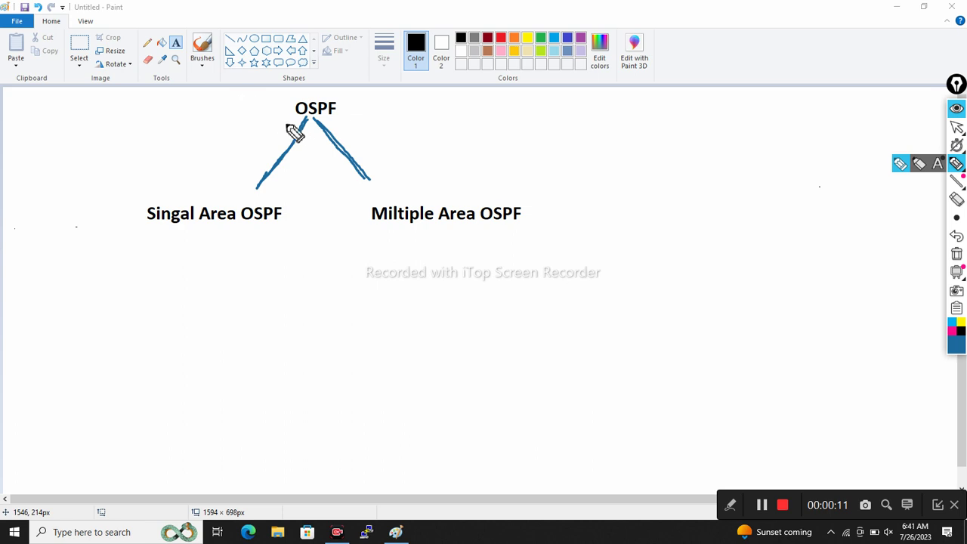
- Underline the OSPF heading and handwrite "1)" beside Singal Area OSPF and "2)" beside Miltiple Area OSPF
{"action": "left_click_drag", "start_coordinate": [298, 121], "coordinate": [365, 121]}
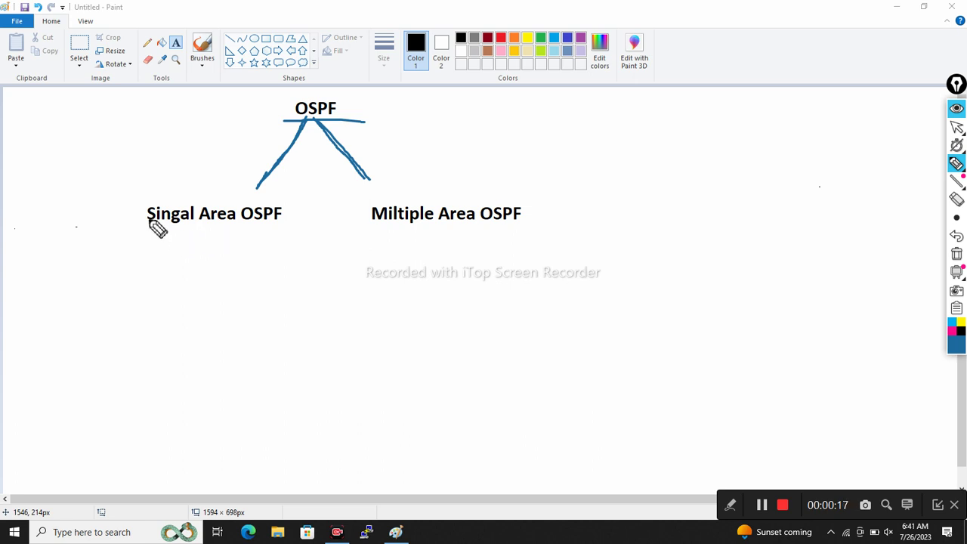
{"action": "mouse_move", "coordinate": [119, 207]}
{"action": "left_mouse_down"}
{"action": "mouse_move", "coordinate": [115, 224]}
{"action": "mouse_move", "coordinate": [127, 226]}
{"action": "left_mouse_up"}
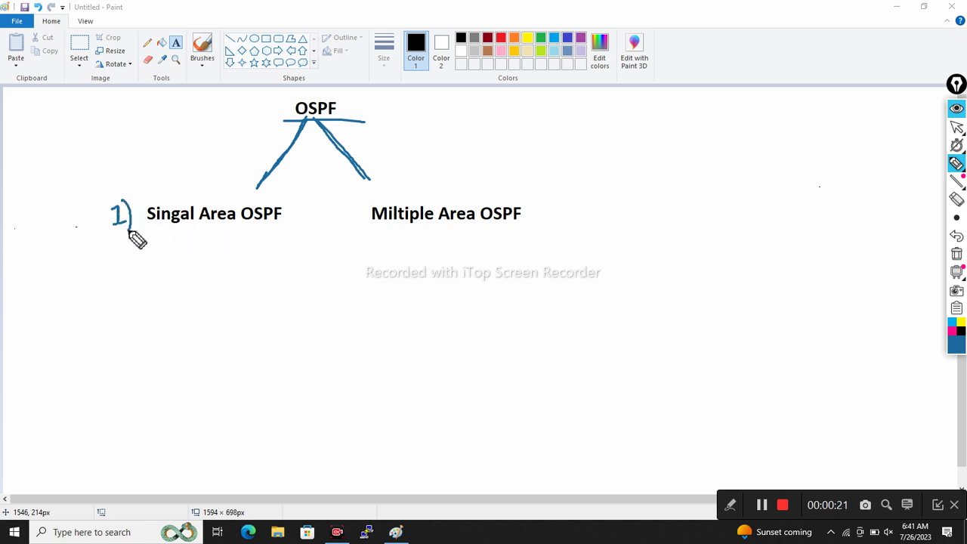
{"action": "mouse_move", "coordinate": [346, 207]}
{"action": "left_mouse_down"}
{"action": "mouse_move", "coordinate": [364, 227]}
{"action": "mouse_move", "coordinate": [366, 216]}
{"action": "mouse_move", "coordinate": [363, 230]}
{"action": "left_mouse_up"}
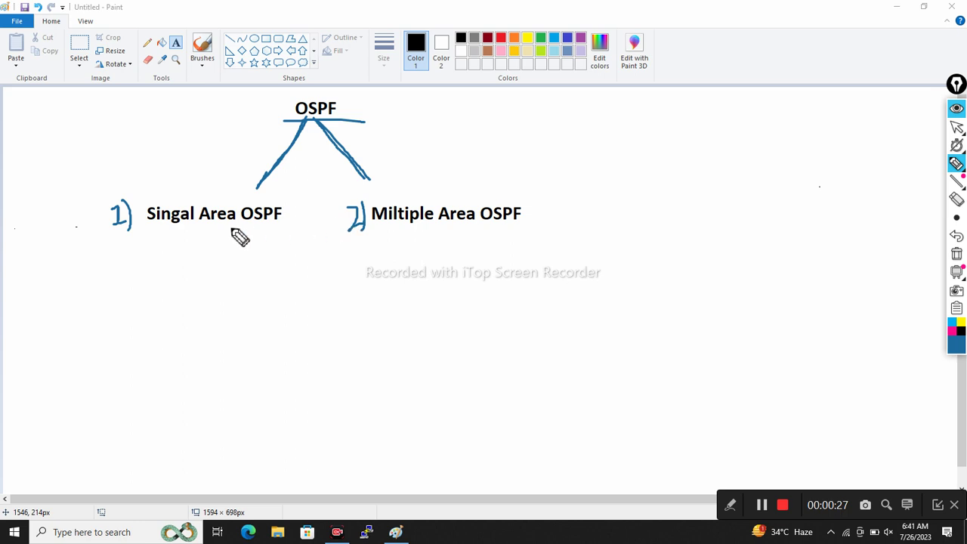
- Underline both OSPF type names and draw a downward arrow below Singal Area OSPF
{"action": "left_click_drag", "start_coordinate": [146, 226], "coordinate": [274, 226]}
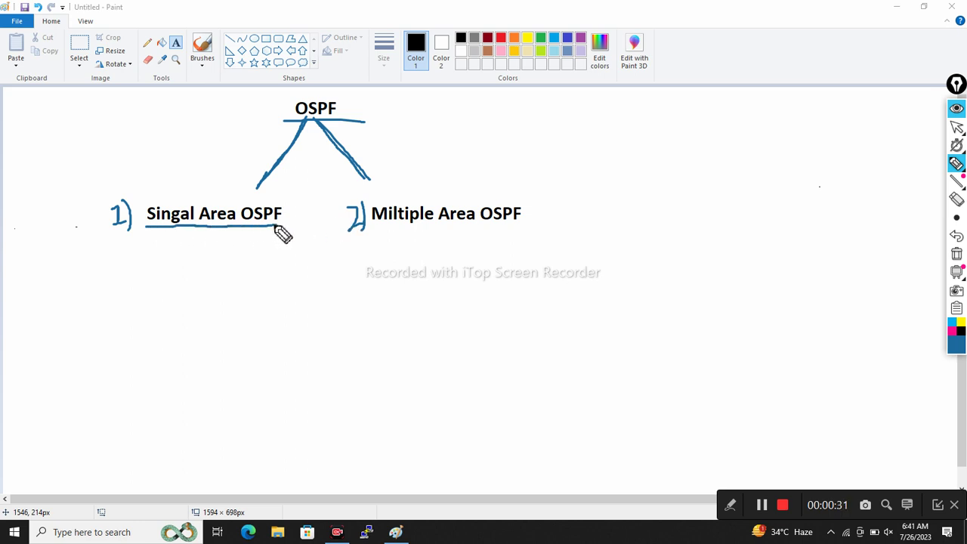
{"action": "mouse_move", "coordinate": [210, 236]}
{"action": "left_mouse_down"}
{"action": "mouse_move", "coordinate": [214, 261]}
{"action": "mouse_move", "coordinate": [205, 259]}
{"action": "mouse_move", "coordinate": [216, 276]}
{"action": "mouse_move", "coordinate": [216, 254]}
{"action": "left_mouse_up"}
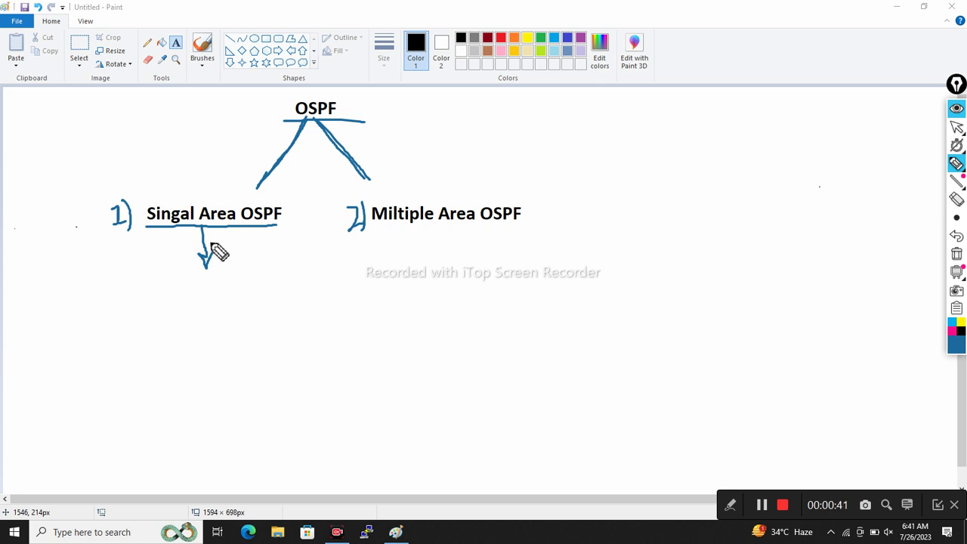
{"action": "left_click_drag", "start_coordinate": [368, 226], "coordinate": [448, 227]}
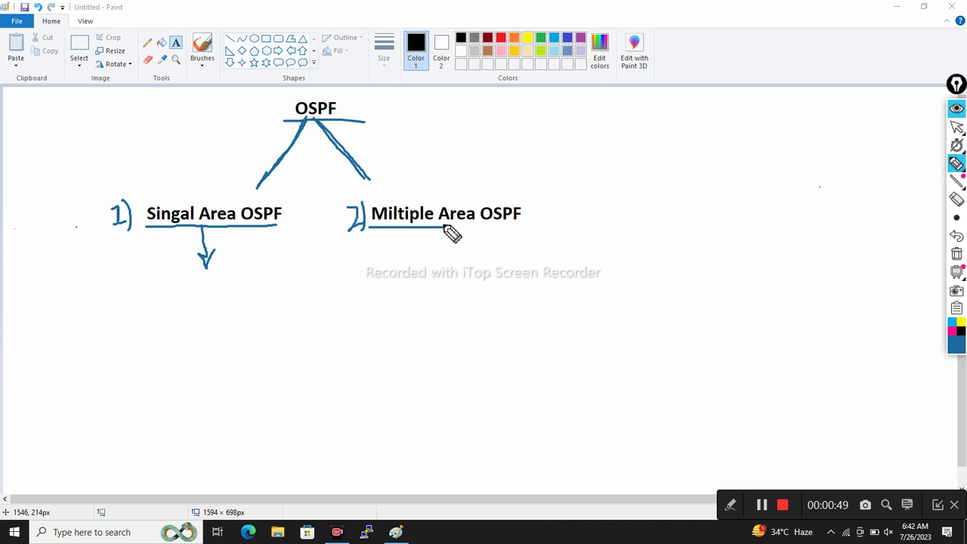
{"action": "mouse_move", "coordinate": [449, 227]}
{"action": "left_mouse_down"}
{"action": "mouse_move", "coordinate": [381, 226]}
{"action": "mouse_move", "coordinate": [416, 225]}
{"action": "left_mouse_up"}
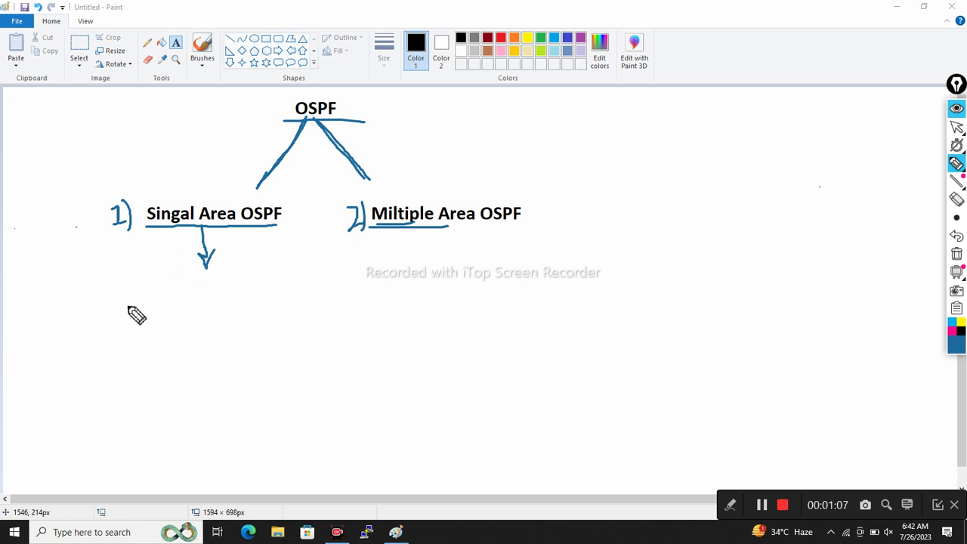
- Handwrite "Process ID ?" and "Area ?" on two lines beneath the arrow under Singal Area OSPF
{"action": "mouse_move", "coordinate": [137, 284]}
{"action": "left_mouse_down"}
{"action": "mouse_move", "coordinate": [134, 311]}
{"action": "mouse_move", "coordinate": [155, 292]}
{"action": "mouse_move", "coordinate": [216, 311]}
{"action": "mouse_move", "coordinate": [234, 301]}
{"action": "mouse_move", "coordinate": [254, 314]}
{"action": "left_mouse_up"}
{"action": "mouse_move", "coordinate": [278, 283]}
{"action": "left_mouse_down"}
{"action": "mouse_move", "coordinate": [278, 306]}
{"action": "mouse_move", "coordinate": [307, 294]}
{"action": "mouse_move", "coordinate": [296, 308]}
{"action": "left_mouse_up"}
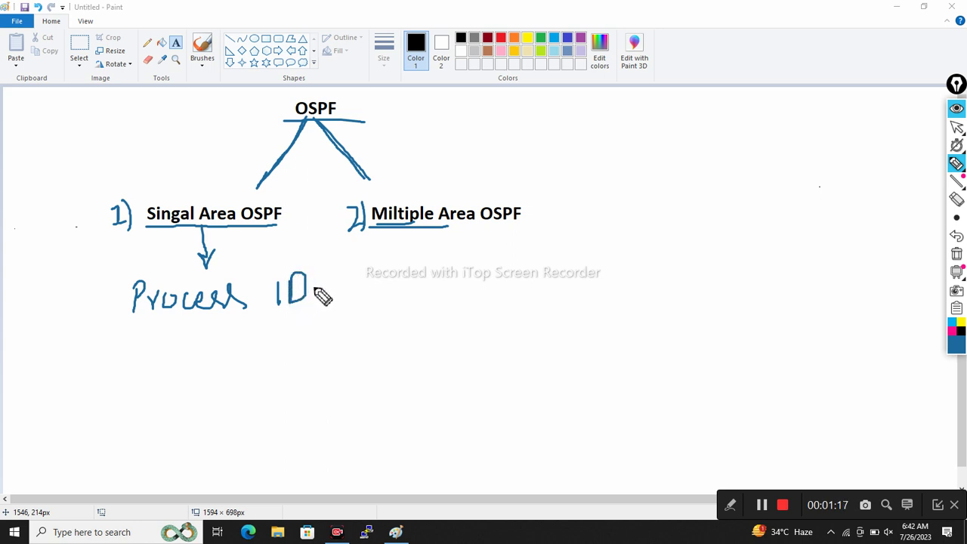
{"action": "mouse_move", "coordinate": [335, 267]}
{"action": "left_mouse_down"}
{"action": "mouse_move", "coordinate": [346, 266]}
{"action": "mouse_move", "coordinate": [348, 288]}
{"action": "left_mouse_up"}
{"action": "left_click", "coordinate": [348, 297]}
{"action": "mouse_move", "coordinate": [143, 340]}
{"action": "left_mouse_down"}
{"action": "mouse_move", "coordinate": [143, 349]}
{"action": "mouse_move", "coordinate": [181, 338]}
{"action": "mouse_move", "coordinate": [212, 348]}
{"action": "left_mouse_up"}
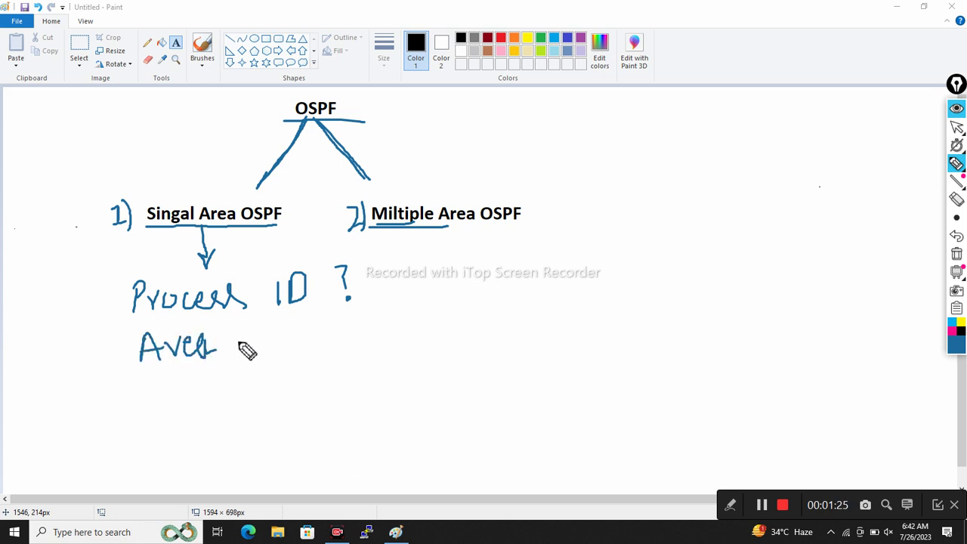
{"action": "left_click_drag", "start_coordinate": [265, 329], "coordinate": [269, 346]}
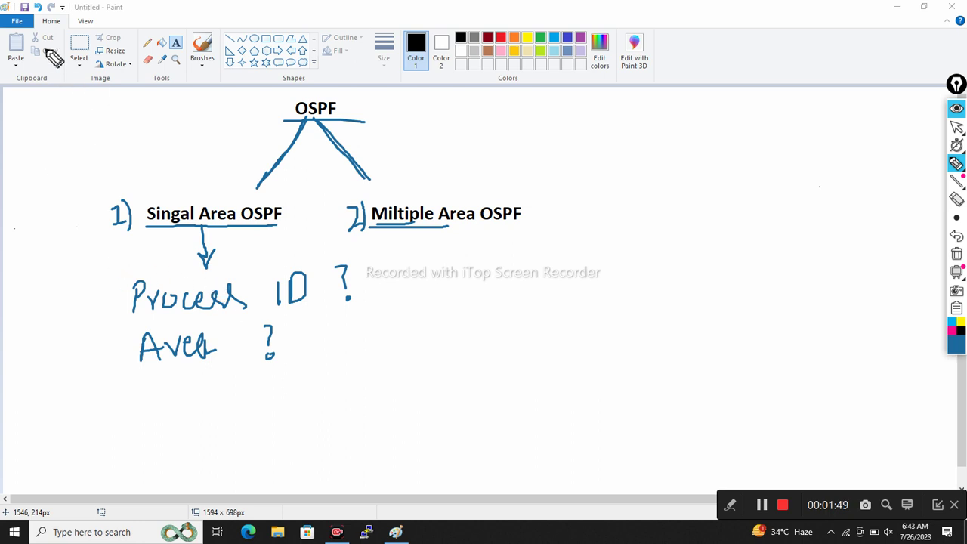
- Start a new blank picture without saving the current one, and clear all pen annotations from the screen
{"action": "left_click", "coordinate": [956, 130]}
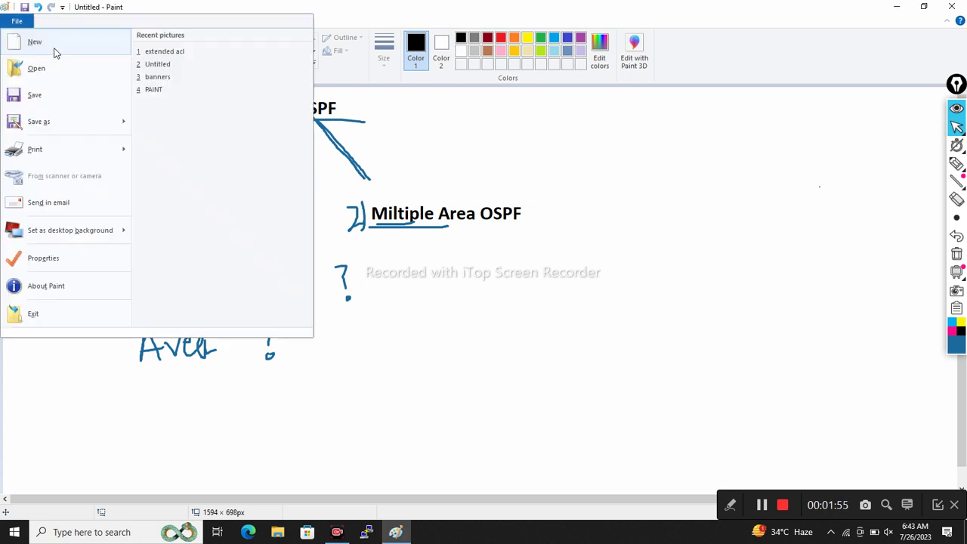
{"action": "left_click", "coordinate": [51, 43]}
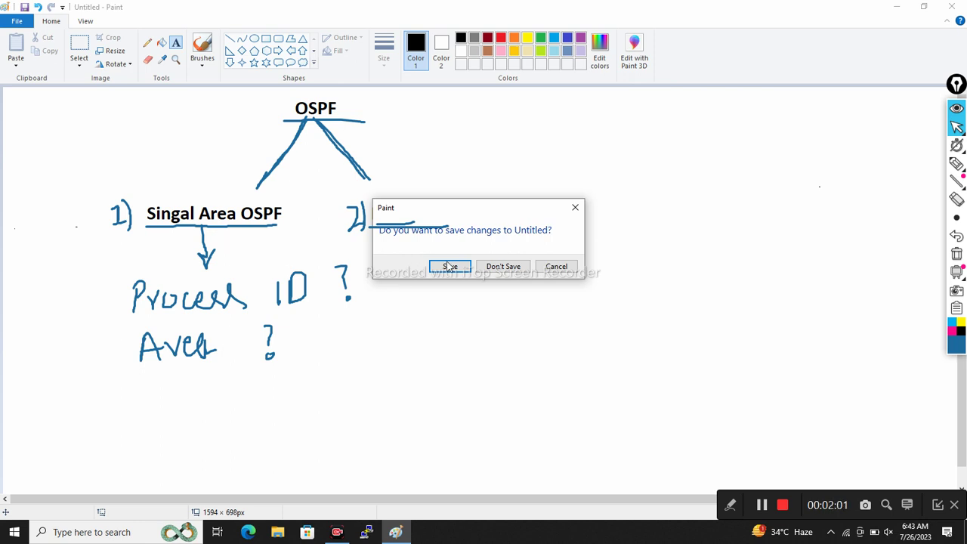
{"action": "left_click", "coordinate": [496, 266]}
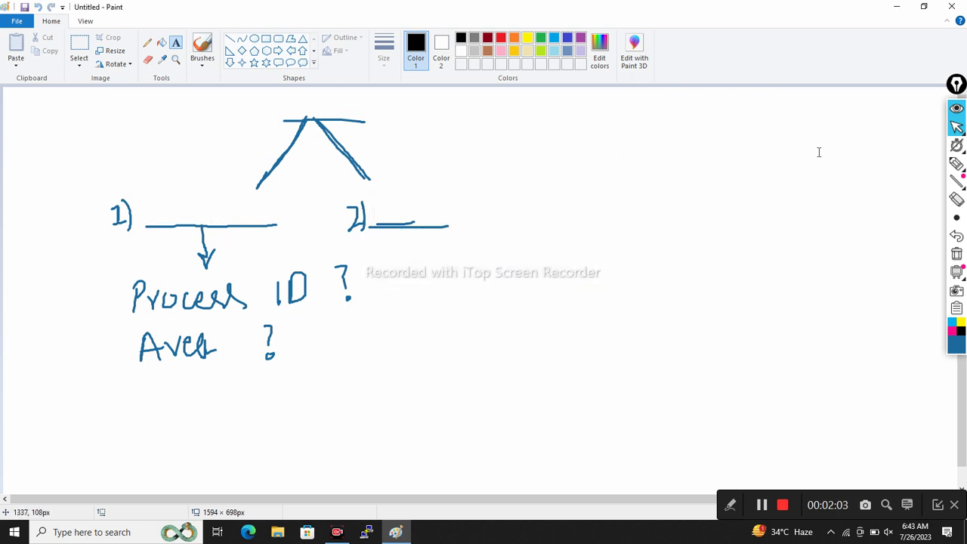
{"action": "left_click", "coordinate": [956, 254]}
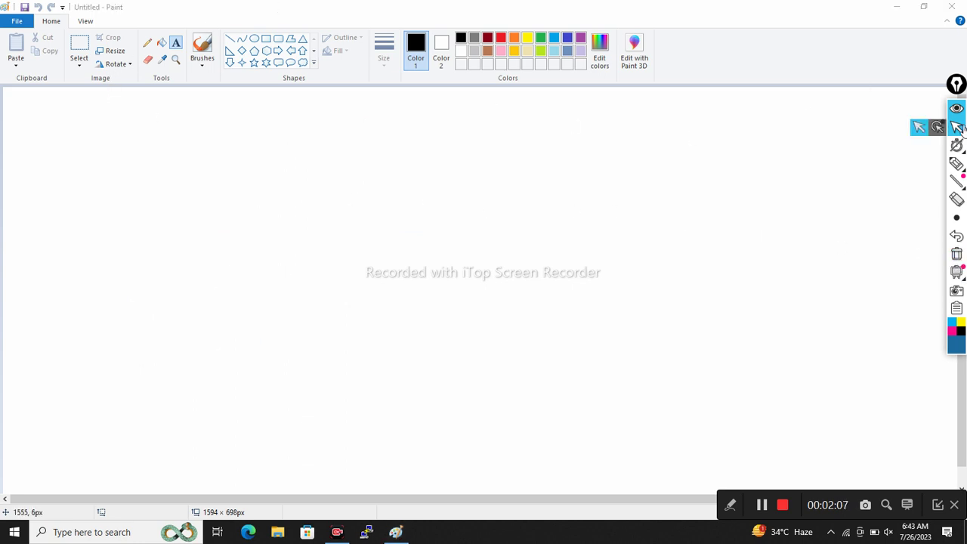
- Draw three router circles in a row joined by zigzag serial links, and number them 1, 2 and 3
{"action": "left_click", "coordinate": [950, 164]}
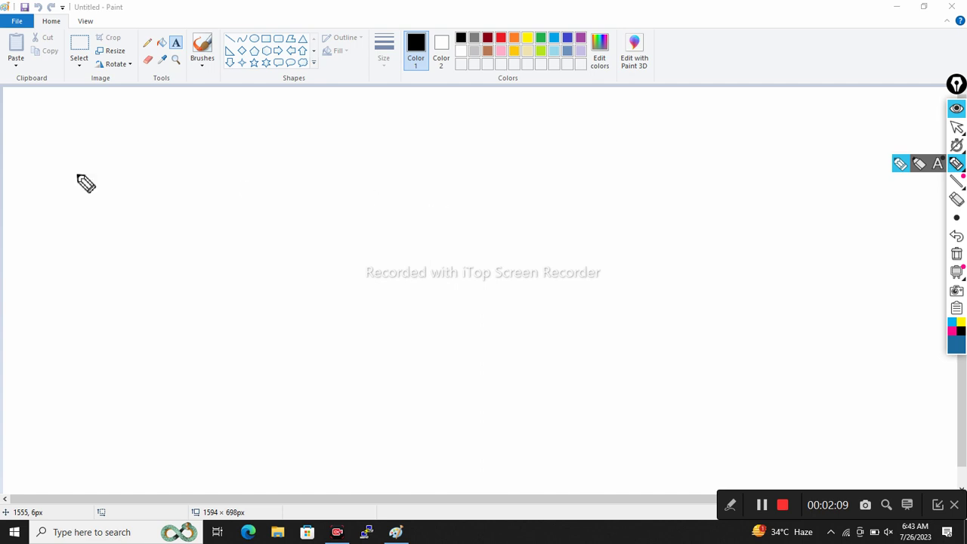
{"action": "mouse_move", "coordinate": [171, 150]}
{"action": "left_mouse_down"}
{"action": "mouse_move", "coordinate": [168, 185]}
{"action": "mouse_move", "coordinate": [204, 145]}
{"action": "mouse_move", "coordinate": [176, 138]}
{"action": "mouse_move", "coordinate": [168, 150]}
{"action": "mouse_move", "coordinate": [288, 159]}
{"action": "mouse_move", "coordinate": [276, 171]}
{"action": "mouse_move", "coordinate": [351, 164]}
{"action": "mouse_move", "coordinate": [397, 181]}
{"action": "mouse_move", "coordinate": [375, 133]}
{"action": "mouse_move", "coordinate": [356, 136]}
{"action": "left_mouse_up"}
{"action": "mouse_move", "coordinate": [406, 154]}
{"action": "left_mouse_down"}
{"action": "mouse_move", "coordinate": [575, 160]}
{"action": "mouse_move", "coordinate": [580, 135]}
{"action": "mouse_move", "coordinate": [586, 179]}
{"action": "mouse_move", "coordinate": [608, 134]}
{"action": "mouse_move", "coordinate": [578, 130]}
{"action": "mouse_move", "coordinate": [577, 173]}
{"action": "left_mouse_up"}
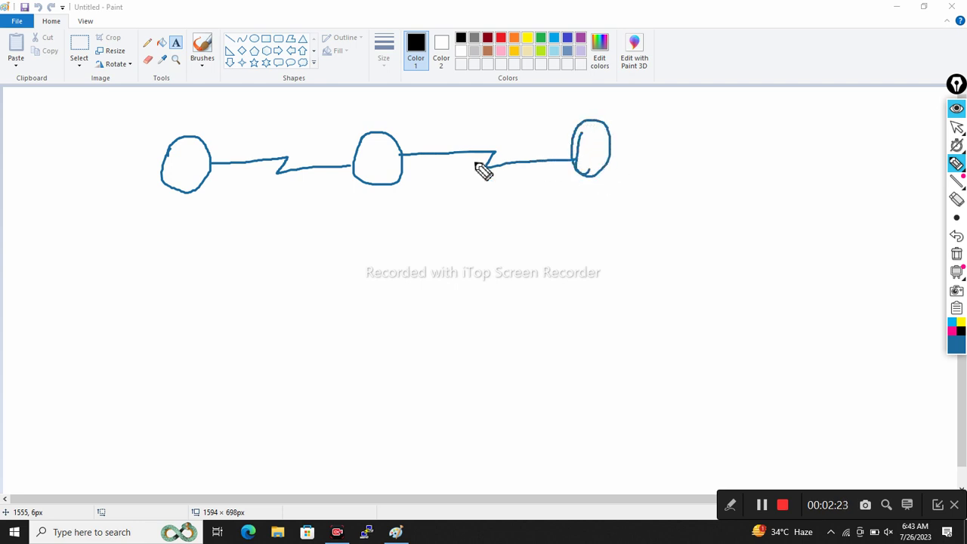
{"action": "mouse_move", "coordinate": [185, 154]}
{"action": "left_mouse_down"}
{"action": "mouse_move", "coordinate": [180, 175]}
{"action": "mouse_move", "coordinate": [194, 175]}
{"action": "left_mouse_up"}
{"action": "left_click_drag", "start_coordinate": [372, 157], "coordinate": [390, 175]}
{"action": "left_click_drag", "start_coordinate": [587, 141], "coordinate": [592, 172]}
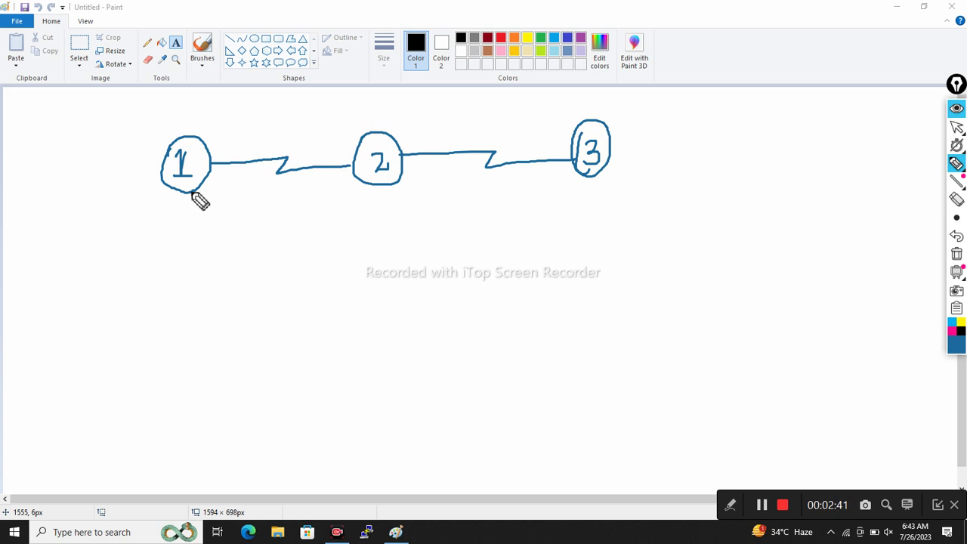
- Draw a vertical LAN line ending in a short horizontal bar below each of the three routers
{"action": "mouse_move", "coordinate": [180, 190]}
{"action": "left_mouse_down"}
{"action": "mouse_move", "coordinate": [178, 252]}
{"action": "mouse_move", "coordinate": [210, 255]}
{"action": "left_mouse_up"}
{"action": "mouse_move", "coordinate": [378, 185]}
{"action": "left_mouse_down"}
{"action": "mouse_move", "coordinate": [376, 250]}
{"action": "mouse_move", "coordinate": [399, 247]}
{"action": "left_mouse_up"}
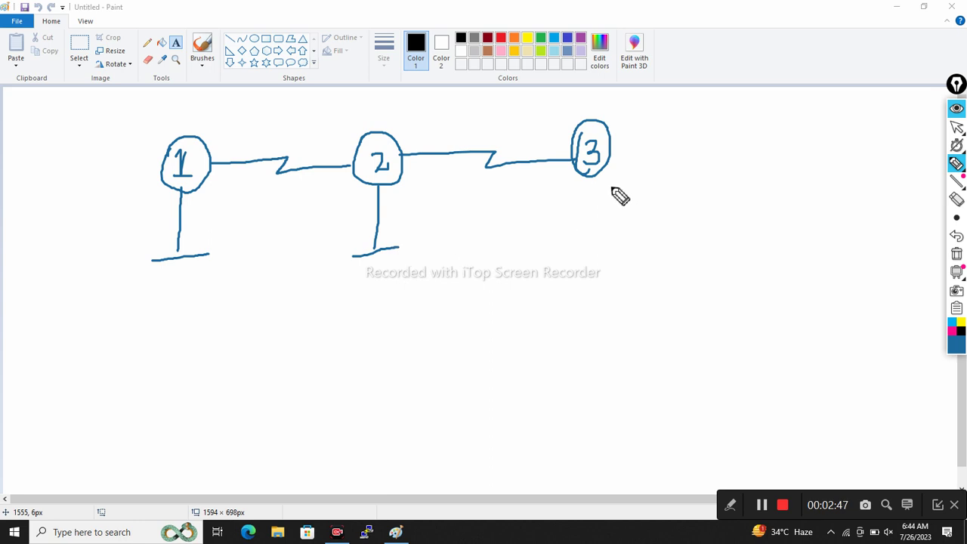
{"action": "mouse_move", "coordinate": [596, 178]}
{"action": "left_mouse_down"}
{"action": "mouse_move", "coordinate": [597, 249]}
{"action": "mouse_move", "coordinate": [619, 247]}
{"action": "left_mouse_up"}
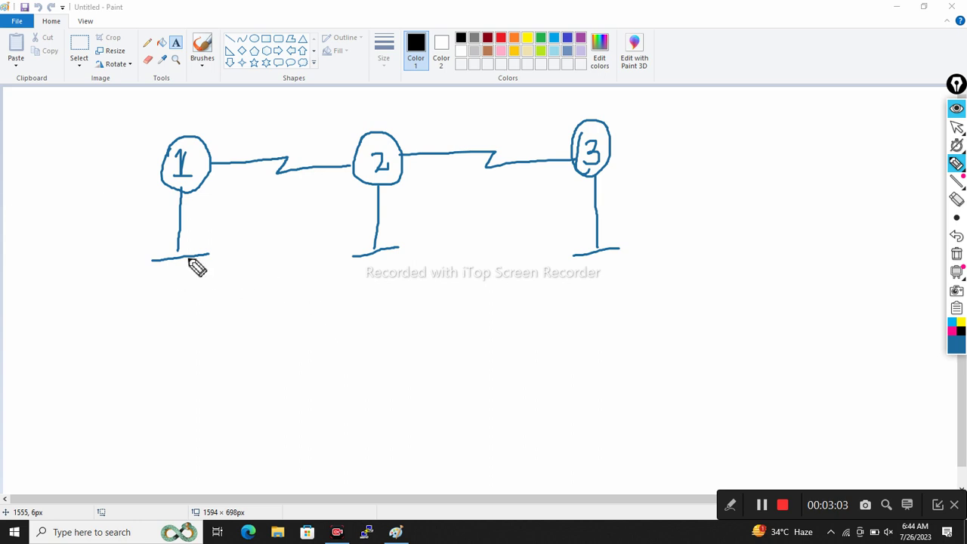
- Handwrite the IP address 1.1.1.1 above router 1's end of the serial link to router 2
{"action": "mouse_move", "coordinate": [217, 130]}
{"action": "left_mouse_down"}
{"action": "mouse_move", "coordinate": [217, 142]}
{"action": "mouse_move", "coordinate": [259, 126]}
{"action": "left_mouse_up"}
{"action": "left_click", "coordinate": [222, 137]}
{"action": "left_click", "coordinate": [237, 130]}
{"action": "left_click", "coordinate": [251, 125]}
- Label router 2's two serial link ends 1.1.1.2 on router 1's side and 2.1.1.1 on router 3's side
{"action": "mouse_move", "coordinate": [325, 133]}
{"action": "left_mouse_down"}
{"action": "mouse_move", "coordinate": [326, 142]}
{"action": "mouse_move", "coordinate": [362, 121]}
{"action": "mouse_move", "coordinate": [417, 129]}
{"action": "mouse_move", "coordinate": [452, 108]}
{"action": "left_mouse_up"}
{"action": "left_click", "coordinate": [333, 136]}
{"action": "left_click", "coordinate": [347, 129]}
{"action": "left_click", "coordinate": [421, 114]}
{"action": "left_click", "coordinate": [436, 109]}
{"action": "left_click", "coordinate": [447, 104]}
- Handwrite the IP address 2.1.1.2 above router 3's end of the serial link from router 2
{"action": "left_click_drag", "start_coordinate": [533, 131], "coordinate": [550, 142]}
{"action": "left_click", "coordinate": [554, 131]}
{"action": "mouse_move", "coordinate": [563, 110]}
{"action": "left_mouse_down"}
{"action": "mouse_move", "coordinate": [565, 120]}
{"action": "mouse_move", "coordinate": [600, 113]}
{"action": "left_mouse_up"}
{"action": "left_click", "coordinate": [571, 115]}
{"action": "left_click", "coordinate": [583, 108]}
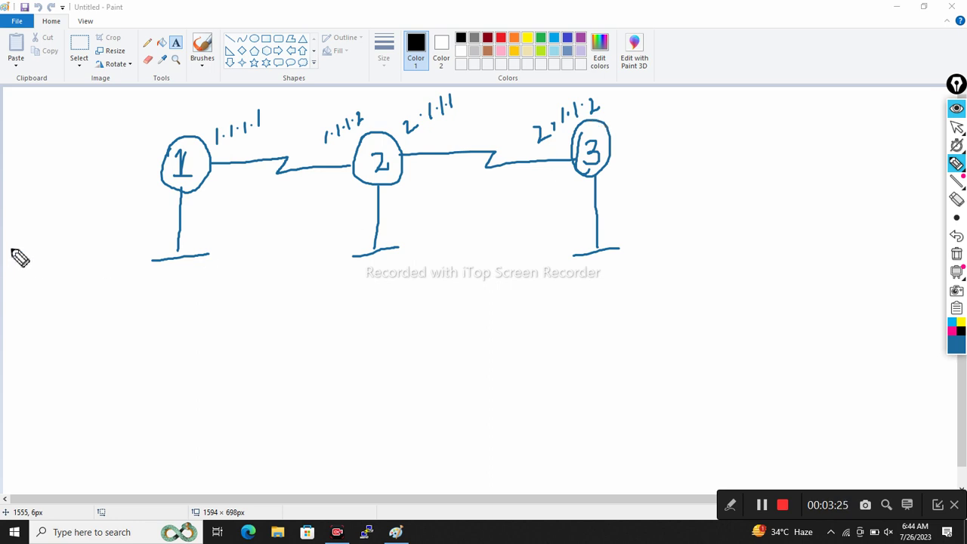
- Handwrite the LAN address 10.0.0.1 beside the vertical line under router 1
{"action": "mouse_move", "coordinate": [95, 208]}
{"action": "left_mouse_down"}
{"action": "mouse_move", "coordinate": [95, 226]}
{"action": "mouse_move", "coordinate": [125, 206]}
{"action": "left_mouse_up"}
{"action": "left_click", "coordinate": [117, 213]}
{"action": "left_click", "coordinate": [134, 201]}
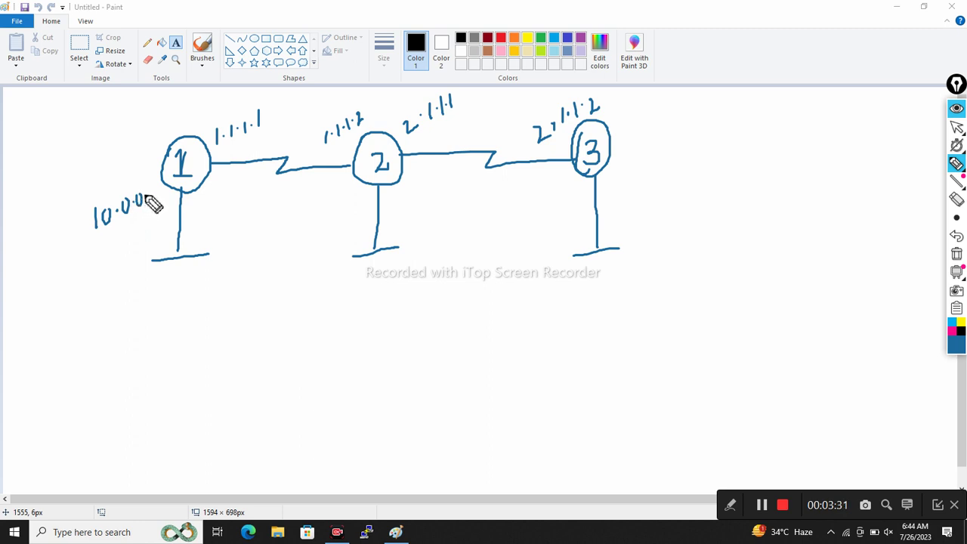
{"action": "left_click", "coordinate": [144, 199]}
{"action": "left_click_drag", "start_coordinate": [152, 189], "coordinate": [151, 203]}
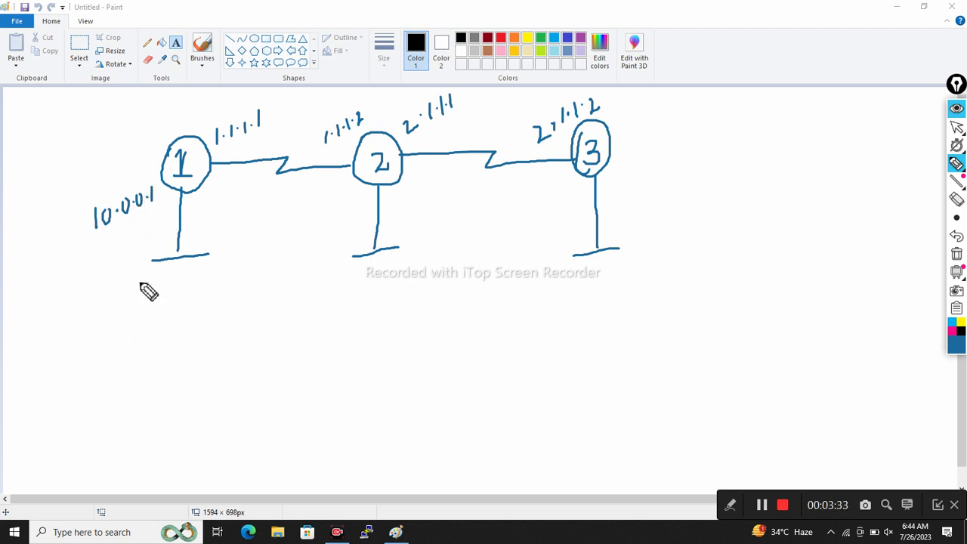
- Draw two host branches below router 1's LAN bar and label them .2 and .3
{"action": "left_click_drag", "start_coordinate": [153, 260], "coordinate": [125, 333]}
{"action": "left_click_drag", "start_coordinate": [187, 261], "coordinate": [239, 314]}
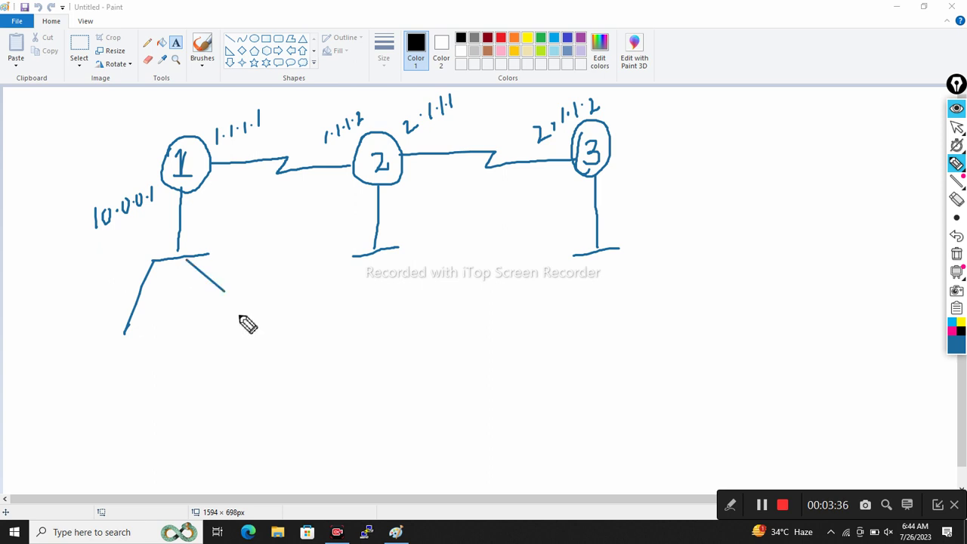
{"action": "left_click", "coordinate": [89, 361]}
{"action": "left_click_drag", "start_coordinate": [98, 353], "coordinate": [121, 368]}
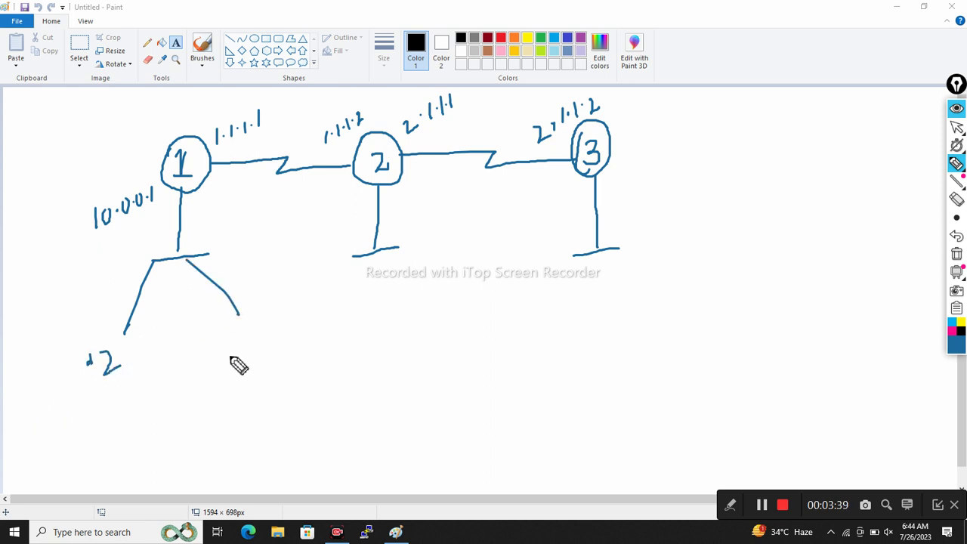
{"action": "left_click", "coordinate": [227, 341]}
{"action": "mouse_move", "coordinate": [239, 333]}
{"action": "left_mouse_down"}
{"action": "mouse_move", "coordinate": [244, 351]}
{"action": "mouse_move", "coordinate": [235, 350]}
{"action": "left_mouse_up"}
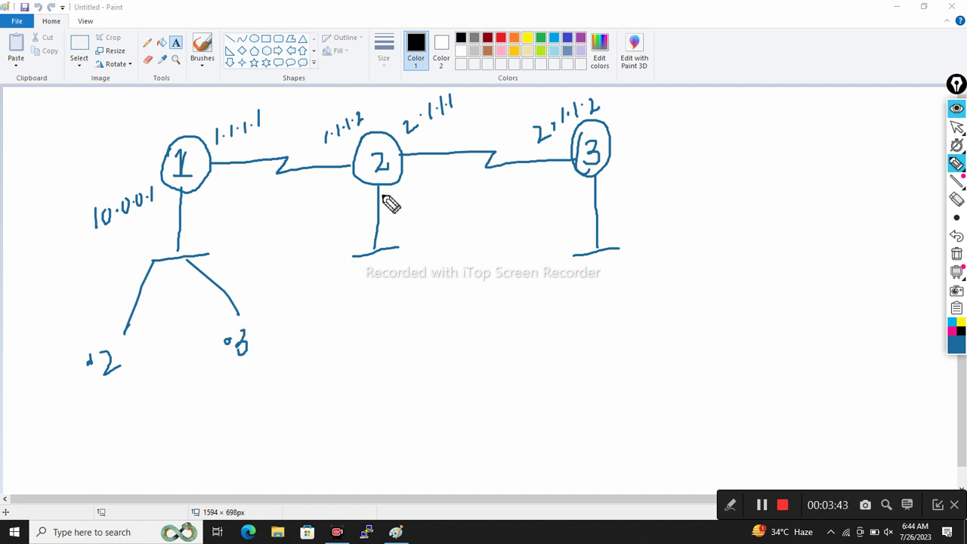
- Handwrite the LAN address 172.16.1.1 beside the vertical line under router 2
{"action": "mouse_move", "coordinate": [387, 193]}
{"action": "left_mouse_down"}
{"action": "mouse_move", "coordinate": [387, 208]}
{"action": "mouse_move", "coordinate": [422, 202]}
{"action": "left_mouse_up"}
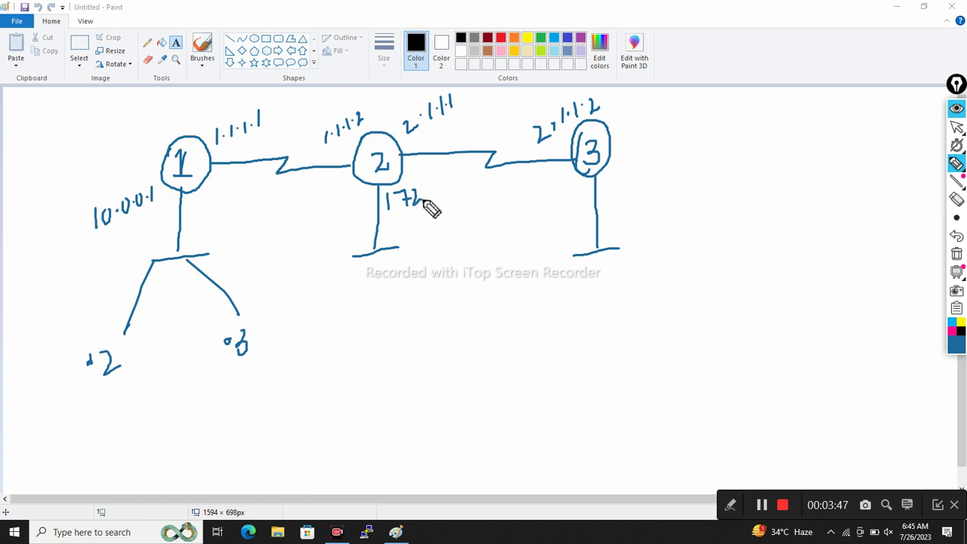
{"action": "left_click", "coordinate": [422, 192]}
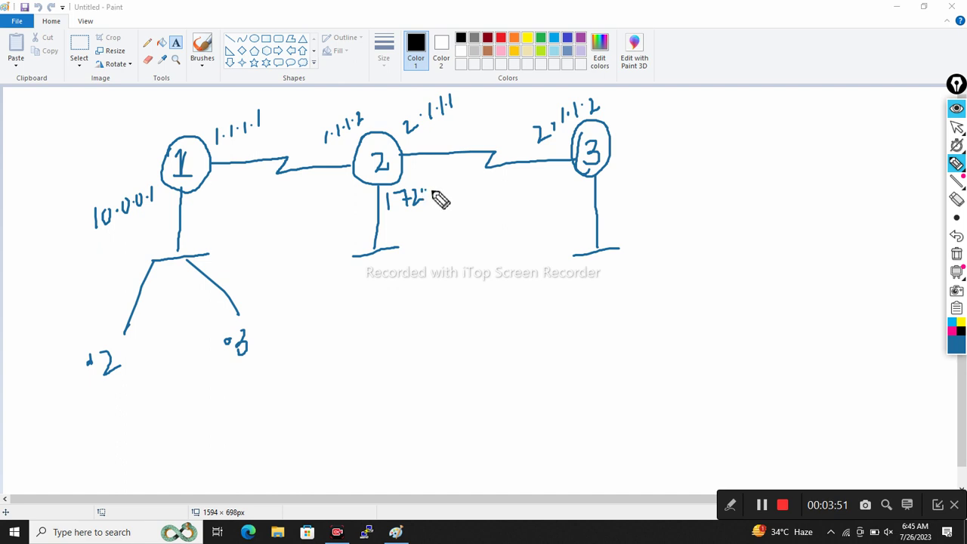
{"action": "mouse_move", "coordinate": [434, 184]}
{"action": "left_mouse_down"}
{"action": "mouse_move", "coordinate": [433, 195]}
{"action": "mouse_move", "coordinate": [467, 191]}
{"action": "left_mouse_up"}
{"action": "left_click", "coordinate": [449, 191]}
{"action": "left_click", "coordinate": [460, 190]}
- Write the host labels .2 and .3 below router 2's LAN bar
{"action": "left_click", "coordinate": [349, 281]}
{"action": "left_click_drag", "start_coordinate": [356, 275], "coordinate": [404, 282]}
{"action": "left_click", "coordinate": [396, 276]}
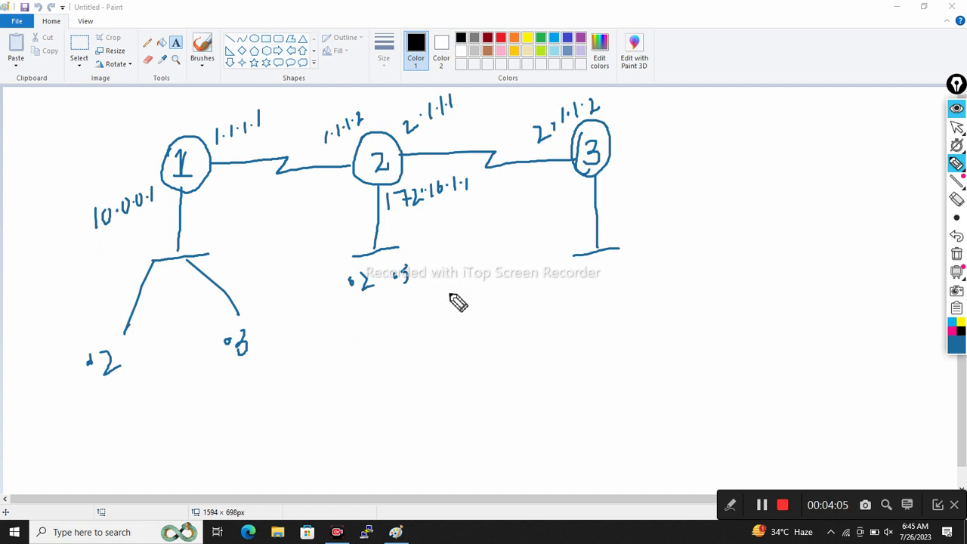
- Handwrite 192.168.1.1 beside router 3's LAN line and the host labels .2 and .3 below its bar
{"action": "mouse_move", "coordinate": [614, 188]}
{"action": "left_mouse_down"}
{"action": "mouse_move", "coordinate": [680, 167]}
{"action": "mouse_move", "coordinate": [669, 164]}
{"action": "mouse_move", "coordinate": [678, 177]}
{"action": "mouse_move", "coordinate": [688, 169]}
{"action": "mouse_move", "coordinate": [692, 184]}
{"action": "mouse_move", "coordinate": [701, 168]}
{"action": "mouse_move", "coordinate": [710, 174]}
{"action": "mouse_move", "coordinate": [736, 158]}
{"action": "mouse_move", "coordinate": [728, 170]}
{"action": "left_mouse_up"}
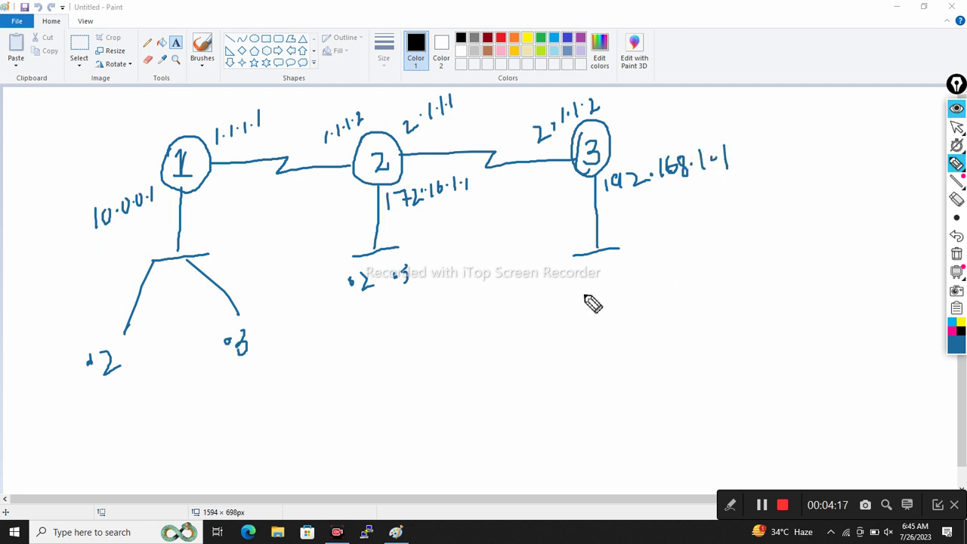
{"action": "mouse_move", "coordinate": [575, 284]}
{"action": "left_mouse_down"}
{"action": "mouse_move", "coordinate": [602, 294]}
{"action": "mouse_move", "coordinate": [637, 277]}
{"action": "mouse_move", "coordinate": [635, 287]}
{"action": "left_mouse_up"}
{"action": "left_click", "coordinate": [623, 282]}
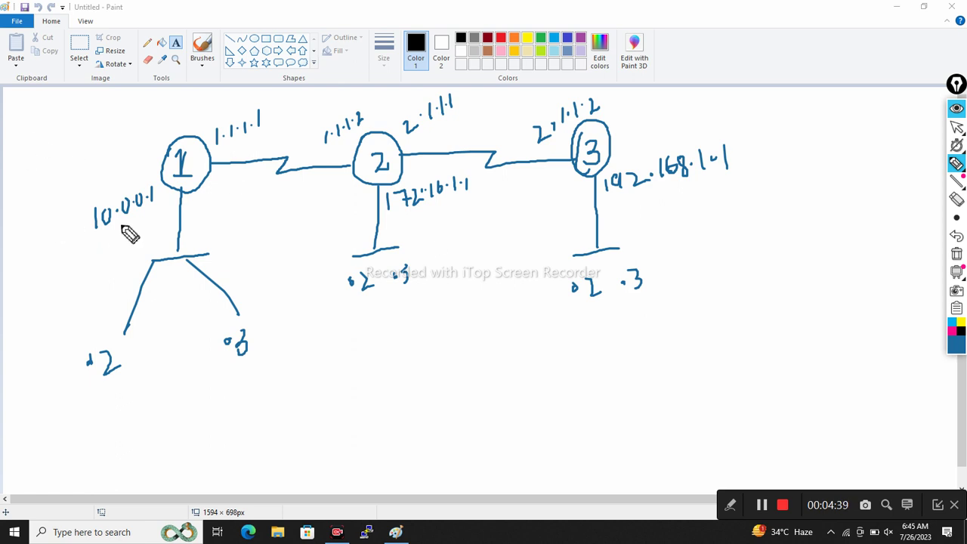
- Change the pen colour to red and mark router 1's LAN and serial interfaces with dots
{"action": "left_click", "coordinate": [955, 349]}
{"action": "left_click", "coordinate": [917, 258]}
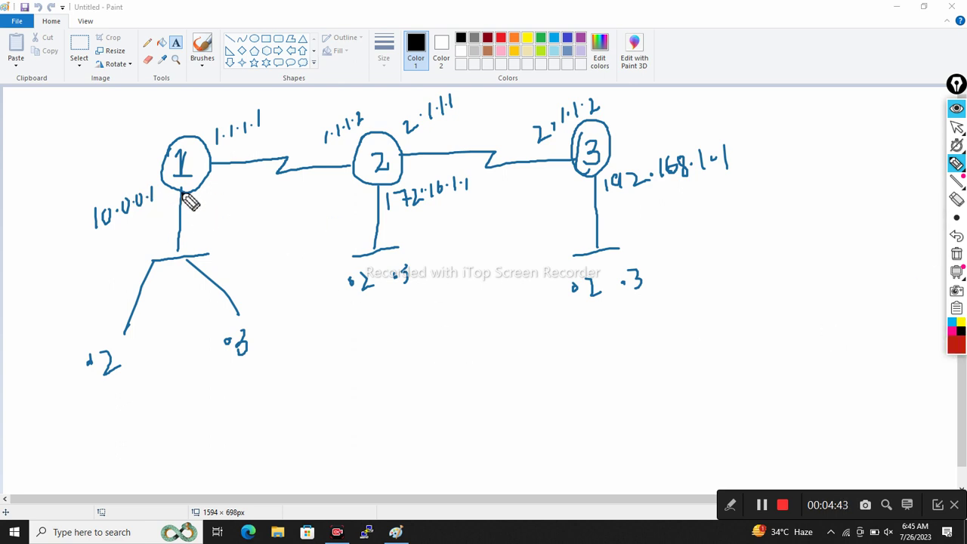
{"action": "left_click_drag", "start_coordinate": [181, 192], "coordinate": [182, 196]}
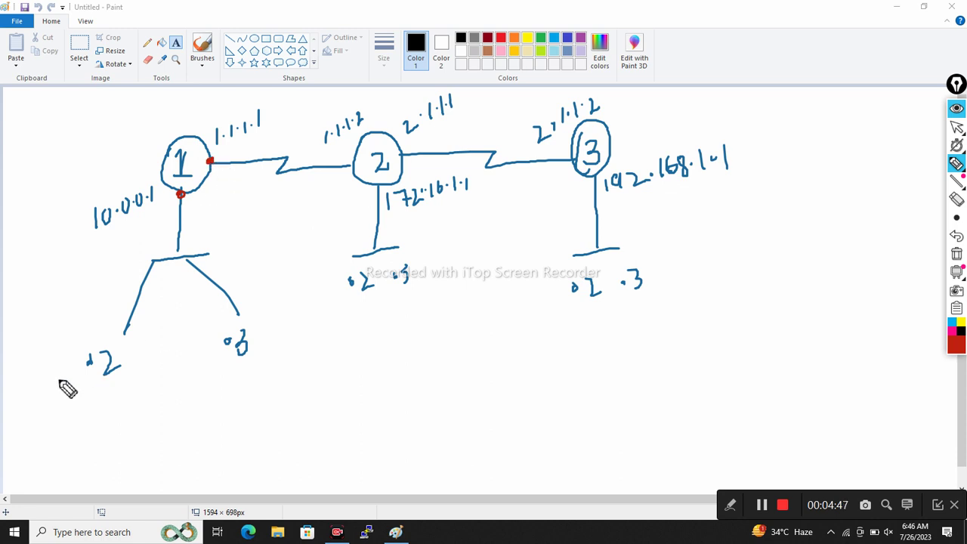
- Handwrite "c = 2" and the network address 1.0.0.0 in red below router 1's hosts
{"action": "mouse_move", "coordinate": [59, 394]}
{"action": "left_mouse_down"}
{"action": "mouse_move", "coordinate": [94, 388]}
{"action": "mouse_move", "coordinate": [111, 398]}
{"action": "left_mouse_up"}
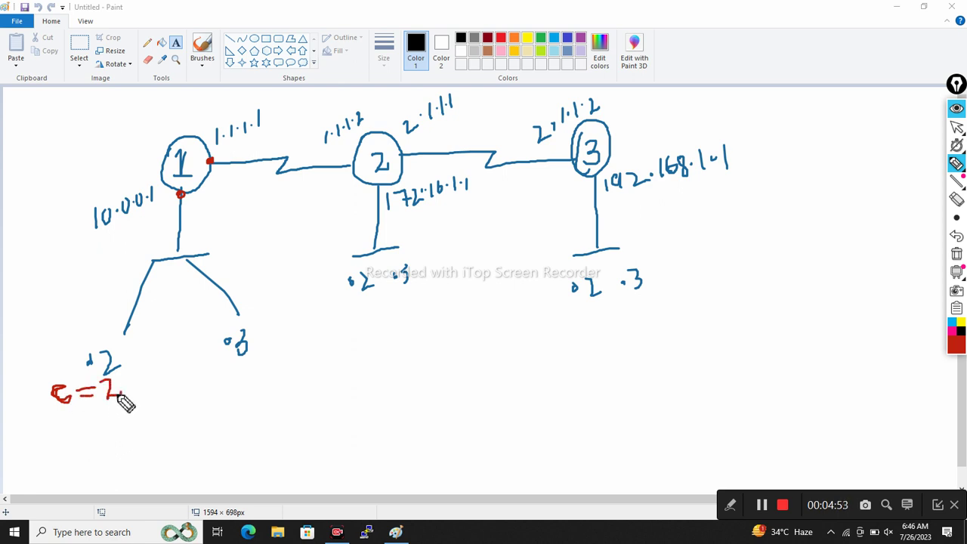
{"action": "mouse_move", "coordinate": [153, 383]}
{"action": "left_mouse_down"}
{"action": "mouse_move", "coordinate": [153, 401]}
{"action": "mouse_move", "coordinate": [182, 396]}
{"action": "mouse_move", "coordinate": [192, 382]}
{"action": "mouse_move", "coordinate": [237, 378]}
{"action": "mouse_move", "coordinate": [228, 369]}
{"action": "mouse_move", "coordinate": [275, 370]}
{"action": "mouse_move", "coordinate": [269, 358]}
{"action": "left_mouse_up"}
{"action": "left_click", "coordinate": [171, 389]}
{"action": "left_click", "coordinate": [205, 388]}
{"action": "left_click", "coordinate": [247, 373]}
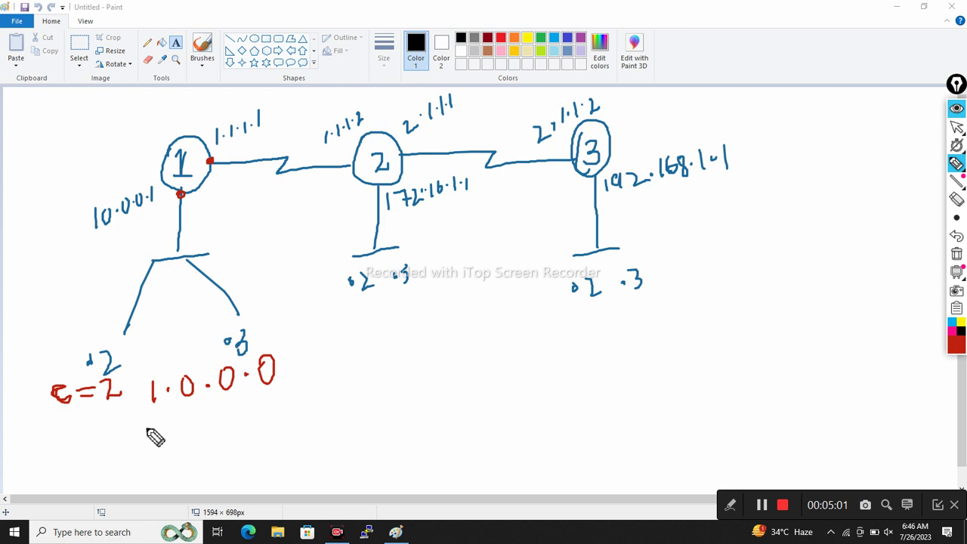
- Handwrite the second connected network address, 10.0.0.0, in red beneath 1.0.0.0
{"action": "mouse_move", "coordinate": [153, 418]}
{"action": "left_mouse_down"}
{"action": "mouse_move", "coordinate": [154, 432]}
{"action": "mouse_move", "coordinate": [165, 418]}
{"action": "mouse_move", "coordinate": [198, 413]}
{"action": "mouse_move", "coordinate": [269, 418]}
{"action": "left_mouse_up"}
{"action": "left_click", "coordinate": [181, 425]}
{"action": "left_click", "coordinate": [213, 414]}
{"action": "left_click", "coordinate": [250, 409]}
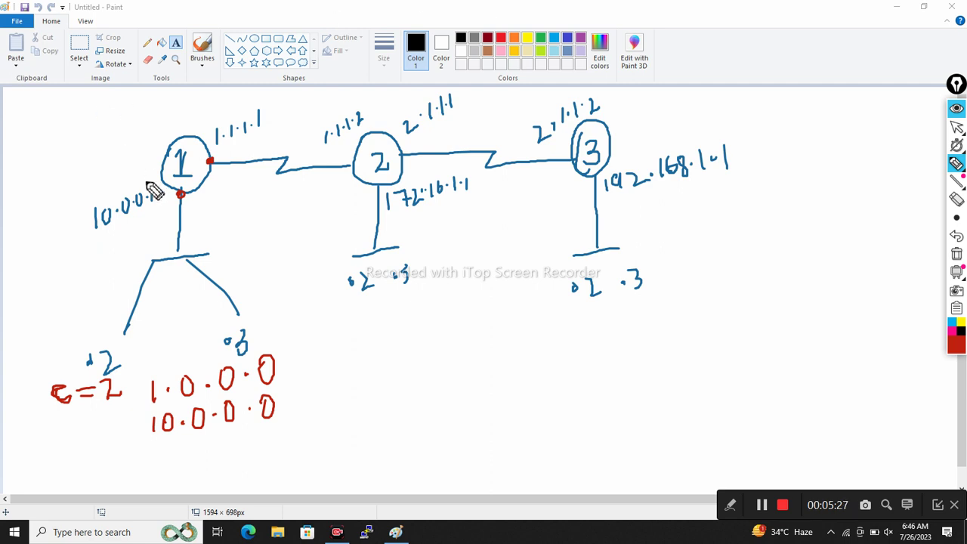
- Mark router 2's interfaces with red dots and handwrite 1.0.0.0 above the link between routers 1 and 2
{"action": "left_click", "coordinate": [375, 185]}
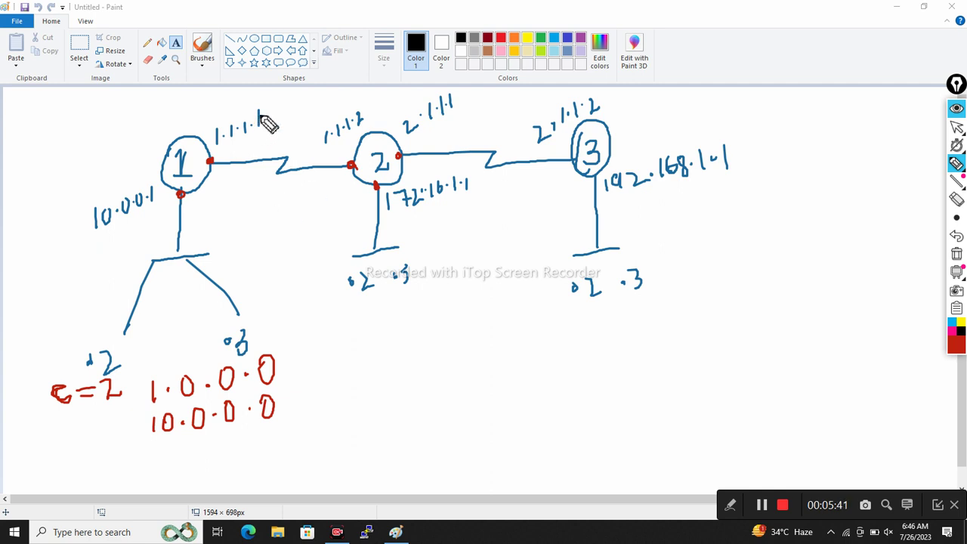
{"action": "mouse_move", "coordinate": [282, 108]}
{"action": "left_mouse_down"}
{"action": "mouse_move", "coordinate": [284, 121]}
{"action": "mouse_move", "coordinate": [306, 93]}
{"action": "mouse_move", "coordinate": [356, 81]}
{"action": "left_mouse_up"}
{"action": "left_click", "coordinate": [295, 112]}
{"action": "left_click", "coordinate": [314, 92]}
{"action": "left_click", "coordinate": [340, 83]}
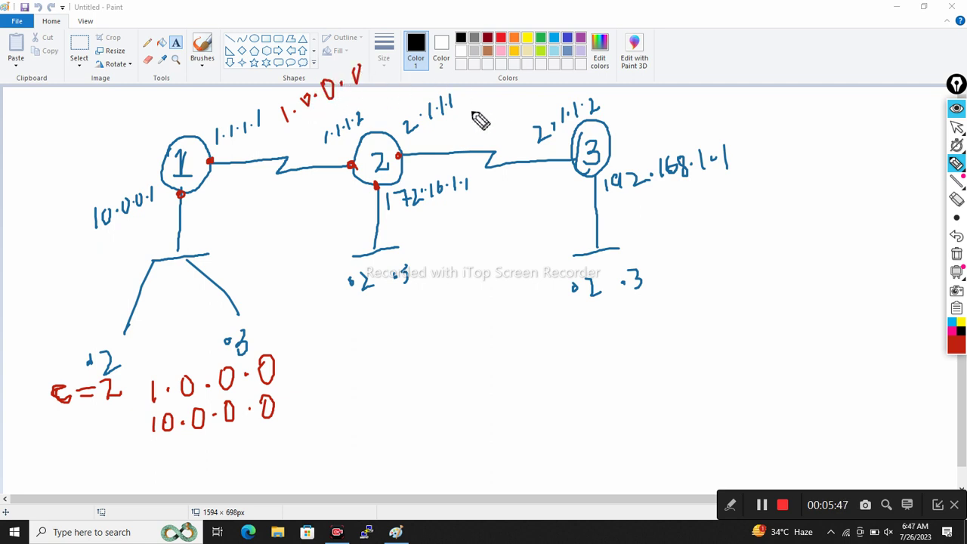
- Handwrite the network address 2.0.0.0 in red above the link between routers 2 and 3
{"action": "left_click_drag", "start_coordinate": [472, 105], "coordinate": [495, 111]}
{"action": "left_click", "coordinate": [499, 98]}
{"action": "left_click_drag", "start_coordinate": [513, 70], "coordinate": [566, 35]}
{"action": "left_click", "coordinate": [526, 69]}
{"action": "left_click", "coordinate": [553, 51]}
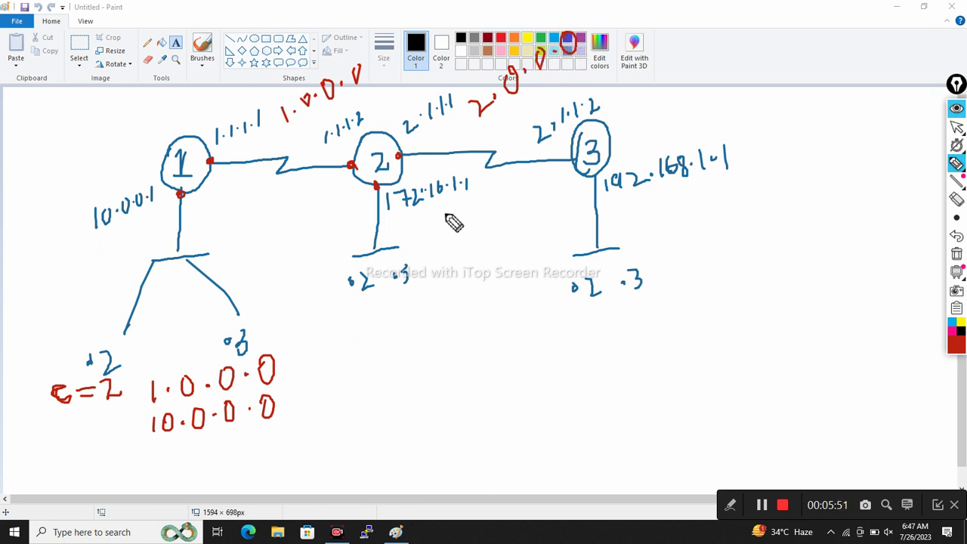
- Handwrite the network address 172.16.0.0 in red beside router 2's LAN line
{"action": "mouse_move", "coordinate": [420, 219]}
{"action": "left_mouse_down"}
{"action": "mouse_move", "coordinate": [420, 236]}
{"action": "mouse_move", "coordinate": [478, 232]}
{"action": "mouse_move", "coordinate": [486, 217]}
{"action": "mouse_move", "coordinate": [493, 225]}
{"action": "left_mouse_up"}
{"action": "left_click", "coordinate": [428, 229]}
{"action": "left_click", "coordinate": [470, 228]}
{"action": "left_click", "coordinate": [505, 218]}
{"action": "left_click_drag", "start_coordinate": [518, 194], "coordinate": [550, 201]}
{"action": "left_click", "coordinate": [535, 199]}
- Handwrite the network address 192.168.1.0 in red beside router 3's LAN line
{"action": "left_click_drag", "start_coordinate": [637, 214], "coordinate": [637, 228]}
{"action": "mouse_move", "coordinate": [656, 210]}
{"action": "left_mouse_down"}
{"action": "mouse_move", "coordinate": [662, 228]}
{"action": "mouse_move", "coordinate": [731, 214]}
{"action": "mouse_move", "coordinate": [734, 198]}
{"action": "mouse_move", "coordinate": [764, 215]}
{"action": "left_mouse_up"}
{"action": "left_click", "coordinate": [695, 219]}
{"action": "left_click", "coordinate": [755, 204]}
{"action": "left_click", "coordinate": [778, 198]}
{"action": "left_click_drag", "start_coordinate": [788, 177], "coordinate": [787, 181]}
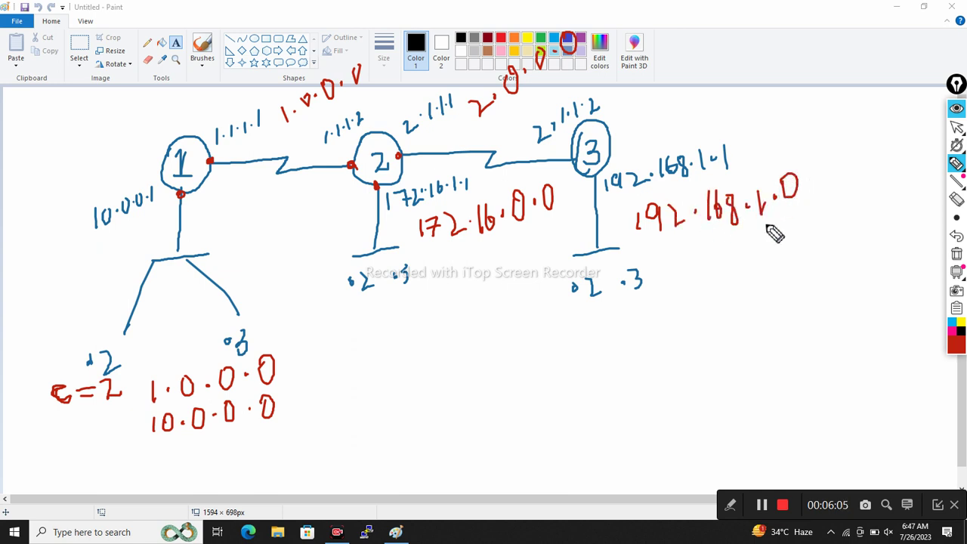
- Handwrite the network address 10.0.0.0 in red beside router 1's LAN line
{"action": "mouse_move", "coordinate": [50, 265]}
{"action": "left_mouse_down"}
{"action": "mouse_move", "coordinate": [48, 286]}
{"action": "mouse_move", "coordinate": [71, 274]}
{"action": "mouse_move", "coordinate": [65, 264]}
{"action": "mouse_move", "coordinate": [74, 269]}
{"action": "mouse_move", "coordinate": [161, 225]}
{"action": "left_mouse_up"}
{"action": "left_click", "coordinate": [103, 251]}
{"action": "left_click", "coordinate": [141, 237]}
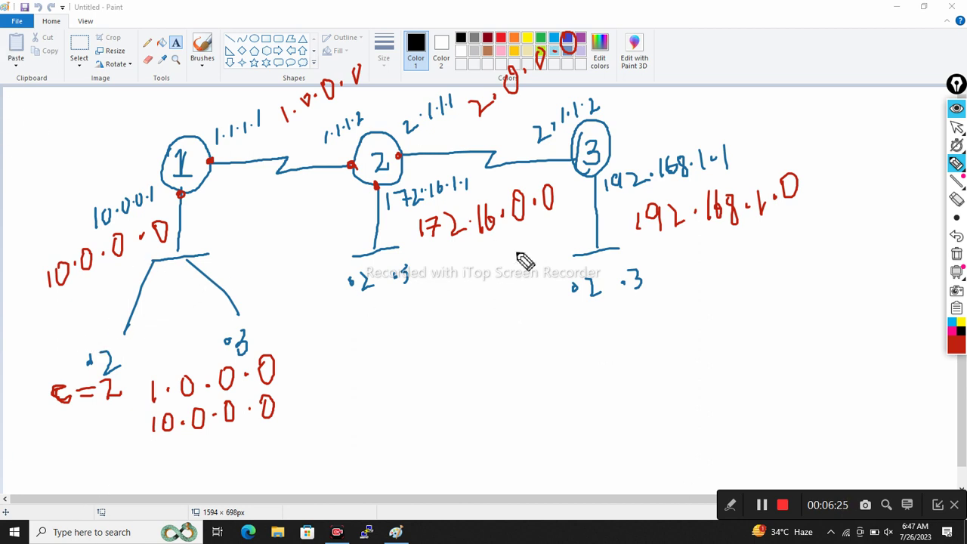
- Underline the networks 172.16.0.0, 2.0.0.0 and 192.168.1.0 in red as the ones router 1 must learn
{"action": "left_click_drag", "start_coordinate": [437, 251], "coordinate": [475, 251]}
{"action": "left_click_drag", "start_coordinate": [478, 126], "coordinate": [514, 119]}
{"action": "left_click_drag", "start_coordinate": [648, 247], "coordinate": [695, 242]}
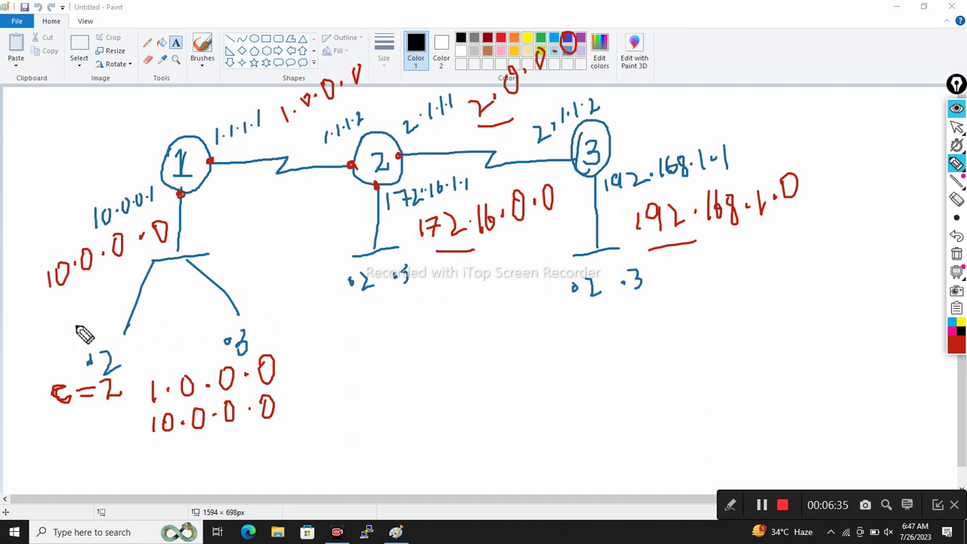
- Handwrite the OSPF route entry "O - 2.0.0.0" in red beneath router 1's connected networks
{"action": "mouse_move", "coordinate": [110, 443]}
{"action": "left_mouse_down"}
{"action": "mouse_move", "coordinate": [175, 458]}
{"action": "mouse_move", "coordinate": [204, 436]}
{"action": "mouse_move", "coordinate": [278, 433]}
{"action": "left_mouse_up"}
{"action": "left_click", "coordinate": [122, 453]}
{"action": "left_click", "coordinate": [181, 453]}
{"action": "left_click", "coordinate": [224, 442]}
{"action": "left_click", "coordinate": [261, 442]}
- Add the OSPF route entries "O - 172.16.0.0" and "O - 192.168.1.0" in red to router 1's list
{"action": "mouse_move", "coordinate": [108, 480]}
{"action": "left_mouse_down"}
{"action": "mouse_move", "coordinate": [122, 492]}
{"action": "mouse_move", "coordinate": [198, 479]}
{"action": "mouse_move", "coordinate": [204, 489]}
{"action": "mouse_move", "coordinate": [225, 488]}
{"action": "left_mouse_up"}
{"action": "left_click", "coordinate": [212, 480]}
{"action": "mouse_move", "coordinate": [242, 483]}
{"action": "left_mouse_down"}
{"action": "mouse_move", "coordinate": [271, 489]}
{"action": "mouse_move", "coordinate": [302, 468]}
{"action": "mouse_move", "coordinate": [300, 457]}
{"action": "left_mouse_up"}
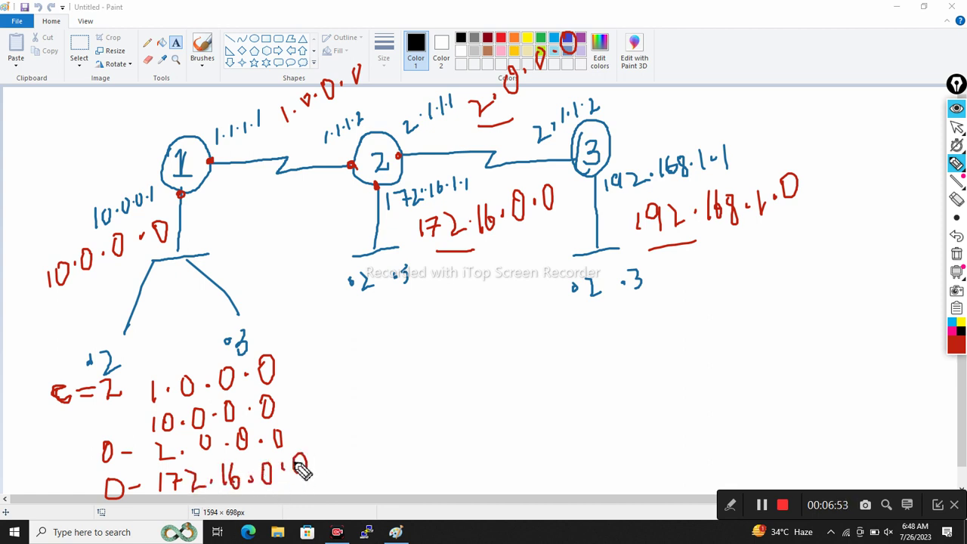
{"action": "mouse_move", "coordinate": [125, 515]}
{"action": "left_mouse_down"}
{"action": "mouse_move", "coordinate": [129, 524]}
{"action": "mouse_move", "coordinate": [120, 518]}
{"action": "left_mouse_up"}
{"action": "mouse_move", "coordinate": [142, 523]}
{"action": "left_mouse_down"}
{"action": "mouse_move", "coordinate": [171, 525]}
{"action": "mouse_move", "coordinate": [179, 513]}
{"action": "mouse_move", "coordinate": [190, 525]}
{"action": "mouse_move", "coordinate": [281, 518]}
{"action": "mouse_move", "coordinate": [332, 484]}
{"action": "left_mouse_up"}
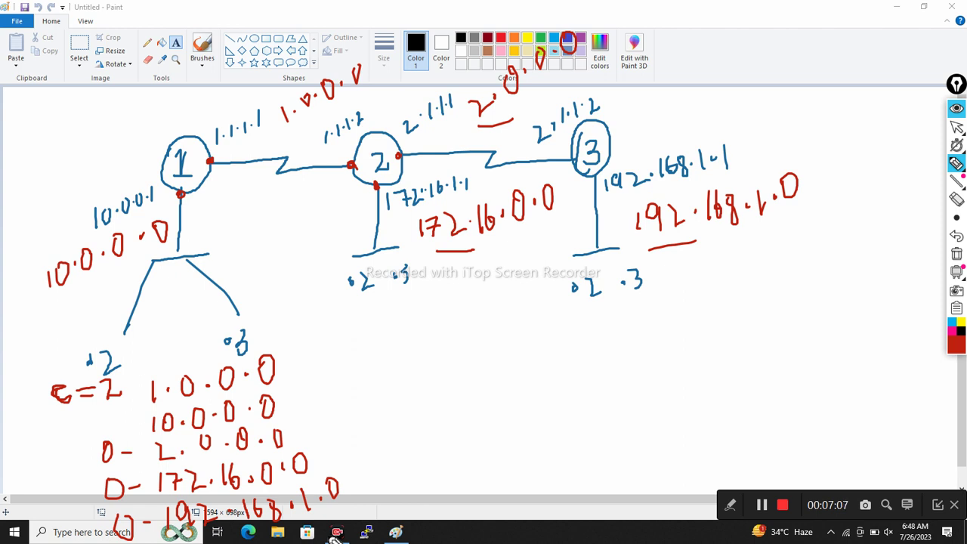
- Handwrite "c = 3" in red below router 2's hosts and mark router 2's three interfaces with black dots
{"action": "mouse_move", "coordinate": [399, 341]}
{"action": "left_mouse_down"}
{"action": "mouse_move", "coordinate": [397, 359]}
{"action": "mouse_move", "coordinate": [421, 340]}
{"action": "mouse_move", "coordinate": [434, 354]}
{"action": "left_mouse_up"}
{"action": "left_click", "coordinate": [426, 330]}
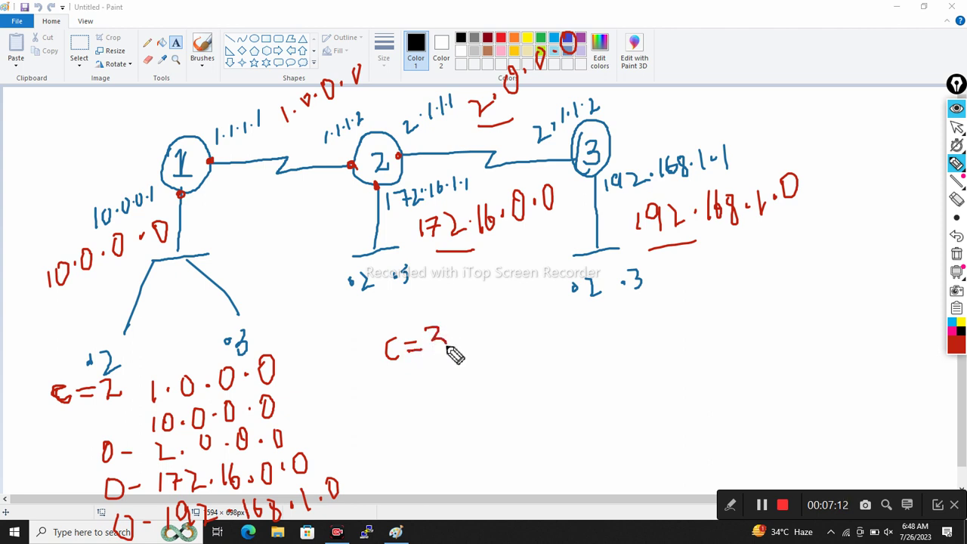
{"action": "left_click", "coordinate": [961, 333]}
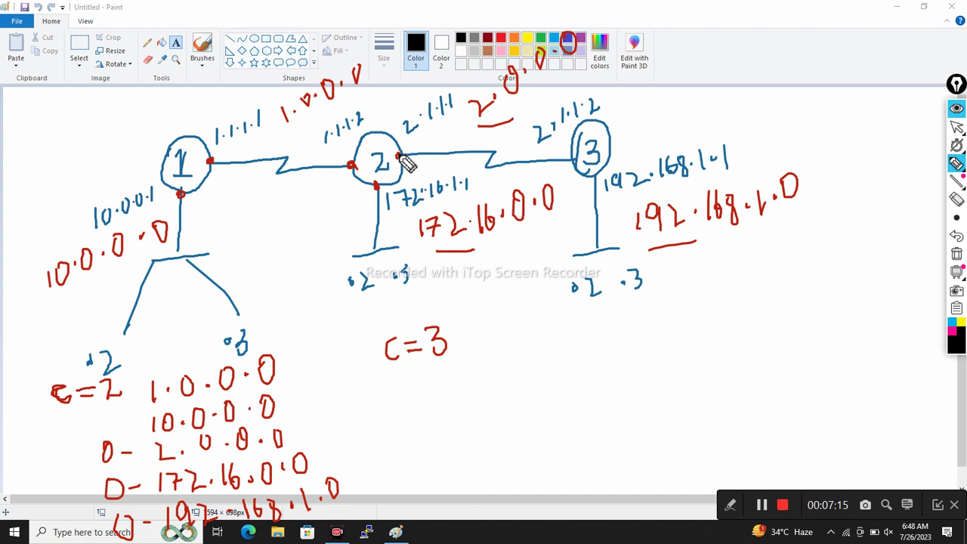
{"action": "left_click_drag", "start_coordinate": [348, 161], "coordinate": [350, 168]}
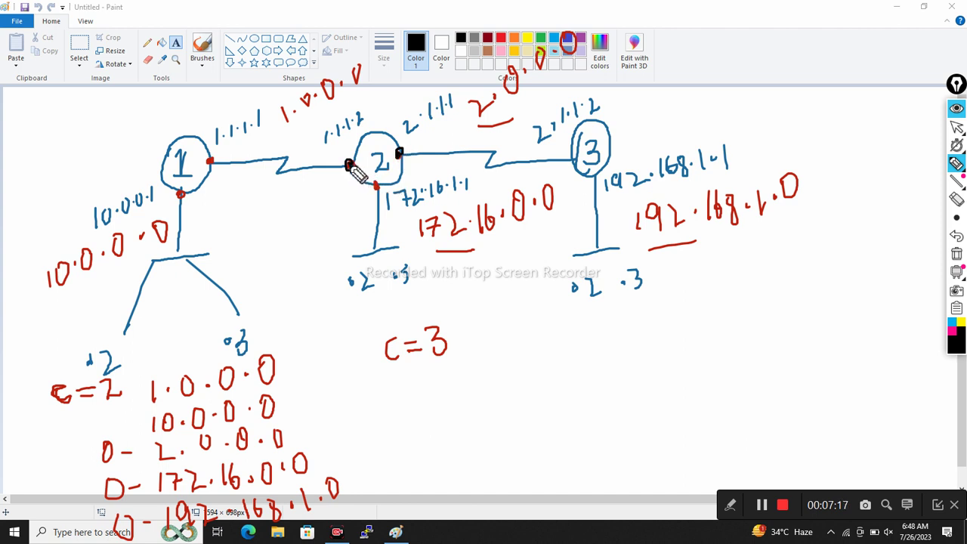
{"action": "left_click", "coordinate": [373, 185]}
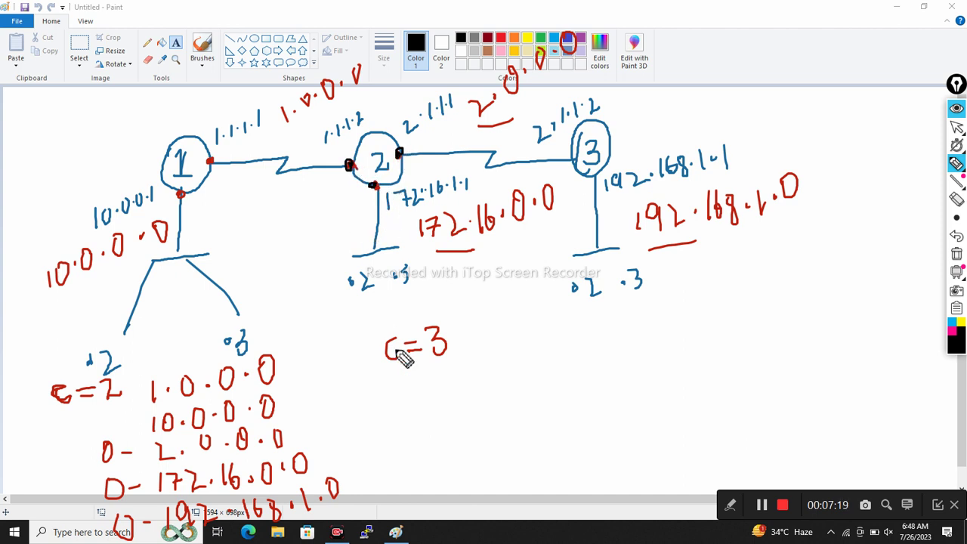
- Handwrite "O = 2" in black beneath "c = 3" and underline the networks 192.168.1.0 and 10.0.0.0
{"action": "mouse_move", "coordinate": [394, 385]}
{"action": "left_mouse_down"}
{"action": "mouse_move", "coordinate": [389, 393]}
{"action": "mouse_move", "coordinate": [418, 388]}
{"action": "mouse_move", "coordinate": [425, 397]}
{"action": "mouse_move", "coordinate": [445, 379]}
{"action": "mouse_move", "coordinate": [457, 396]}
{"action": "left_mouse_up"}
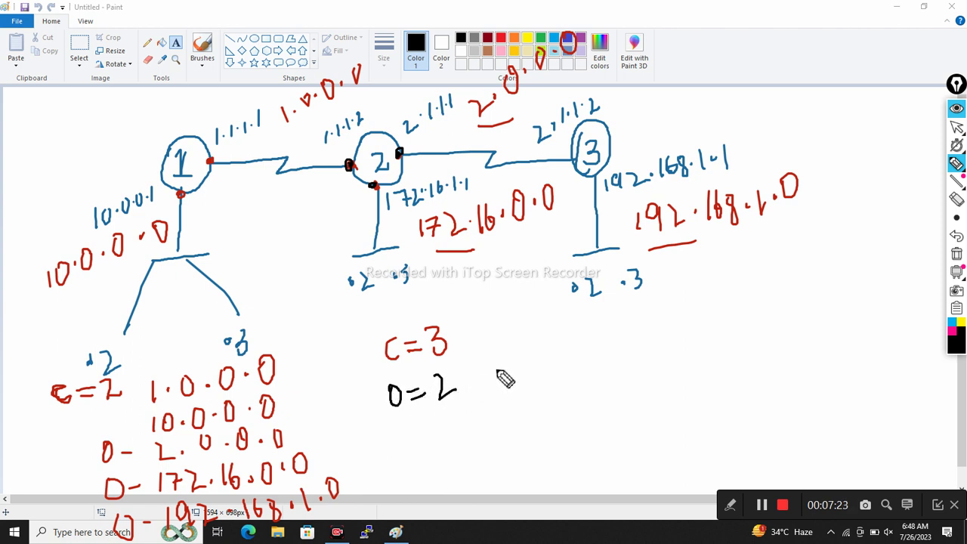
{"action": "left_click_drag", "start_coordinate": [647, 253], "coordinate": [778, 239]}
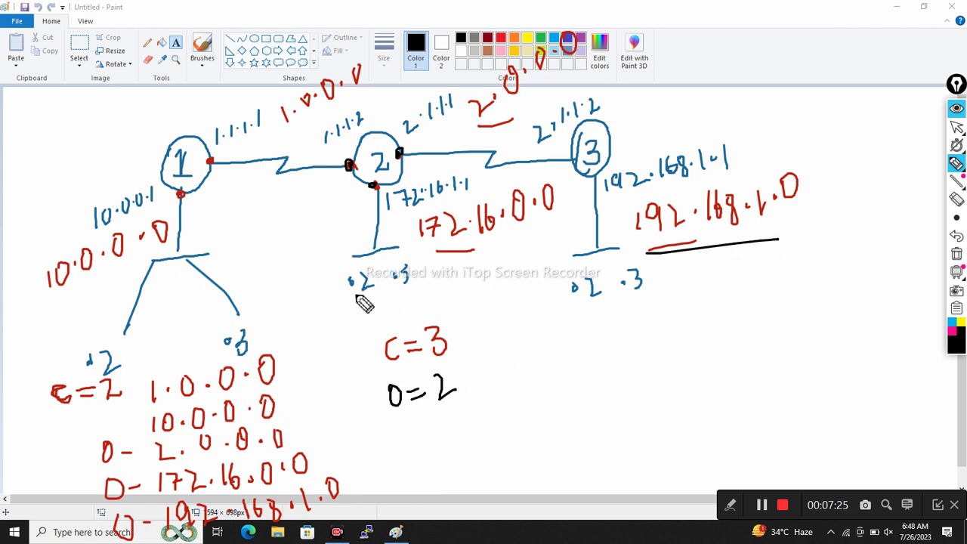
{"action": "left_click_drag", "start_coordinate": [42, 308], "coordinate": [119, 299]}
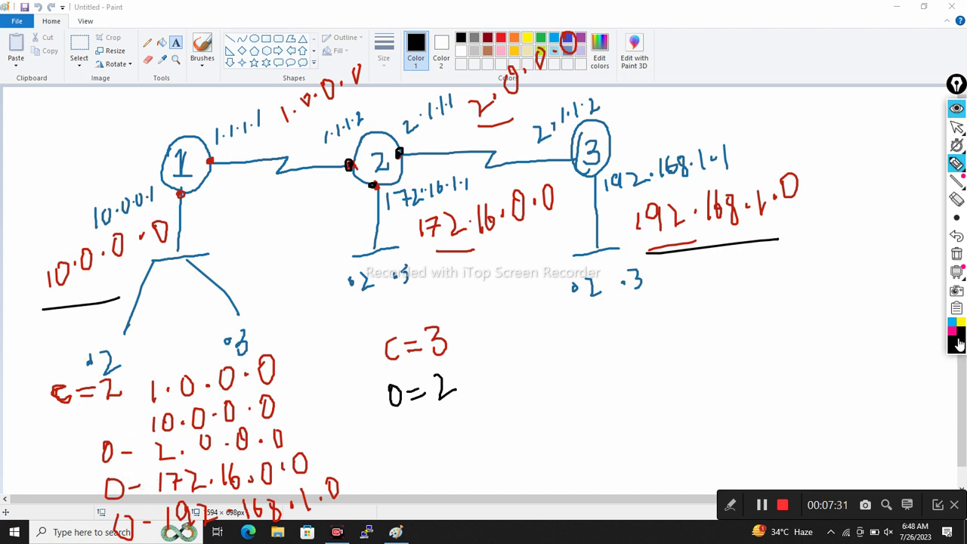
- Handwrite "c = 2" and "O = 3" in yellow below router 3's hosts and mark router 3's two interfaces with yellow dots
{"action": "left_click", "coordinate": [953, 321]}
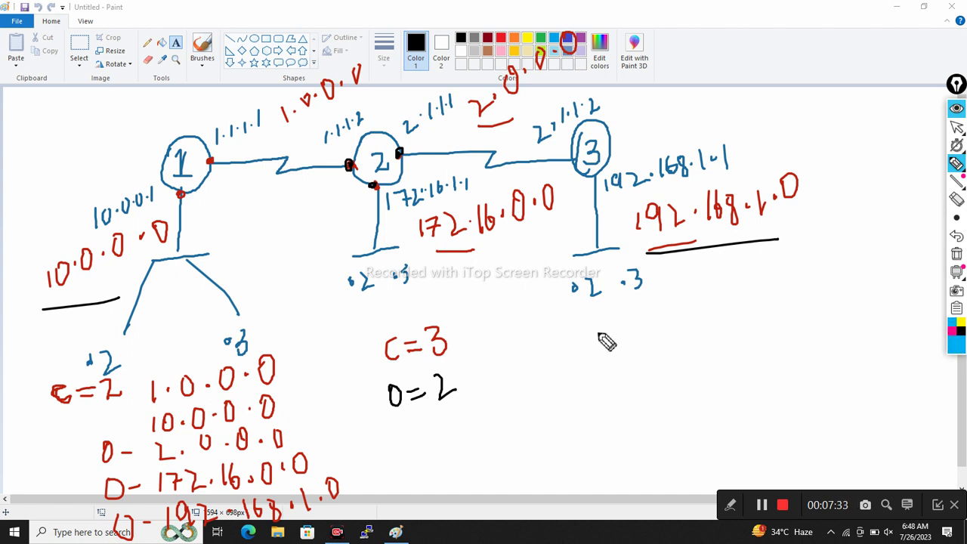
{"action": "left_click", "coordinate": [961, 325]}
{"action": "left_click", "coordinate": [587, 325]}
{"action": "mouse_move", "coordinate": [596, 325]}
{"action": "left_mouse_down"}
{"action": "mouse_move", "coordinate": [583, 343]}
{"action": "mouse_move", "coordinate": [672, 323]}
{"action": "left_mouse_up"}
{"action": "mouse_move", "coordinate": [603, 370]}
{"action": "left_mouse_down"}
{"action": "mouse_move", "coordinate": [640, 368]}
{"action": "mouse_move", "coordinate": [659, 388]}
{"action": "left_mouse_up"}
{"action": "left_click", "coordinate": [590, 178]}
{"action": "left_click", "coordinate": [571, 160]}
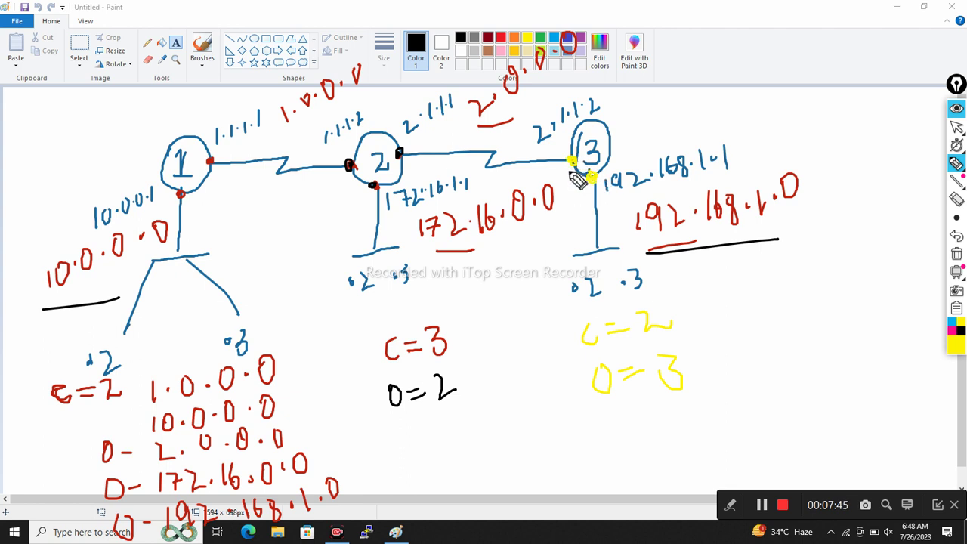
- Underline the networks 172.16.0.0, 1.0.0.0 and 10.0.0.0 in yellow as router 3's OSPF routes
{"action": "left_click_drag", "start_coordinate": [432, 259], "coordinate": [488, 255]}
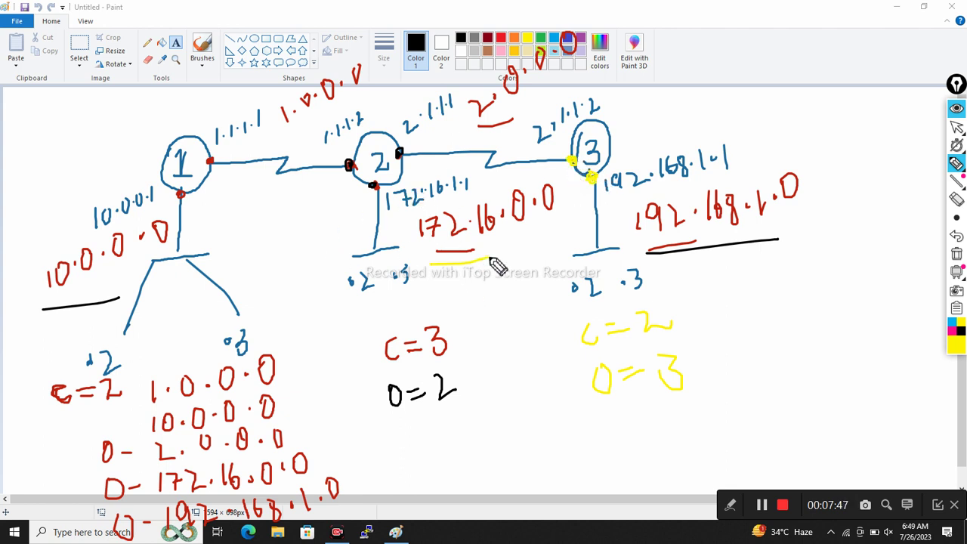
{"action": "left_click_drag", "start_coordinate": [271, 138], "coordinate": [325, 121]}
{"action": "left_click_drag", "start_coordinate": [42, 308], "coordinate": [106, 297]}
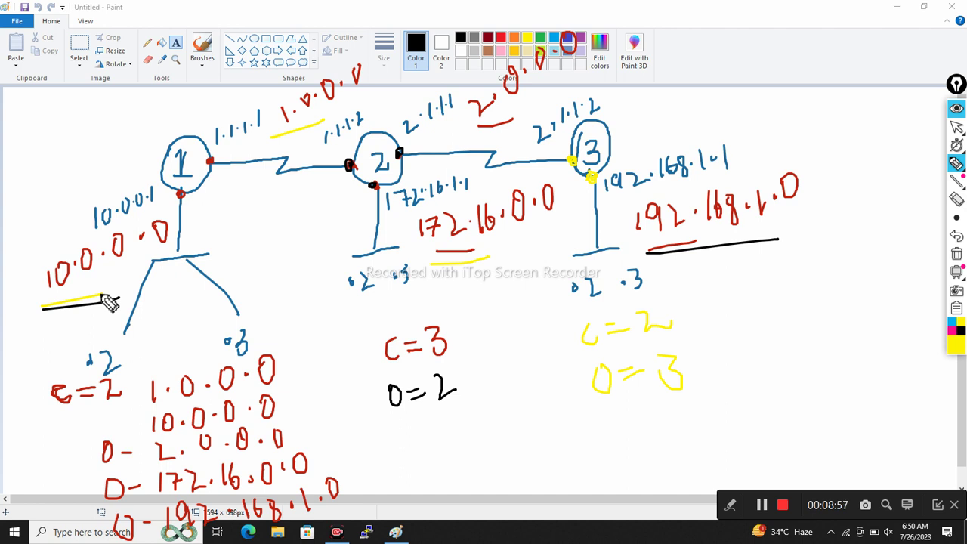
- Clear the whole handwritten topology from the screen and switch from Paint to Cisco Packet Tracer
{"action": "left_click", "coordinate": [956, 254]}
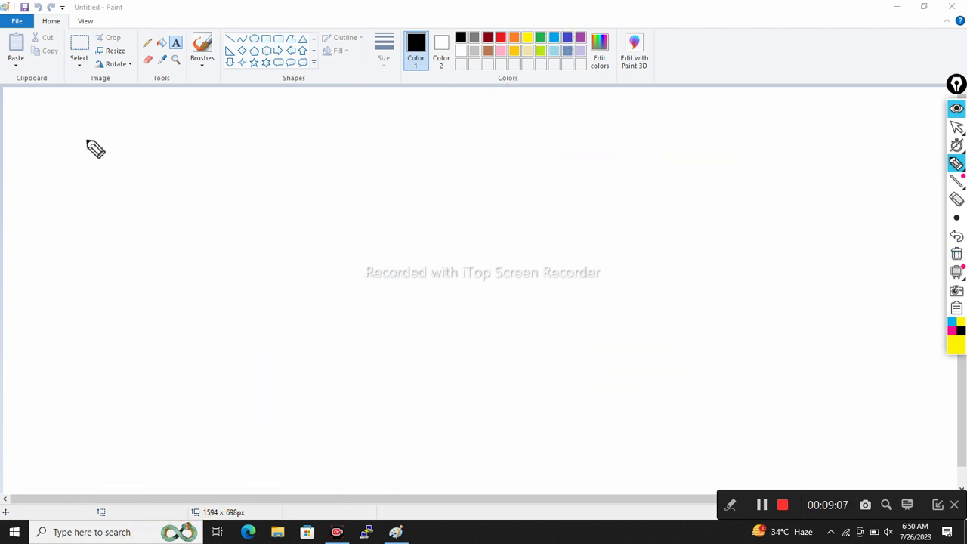
{"action": "left_click", "coordinate": [956, 127]}
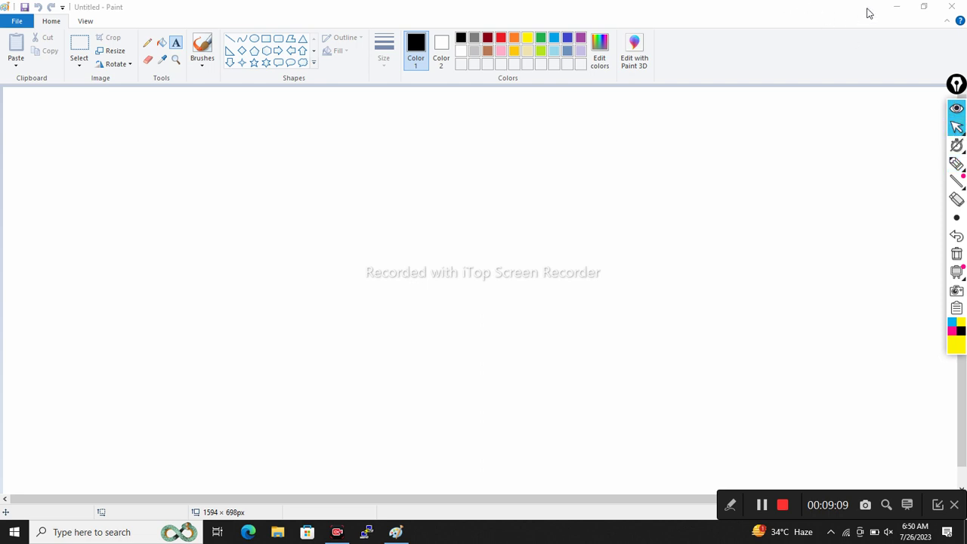
{"action": "left_click", "coordinate": [896, 6]}
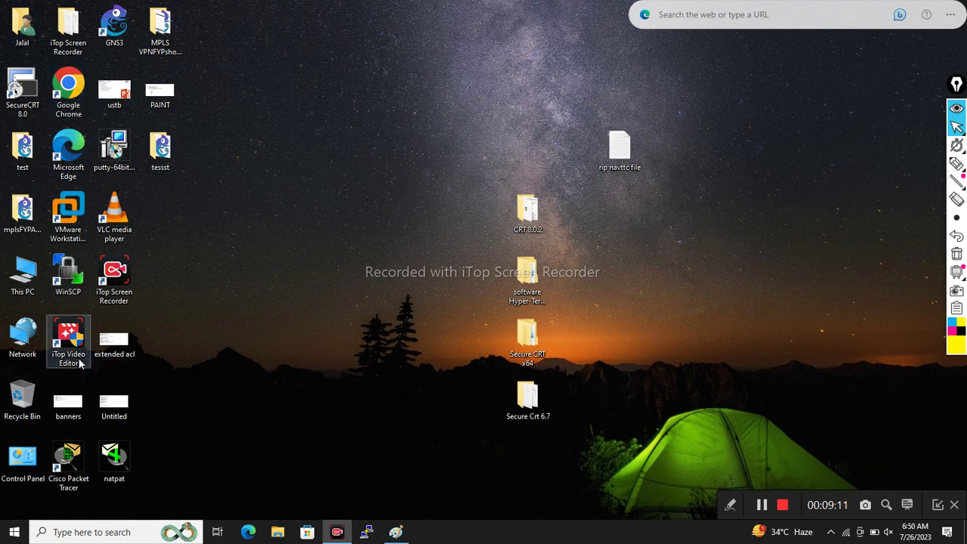
{"action": "left_click", "coordinate": [68, 458]}
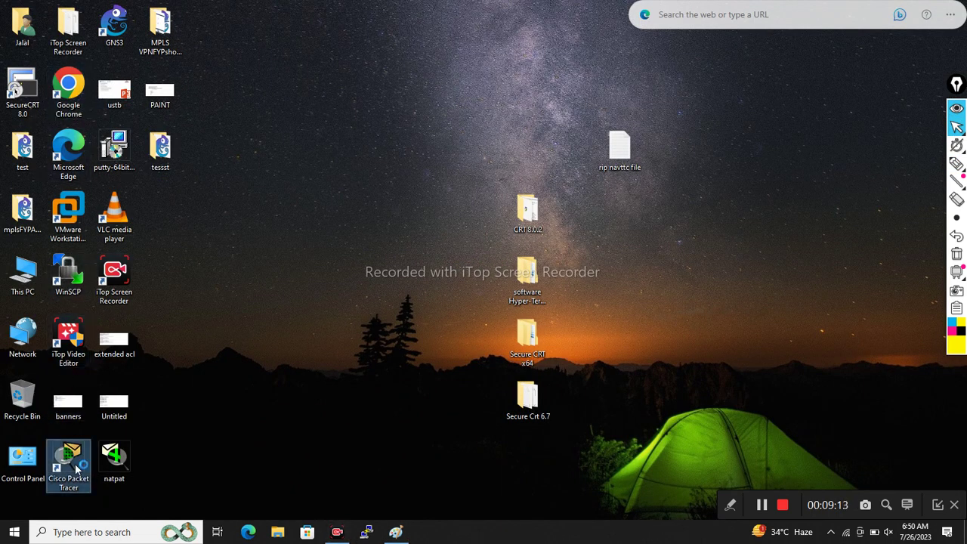
- Turn on airplane mode to take the computer offline while Packet Tracer loads
{"action": "left_click", "coordinate": [845, 532]}
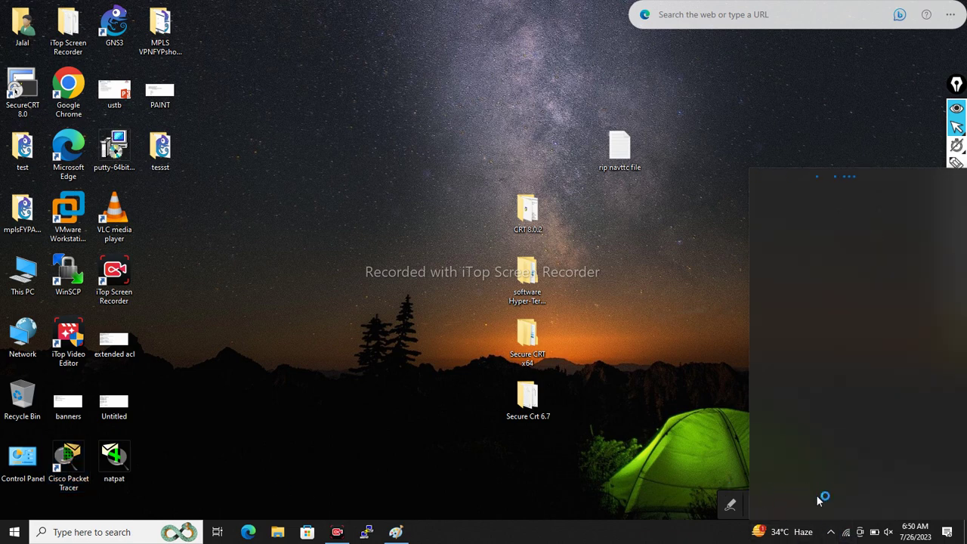
{"action": "left_click", "coordinate": [817, 501]}
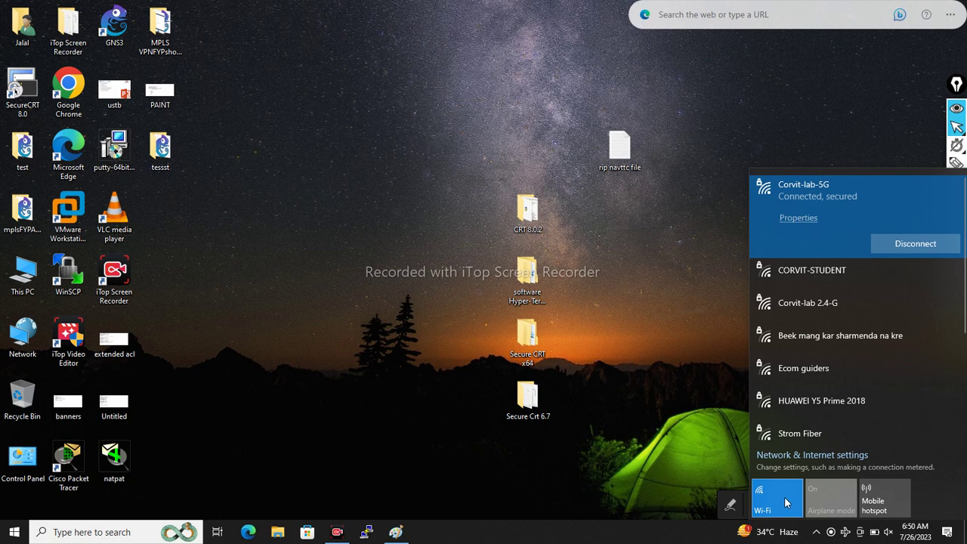
{"action": "left_click", "coordinate": [786, 502]}
{"action": "left_click", "coordinate": [589, 320]}
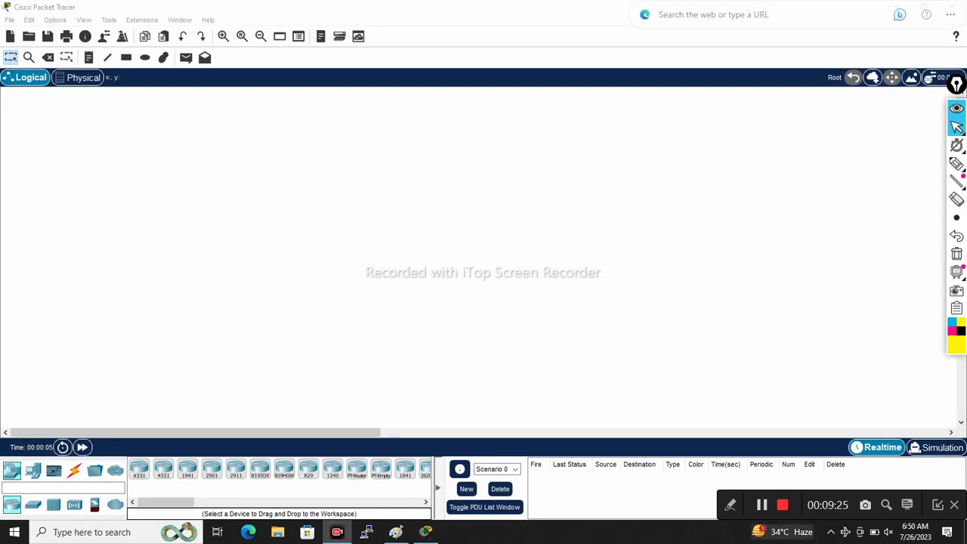
- Place three 2811 routers in a row across the upper part of the logical workspace
{"action": "left_click", "coordinate": [425, 501]}
{"action": "left_click", "coordinate": [425, 501]}
{"action": "left_click", "coordinate": [425, 501]}
{"action": "left_click", "coordinate": [425, 502]}
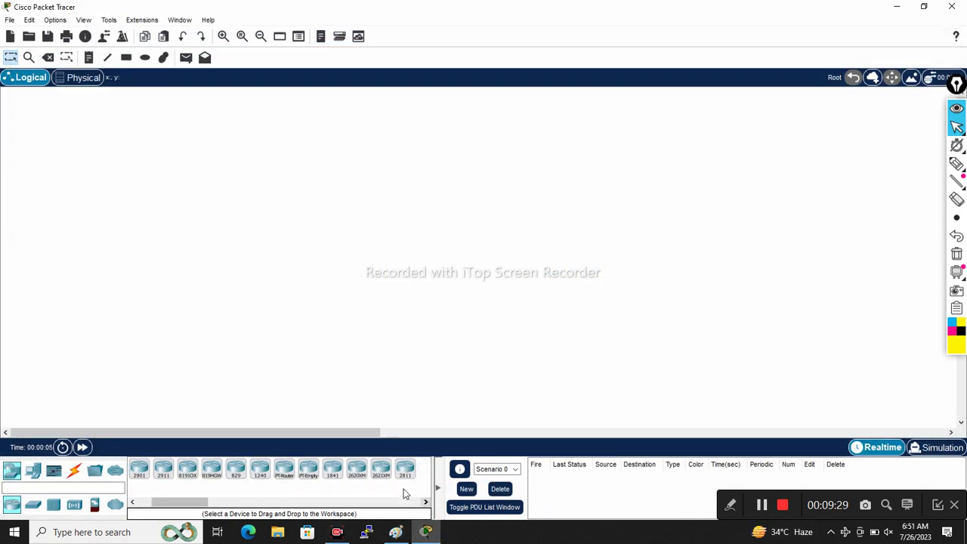
{"action": "left_click", "coordinate": [401, 475]}
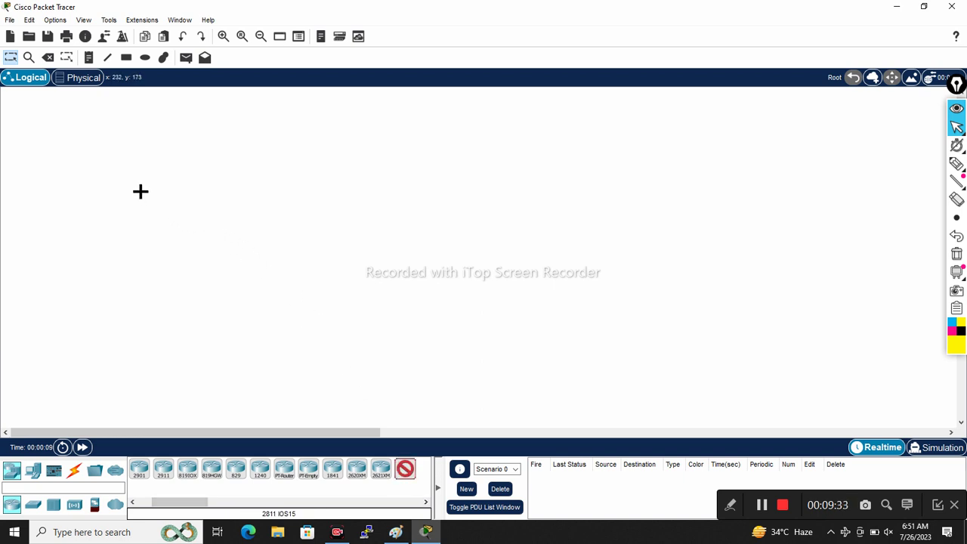
{"action": "left_click", "coordinate": [140, 191]}
{"action": "left_click", "coordinate": [405, 472]}
{"action": "left_click", "coordinate": [336, 198]}
{"action": "left_click", "coordinate": [567, 201]}
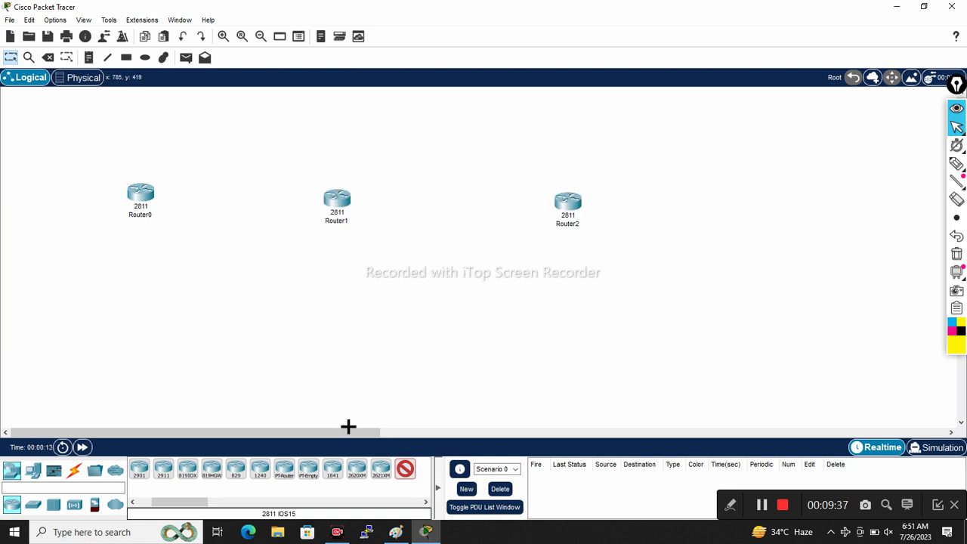
- Place three 2960 switches, one below each router
{"action": "left_click", "coordinate": [33, 505]}
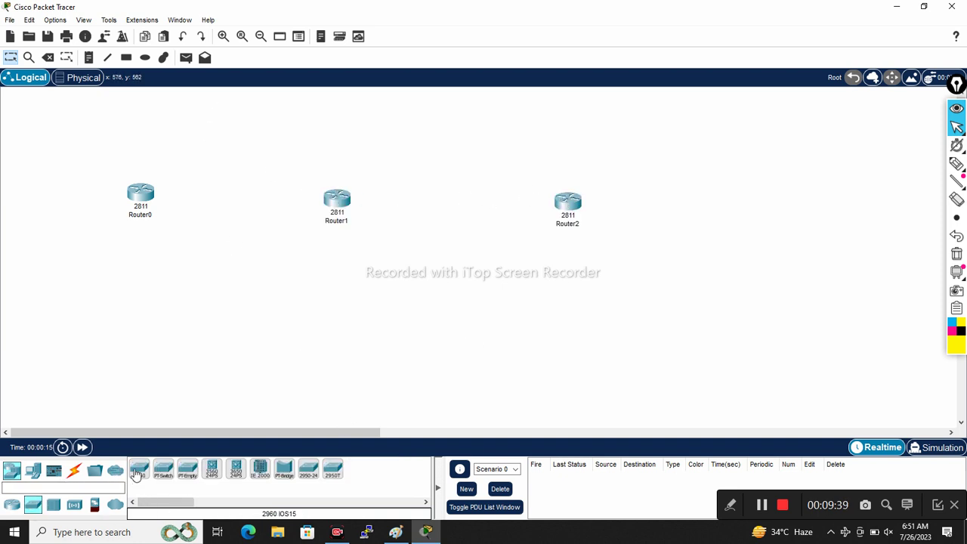
{"action": "left_click", "coordinate": [138, 471]}
{"action": "left_click", "coordinate": [130, 313]}
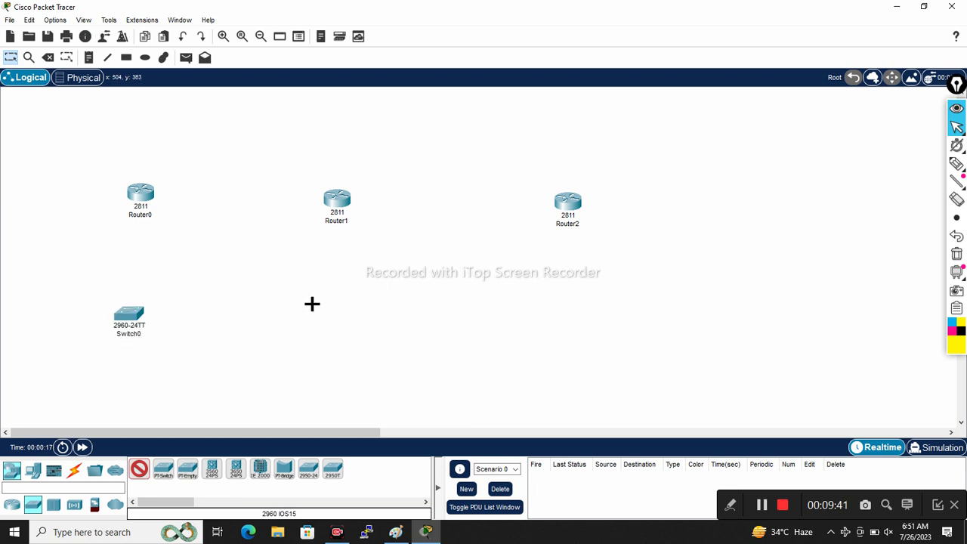
{"action": "left_click", "coordinate": [327, 307]}
{"action": "left_click", "coordinate": [562, 304]}
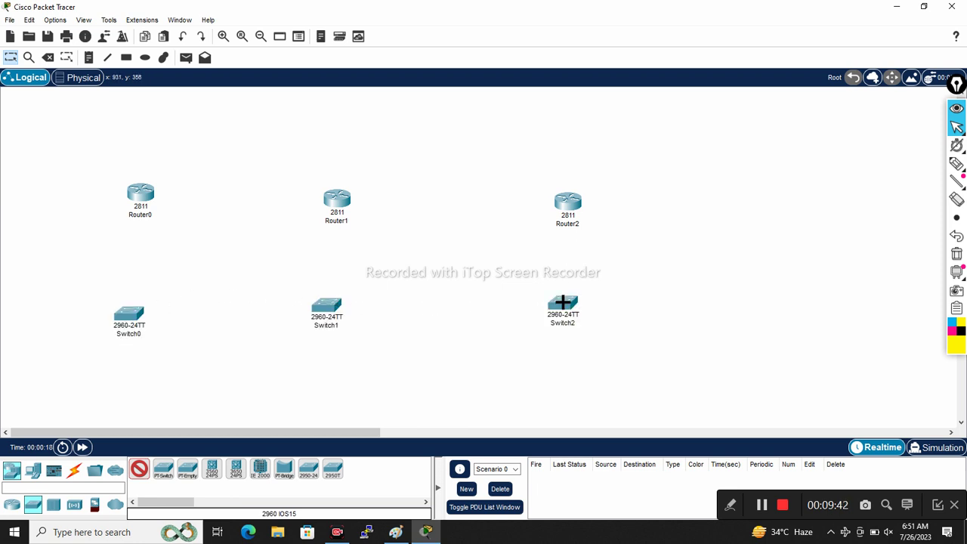
- Place six PCs, two below each switch
{"action": "left_click", "coordinate": [32, 470]}
{"action": "left_click", "coordinate": [139, 470]}
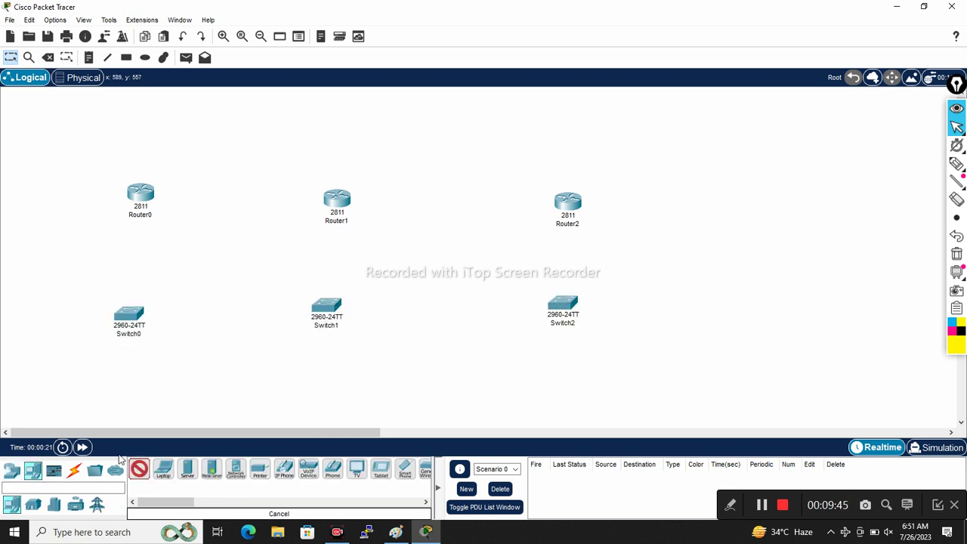
{"action": "left_click", "coordinate": [63, 409]}
{"action": "left_click", "coordinate": [173, 402]}
{"action": "left_click", "coordinate": [299, 404]}
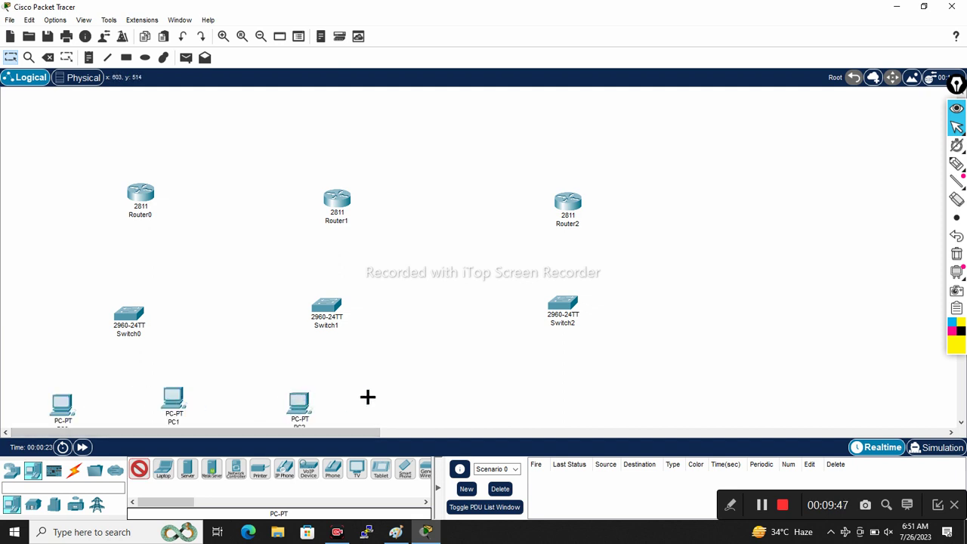
{"action": "left_click", "coordinate": [369, 401]}
{"action": "left_click", "coordinate": [530, 388]}
{"action": "left_click", "coordinate": [597, 389]}
{"action": "key", "text": "Escape"}
- Move the whole device group toward the centre of the workspace and shift PC1 closer to PC0
{"action": "left_click_drag", "start_coordinate": [43, 164], "coordinate": [679, 427]}
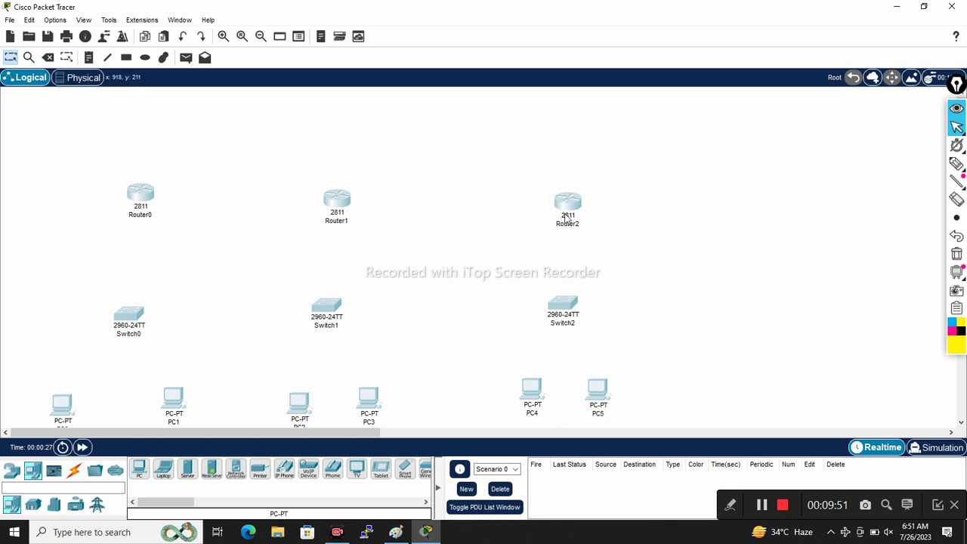
{"action": "left_click_drag", "start_coordinate": [571, 205], "coordinate": [710, 149]}
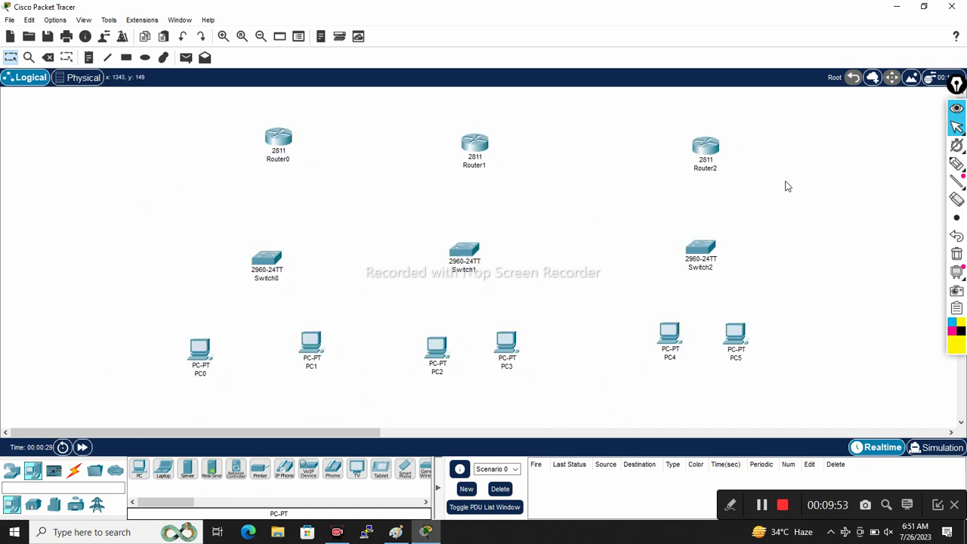
{"action": "left_click_drag", "start_coordinate": [305, 345], "coordinate": [281, 358]}
- Install a WIC-2T serial module in Router0's rightmost free interface card slot
{"action": "double_click", "coordinate": [281, 145]}
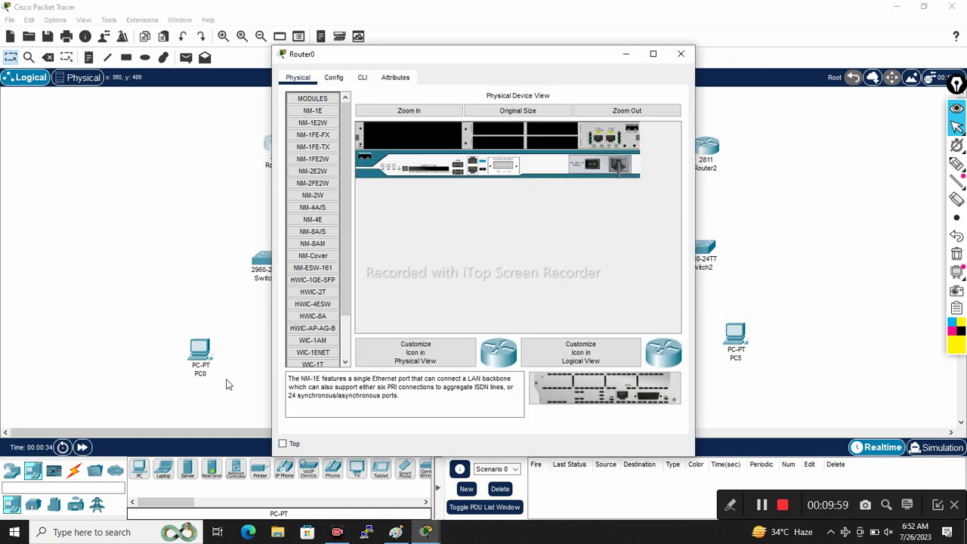
{"action": "scroll", "coordinate": [312, 340], "scroll_direction": "down", "scroll_amount": 2}
{"action": "left_click_drag", "start_coordinate": [320, 336], "coordinate": [504, 162]}
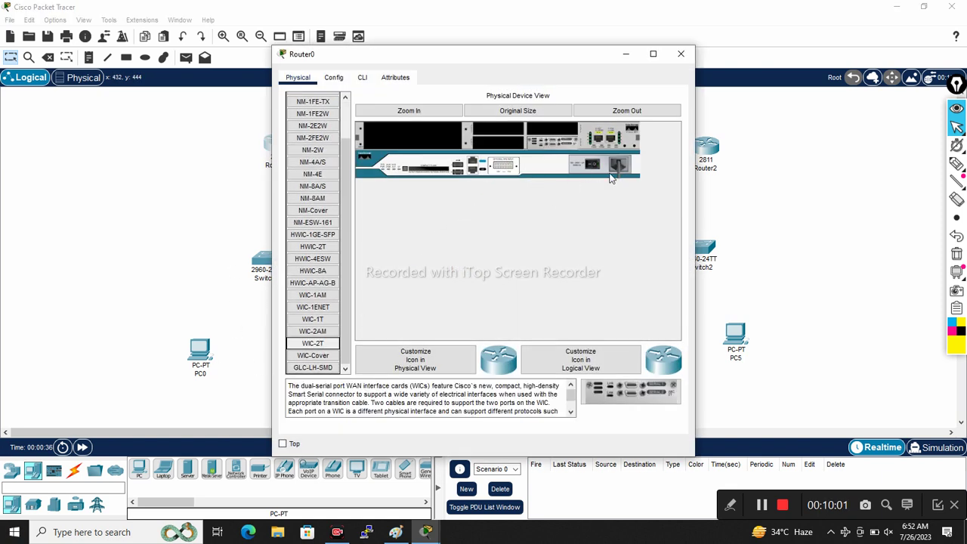
{"action": "left_click", "coordinate": [626, 53]}
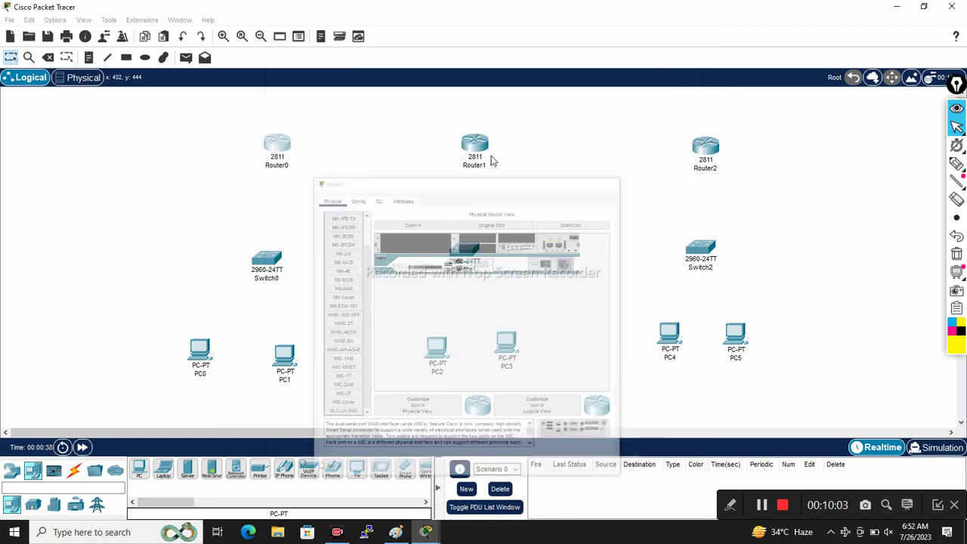
- Install a WIC-2T serial module in Router1's rightmost free interface card slot
{"action": "left_click", "coordinate": [485, 149]}
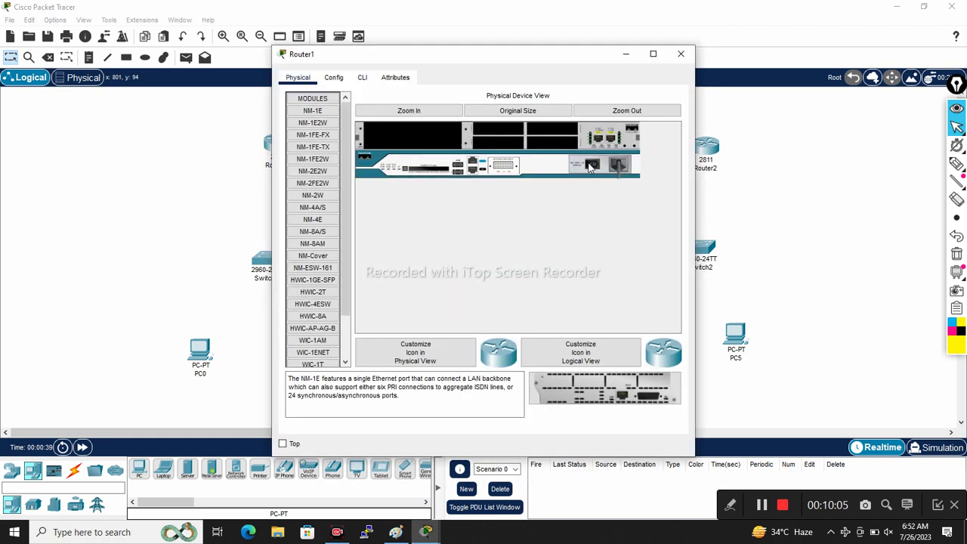
{"action": "scroll", "coordinate": [313, 302], "scroll_direction": "down", "scroll_amount": 3}
{"action": "left_click_drag", "start_coordinate": [313, 336], "coordinate": [565, 156]}
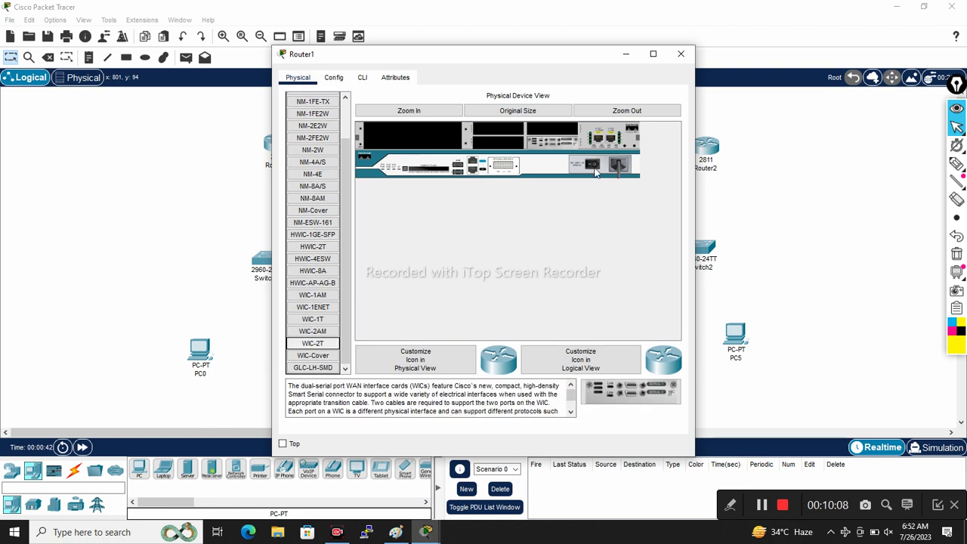
{"action": "left_click", "coordinate": [626, 55]}
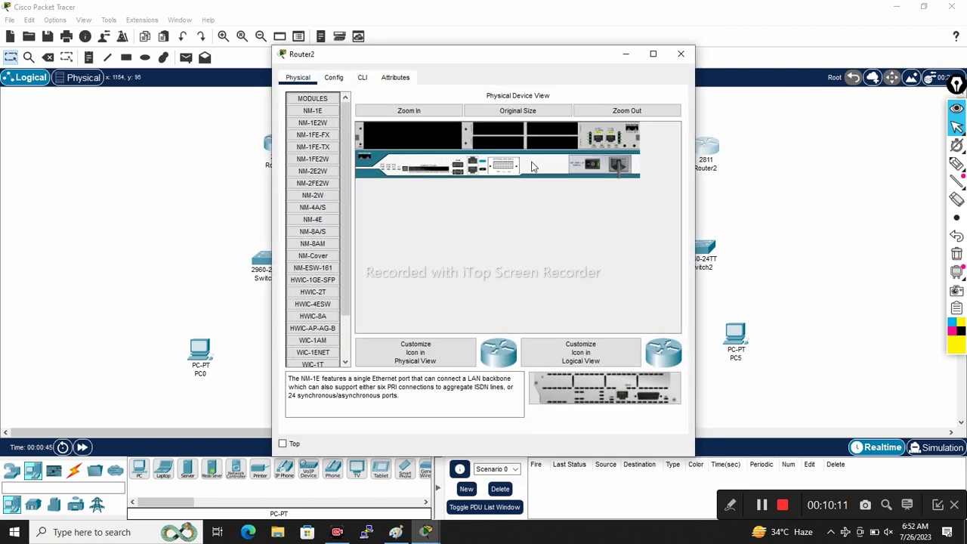
- Install a WIC-2T serial module in Router2's rightmost free interface card slot
{"action": "scroll", "coordinate": [312, 337], "scroll_direction": "down", "scroll_amount": 2}
{"action": "left_click_drag", "start_coordinate": [311, 337], "coordinate": [547, 145]}
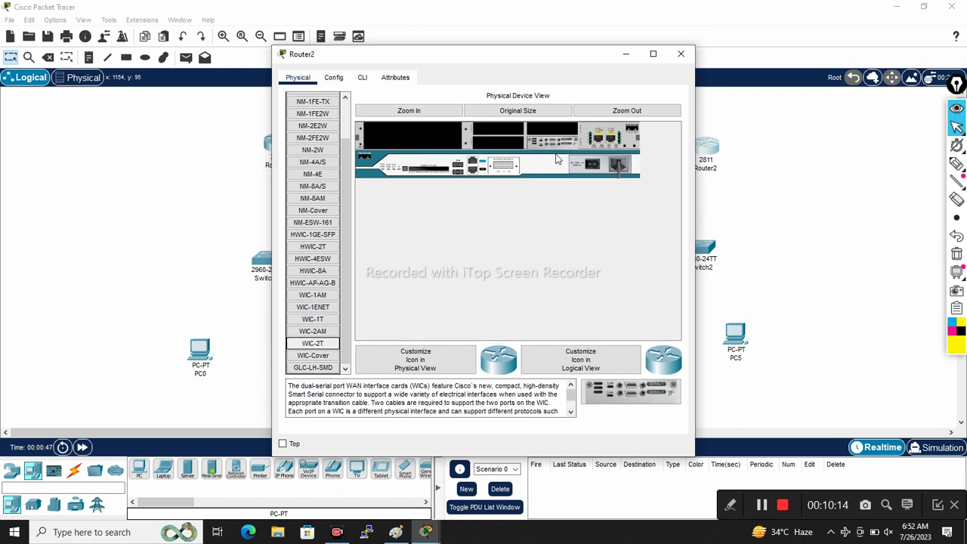
{"action": "left_click", "coordinate": [625, 54]}
- Link Router0 to Router1 and Router1 to Router2 using the automatic connection type
{"action": "left_click", "coordinate": [75, 470]}
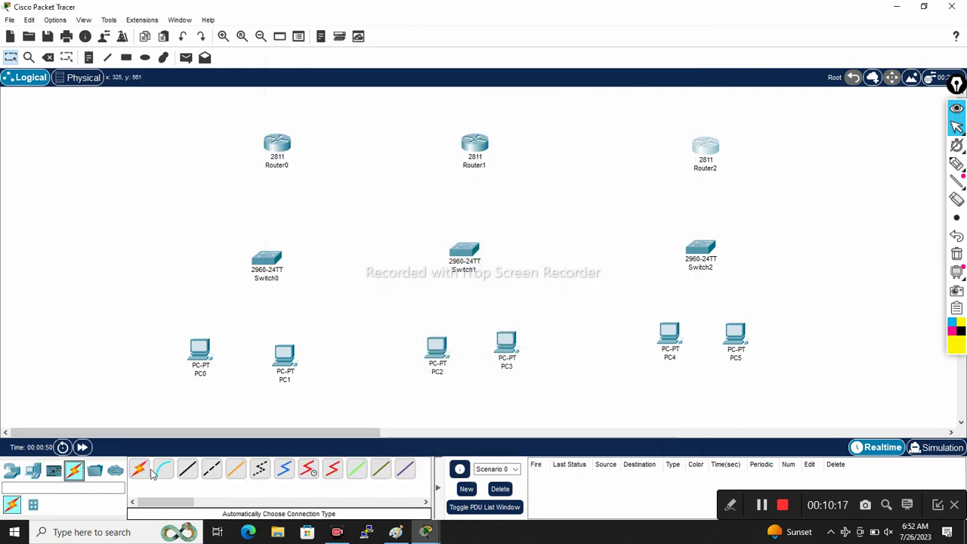
{"action": "left_click", "coordinate": [139, 469]}
{"action": "left_click", "coordinate": [278, 143]}
{"action": "left_click", "coordinate": [474, 145]}
{"action": "left_click", "coordinate": [475, 143]}
{"action": "left_click", "coordinate": [704, 145]}
- Connect Router2 to Switch2, and Switch2 to PC4 and PC5, with automatically chosen cables
{"action": "left_click", "coordinate": [703, 147]}
{"action": "left_click", "coordinate": [701, 246]}
{"action": "left_click", "coordinate": [698, 255]}
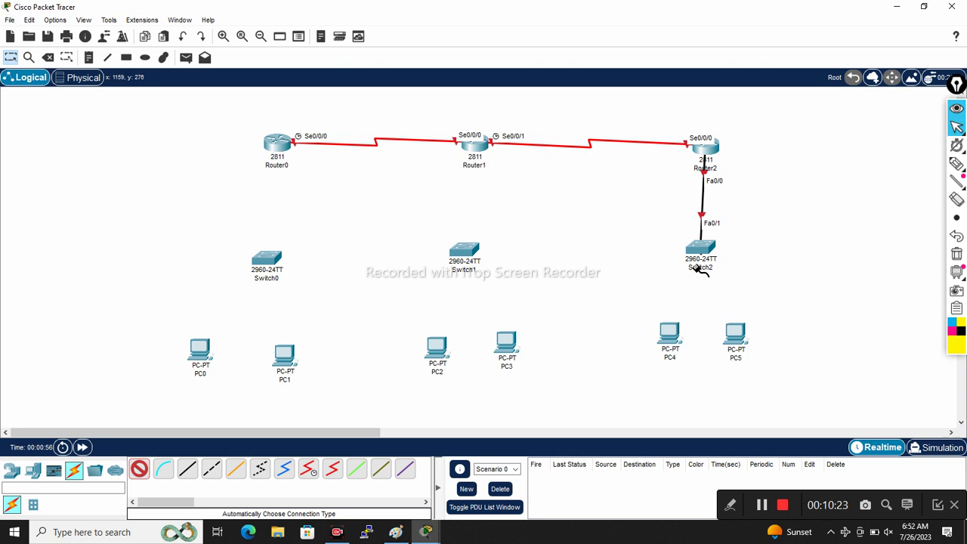
{"action": "left_click", "coordinate": [669, 333]}
{"action": "left_click", "coordinate": [737, 333]}
{"action": "left_click", "coordinate": [701, 251]}
- Connect Router1 to Switch1, and Switch1 to PC2 and PC3, with automatically chosen cables
{"action": "left_click", "coordinate": [476, 150]}
{"action": "left_click", "coordinate": [463, 248]}
{"action": "left_click", "coordinate": [464, 255]}
{"action": "left_click", "coordinate": [441, 338]}
{"action": "left_click", "coordinate": [507, 340]}
- Connect Router0 to Switch0, and Switch0 to PC0 and PC1, with automatically chosen cables
{"action": "left_click", "coordinate": [276, 145]}
{"action": "left_click", "coordinate": [267, 257]}
{"action": "left_click", "coordinate": [267, 260]}
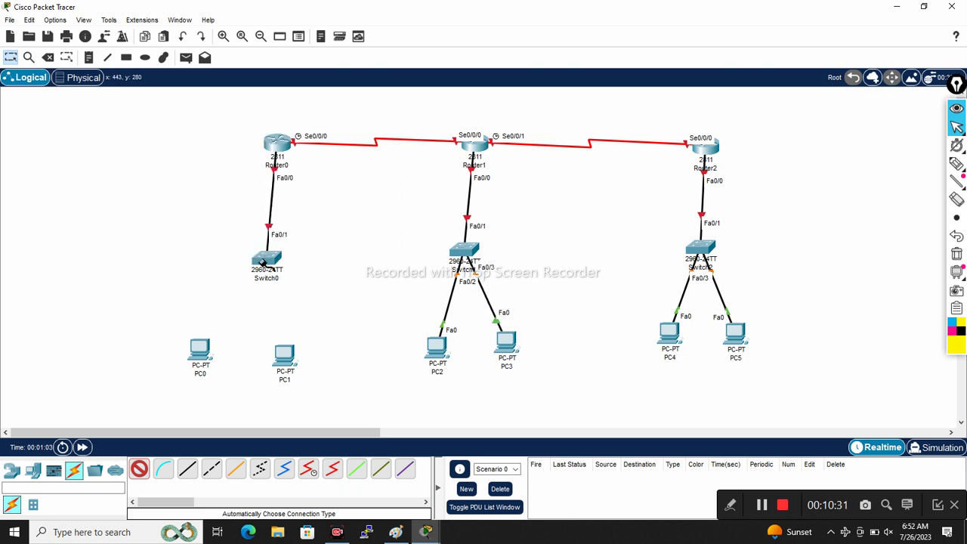
{"action": "left_click", "coordinate": [199, 348]}
{"action": "left_click", "coordinate": [284, 353]}
{"action": "left_click", "coordinate": [269, 264]}
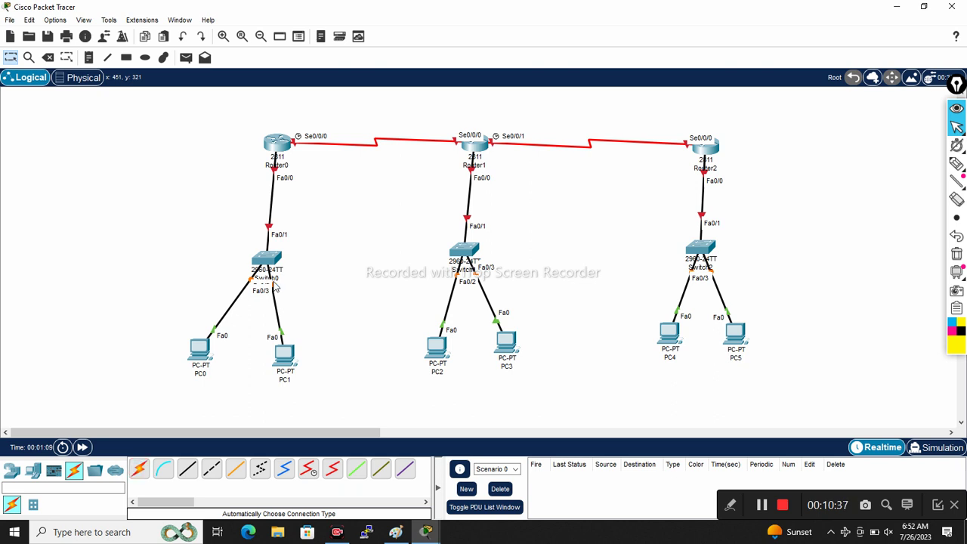
- Open Router0's command line in a maximized window and decline the initial configuration dialog
{"action": "left_click", "coordinate": [278, 151]}
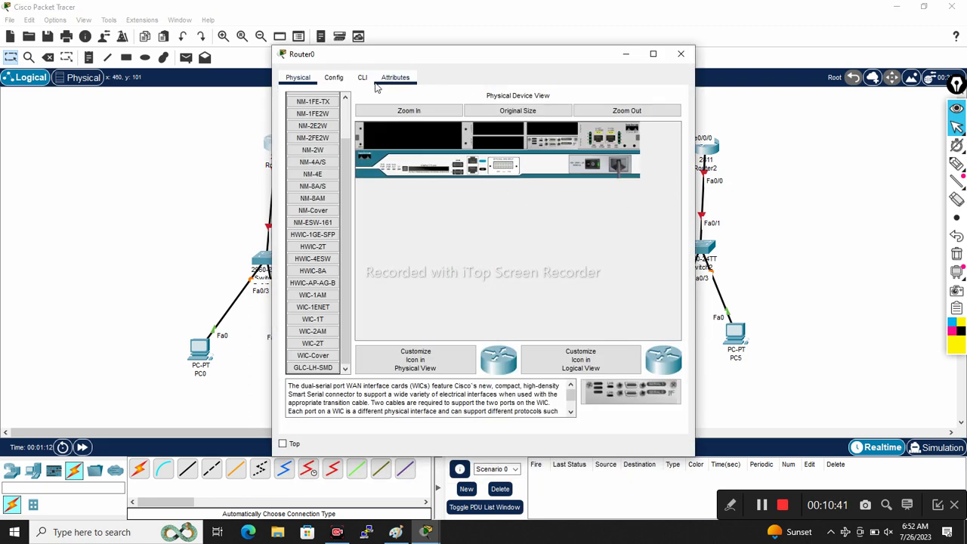
{"action": "left_click", "coordinate": [652, 53]}
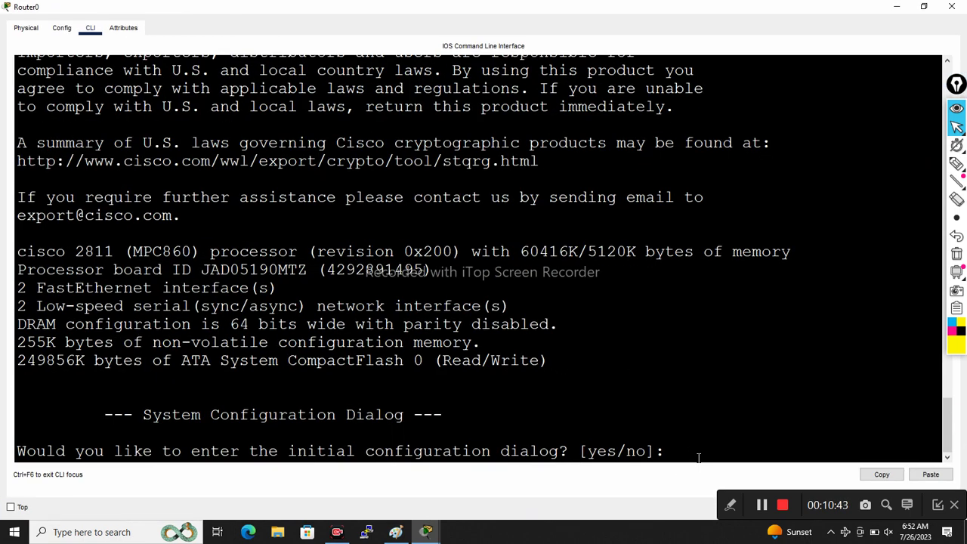
{"action": "type", "text": "no"}
{"action": "key", "text": "Return"}
{"action": "key", "text": "Return"}
{"action": "key", "text": "Return"}
{"action": "key", "text": "Return"}
{"action": "key", "text": "Return"}
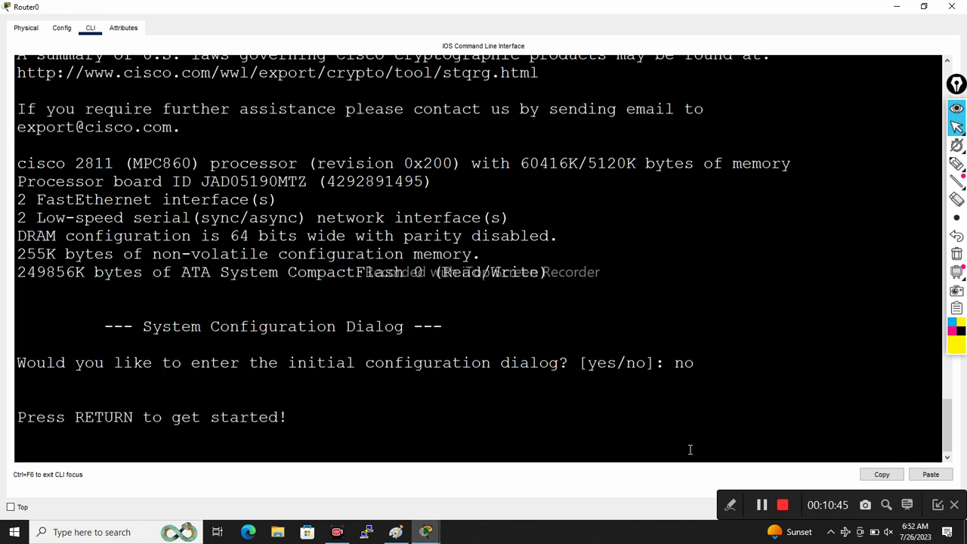
- Enter privileged mode and then global configuration mode on Router0 with en and conf t
{"action": "type", "text": "en"}
{"action": "key", "text": "Return"}
{"action": "key", "text": "Return"}
{"action": "key", "text": "Return"}
{"action": "key", "text": "Return"}
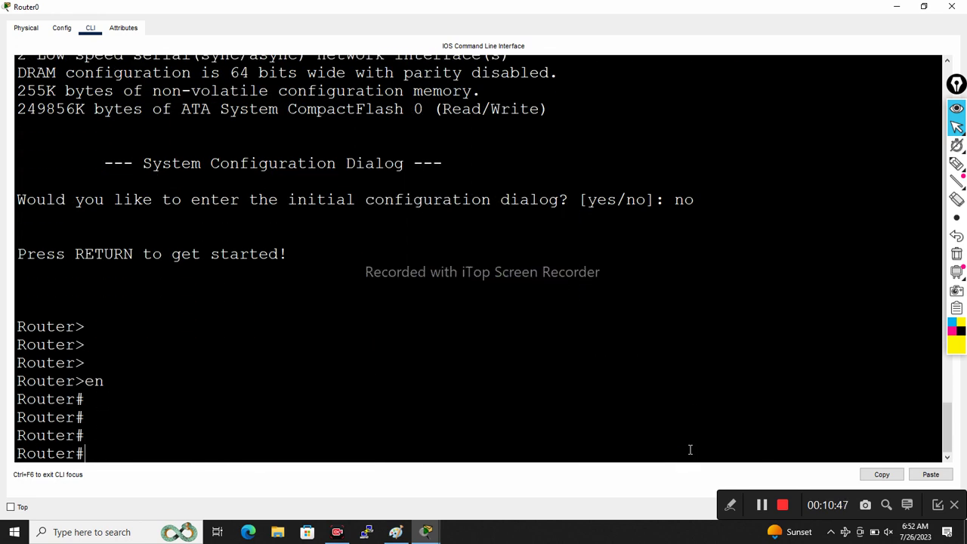
{"action": "key", "text": "Return"}
{"action": "type", "text": "conf t"}
{"action": "key", "text": "Return"}
{"action": "key", "text": "Return"}
{"action": "key", "text": "Return"}
{"action": "key", "text": "Return"}
- Assign 1.1.1.1 255.0.0.0 to Router0's s0/0/0 interface and enable it with no shutdown
{"action": "type", "text": "int s0/0/0"}
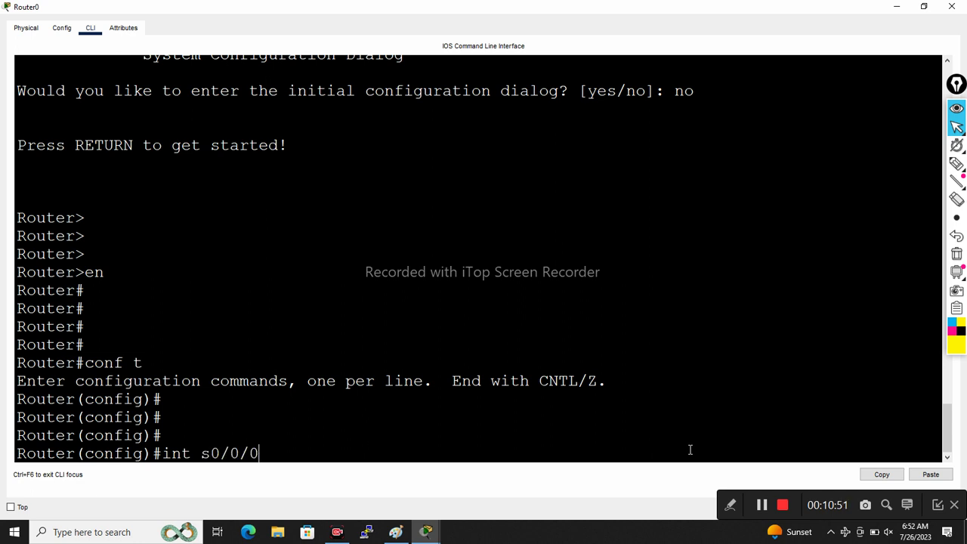
{"action": "key", "text": "Return"}
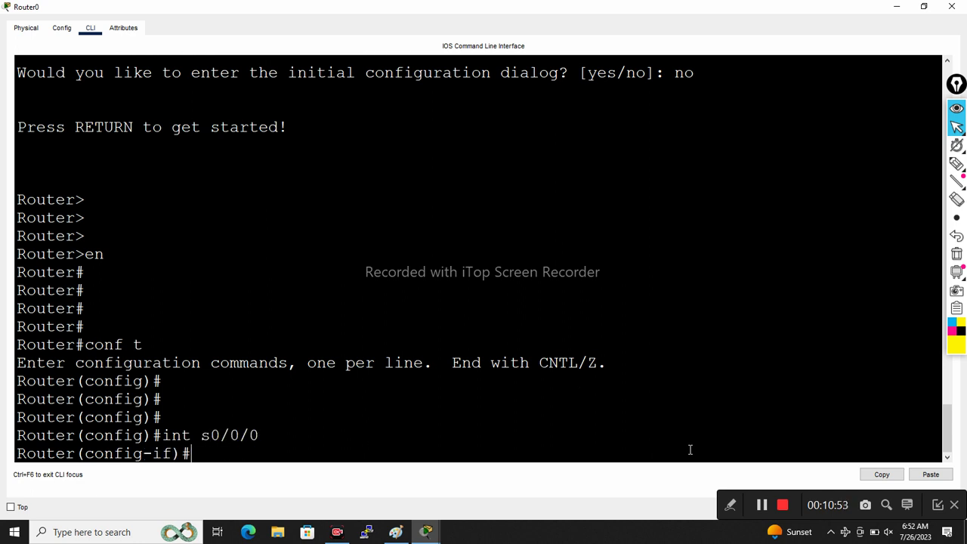
{"action": "type", "text": "ip add"}
{"action": "key", "text": "Tab"}
{"action": "type", "text": "1"}
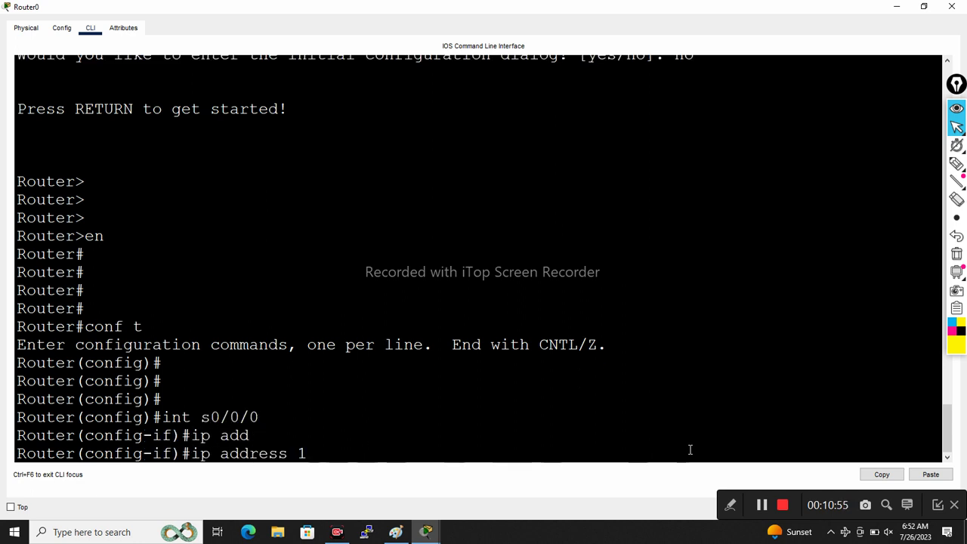
{"action": "type", "text": ".1.1.1 255.0.0.0"}
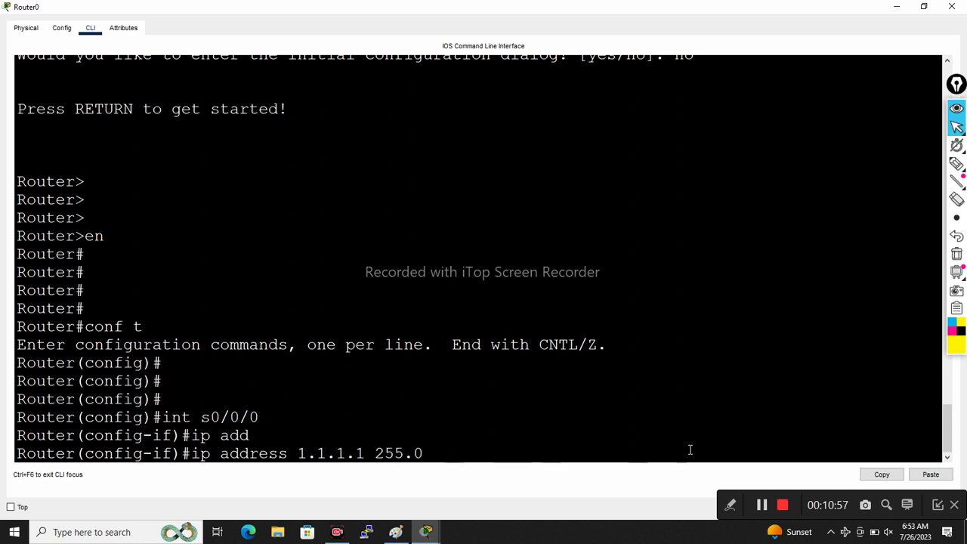
{"action": "key", "text": "Return"}
{"action": "type", "text": "no s"}
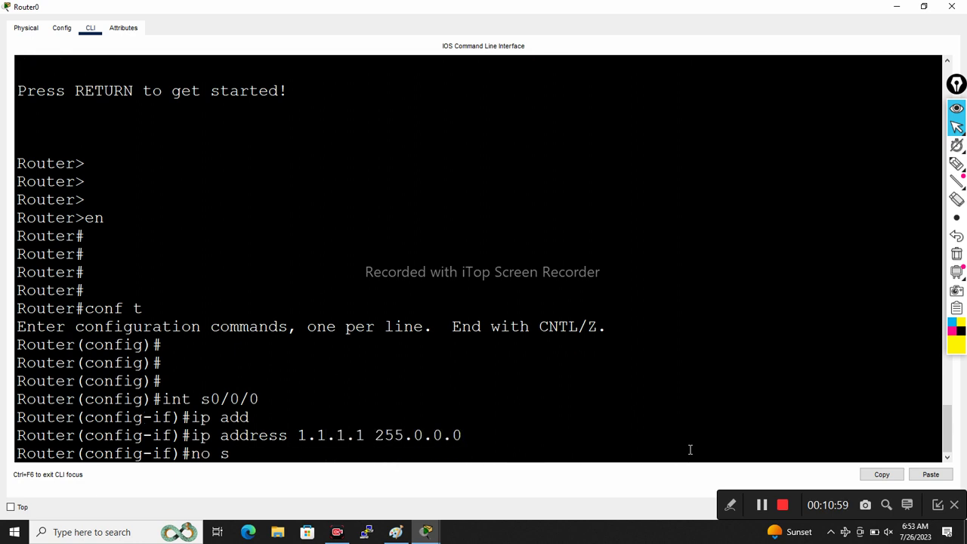
{"action": "type", "text": "hu"}
{"action": "key", "text": "Tab"}
{"action": "key", "text": "Return"}
{"action": "key", "text": "Return"}
{"action": "key", "text": "Return"}
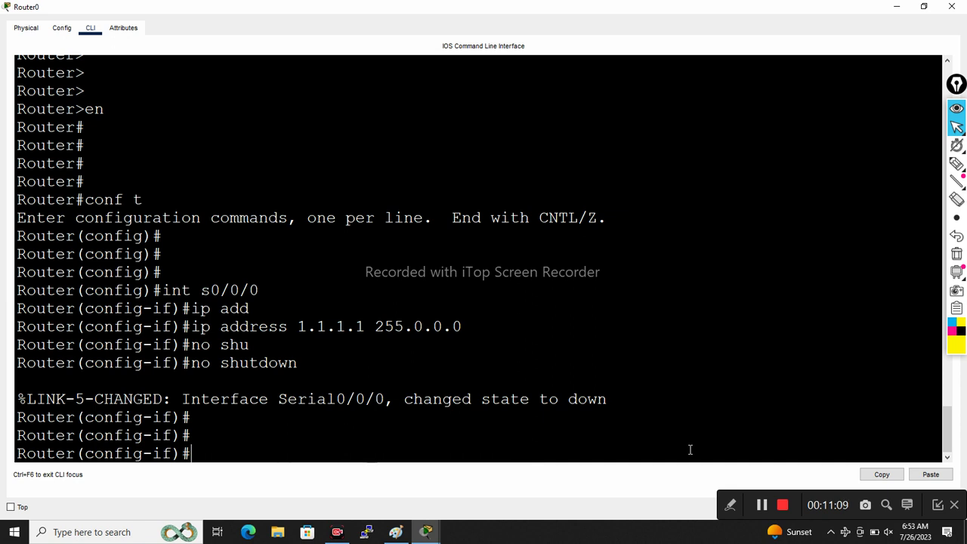
- Assign 10.0.0.1 255.0.0.0 to Router0's fa 0/0 interface and enable it with no shutdown
{"action": "type", "text": "int fa 0/0"}
{"action": "key", "text": "Return"}
{"action": "key", "text": "Return"}
{"action": "key", "text": "Return"}
{"action": "type", "text": "i"}
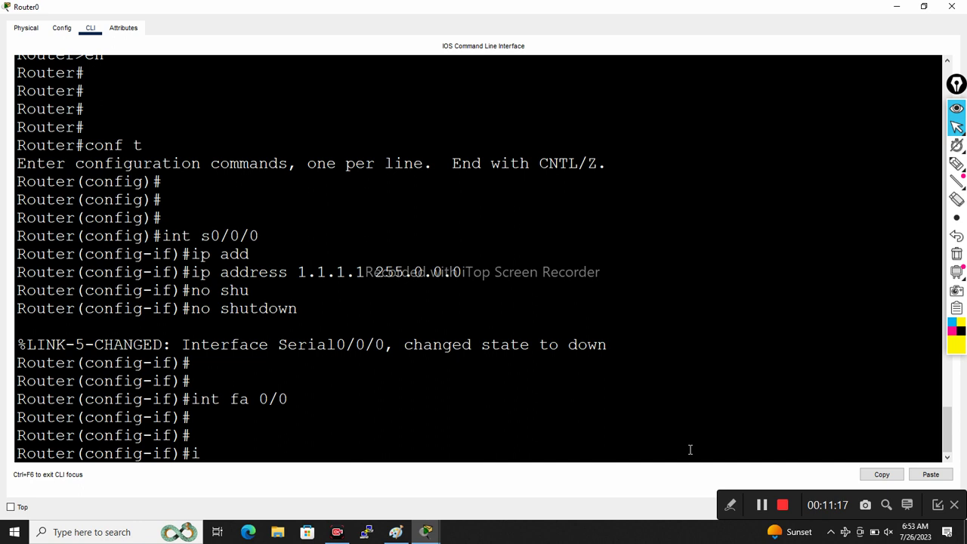
{"action": "type", "text": "p dd add 10.0.0.1 255.0.0.0"}
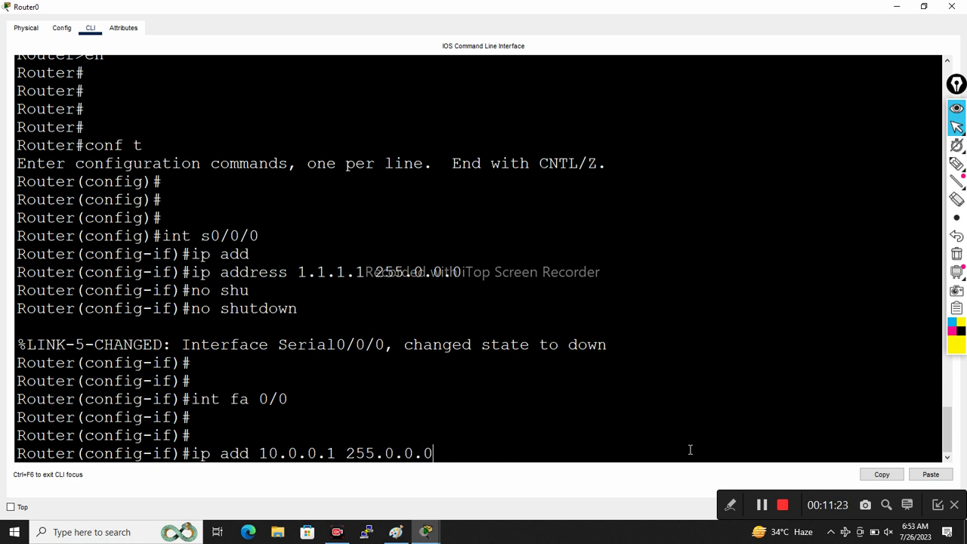
{"action": "key", "text": "Return"}
{"action": "type", "text": "no shu"}
{"action": "key", "text": "Tab"}
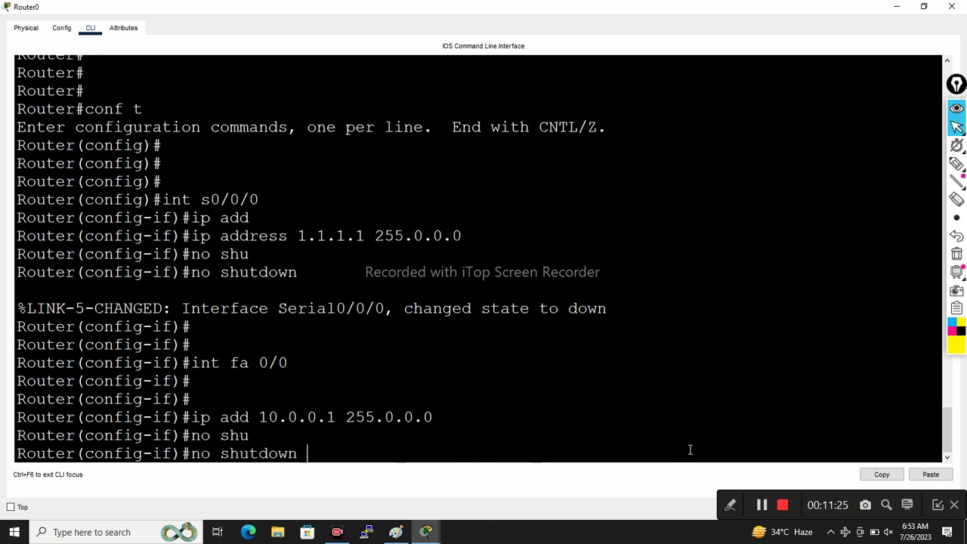
{"action": "key", "text": "Return"}
{"action": "key", "text": "Return"}
{"action": "key", "text": "Return"}
- Leave interface configuration on Router0 and set its hostname to R-1
{"action": "type", "text": "ex"}
{"action": "key", "text": "Return"}
{"action": "key", "text": "Return"}
{"action": "key", "text": "Return"}
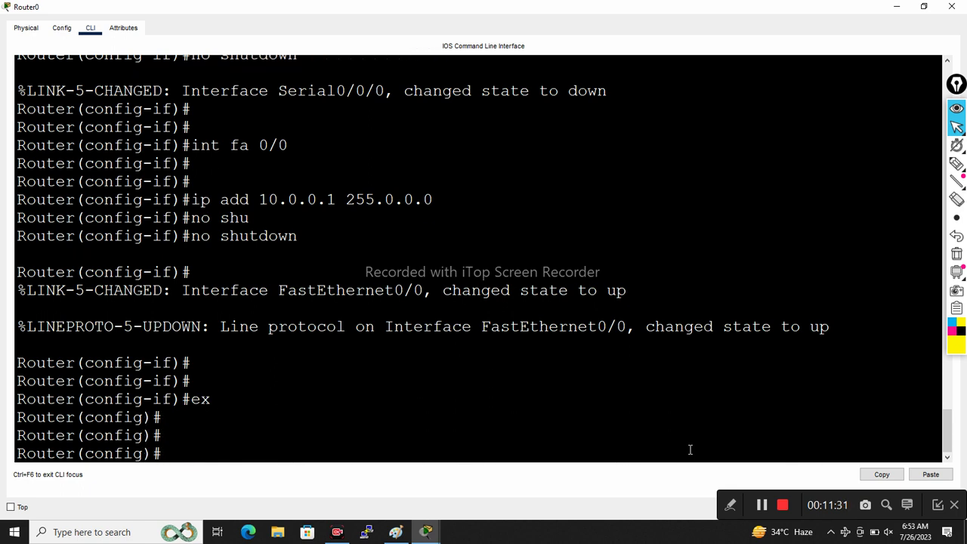
{"action": "type", "text": "hos"}
{"action": "key", "text": "Tab"}
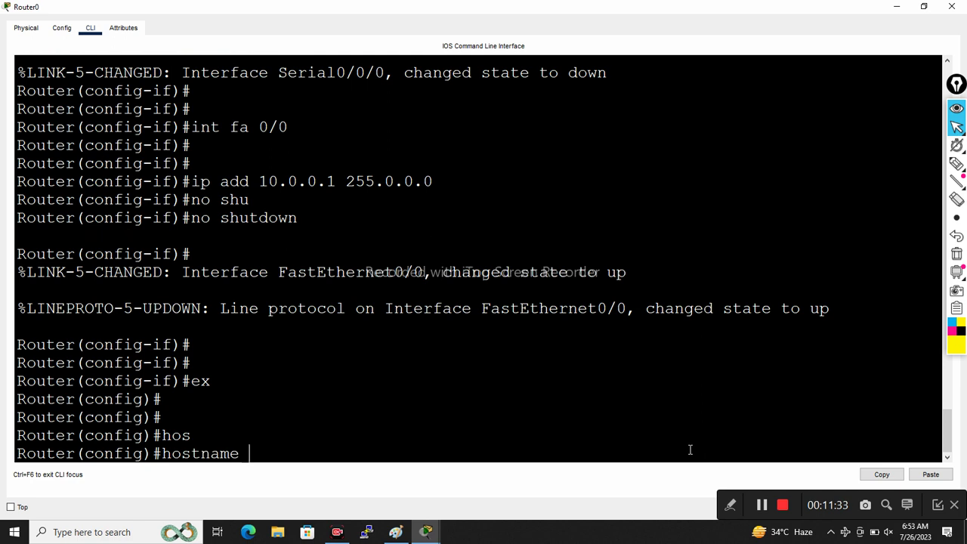
{"action": "type", "text": "R-1"}
{"action": "key", "text": "Return"}
{"action": "key", "text": "Return"}
{"action": "key", "text": "Return"}
{"action": "key", "text": "Return"}
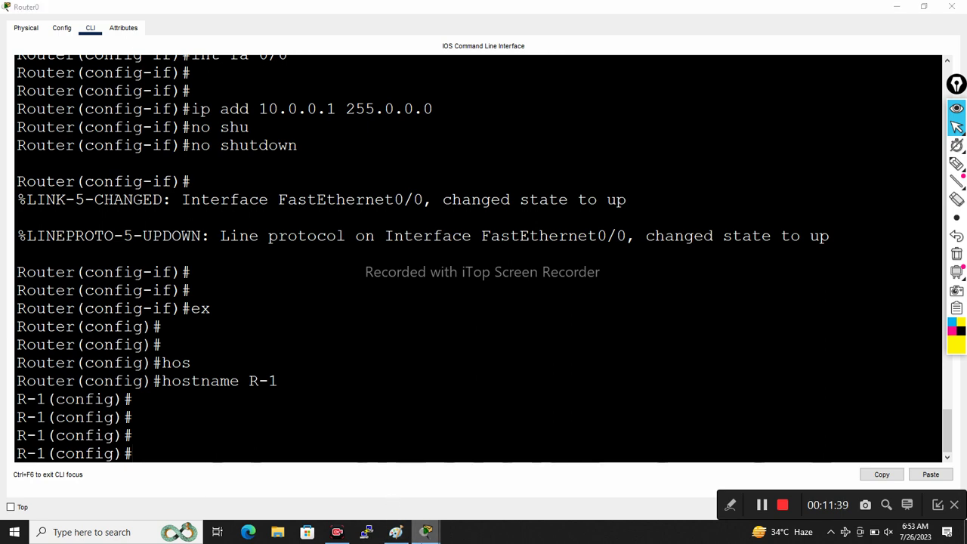
- Open Router1's command line in a maximized window and decline the initial configuration dialog
{"action": "mouse_move", "coordinate": [425, 532]}
{"action": "left_click", "coordinate": [340, 487]}
{"action": "left_click", "coordinate": [474, 155]}
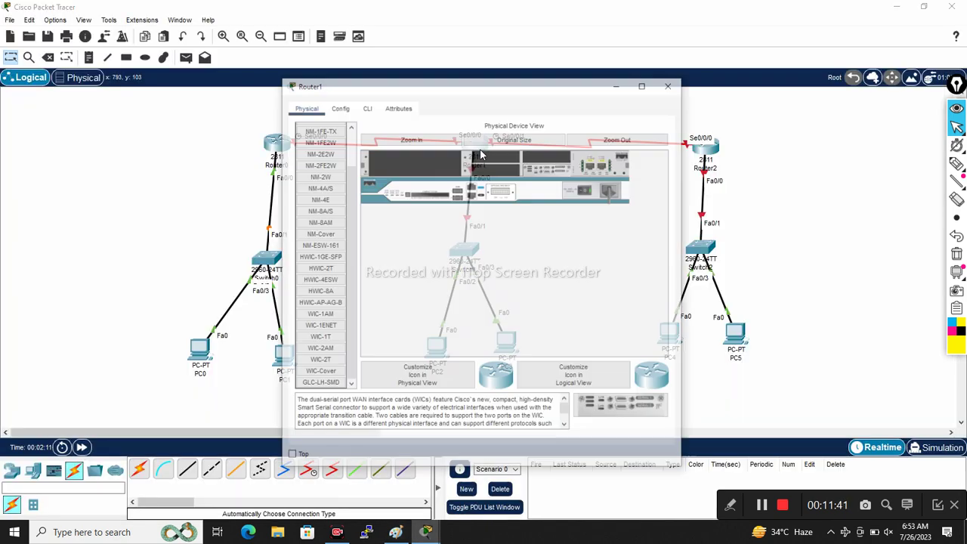
{"action": "left_click", "coordinate": [361, 77]}
{"action": "left_click", "coordinate": [653, 54]}
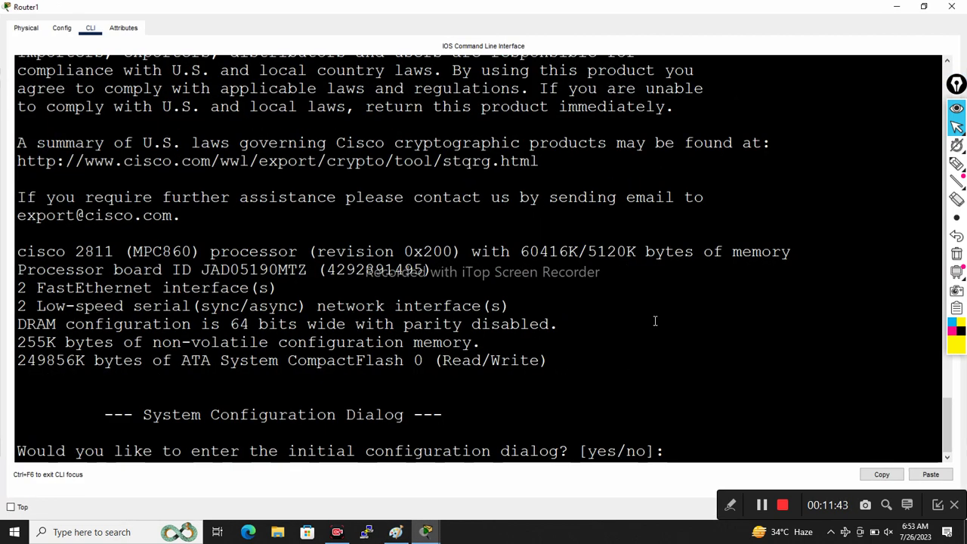
{"action": "type", "text": "no"}
{"action": "key", "text": "Return"}
{"action": "key", "text": "Return"}
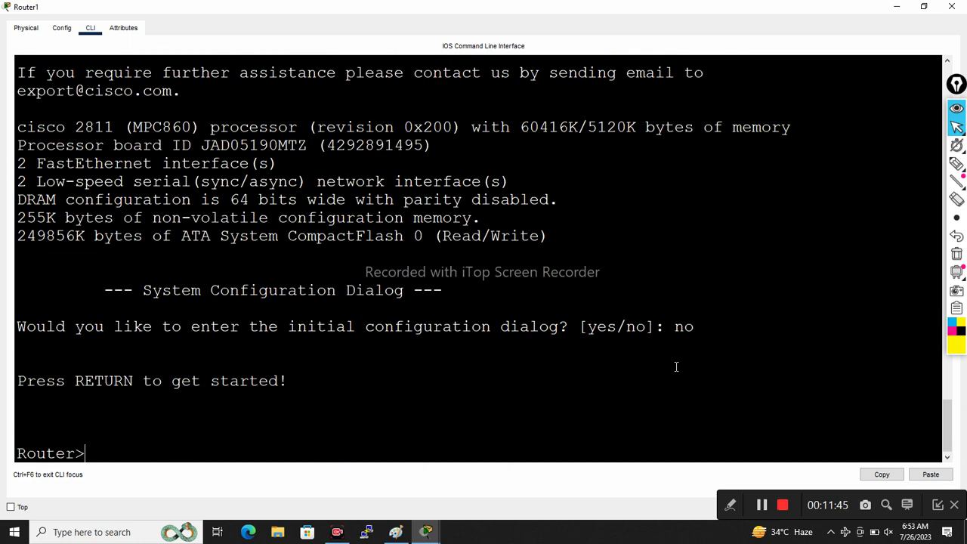
{"action": "key", "text": "Return"}
- Enter privileged mode and then global configuration mode on Router1 with en and conf t
{"action": "type", "text": "en"}
{"action": "key", "text": "Return"}
{"action": "key", "text": "Return"}
{"action": "key", "text": "Return"}
{"action": "type", "text": "con"}
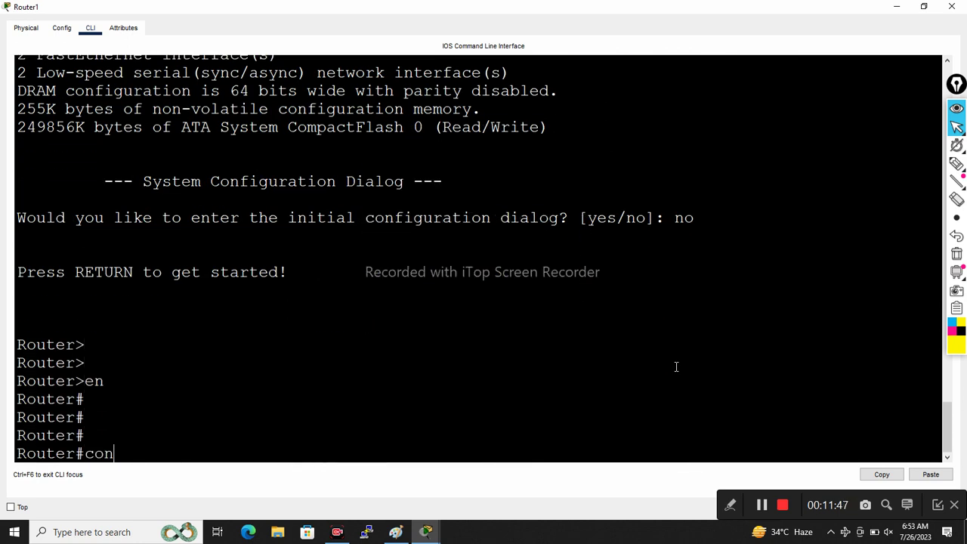
{"action": "type", "text": "f t"}
{"action": "key", "text": "Return"}
{"action": "key", "text": "Return"}
{"action": "key", "text": "Return"}
- Set Router1's hostname to R-2
{"action": "type", "text": "hos"}
{"action": "key", "text": "Tab"}
{"action": "type", "text": "R-2"}
{"action": "key", "text": "Return"}
{"action": "key", "text": "Return"}
{"action": "key", "text": "Return"}
- Assign IP address 1.1.1.2 with mask 255.0.0.0 to R-2's interface serial 0/0/0
{"action": "type", "text": "int"}
{"action": "key", "text": "Tab"}
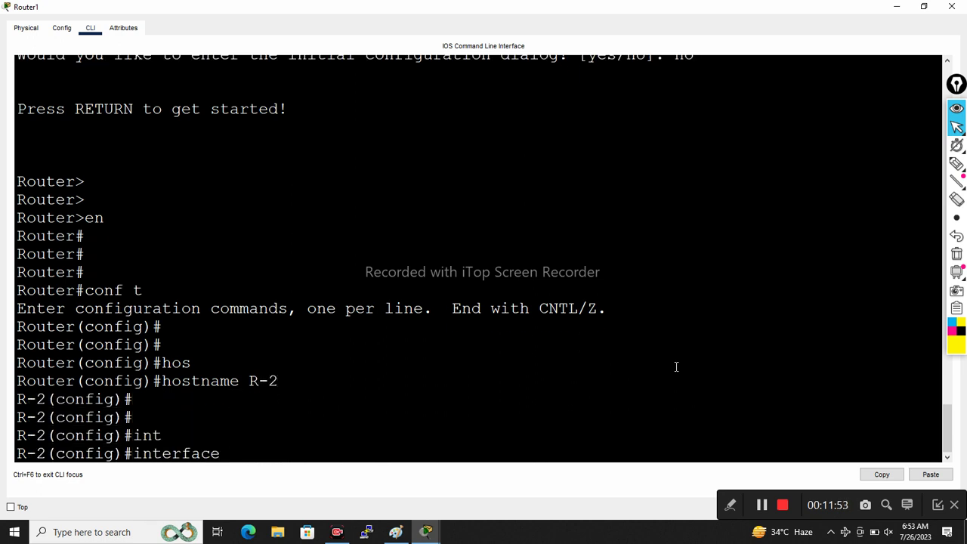
{"action": "type", "text": "d"}
{"action": "key", "text": "BackSpace"}
{"action": "type", "text": "s"}
{"action": "key", "text": "Tab"}
{"action": "type", "text": "0/0/0"}
{"action": "key", "text": "Return"}
{"action": "type", "text": "ip"}
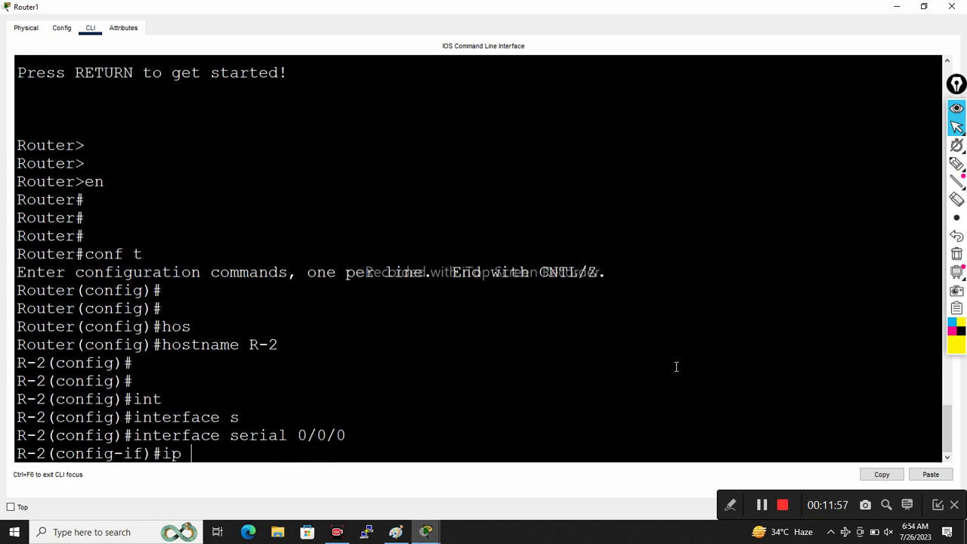
{"action": "type", "text": " add 1.1.1.12"}
{"action": "key", "text": "BackSpace"}
{"action": "key", "text": "BackSpace"}
{"action": "type", "text": "2 255.20.0.0"}
{"action": "key", "text": "Return"}
- Enable R-2's serial 0/0/0 interface with the no shutdown command
{"action": "type", "text": "no"}
{"action": "type", "text": " dsh"}
{"action": "key", "text": "BackSpace"}
{"action": "key", "text": "BackSpace"}
{"action": "key", "text": "BackSpace"}
{"action": "type", "text": "shu"}
{"action": "key", "text": "Tab"}
{"action": "key", "text": "Return"}
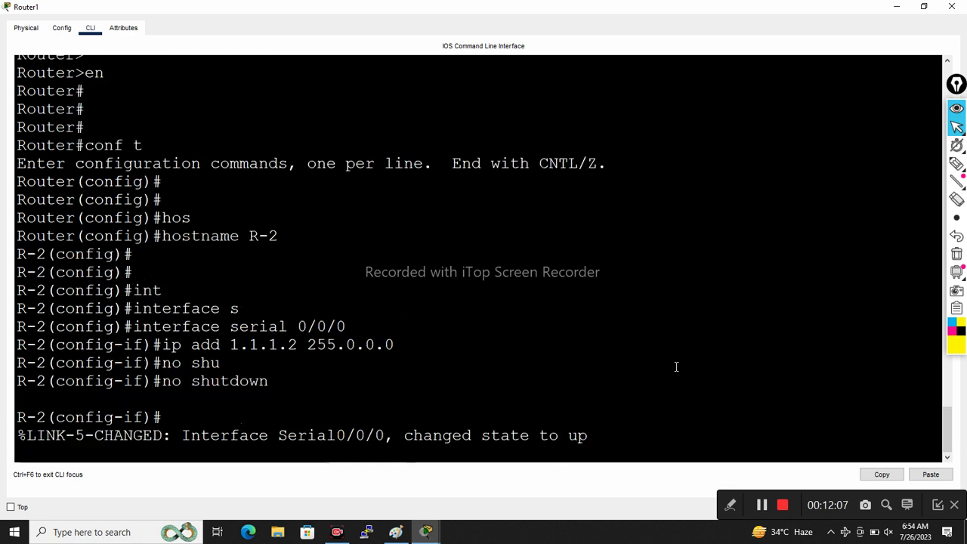
{"action": "key", "text": "Return"}
{"action": "type", "text": "int"}
{"action": "key", "text": "Tab"}
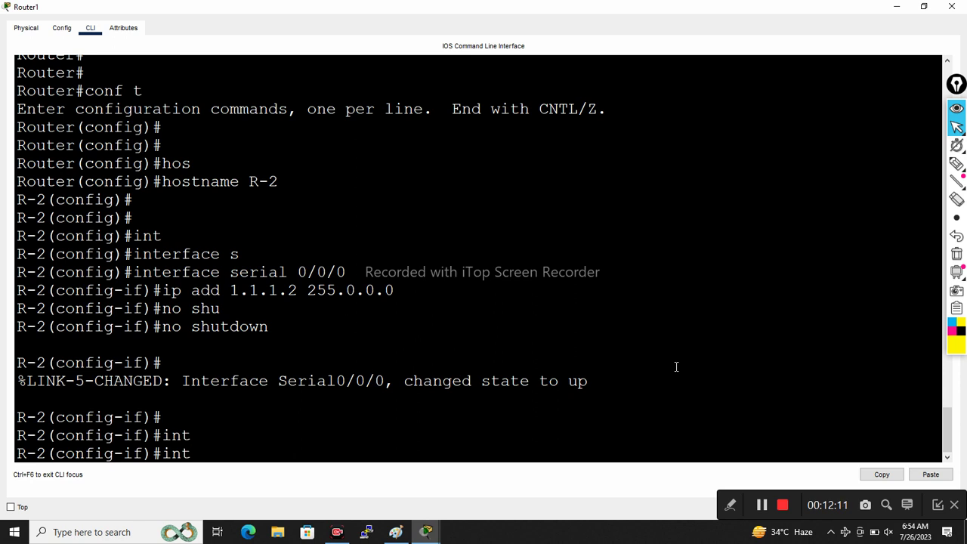
{"action": "type", "text": "s"}
{"action": "key", "text": "Tab"}
{"action": "key", "text": "BackSpace"}
{"action": "key", "text": "Tab"}
{"action": "type", "text": "s"}
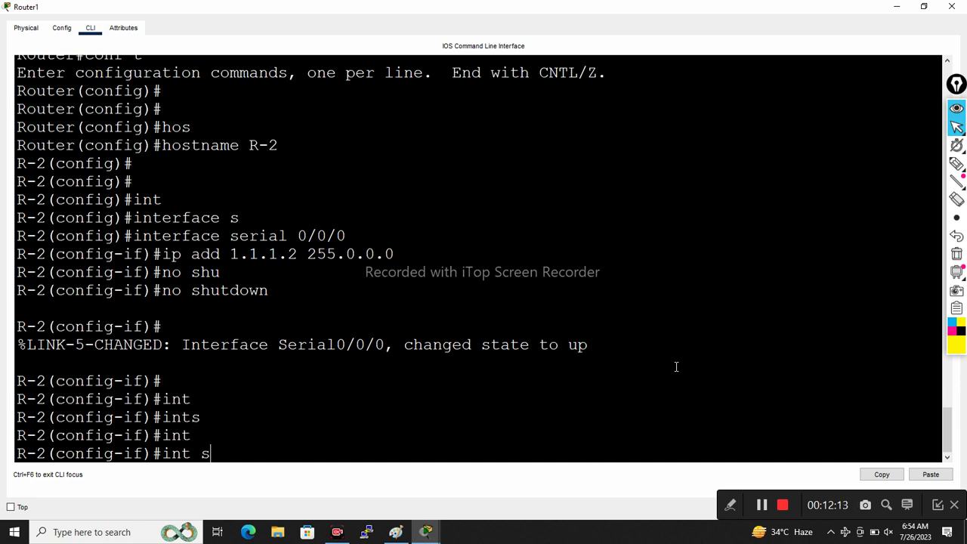
{"action": "key", "text": "Tab"}
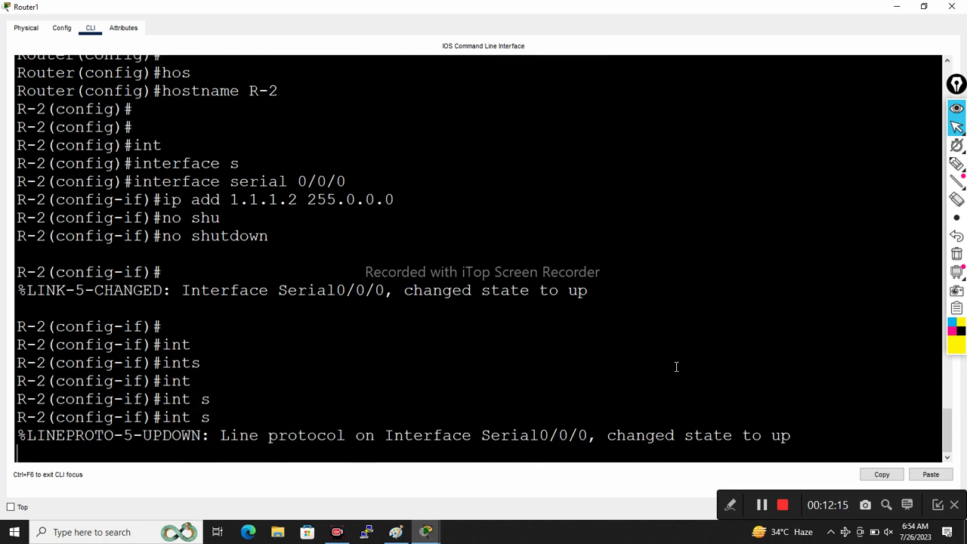
{"action": "key", "text": "Return"}
- Assign IP address 2.1.1.1 with mask 255.0.0.0 to R-2's interface serial 0/0/1
{"action": "type", "text": "int s "}
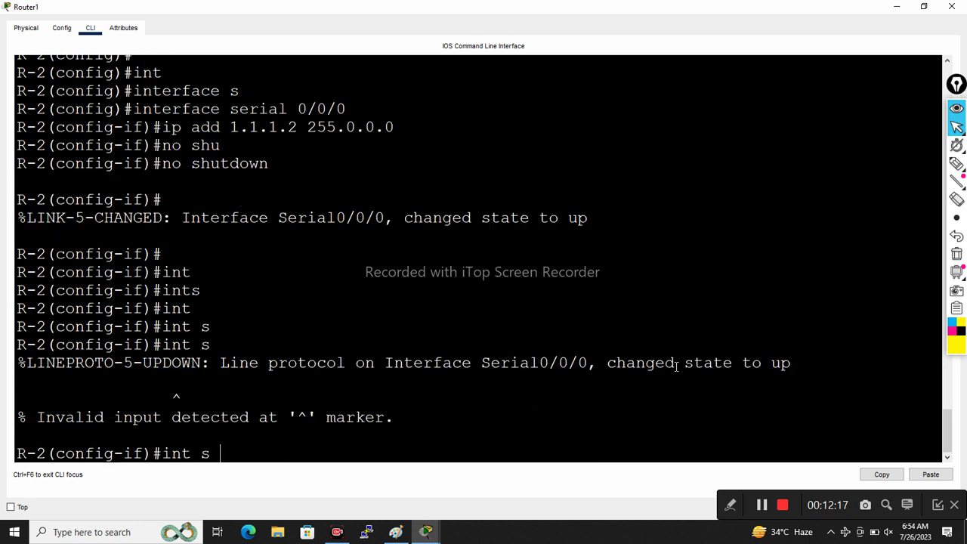
{"action": "type", "text": "0/0/1"}
{"action": "key", "text": "Return"}
{"action": "type", "text": "ip add 2.1.1.1"}
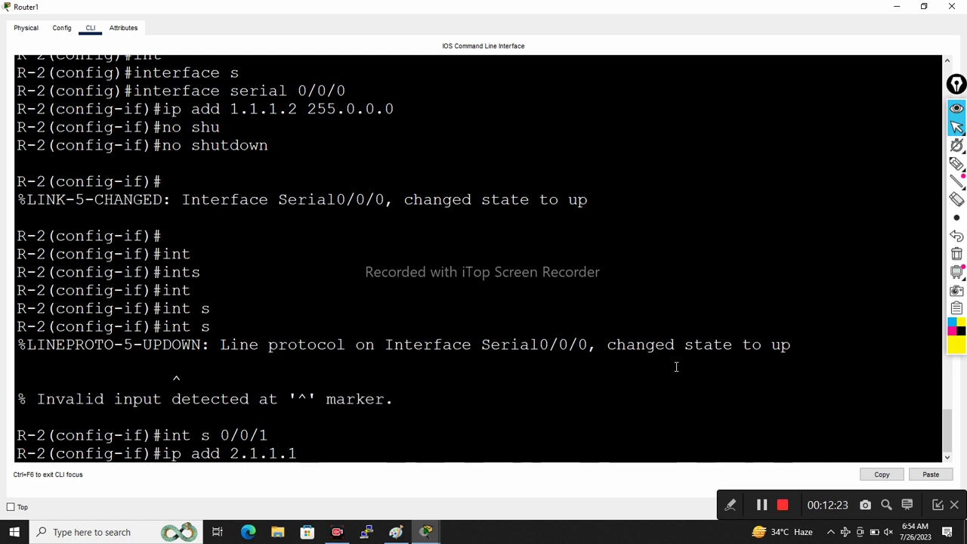
{"action": "type", "text": " 255.0.0.0"}
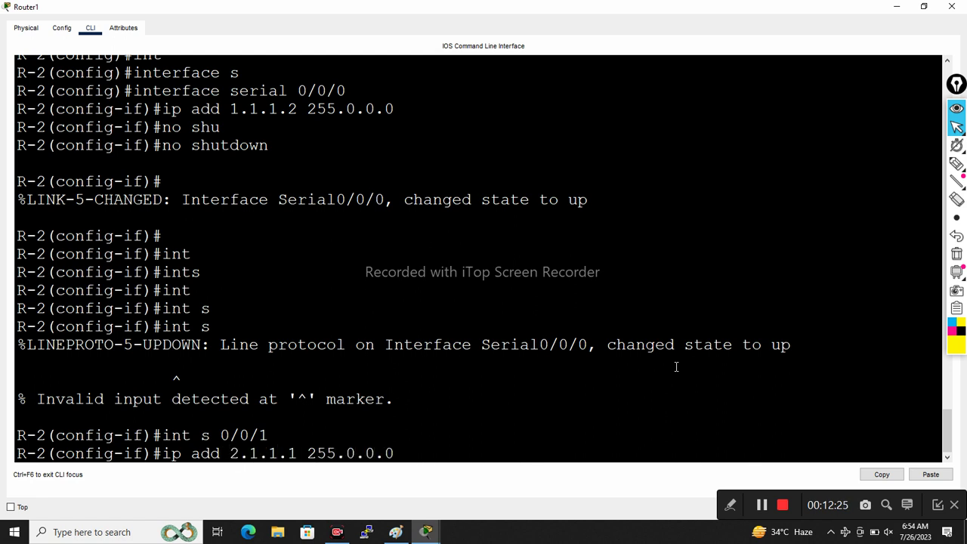
{"action": "key", "text": "Return"}
- Enable R-2's serial 0/0/1 interface with the no shutdown command
{"action": "type", "text": "no shutdown"}
{"action": "key", "text": "Tab"}
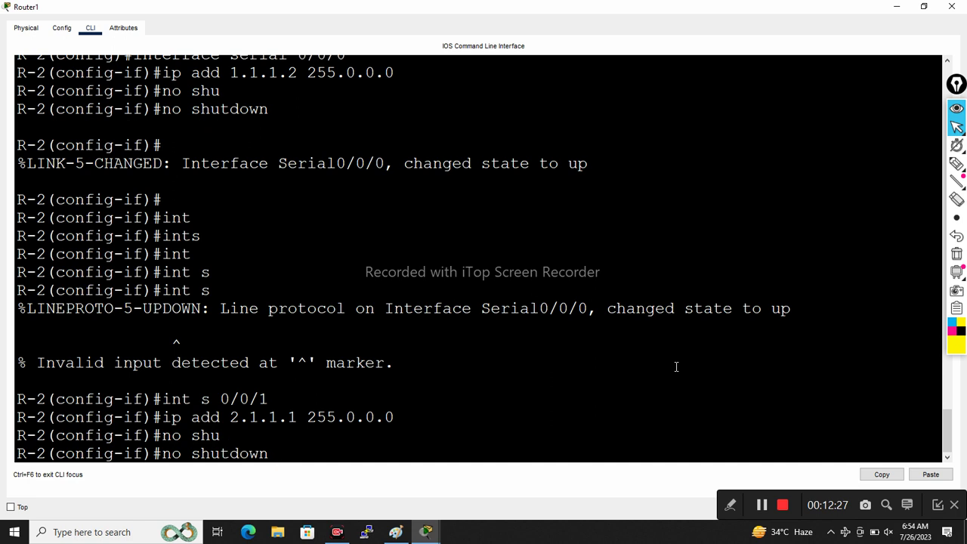
{"action": "key", "text": "Return"}
{"action": "key", "text": "Return"}
{"action": "key", "text": "Return"}
- Assign IP address 172.16.1.1 with mask 255.255.0.0 to R-2's interface fa 0/0
{"action": "type", "text": "int "}
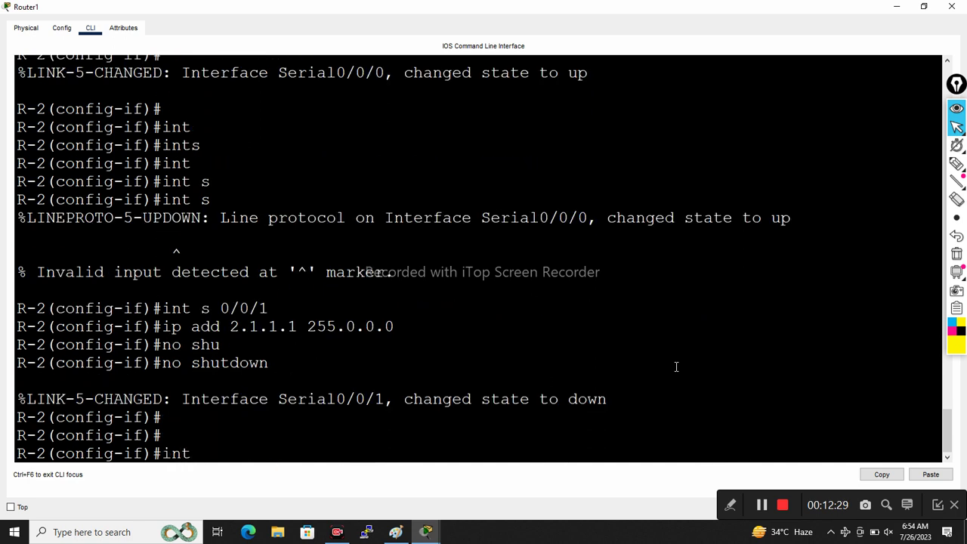
{"action": "type", "text": "fa 0/0"}
{"action": "key", "text": "Return"}
{"action": "type", "text": "ip add "}
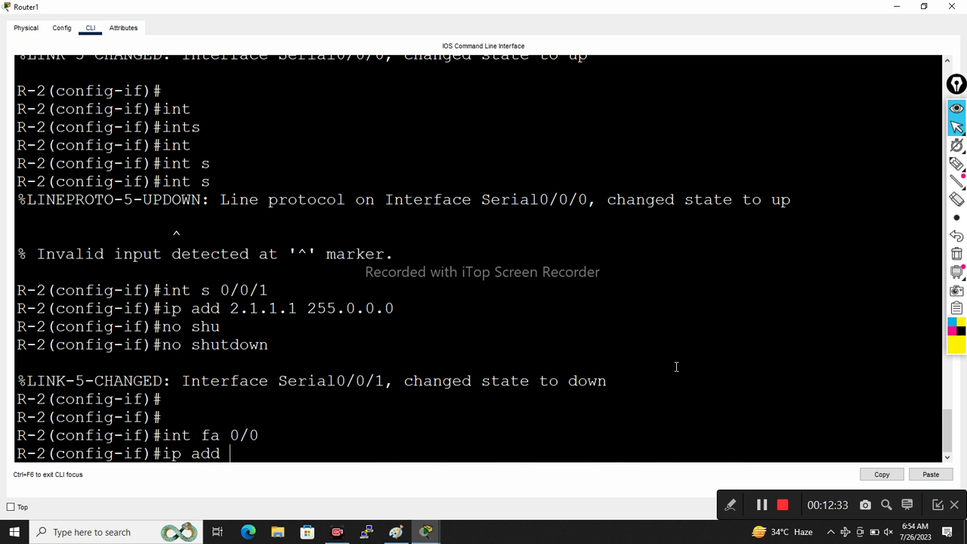
{"action": "type", "text": "172.16"}
{"action": "type", "text": ".1.1 2"}
{"action": "type", "text": "55.255.255."}
{"action": "key", "text": "BackSpace"}
{"action": "key", "text": "BackSpace"}
{"action": "key", "text": "BackSpace"}
{"action": "key", "text": "BackSpace"}
{"action": "type", "text": "0.0.0"}
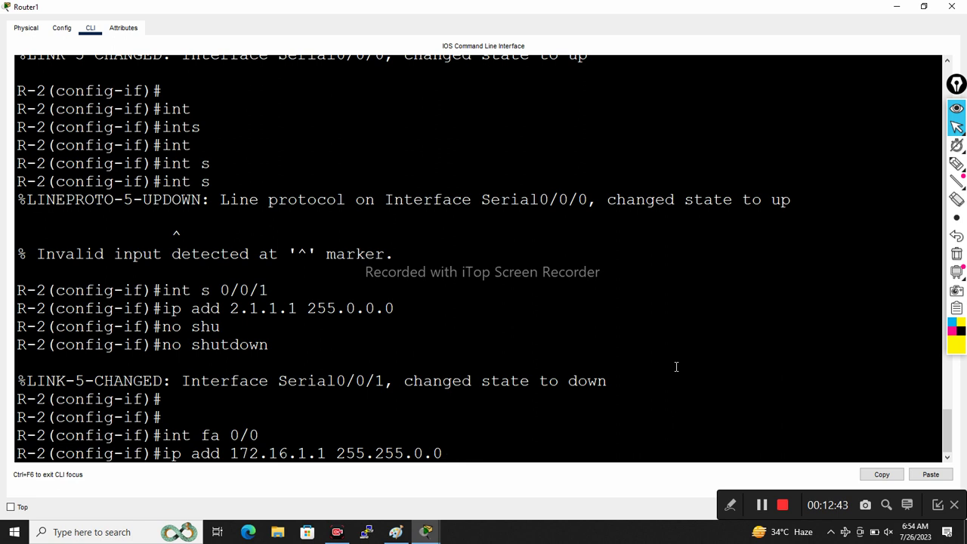
{"action": "key", "text": "Return"}
{"action": "key", "text": "Return"}
{"action": "key", "text": "Return"}
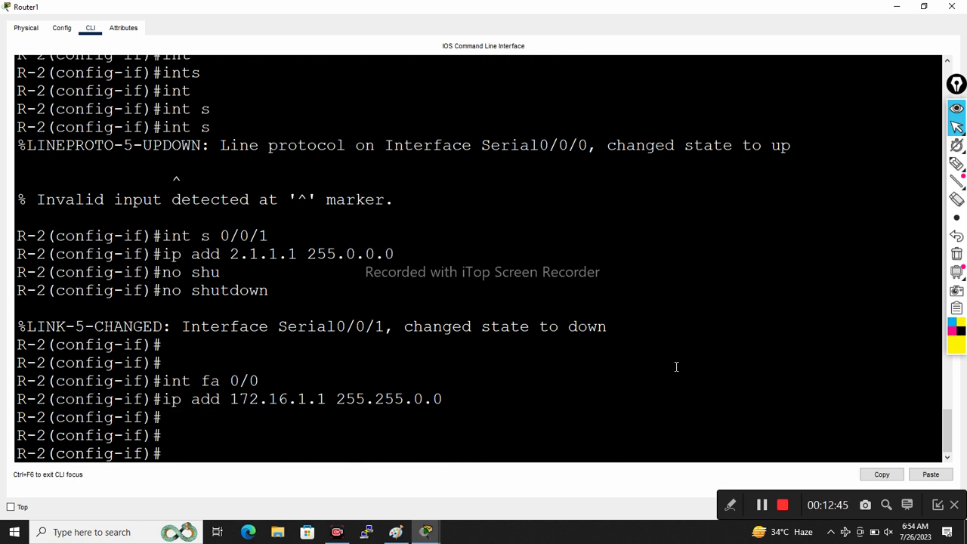
- Enable R-2's fa 0/0 interface with the no shutdown command
{"action": "left_click", "coordinate": [425, 532]}
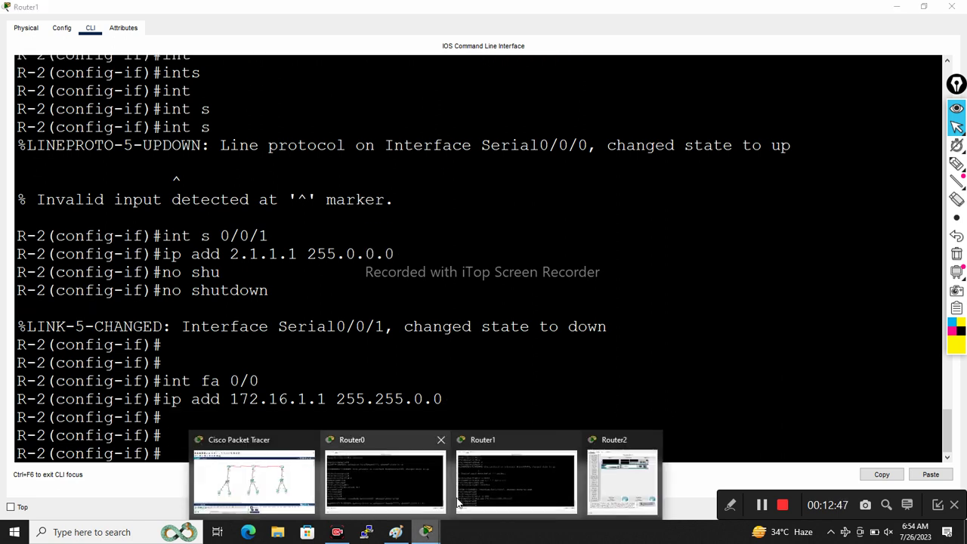
{"action": "type", "text": "no shu"}
{"action": "key", "text": "Tab"}
{"action": "key", "text": "Return"}
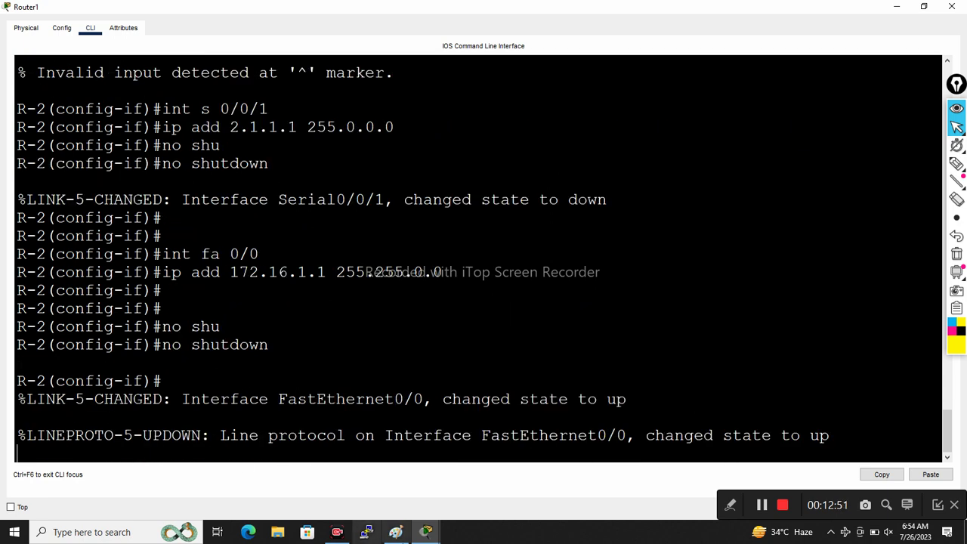
- Switch to the Router2 window, show its command line and maximize the window
{"action": "left_click", "coordinate": [425, 531]}
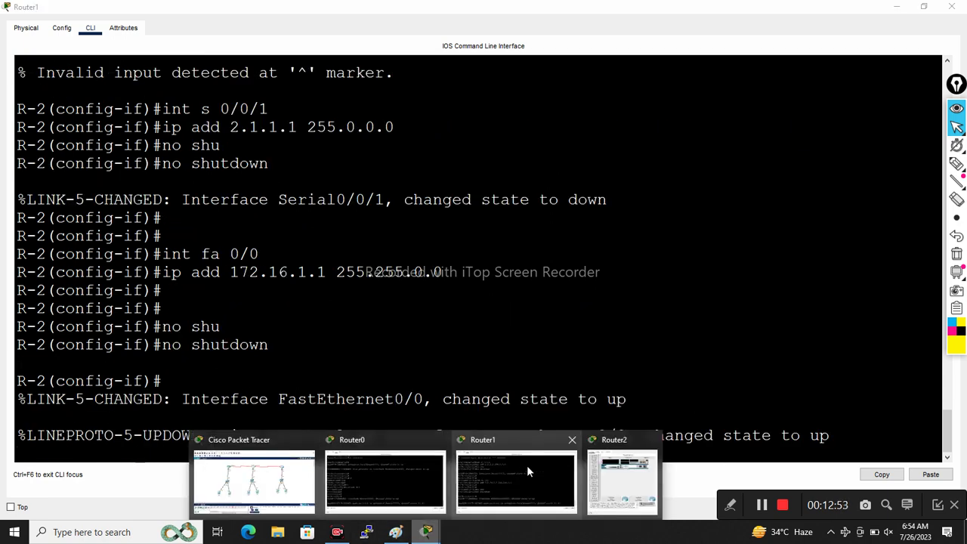
{"action": "left_click", "coordinate": [618, 474]}
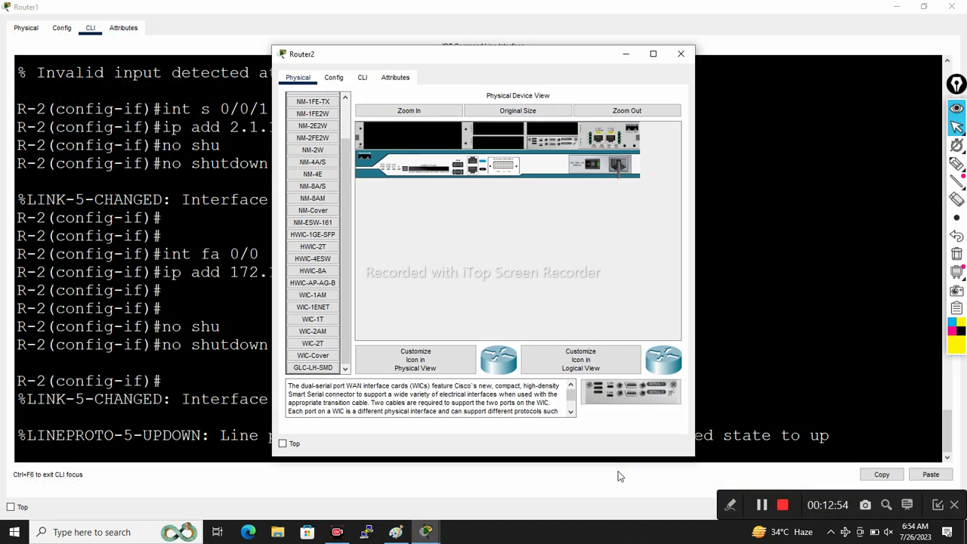
{"action": "left_click", "coordinate": [362, 78]}
{"action": "left_click", "coordinate": [653, 53]}
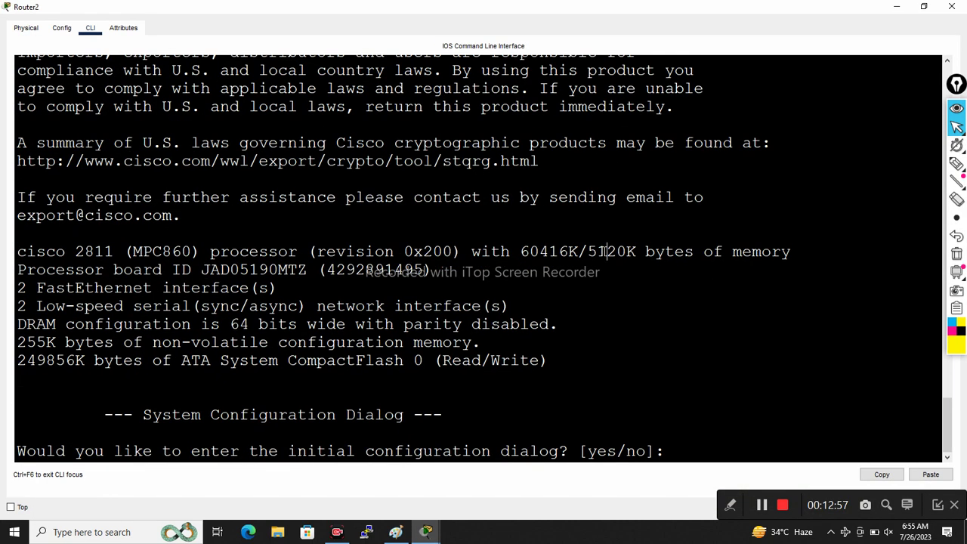
- Decline Router2's initial configuration dialog with n and get to its user prompt
{"action": "key", "text": "Return"}
{"action": "key", "text": "Return"}
{"action": "type", "text": "n"}
{"action": "key", "text": "Return"}
{"action": "key", "text": "Return"}
{"action": "key", "text": "Return"}
{"action": "key", "text": "Return"}
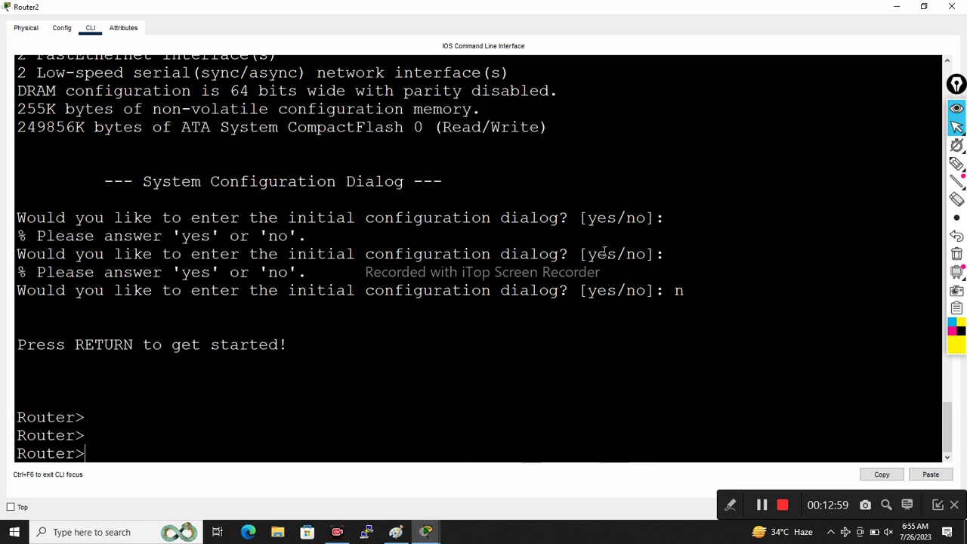
- Enter privileged mode and global configuration mode on Router2 with en and conf t
{"action": "type", "text": "en"}
{"action": "key", "text": "Return"}
{"action": "key", "text": "Return"}
{"action": "key", "text": "Return"}
{"action": "key", "text": "Return"}
{"action": "type", "text": "conf"}
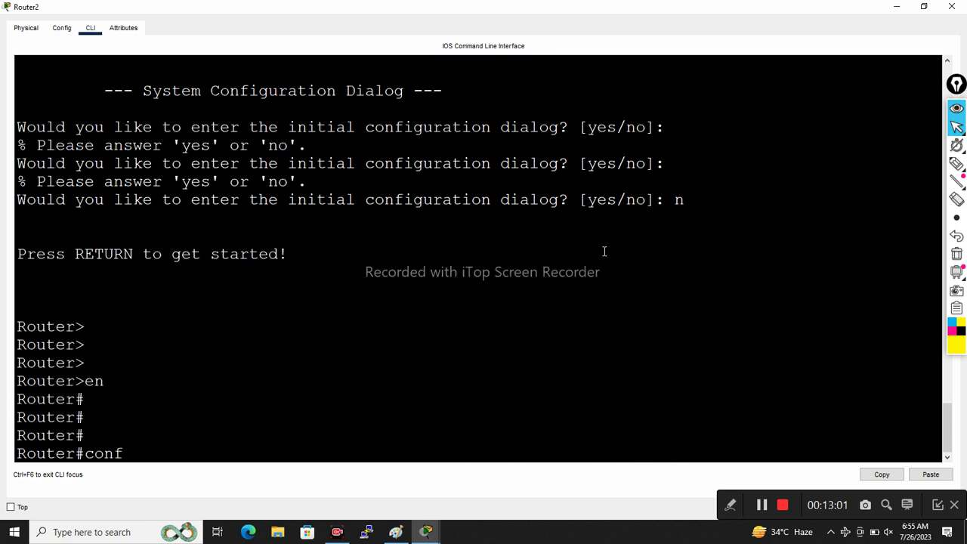
{"action": "type", "text": " t"}
{"action": "key", "text": "Return"}
{"action": "key", "text": "Return"}
{"action": "key", "text": "Return"}
- Set Router2's hostname to R-2
{"action": "type", "text": "hos"}
{"action": "key", "text": "Tab"}
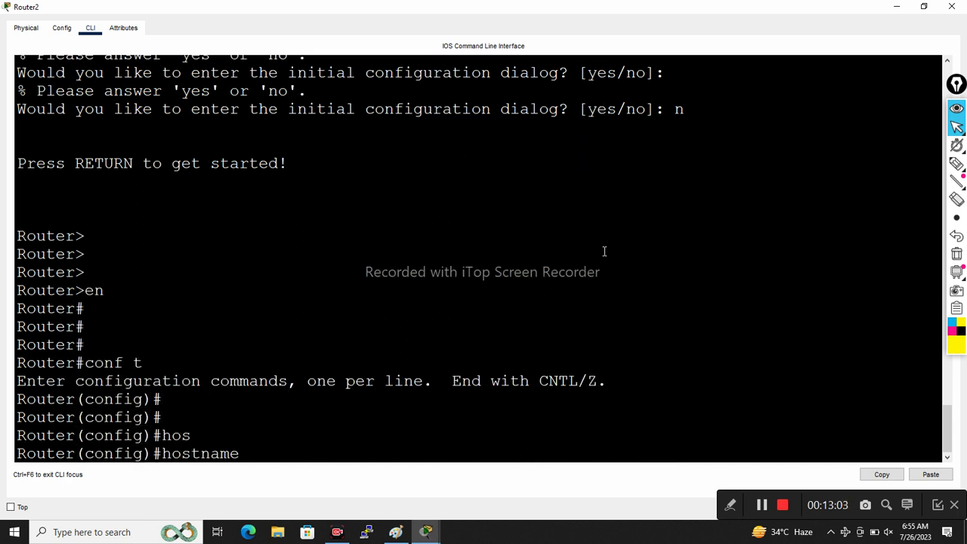
{"action": "type", "text": "R-2"}
{"action": "key", "text": "Return"}
{"action": "key", "text": "Return"}
{"action": "key", "text": "Return"}
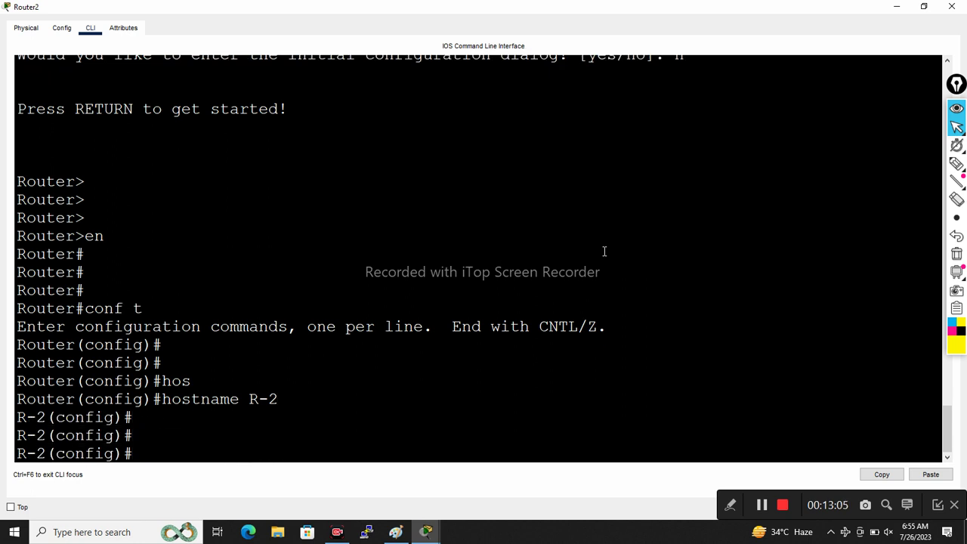
- Change Router2's hostname to R-3
{"action": "key", "text": "Up"}
{"action": "key", "text": "BackSpace"}
{"action": "type", "text": "3"}
{"action": "key", "text": "Return"}
{"action": "key", "text": "Return"}
{"action": "key", "text": "Return"}
{"action": "key", "text": "Return"}
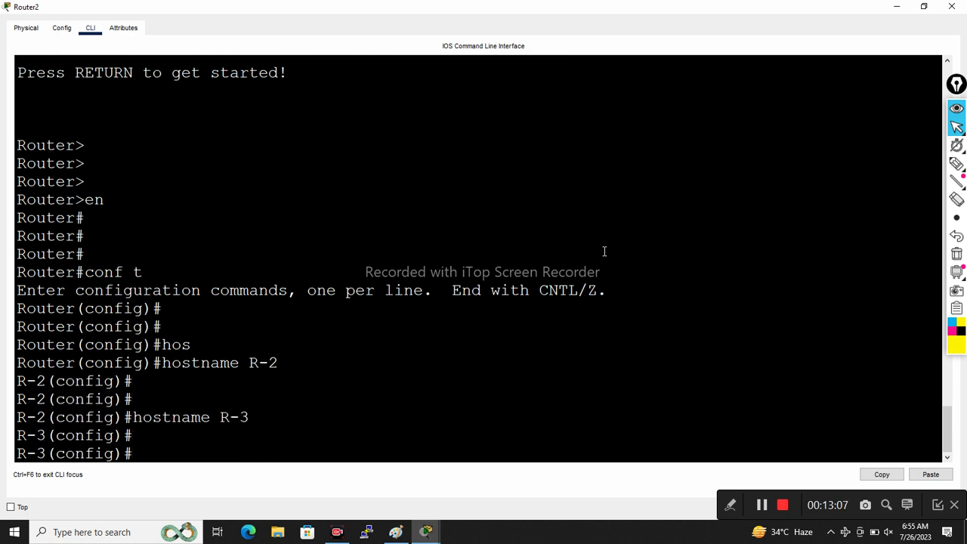
- Assign IP address 2.1.1.2 with mask 255.0.0.0 to R-3's interface serial 0/0/0 and enable it with no shutdown
{"action": "type", "text": "INT S"}
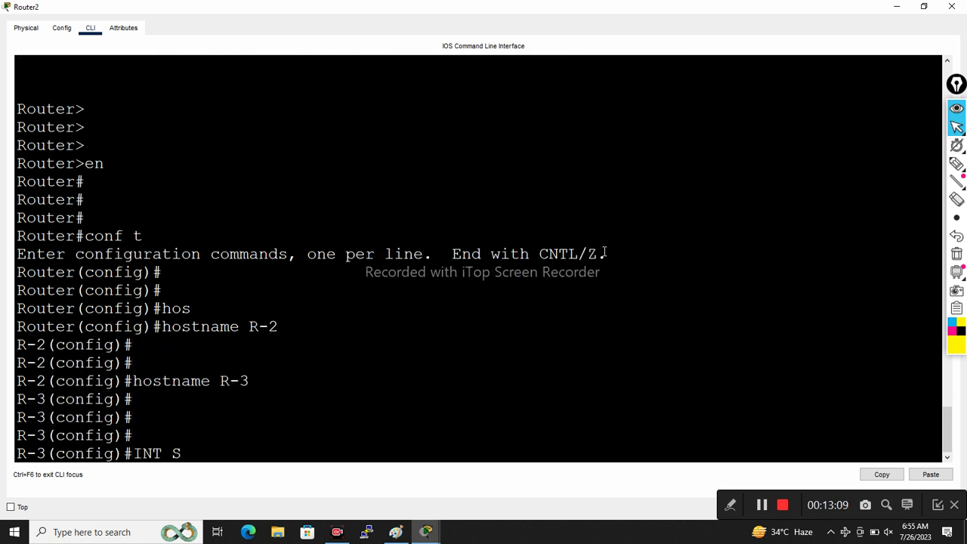
{"action": "type", "text": " 0/0/0"}
{"action": "key", "text": "Return"}
{"action": "type", "text": "IP"}
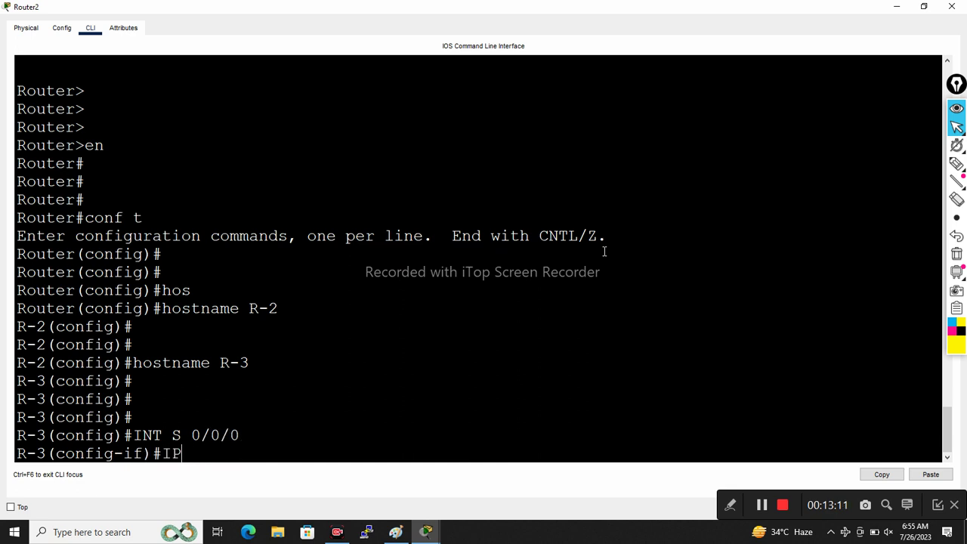
{"action": "type", "text": " ADD 2.1.1.2 255.0.0.0"}
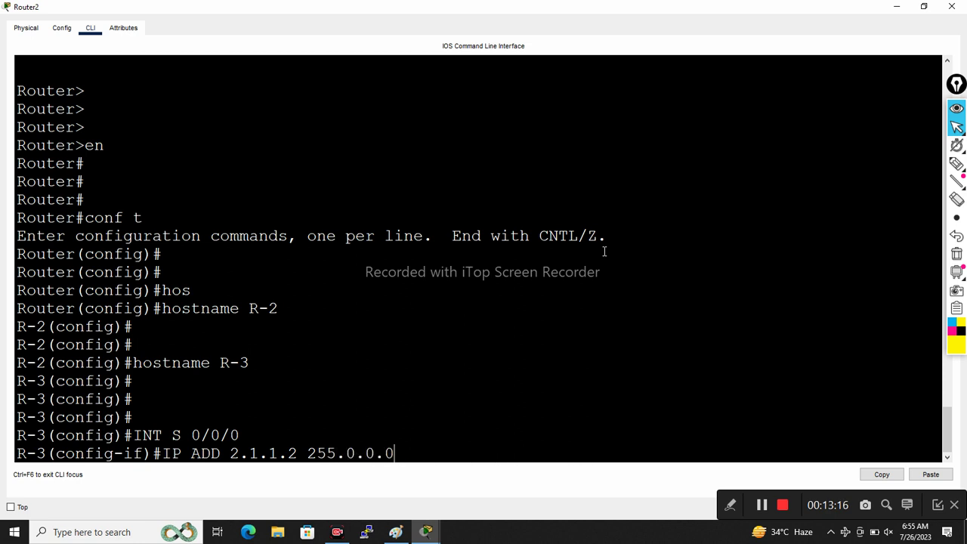
{"action": "key", "text": "Return"}
{"action": "type", "text": "no shu"}
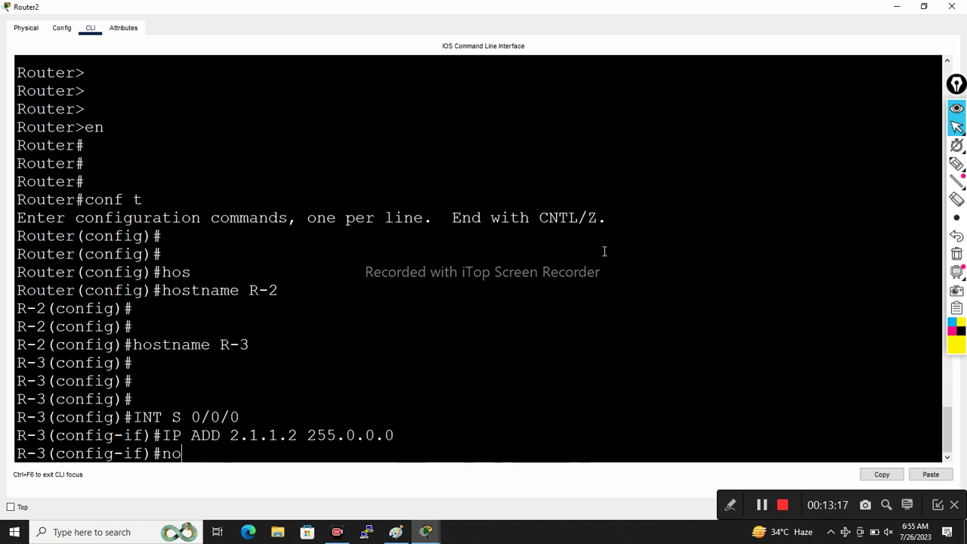
{"action": "key", "text": "Tab"}
{"action": "key", "text": "Return"}
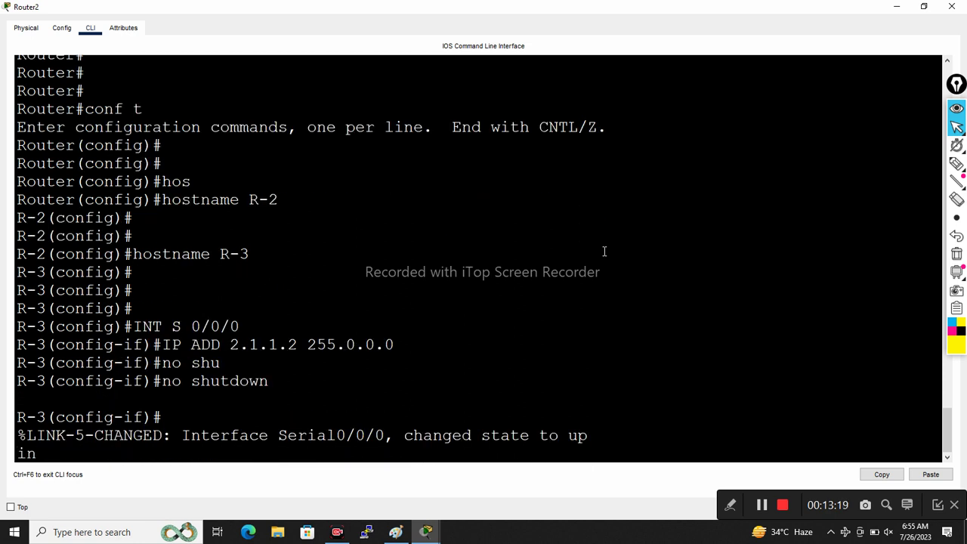
- Assign IP address 192.168.1.1 with mask 255.255.255.0 to R-3's interface fa 0/0
{"action": "type", "text": "int fd"}
{"action": "key", "text": "BackSpace"}
{"action": "type", "text": "a 0/0"}
{"action": "key", "text": "Return"}
{"action": "key", "text": "Return"}
{"action": "key", "text": "Return"}
{"action": "type", "text": "ip add 192.1"}
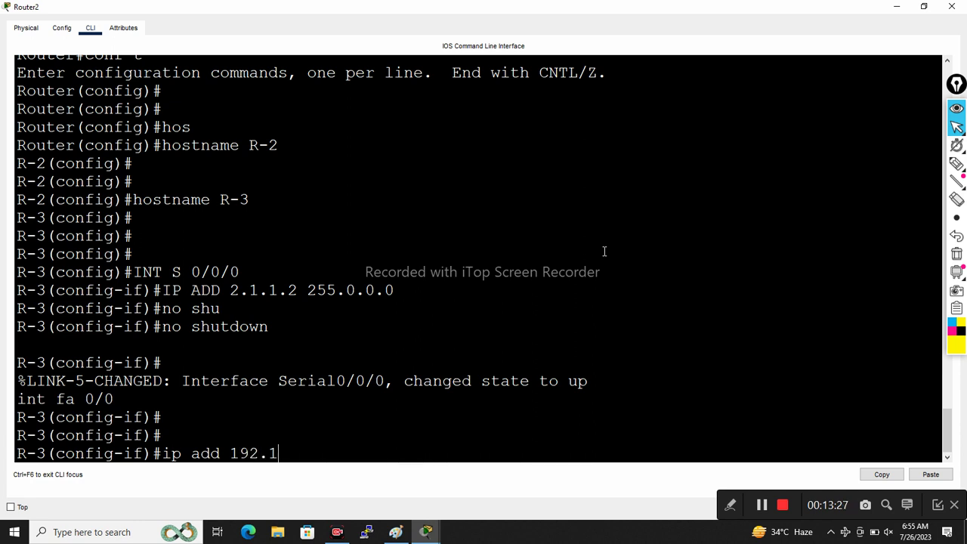
{"action": "type", "text": "68."}
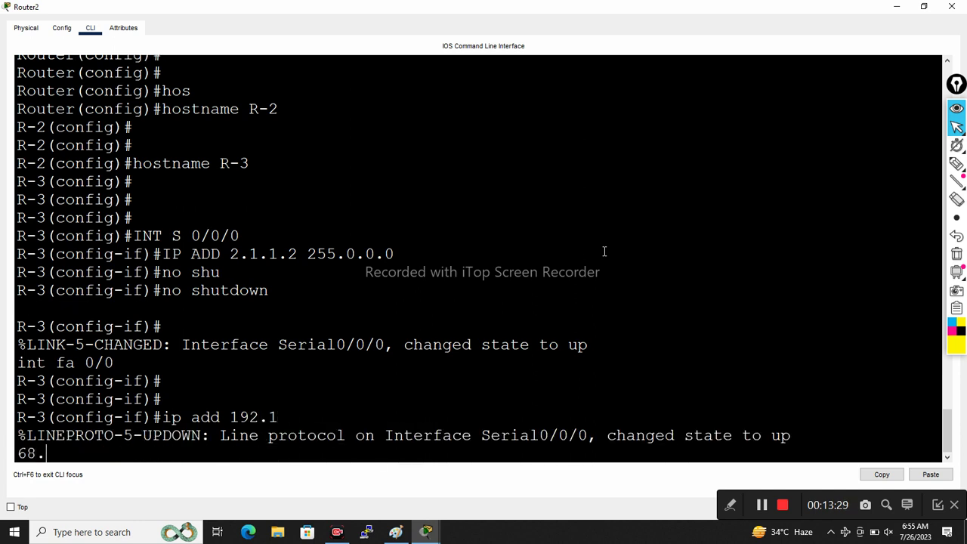
{"action": "type", "text": "1.1 255.255"}
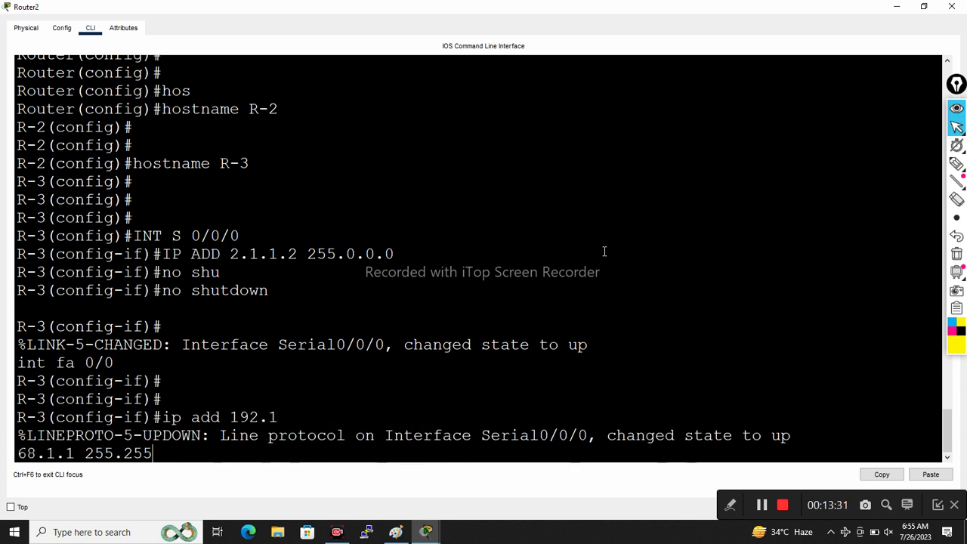
{"action": "type", "text": ".0"}
{"action": "key", "text": "Return"}
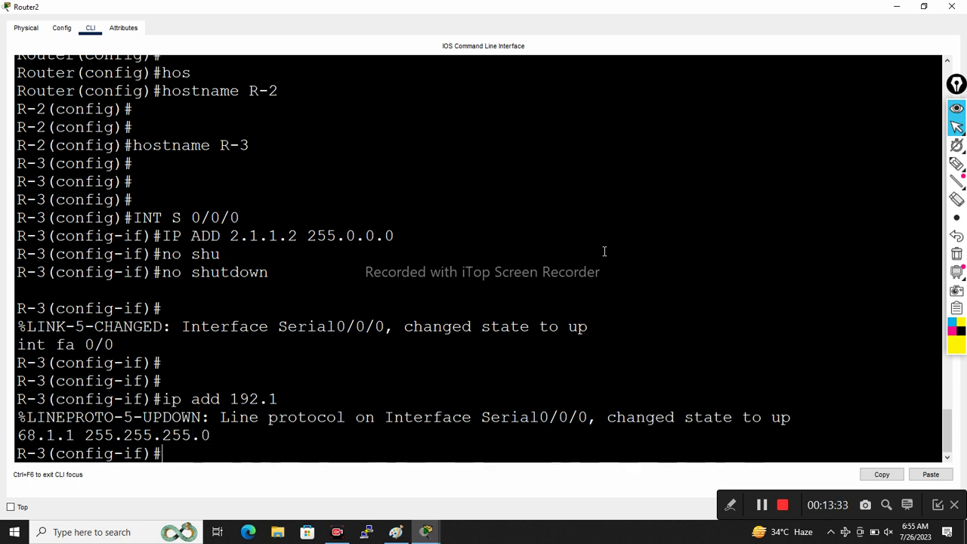
{"action": "key", "text": "Return"}
- Enable R-3's fa 0/0 interface with the no shutdown command
{"action": "type", "text": "no shu"}
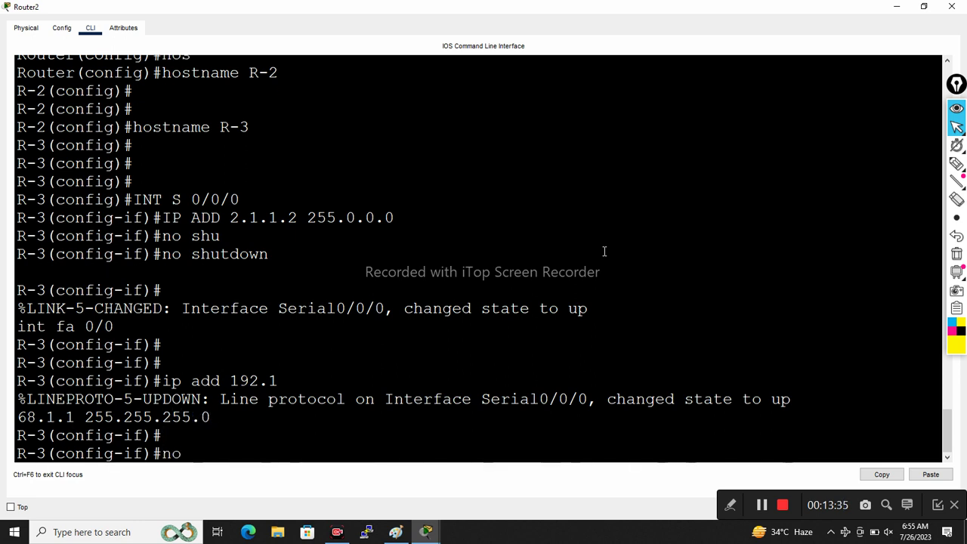
{"action": "key", "text": "Tab"}
{"action": "key", "text": "Return"}
{"action": "key", "text": "Return"}
{"action": "key", "text": "Return"}
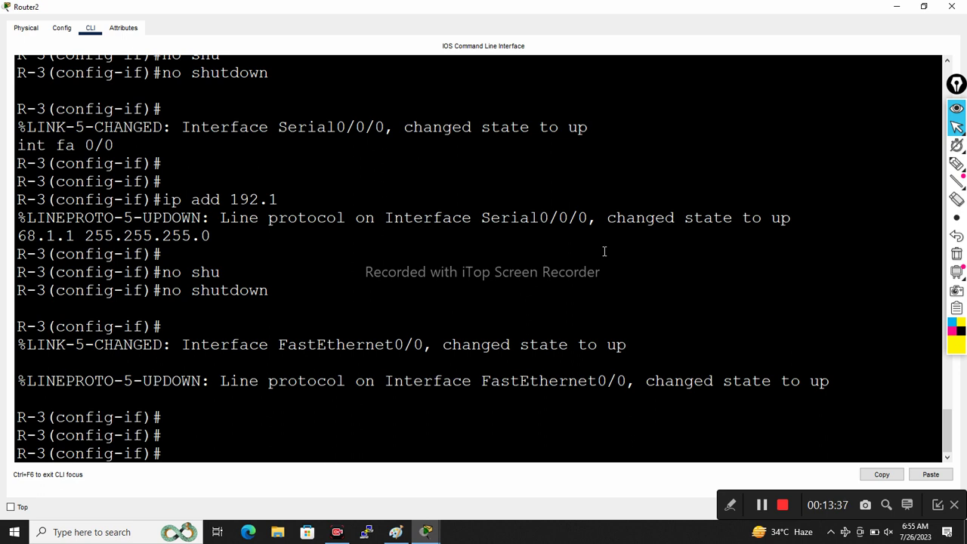
- Switch to R-1's command line and leave global configuration mode for privileged EXEC mode
{"action": "left_click", "coordinate": [762, 505]}
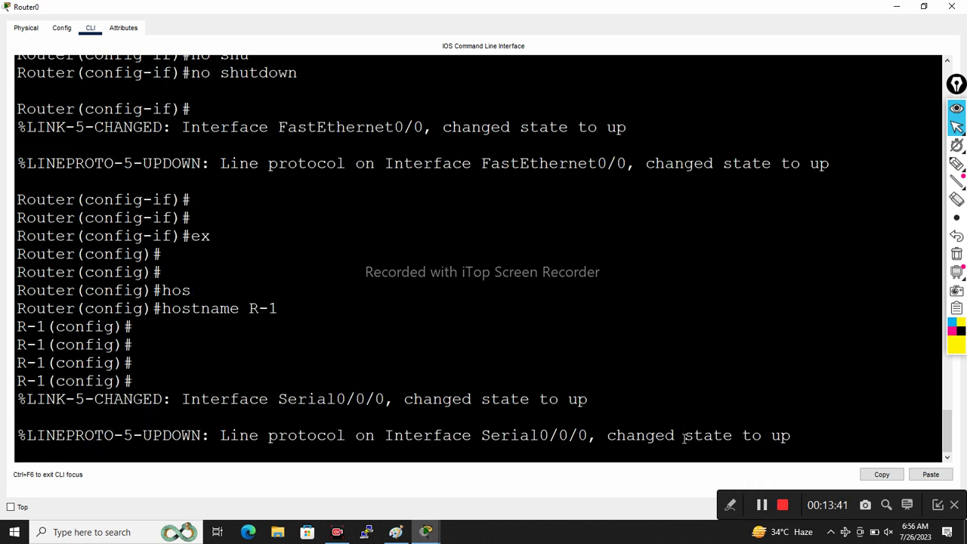
{"action": "key", "text": "Return"}
{"action": "key", "text": "Return"}
{"action": "key", "text": "Return"}
{"action": "key", "text": "Return"}
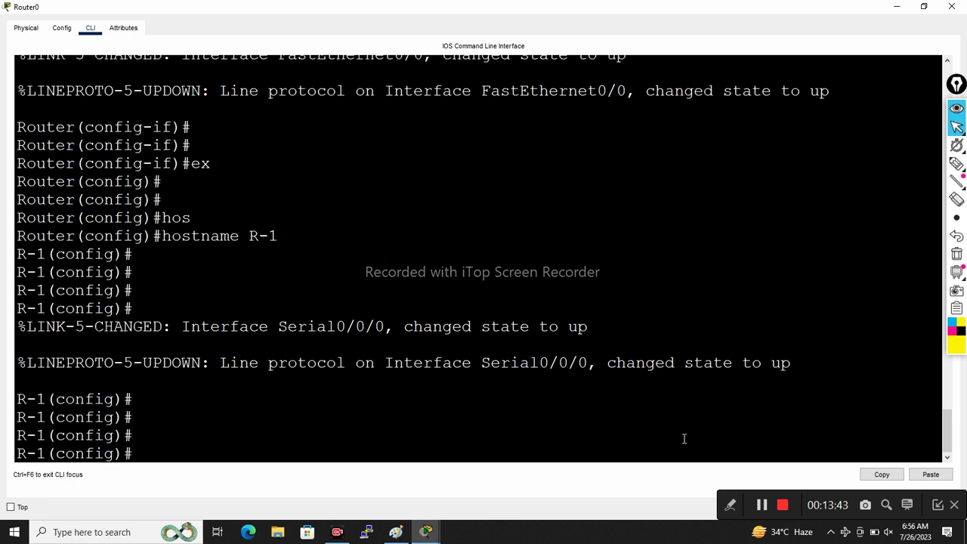
{"action": "key", "text": "ctrl+z"}
{"action": "key", "text": "Return"}
{"action": "key", "text": "Return"}
{"action": "key", "text": "Return"}
{"action": "key", "text": "Return"}
{"action": "key", "text": "Return"}
- Show R-1's IP routing table and highlight the connected networks 1.0.0.0/8 and 10.0.0.0/8
{"action": "type", "text": "show ip ro"}
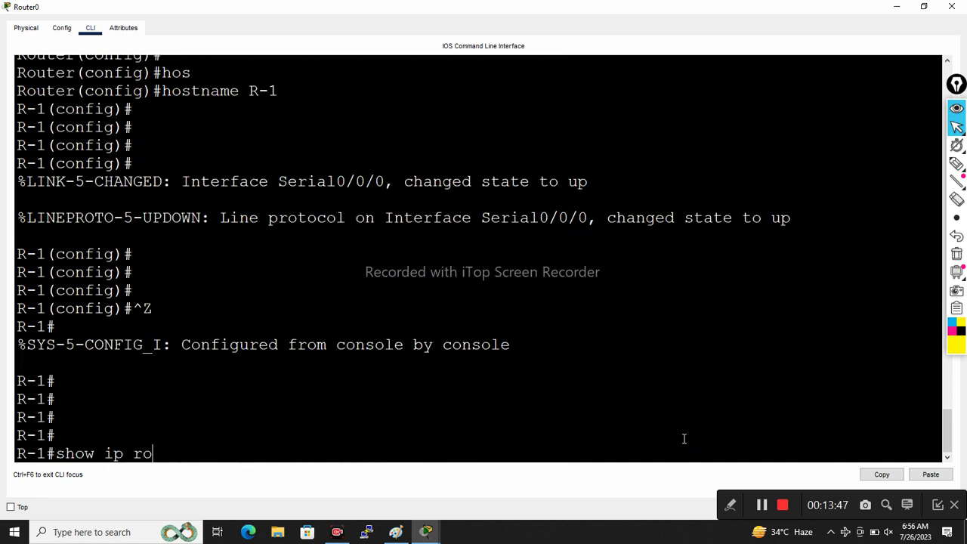
{"action": "type", "text": "u"}
{"action": "key", "text": "Tab"}
{"action": "key", "text": "Return"}
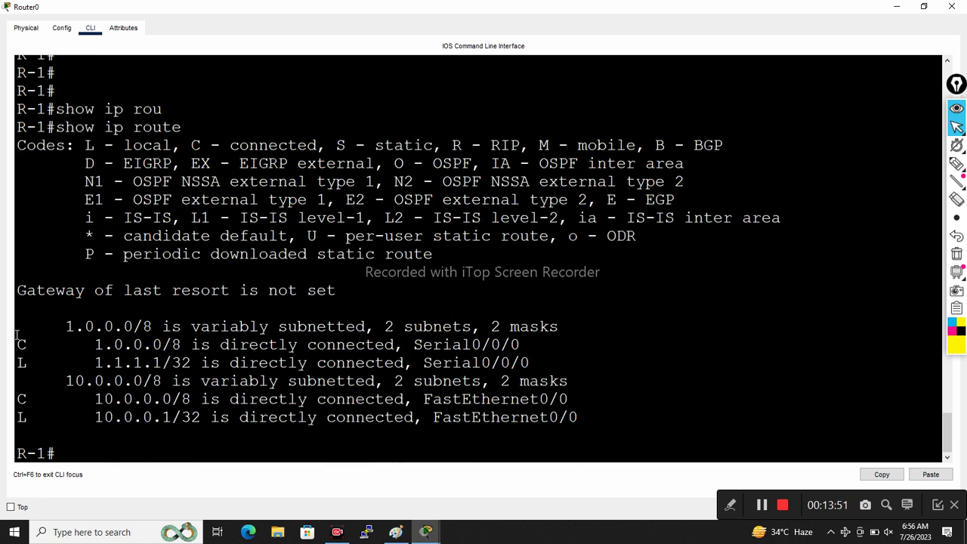
{"action": "left_click_drag", "start_coordinate": [18, 341], "coordinate": [190, 344]}
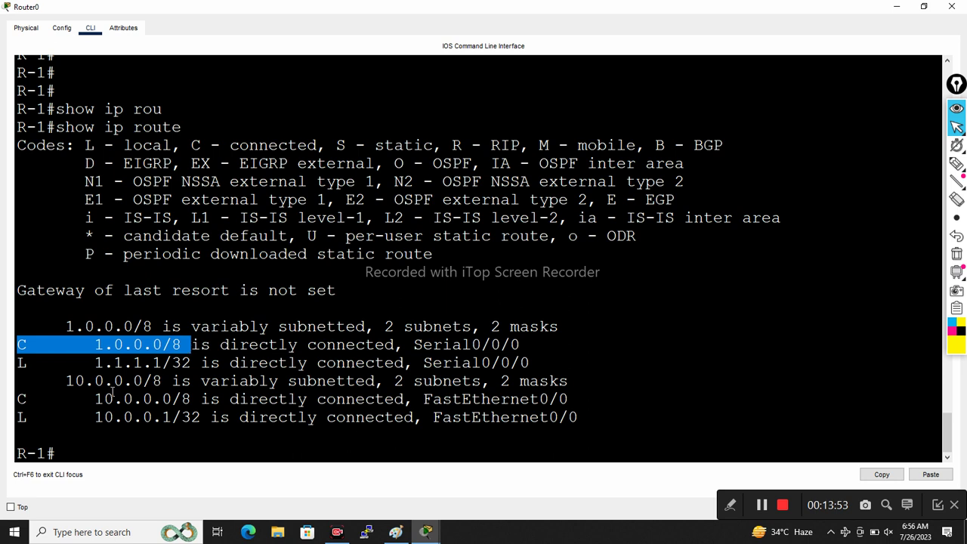
{"action": "left_click_drag", "start_coordinate": [18, 398], "coordinate": [194, 398]}
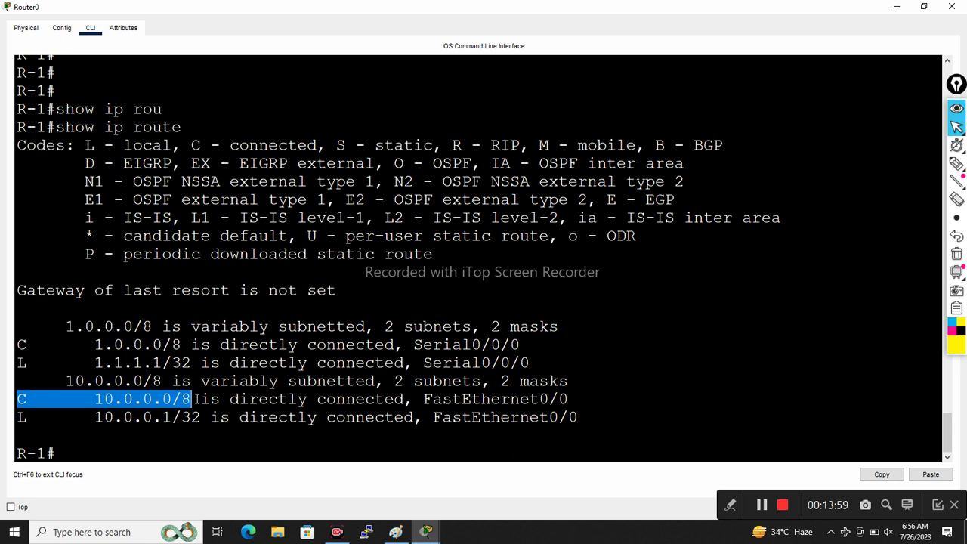
{"action": "key", "text": "Return"}
{"action": "key", "text": "Return"}
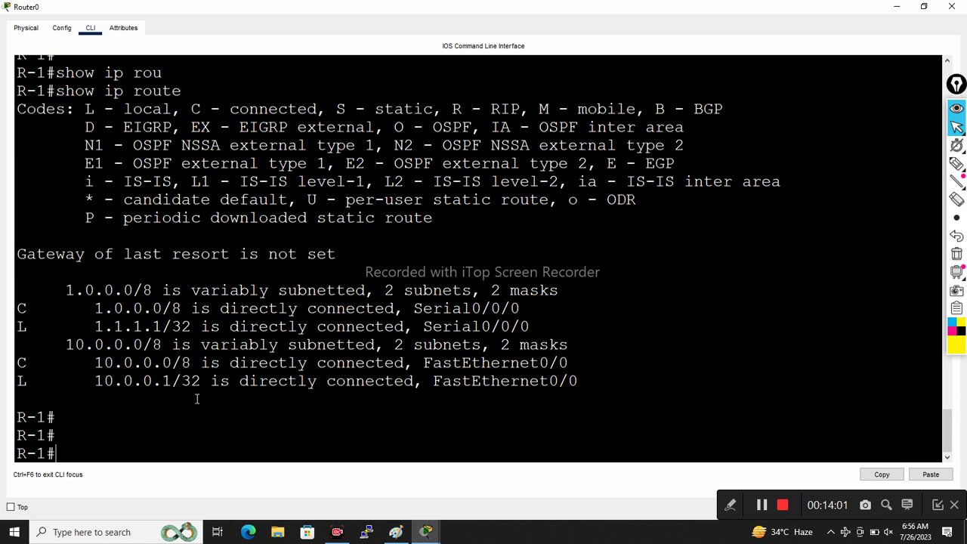
- Enter R-1's global configuration mode and list the protocols available for the router command, highlighting OSPF
{"action": "type", "text": "conf t"}
{"action": "key", "text": "Return"}
{"action": "key", "text": "Return"}
{"action": "key", "text": "Return"}
{"action": "key", "text": "Return"}
{"action": "type", "text": "rou"}
{"action": "key", "text": "Tab"}
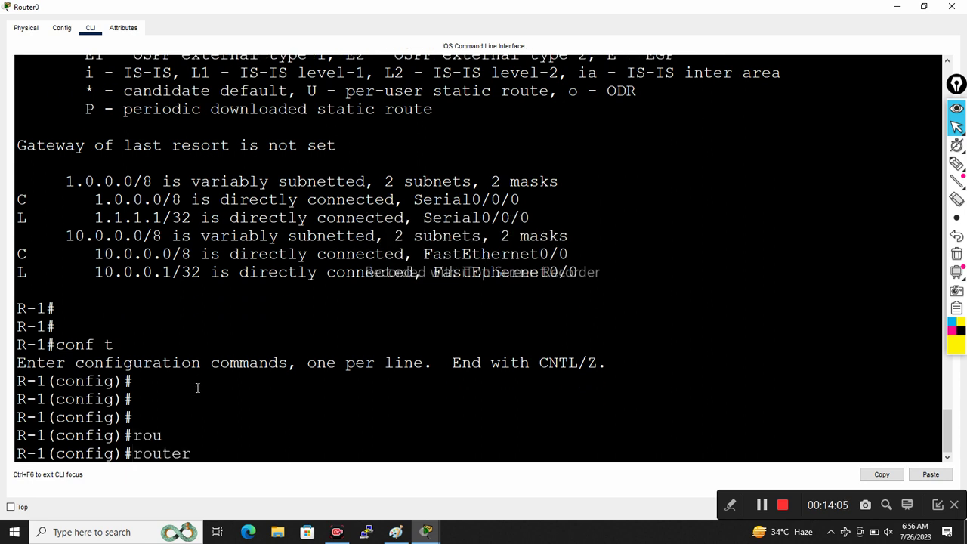
{"action": "type", "text": "?"}
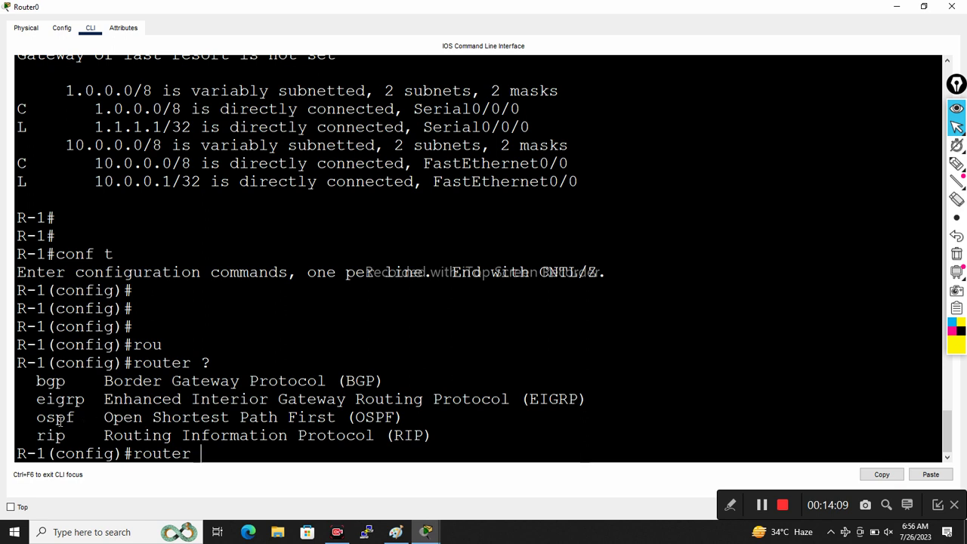
{"action": "left_click_drag", "start_coordinate": [36, 417], "coordinate": [413, 420]}
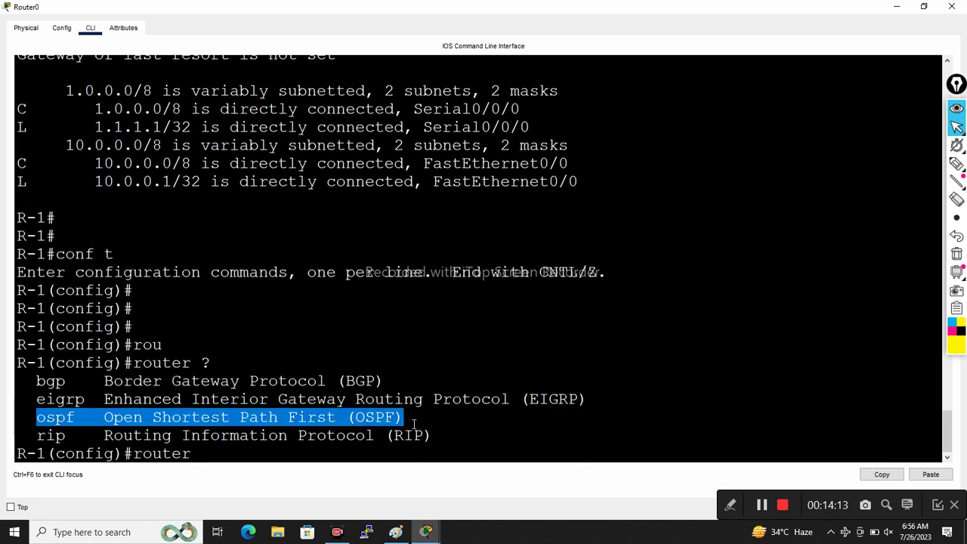
{"action": "left_click", "coordinate": [484, 449]}
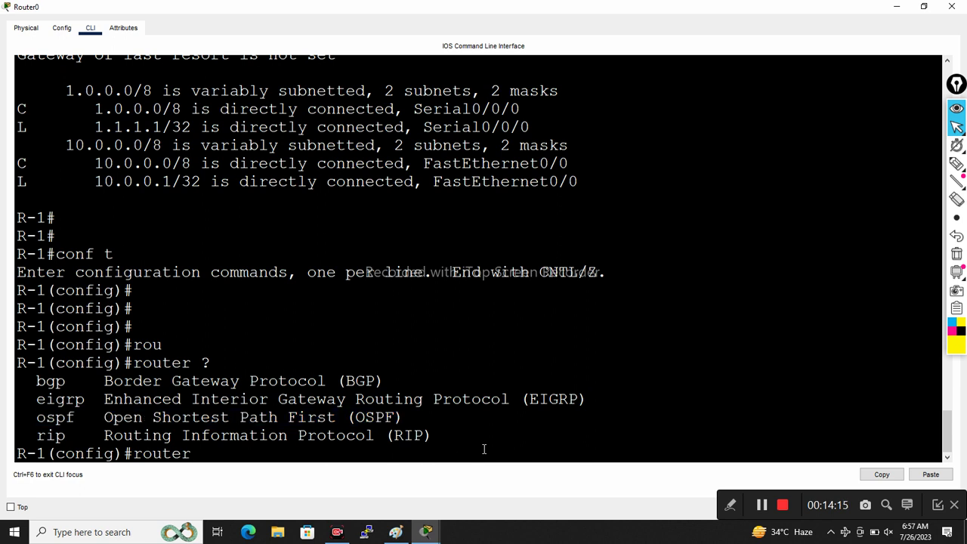
- Try router ospf without a process ID on R-1, and query the argument the command requires
{"action": "type", "text": "os"}
{"action": "key", "text": "Tab"}
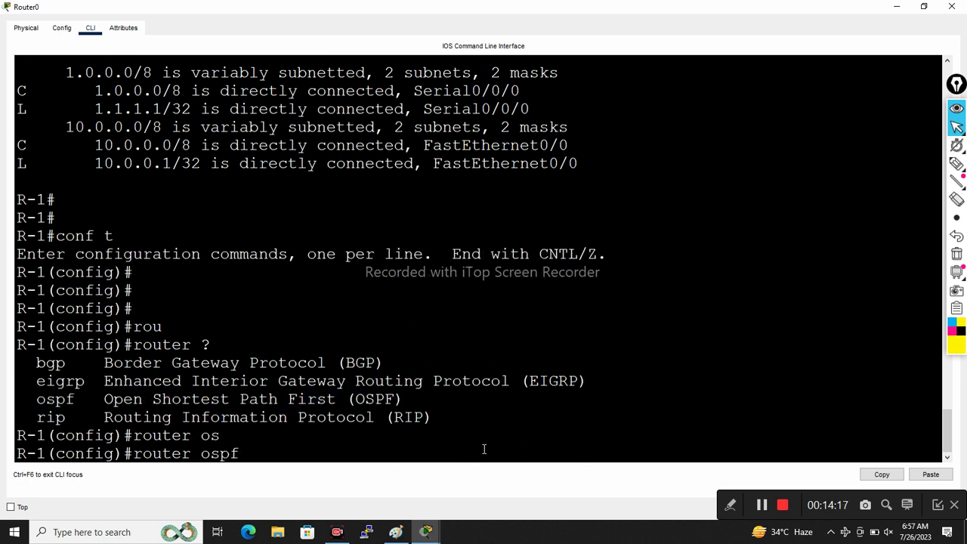
{"action": "key", "text": "Return"}
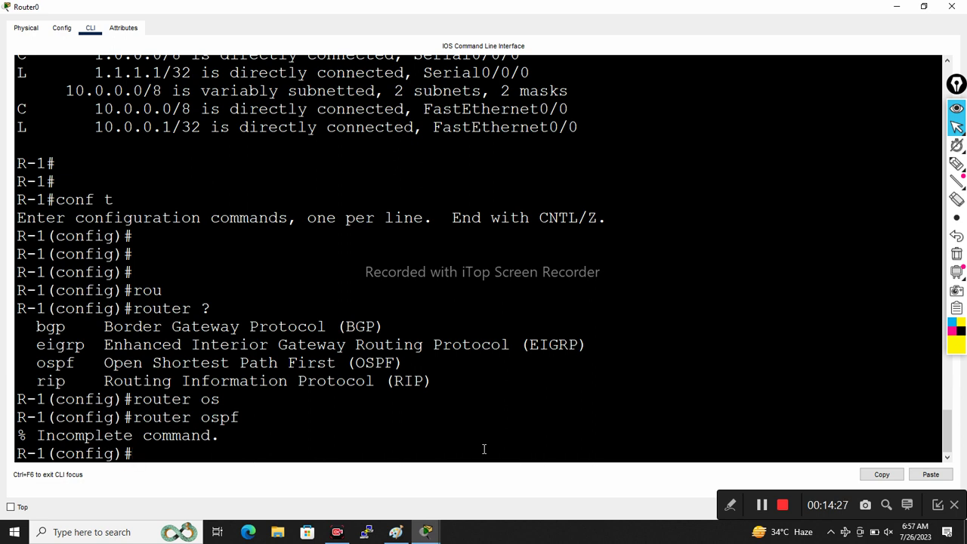
{"action": "key", "text": "Up"}
{"action": "type", "text": "?"}
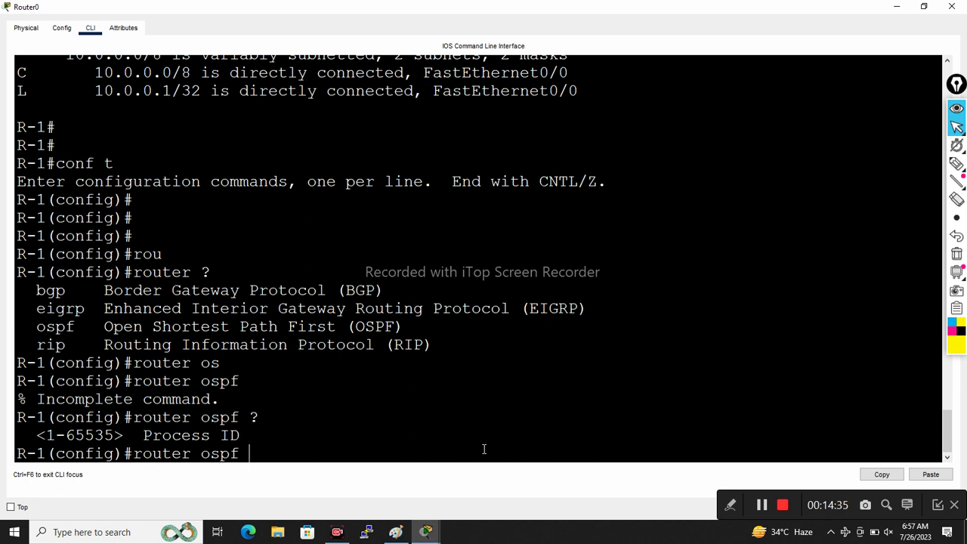
- Underline both ends of the 1-65535 range and draw an arrow out from Process ID
{"action": "left_click", "coordinate": [956, 163]}
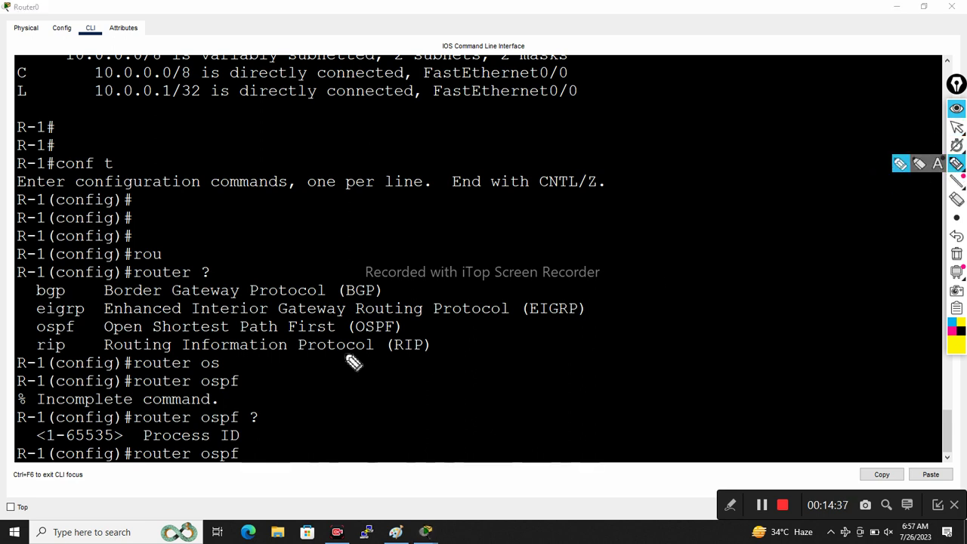
{"action": "left_click_drag", "start_coordinate": [42, 445], "coordinate": [118, 445]}
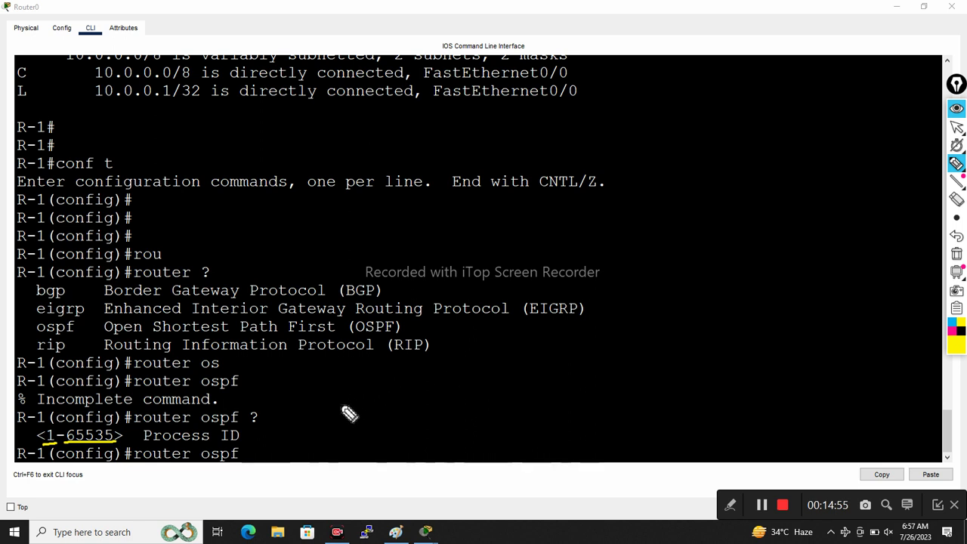
{"action": "mouse_move", "coordinate": [258, 436]}
{"action": "left_mouse_down"}
{"action": "mouse_move", "coordinate": [311, 422]}
{"action": "mouse_move", "coordinate": [317, 431]}
{"action": "left_mouse_up"}
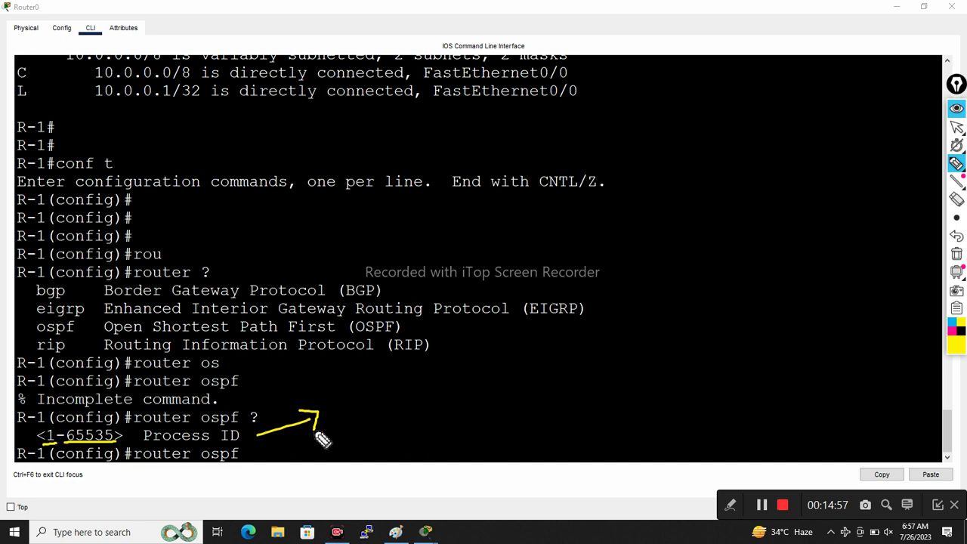
- Handwrite "locally sign:" beside the Process ID arrow, and clear all annotations
{"action": "left_click_drag", "start_coordinate": [333, 384], "coordinate": [343, 412]}
{"action": "mouse_move", "coordinate": [352, 389]}
{"action": "left_mouse_down"}
{"action": "mouse_move", "coordinate": [362, 403]}
{"action": "mouse_move", "coordinate": [370, 392]}
{"action": "mouse_move", "coordinate": [382, 414]}
{"action": "mouse_move", "coordinate": [392, 390]}
{"action": "left_mouse_up"}
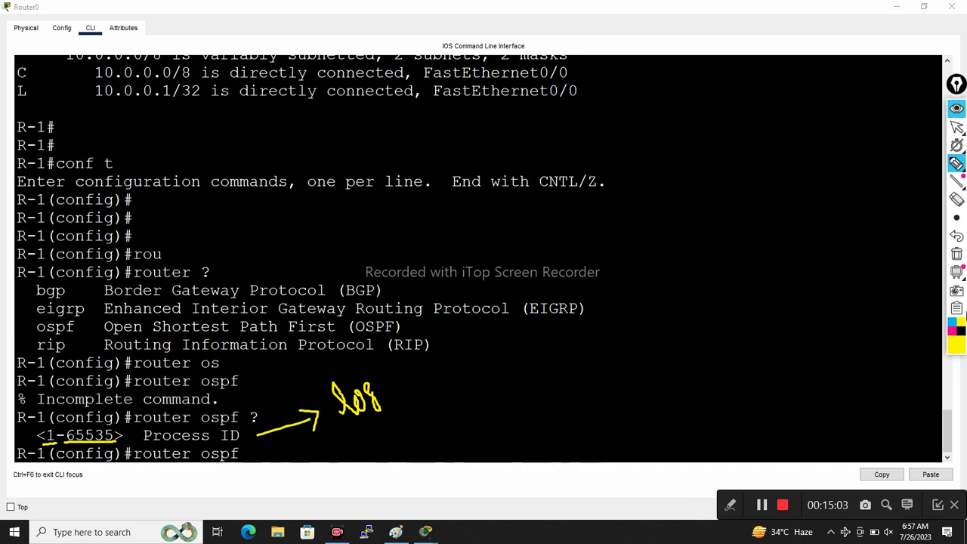
{"action": "left_click", "coordinate": [956, 237]}
{"action": "mouse_move", "coordinate": [378, 397]}
{"action": "left_mouse_down"}
{"action": "mouse_move", "coordinate": [405, 397]}
{"action": "mouse_move", "coordinate": [414, 382]}
{"action": "mouse_move", "coordinate": [433, 410]}
{"action": "left_mouse_up"}
{"action": "mouse_move", "coordinate": [479, 362]}
{"action": "left_mouse_down"}
{"action": "mouse_move", "coordinate": [496, 358]}
{"action": "mouse_move", "coordinate": [491, 346]}
{"action": "mouse_move", "coordinate": [503, 361]}
{"action": "mouse_move", "coordinate": [509, 346]}
{"action": "mouse_move", "coordinate": [526, 346]}
{"action": "left_mouse_up"}
{"action": "left_click", "coordinate": [522, 341]}
{"action": "left_click", "coordinate": [524, 349]}
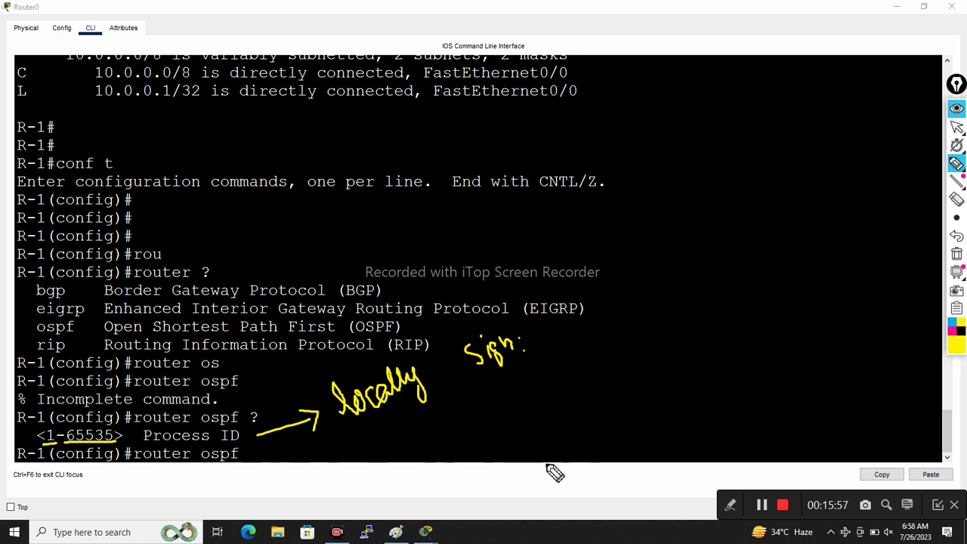
{"action": "left_click", "coordinate": [958, 257]}
{"action": "left_click", "coordinate": [956, 127]}
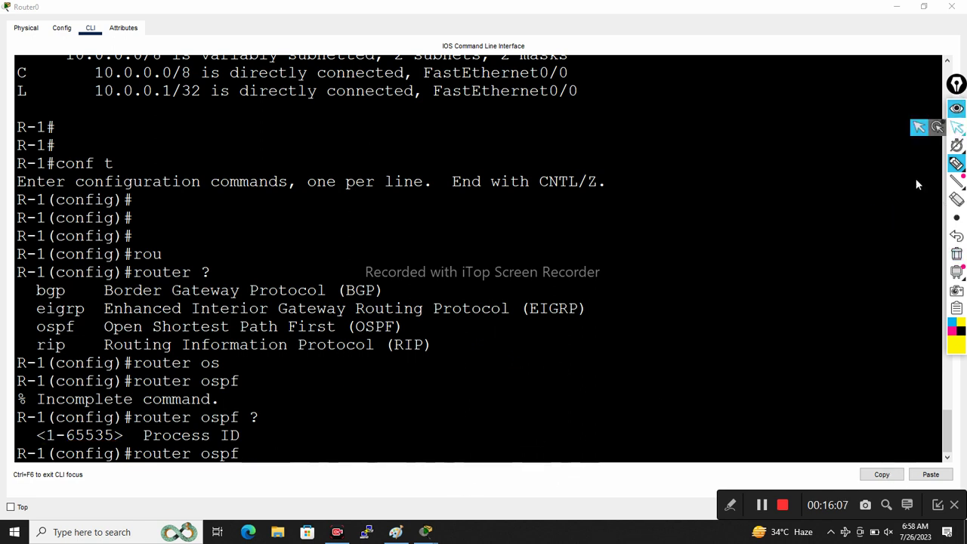
- Start OSPF on R-1 with process ID 1
{"action": "left_click", "coordinate": [556, 439]}
{"action": "type", "text": "1"}
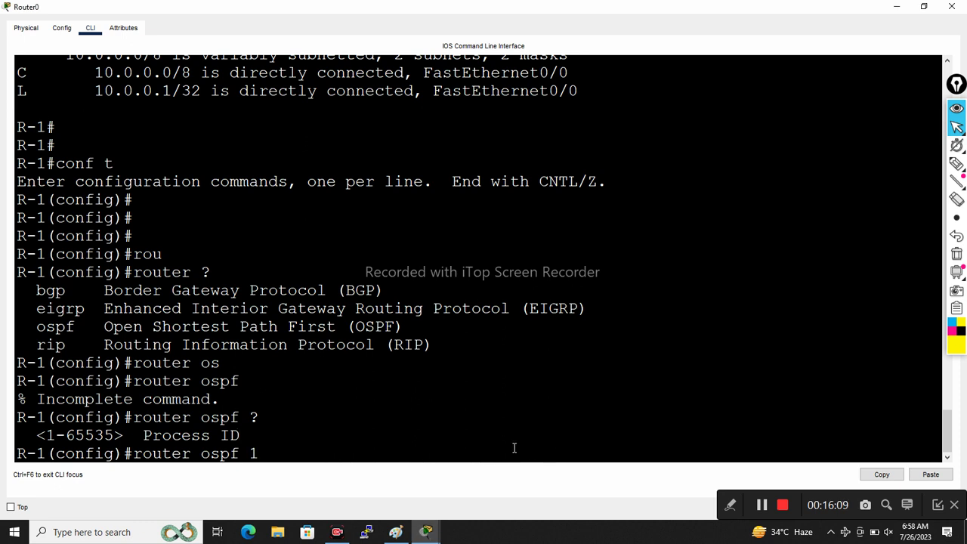
{"action": "key", "text": "Return"}
{"action": "key", "text": "Return"}
{"action": "key", "text": "Return"}
{"action": "key", "text": "Return"}
{"action": "key", "text": "Return"}
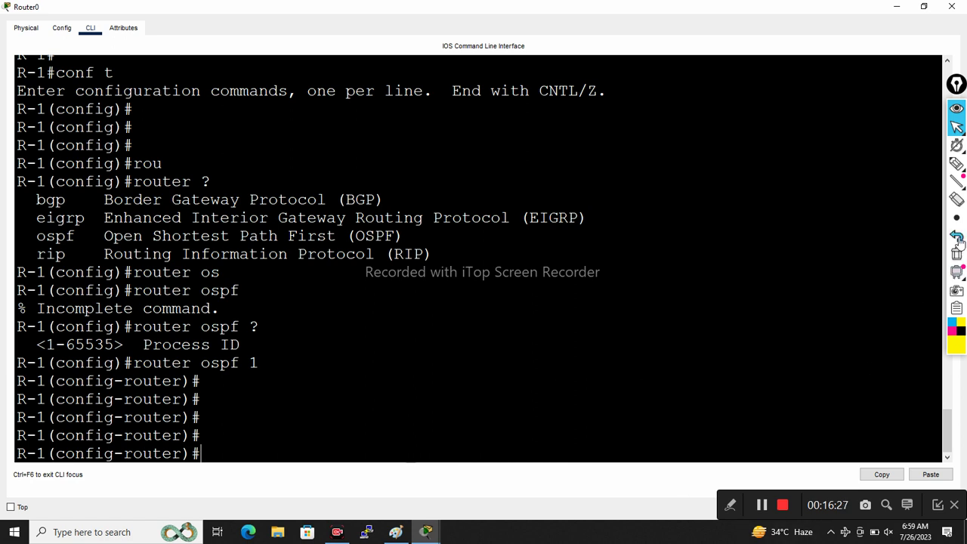
{"action": "left_click", "coordinate": [956, 163]}
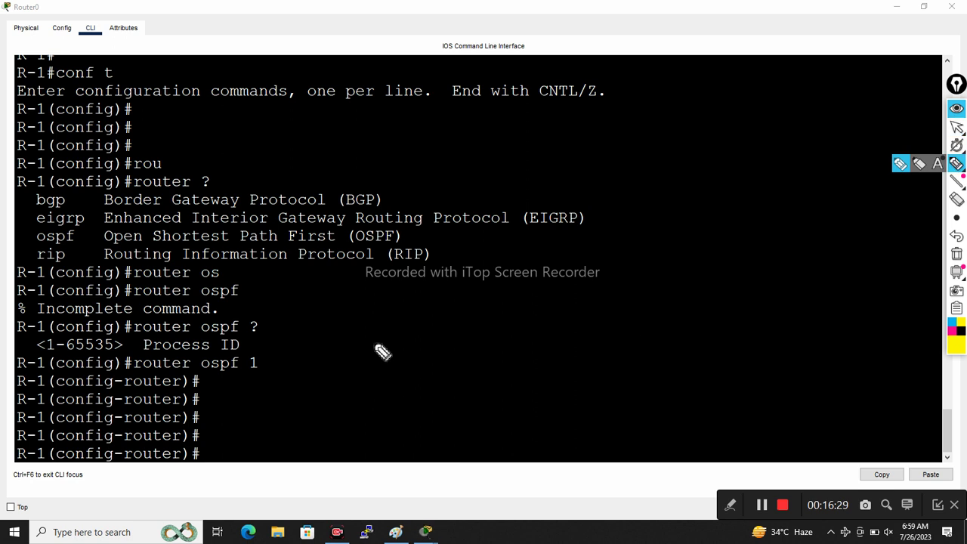
{"action": "mouse_move", "coordinate": [441, 327]}
{"action": "left_mouse_down"}
{"action": "mouse_move", "coordinate": [470, 307]}
{"action": "mouse_move", "coordinate": [501, 312]}
{"action": "mouse_move", "coordinate": [522, 296]}
{"action": "left_mouse_up"}
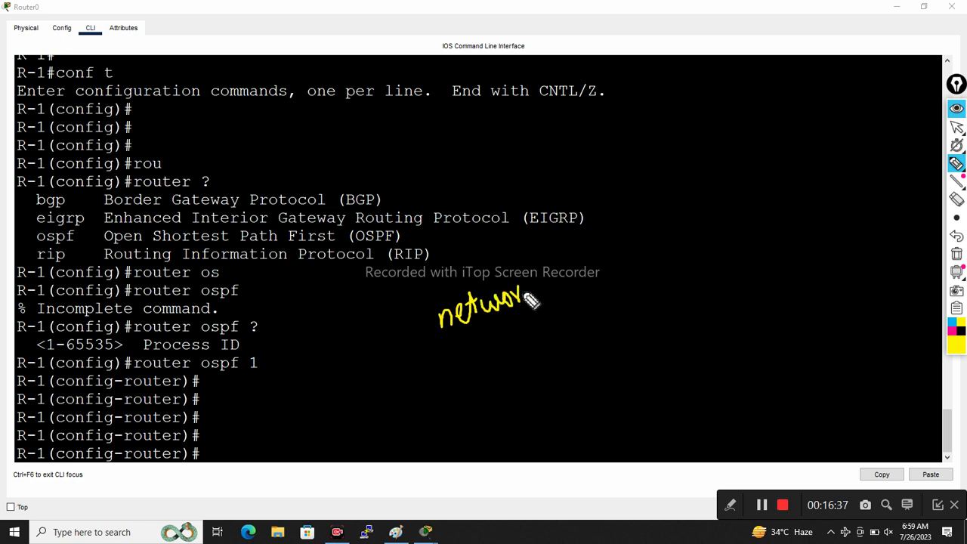
{"action": "left_click", "coordinate": [956, 254]}
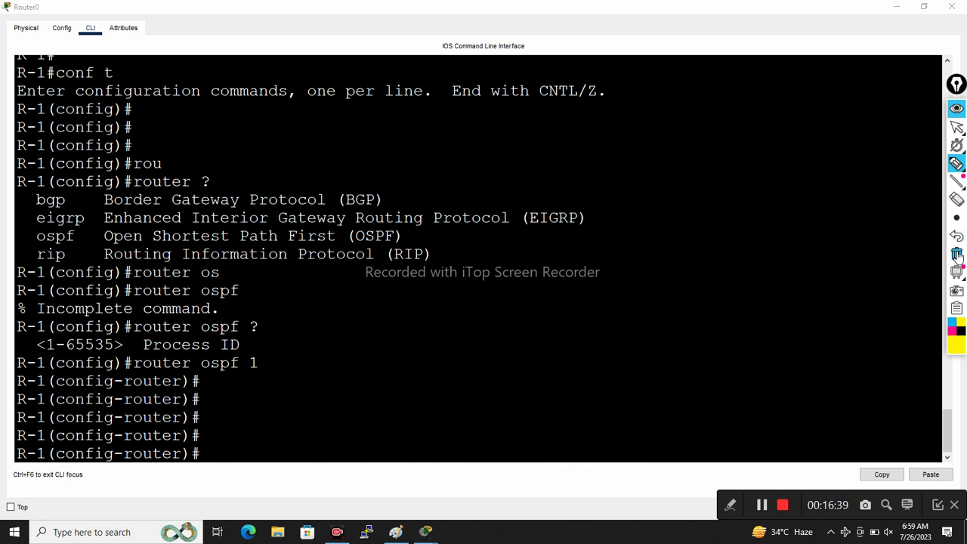
{"action": "left_click", "coordinate": [956, 127]}
- List R-1's OSPF router configuration commands and highlight the network command with its description
{"action": "left_click", "coordinate": [263, 417]}
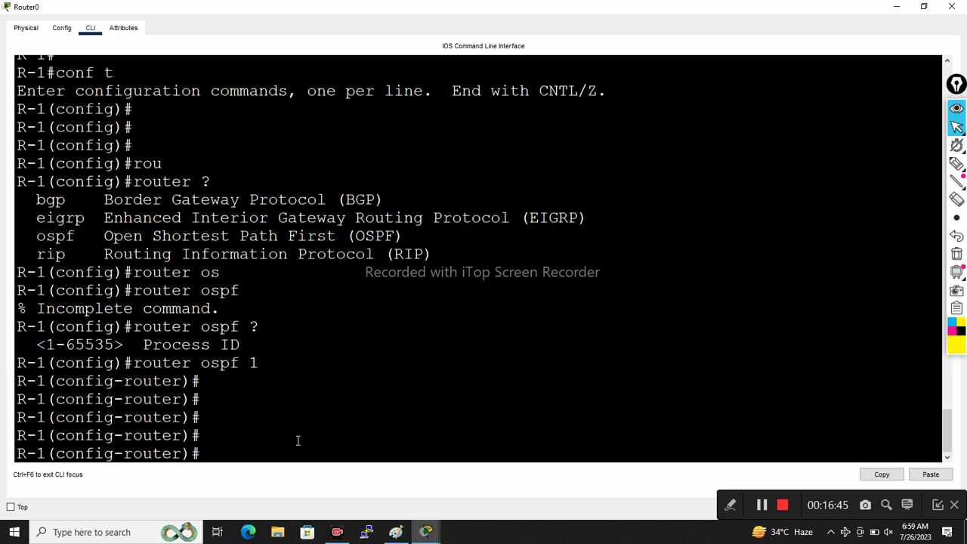
{"action": "type", "text": "?"}
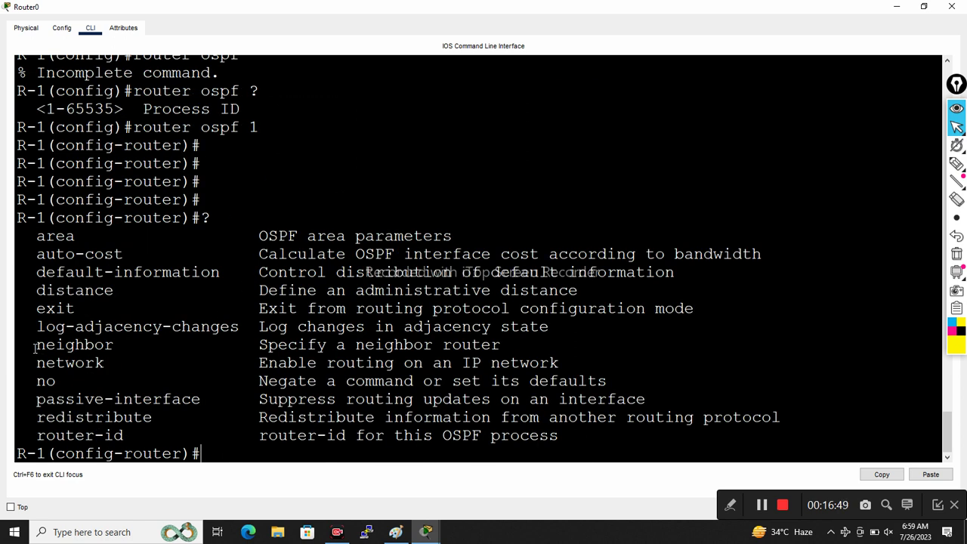
{"action": "left_click_drag", "start_coordinate": [41, 346], "coordinate": [68, 346]}
{"action": "left_click_drag", "start_coordinate": [38, 361], "coordinate": [105, 364]}
{"action": "left_click_drag", "start_coordinate": [261, 364], "coordinate": [574, 357]}
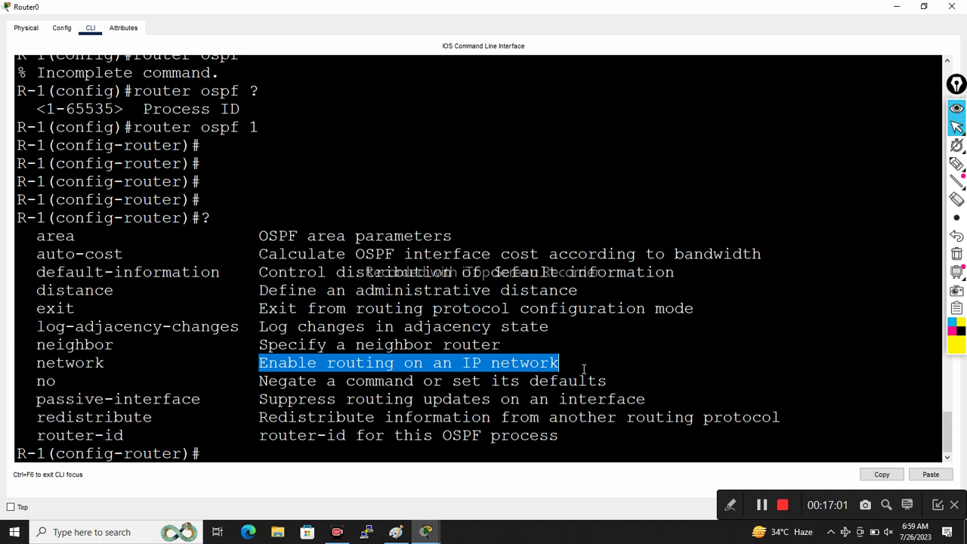
- Try to add network 10.0.0.0 to R-1's OSPF process without a wildcard mask, and query the argument that must follow
{"action": "key", "text": "Return"}
{"action": "key", "text": "Return"}
{"action": "key", "text": "Return"}
{"action": "key", "text": "Return"}
{"action": "type", "text": "net"}
{"action": "key", "text": "Tab"}
{"action": "type", "text": "10.0.0.0"}
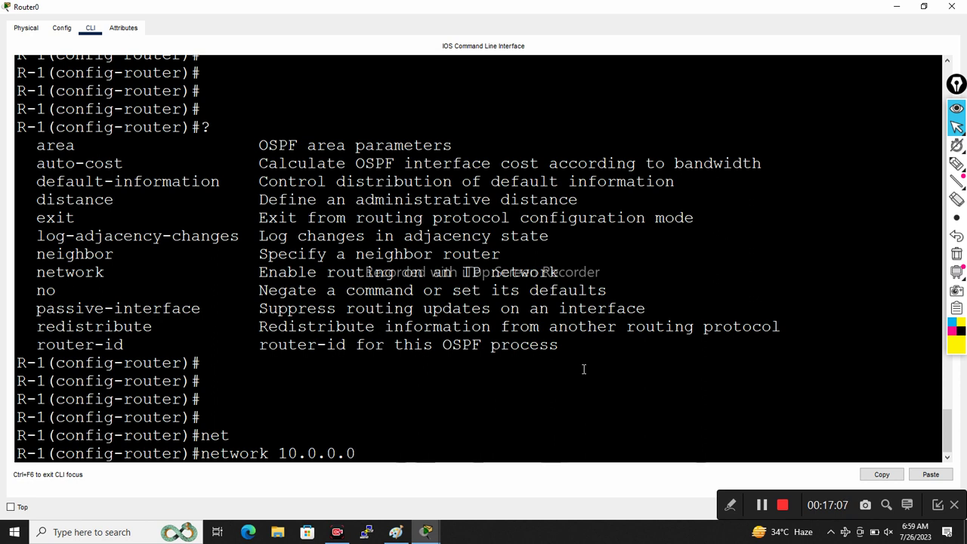
{"action": "key", "text": "Return"}
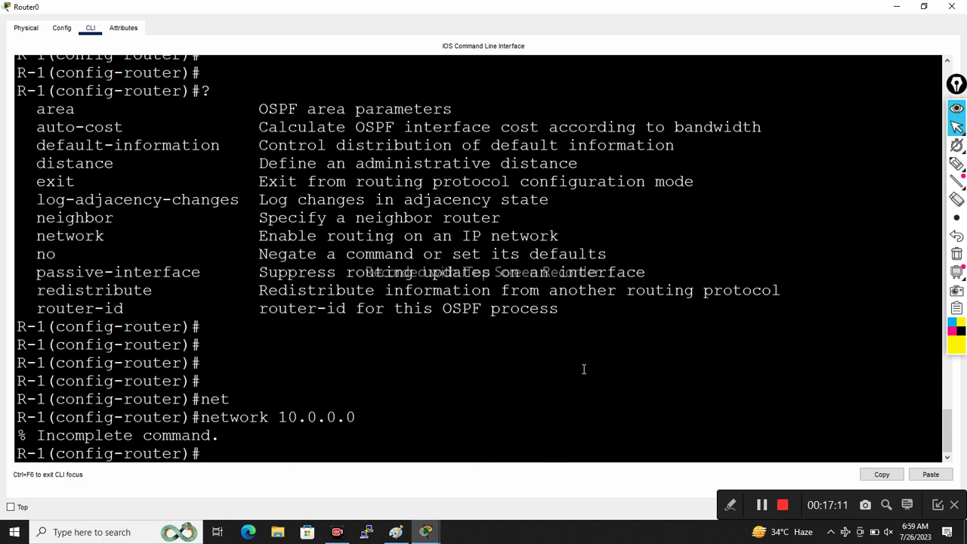
{"action": "key", "text": "Up"}
{"action": "type", "text": "?"}
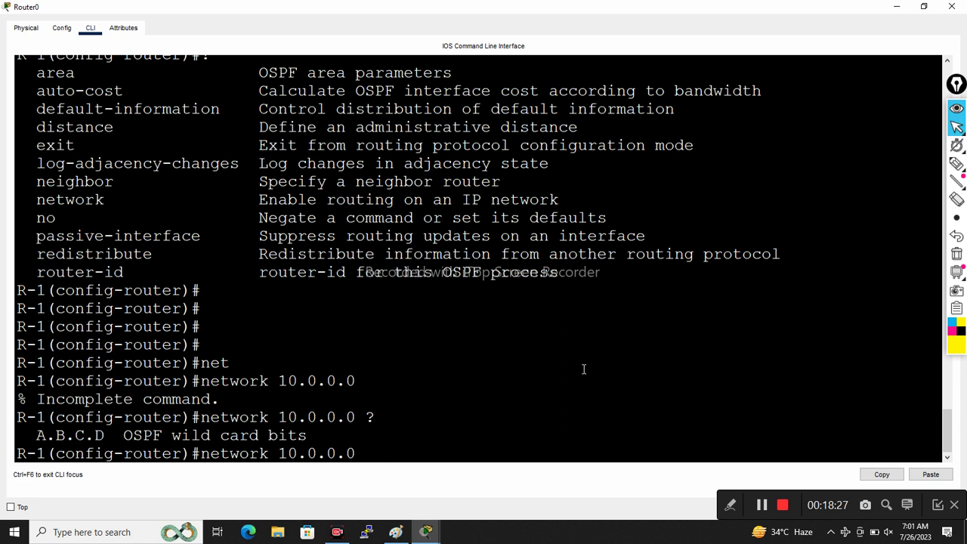
- Handwrite the wildcard calculation "Last Address - First Address" over the CLI
{"action": "left_click", "coordinate": [956, 164]}
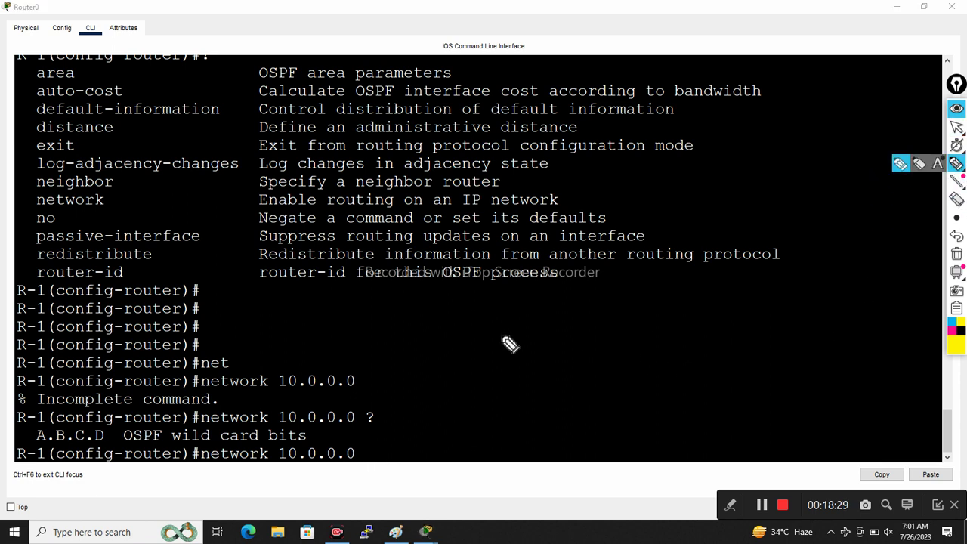
{"action": "mouse_move", "coordinate": [425, 312]}
{"action": "left_mouse_down"}
{"action": "mouse_move", "coordinate": [431, 329]}
{"action": "mouse_move", "coordinate": [441, 309]}
{"action": "mouse_move", "coordinate": [452, 316]}
{"action": "mouse_move", "coordinate": [444, 316]}
{"action": "mouse_move", "coordinate": [468, 300]}
{"action": "mouse_move", "coordinate": [514, 297]}
{"action": "mouse_move", "coordinate": [531, 284]}
{"action": "mouse_move", "coordinate": [571, 294]}
{"action": "mouse_move", "coordinate": [594, 269]}
{"action": "mouse_move", "coordinate": [620, 269]}
{"action": "left_mouse_up"}
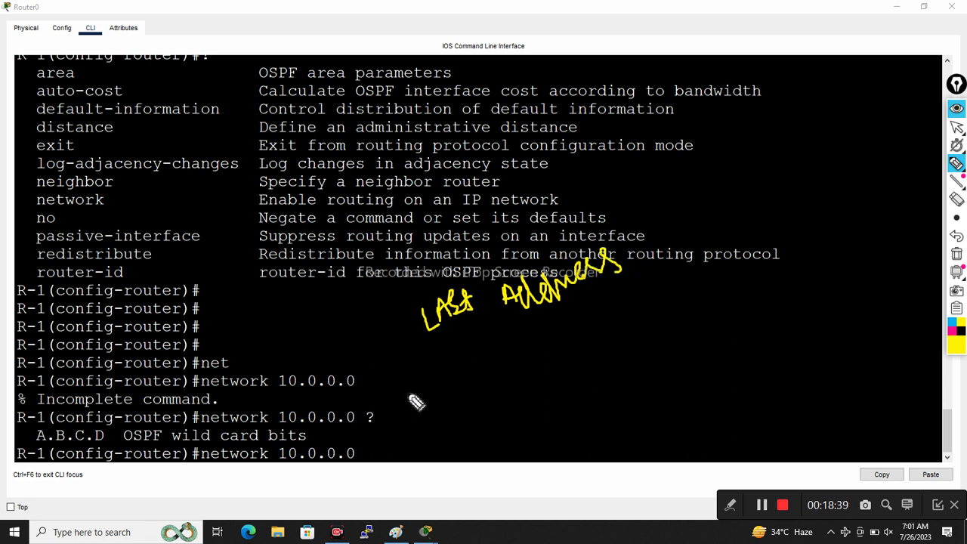
{"action": "left_click_drag", "start_coordinate": [386, 380], "coordinate": [398, 384]}
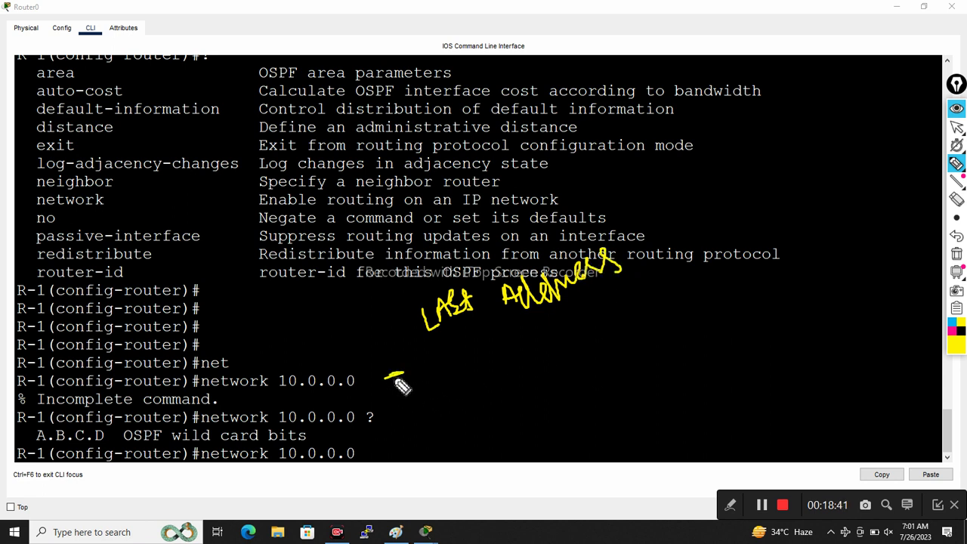
{"action": "mouse_move", "coordinate": [441, 363]}
{"action": "left_mouse_down"}
{"action": "mouse_move", "coordinate": [458, 368]}
{"action": "mouse_move", "coordinate": [451, 356]}
{"action": "mouse_move", "coordinate": [490, 338]}
{"action": "mouse_move", "coordinate": [539, 345]}
{"action": "mouse_move", "coordinate": [550, 328]}
{"action": "mouse_move", "coordinate": [556, 345]}
{"action": "mouse_move", "coordinate": [571, 319]}
{"action": "mouse_move", "coordinate": [609, 326]}
{"action": "mouse_move", "coordinate": [615, 308]}
{"action": "mouse_move", "coordinate": [624, 315]}
{"action": "mouse_move", "coordinate": [640, 299]}
{"action": "left_mouse_up"}
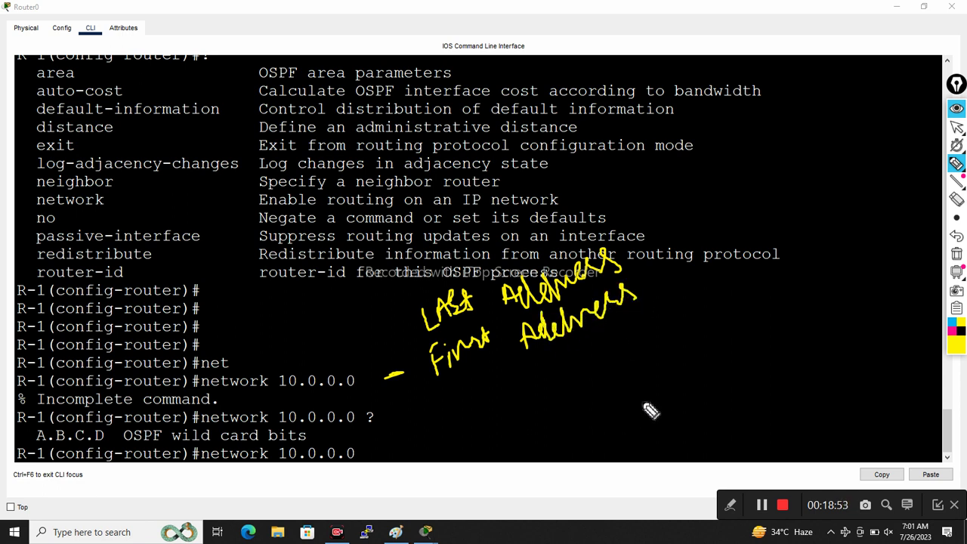
- Finish the handwritten formula with a result line and "WC Mask", and outline the address 10.0.0.0 in the current network command
{"action": "left_click_drag", "start_coordinate": [420, 394], "coordinate": [693, 332]}
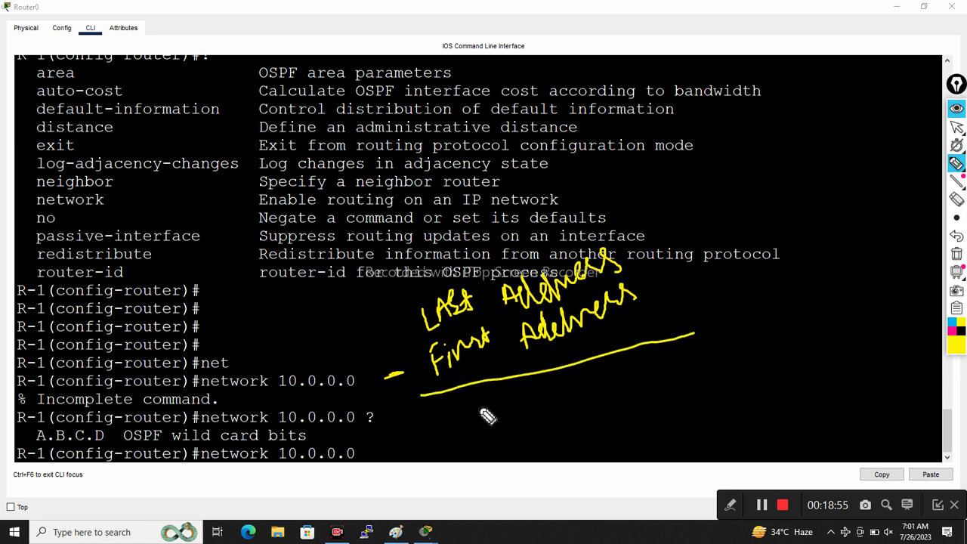
{"action": "mouse_move", "coordinate": [438, 404]}
{"action": "left_mouse_down"}
{"action": "mouse_move", "coordinate": [442, 429]}
{"action": "mouse_move", "coordinate": [468, 394]}
{"action": "mouse_move", "coordinate": [464, 422]}
{"action": "mouse_move", "coordinate": [483, 411]}
{"action": "mouse_move", "coordinate": [472, 393]}
{"action": "mouse_move", "coordinate": [480, 408]}
{"action": "mouse_move", "coordinate": [586, 388]}
{"action": "left_mouse_up"}
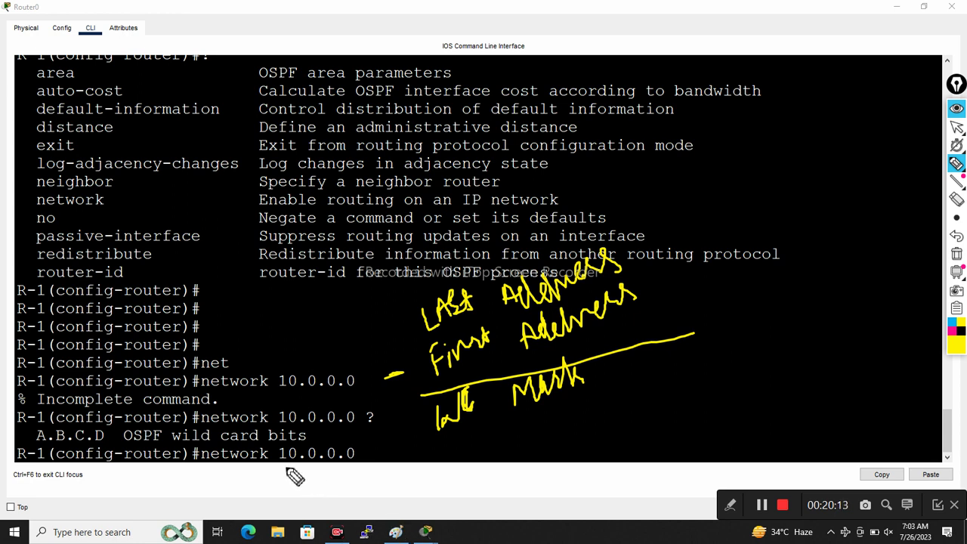
{"action": "mouse_move", "coordinate": [274, 462]}
{"action": "left_mouse_down"}
{"action": "mouse_move", "coordinate": [357, 458]}
{"action": "mouse_move", "coordinate": [313, 445]}
{"action": "mouse_move", "coordinate": [272, 462]}
{"action": "left_mouse_up"}
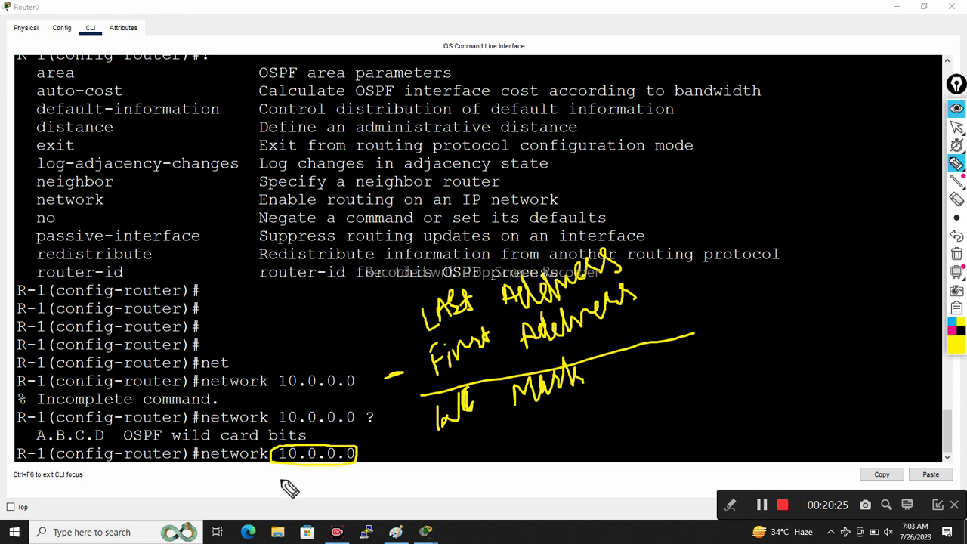
- Handwrite the example subtraction over the CLI, with 10.255.255.255 as the last address minus 10.0.0.0 as the first address
{"action": "mouse_move", "coordinate": [730, 198]}
{"action": "left_mouse_down"}
{"action": "mouse_move", "coordinate": [730, 218]}
{"action": "mouse_move", "coordinate": [749, 201]}
{"action": "mouse_move", "coordinate": [827, 185]}
{"action": "mouse_move", "coordinate": [846, 155]}
{"action": "mouse_move", "coordinate": [853, 164]}
{"action": "left_mouse_up"}
{"action": "left_click", "coordinate": [756, 209]}
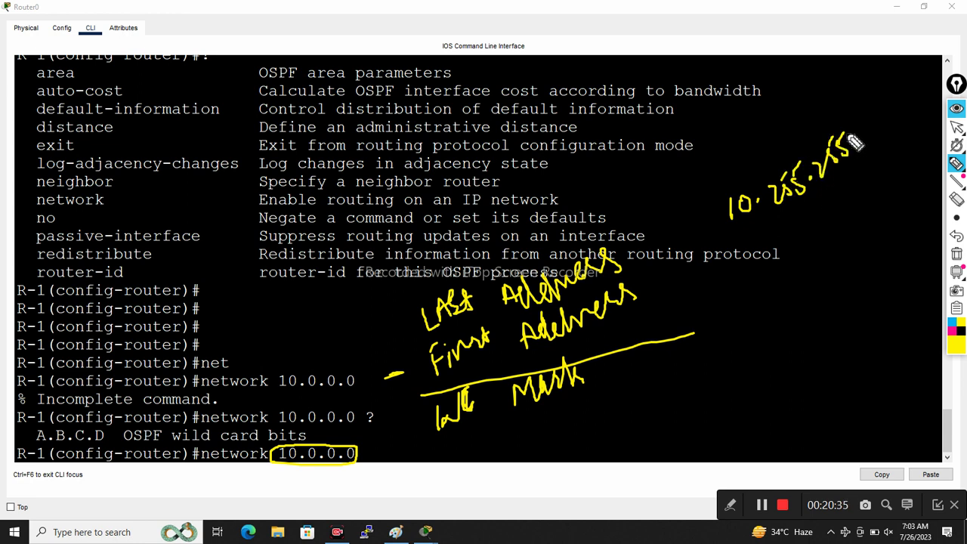
{"action": "left_click", "coordinate": [860, 144]}
{"action": "mouse_move", "coordinate": [867, 122]}
{"action": "left_mouse_down"}
{"action": "mouse_move", "coordinate": [878, 134]}
{"action": "mouse_move", "coordinate": [899, 108]}
{"action": "left_mouse_up"}
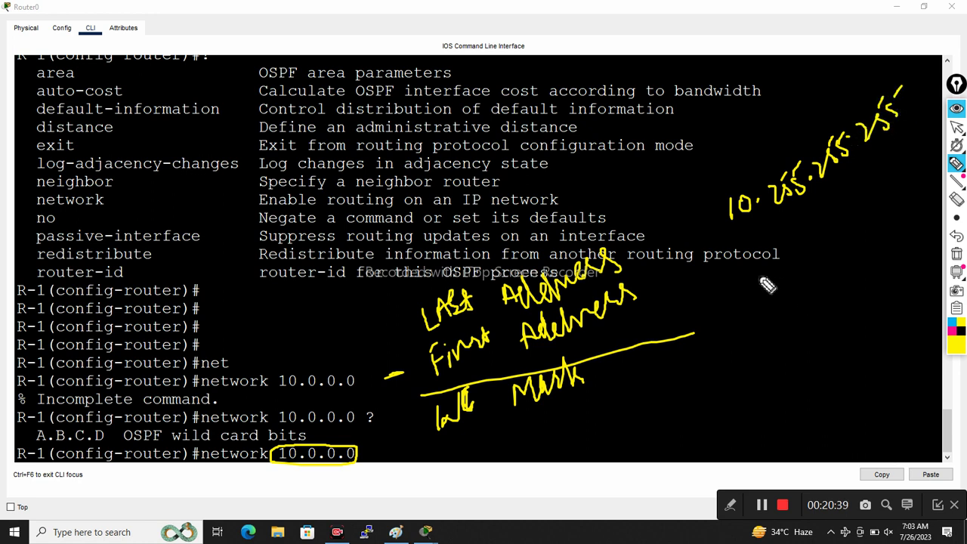
{"action": "left_click_drag", "start_coordinate": [692, 250], "coordinate": [709, 244]}
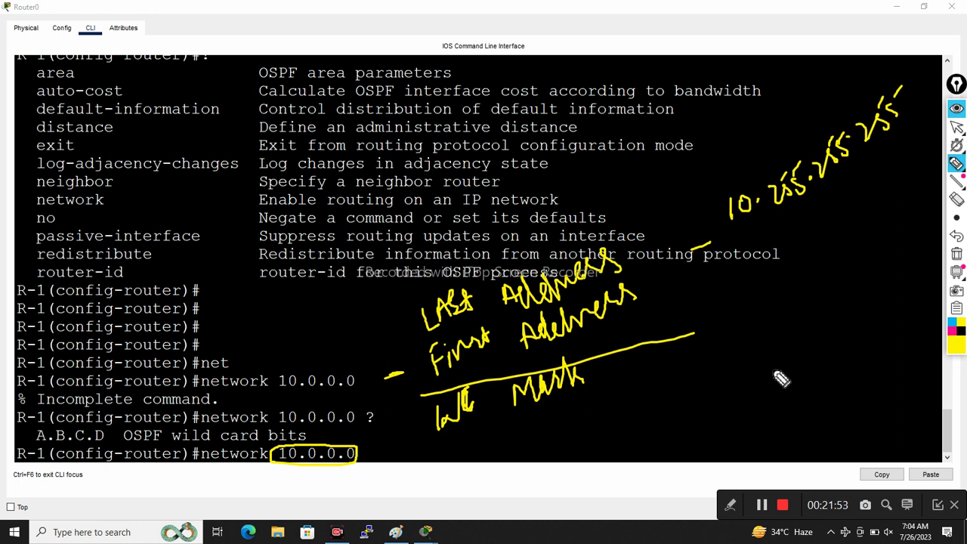
{"action": "mouse_move", "coordinate": [734, 225]}
{"action": "left_mouse_down"}
{"action": "mouse_move", "coordinate": [732, 242]}
{"action": "mouse_move", "coordinate": [746, 228]}
{"action": "mouse_move", "coordinate": [814, 216]}
{"action": "left_mouse_up"}
{"action": "left_click", "coordinate": [764, 234]}
{"action": "left_click_drag", "start_coordinate": [849, 177], "coordinate": [847, 198]}
{"action": "left_click", "coordinate": [874, 166]}
{"action": "left_click_drag", "start_coordinate": [894, 144], "coordinate": [897, 157]}
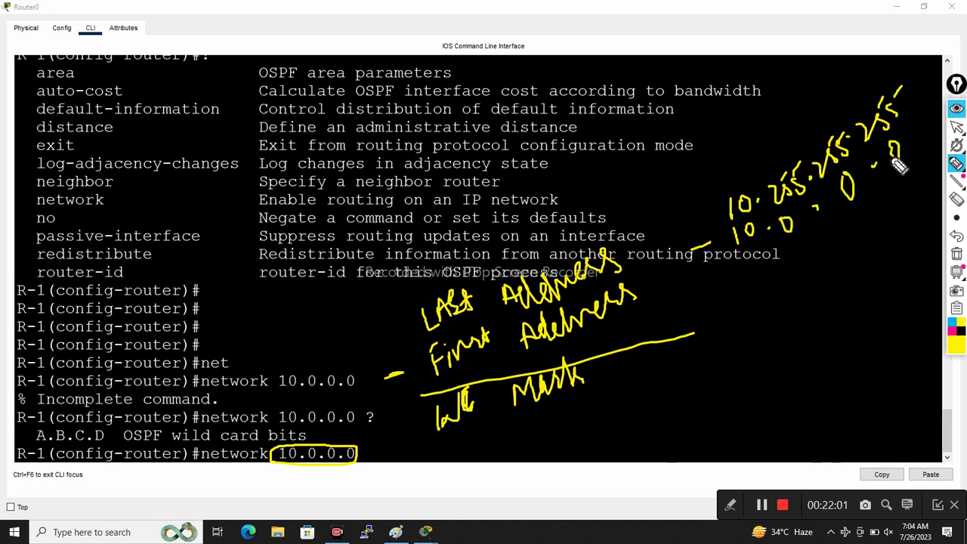
- Draw the result line under the subtraction, strike out the matching 10s, and write the wildcard mask 0.255.255.255
{"action": "mouse_move", "coordinate": [729, 279]}
{"action": "left_mouse_down"}
{"action": "mouse_move", "coordinate": [803, 252]}
{"action": "mouse_move", "coordinate": [930, 157]}
{"action": "left_mouse_up"}
{"action": "mouse_move", "coordinate": [956, 145]}
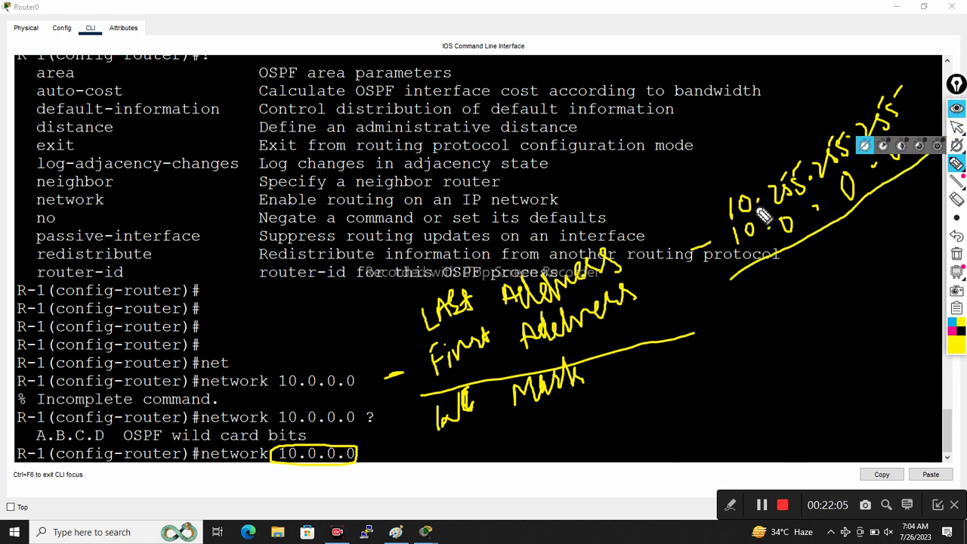
{"action": "mouse_move", "coordinate": [746, 182]}
{"action": "left_mouse_down"}
{"action": "mouse_move", "coordinate": [742, 261]}
{"action": "mouse_move", "coordinate": [766, 276]}
{"action": "mouse_move", "coordinate": [797, 278]}
{"action": "mouse_move", "coordinate": [826, 261]}
{"action": "mouse_move", "coordinate": [832, 269]}
{"action": "mouse_move", "coordinate": [878, 232]}
{"action": "mouse_move", "coordinate": [891, 237]}
{"action": "mouse_move", "coordinate": [904, 218]}
{"action": "mouse_move", "coordinate": [915, 225]}
{"action": "mouse_move", "coordinate": [926, 203]}
{"action": "mouse_move", "coordinate": [943, 198]}
{"action": "mouse_move", "coordinate": [940, 170]}
{"action": "left_mouse_up"}
{"action": "left_click", "coordinate": [776, 282]}
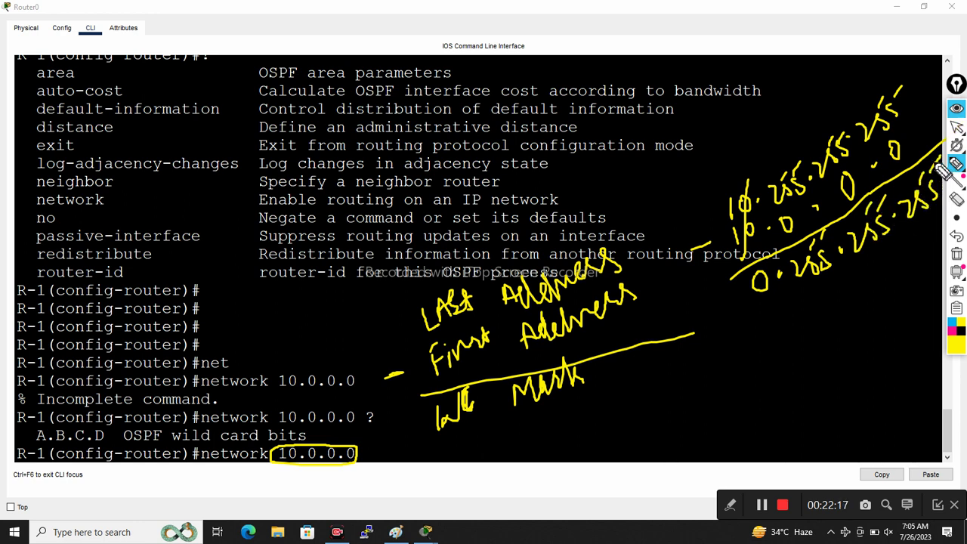
- Clear the annotations and extend the 10.0.0.0 network command with wildcard mask 0.255.255.255 and the area keyword, querying the argument after the mask
{"action": "left_click", "coordinate": [957, 255]}
{"action": "left_click", "coordinate": [956, 127]}
{"action": "left_click", "coordinate": [449, 453]}
{"action": "type", "text": "0.255.255.255"}
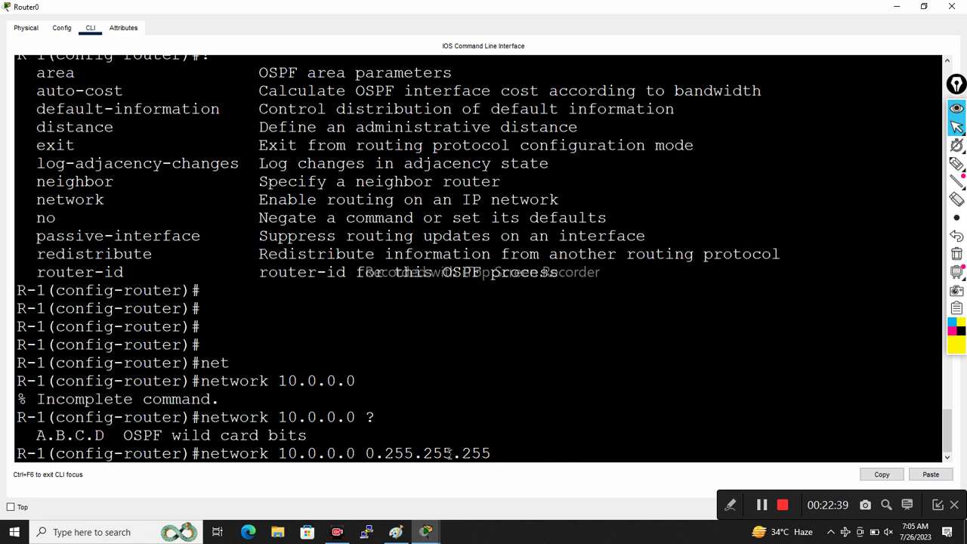
{"action": "type", "text": "\\"}
{"action": "key", "text": "BackSpace"}
{"action": "type", "text": "?"}
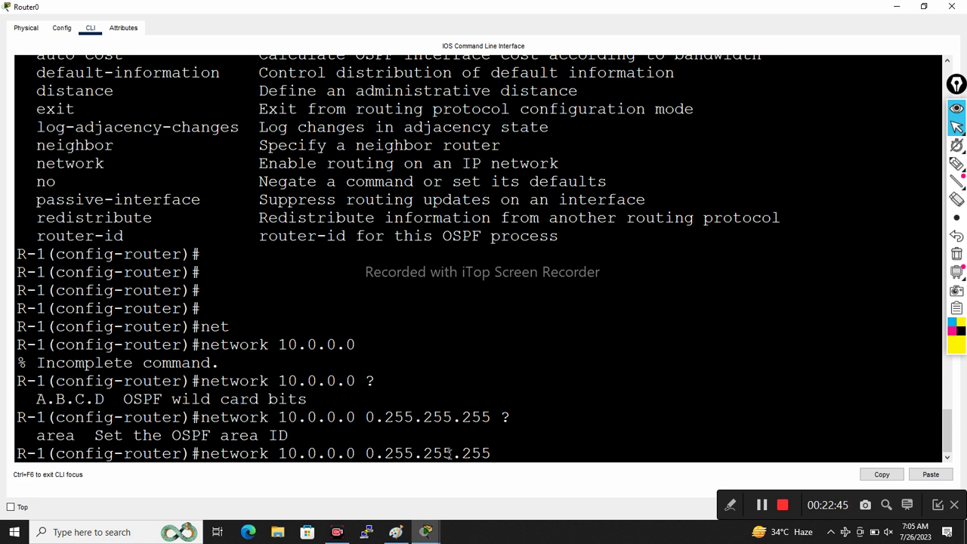
{"action": "type", "text": " ar"}
{"action": "key", "text": "Tab"}
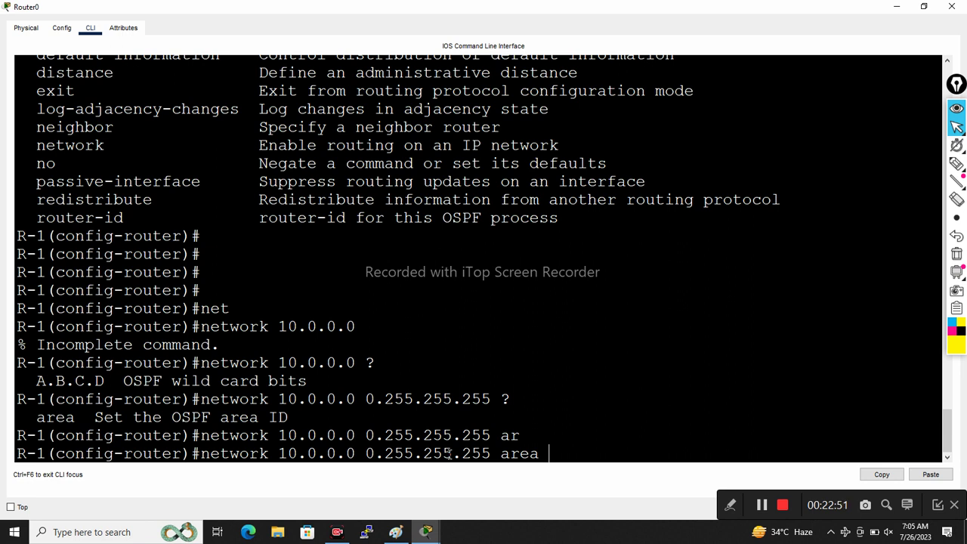
- Handwrite the OSPF area ID range "0 – 4.29b" over the CLI, with an arrow leading to "32 bit"
{"action": "left_click", "coordinate": [956, 163]}
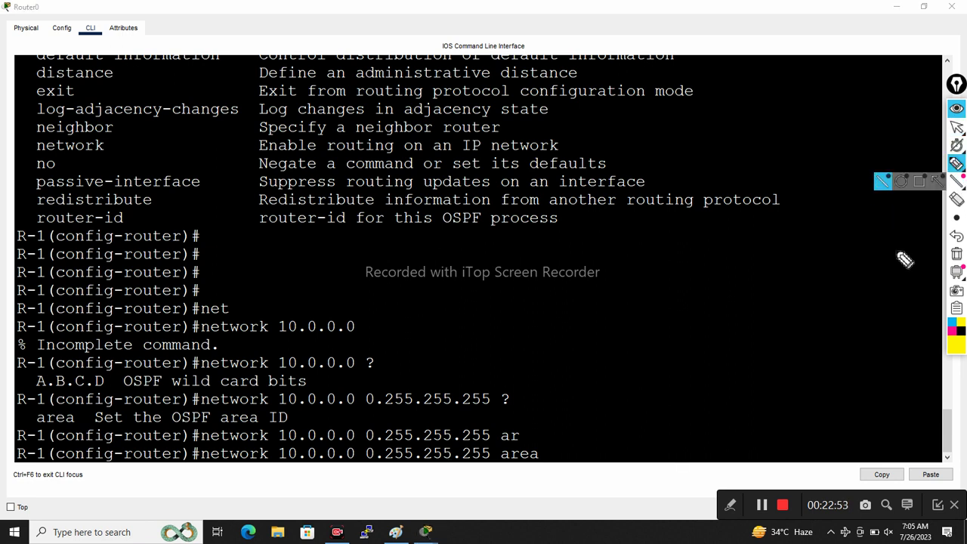
{"action": "mouse_move", "coordinate": [550, 257]}
{"action": "left_mouse_down"}
{"action": "mouse_move", "coordinate": [553, 277]}
{"action": "mouse_move", "coordinate": [554, 256]}
{"action": "mouse_move", "coordinate": [608, 248]}
{"action": "mouse_move", "coordinate": [646, 266]}
{"action": "mouse_move", "coordinate": [657, 247]}
{"action": "mouse_move", "coordinate": [695, 239]}
{"action": "mouse_move", "coordinate": [686, 249]}
{"action": "left_mouse_up"}
{"action": "left_click", "coordinate": [578, 259]}
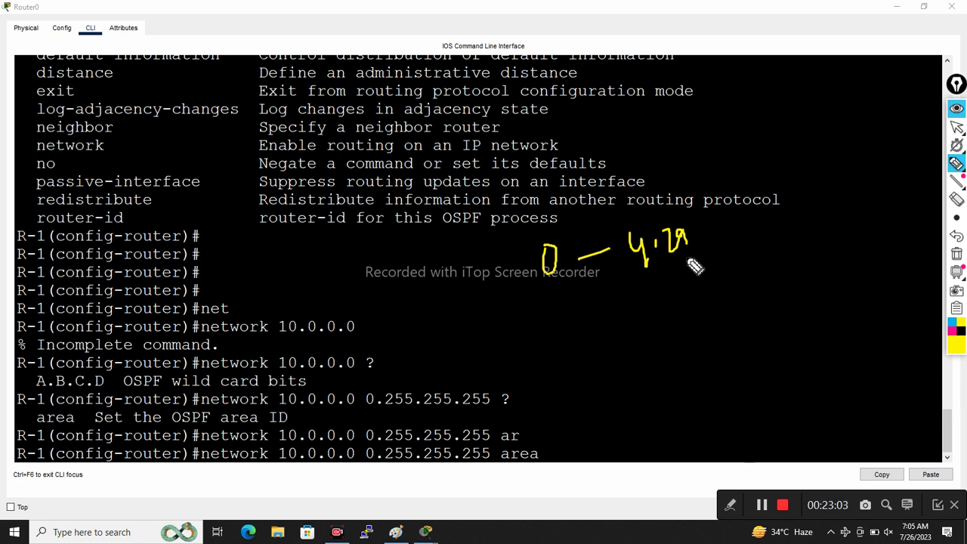
{"action": "left_click", "coordinate": [689, 219]}
{"action": "left_click_drag", "start_coordinate": [698, 225], "coordinate": [703, 249]}
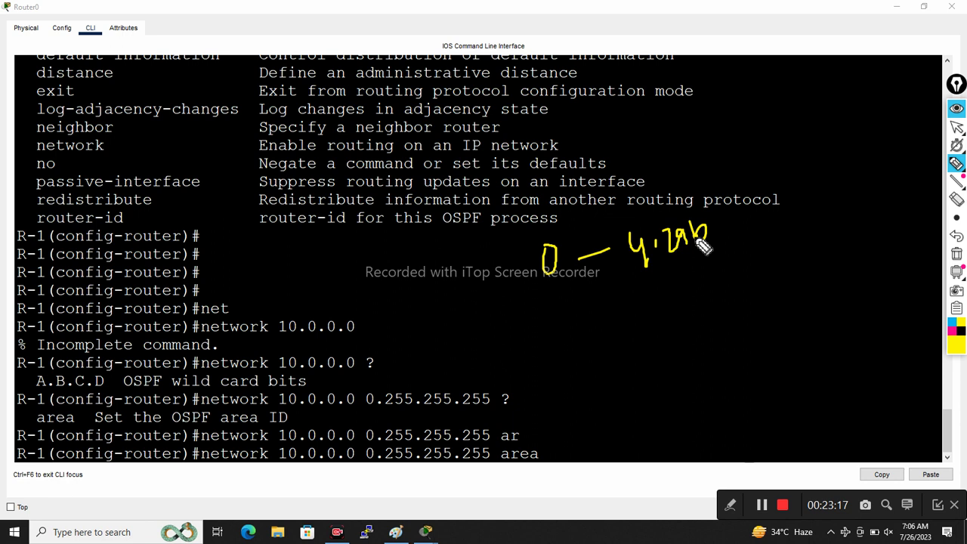
{"action": "left_click_drag", "start_coordinate": [703, 245], "coordinate": [686, 242]}
{"action": "mouse_move", "coordinate": [610, 273]}
{"action": "left_mouse_down"}
{"action": "mouse_move", "coordinate": [613, 286]}
{"action": "mouse_move", "coordinate": [616, 275]}
{"action": "left_mouse_up"}
{"action": "mouse_move", "coordinate": [604, 310]}
{"action": "left_mouse_down"}
{"action": "mouse_move", "coordinate": [618, 324]}
{"action": "mouse_move", "coordinate": [612, 331]}
{"action": "mouse_move", "coordinate": [643, 330]}
{"action": "mouse_move", "coordinate": [662, 317]}
{"action": "mouse_move", "coordinate": [659, 288]}
{"action": "mouse_move", "coordinate": [671, 298]}
{"action": "mouse_move", "coordinate": [677, 287]}
{"action": "left_mouse_up"}
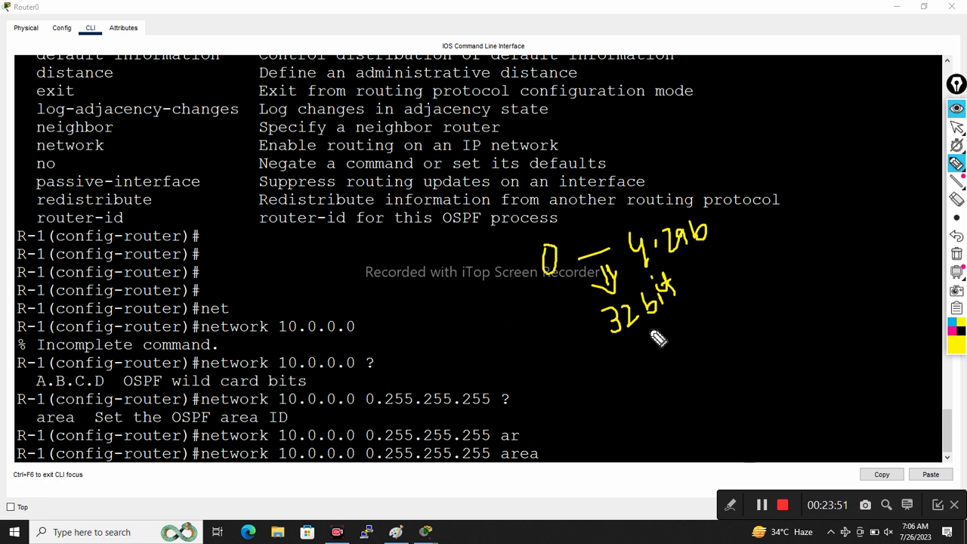
- Clear the annotations, query the allowed area ID values, and assign network 10.0.0.0 to area 5
{"action": "left_click", "coordinate": [956, 254]}
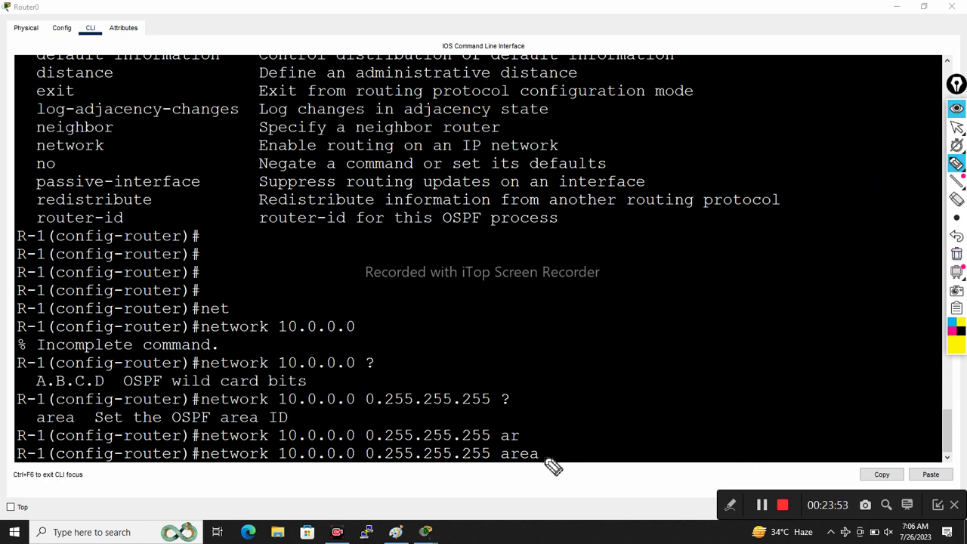
{"action": "left_click", "coordinate": [956, 127]}
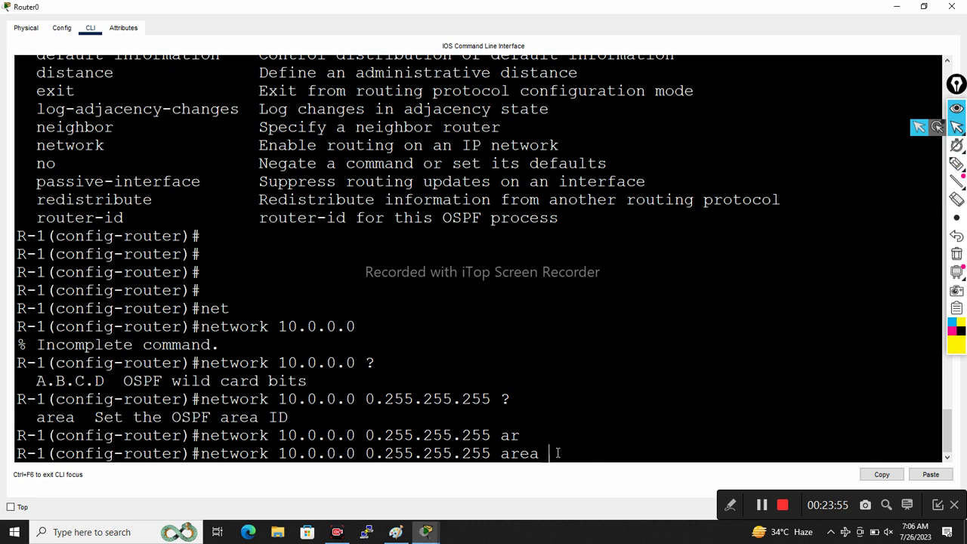
{"action": "type", "text": "?"}
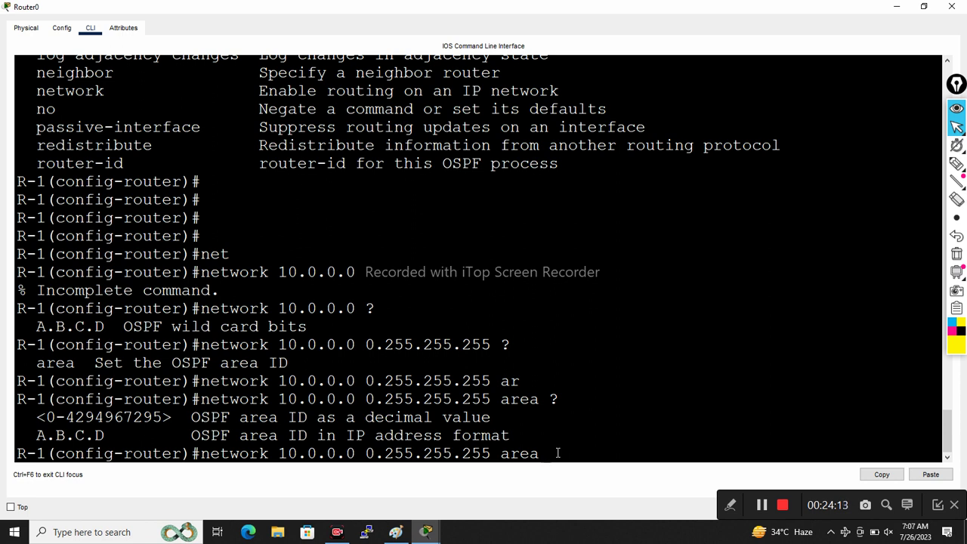
{"action": "type", "text": "5"}
{"action": "key", "text": "Return"}
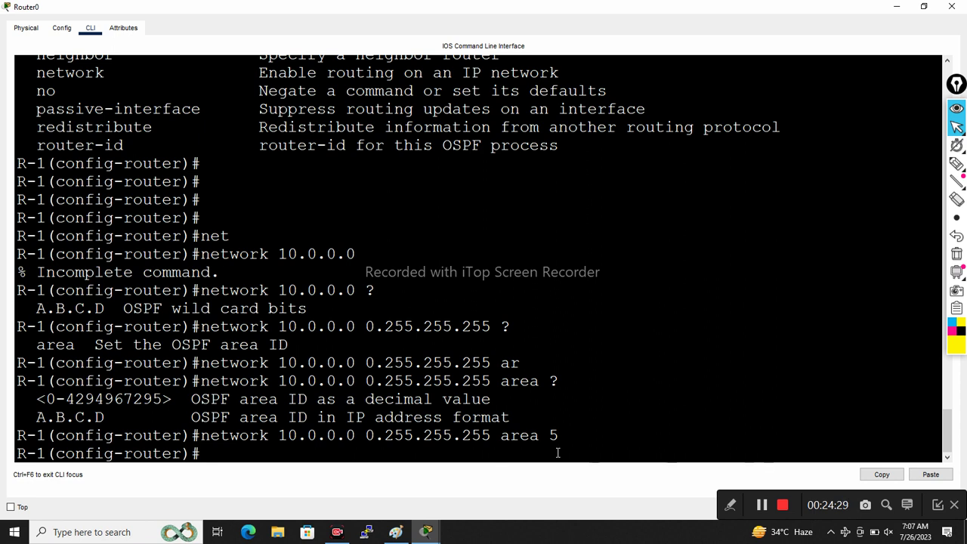
- Start another network command on R-1 and handwrite the list "1) Per networks", "2) Per IP", "3) Per interface" beside it
{"action": "type", "text": "net"}
{"action": "key", "text": "Tab"}
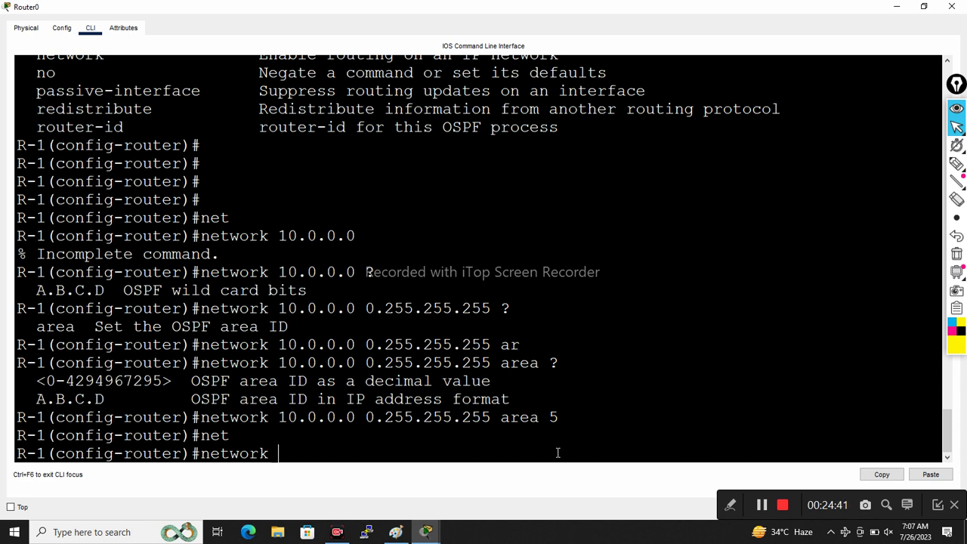
{"action": "left_click", "coordinate": [956, 163]}
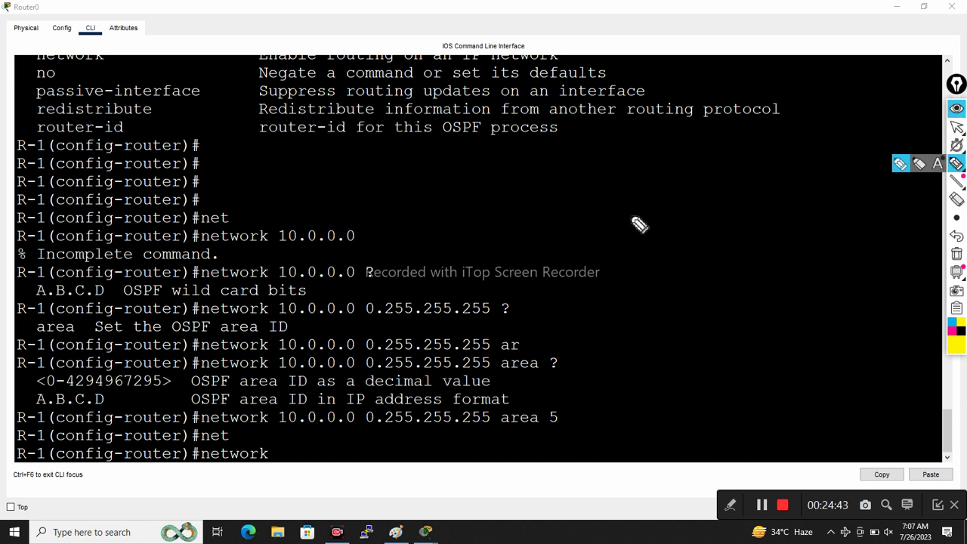
{"action": "mouse_move", "coordinate": [599, 219]}
{"action": "left_mouse_down"}
{"action": "mouse_move", "coordinate": [613, 234]}
{"action": "mouse_move", "coordinate": [630, 224]}
{"action": "mouse_move", "coordinate": [634, 205]}
{"action": "mouse_move", "coordinate": [703, 188]}
{"action": "mouse_move", "coordinate": [712, 173]}
{"action": "mouse_move", "coordinate": [727, 176]}
{"action": "mouse_move", "coordinate": [768, 142]}
{"action": "mouse_move", "coordinate": [793, 145]}
{"action": "left_mouse_up"}
{"action": "left_click", "coordinate": [662, 192]}
{"action": "left_click_drag", "start_coordinate": [598, 252], "coordinate": [629, 277]}
{"action": "mouse_move", "coordinate": [638, 241]}
{"action": "left_mouse_down"}
{"action": "mouse_move", "coordinate": [641, 264]}
{"action": "mouse_move", "coordinate": [673, 242]}
{"action": "left_mouse_up"}
{"action": "mouse_move", "coordinate": [710, 213]}
{"action": "left_mouse_down"}
{"action": "mouse_move", "coordinate": [707, 232]}
{"action": "mouse_move", "coordinate": [724, 220]}
{"action": "mouse_move", "coordinate": [712, 224]}
{"action": "left_mouse_up"}
{"action": "mouse_move", "coordinate": [616, 303]}
{"action": "left_mouse_down"}
{"action": "mouse_move", "coordinate": [637, 325]}
{"action": "mouse_move", "coordinate": [651, 323]}
{"action": "left_mouse_up"}
{"action": "mouse_move", "coordinate": [659, 285]}
{"action": "left_mouse_down"}
{"action": "mouse_move", "coordinate": [662, 312]}
{"action": "mouse_move", "coordinate": [760, 254]}
{"action": "mouse_move", "coordinate": [807, 249]}
{"action": "mouse_move", "coordinate": [816, 220]}
{"action": "mouse_move", "coordinate": [848, 199]}
{"action": "left_mouse_up"}
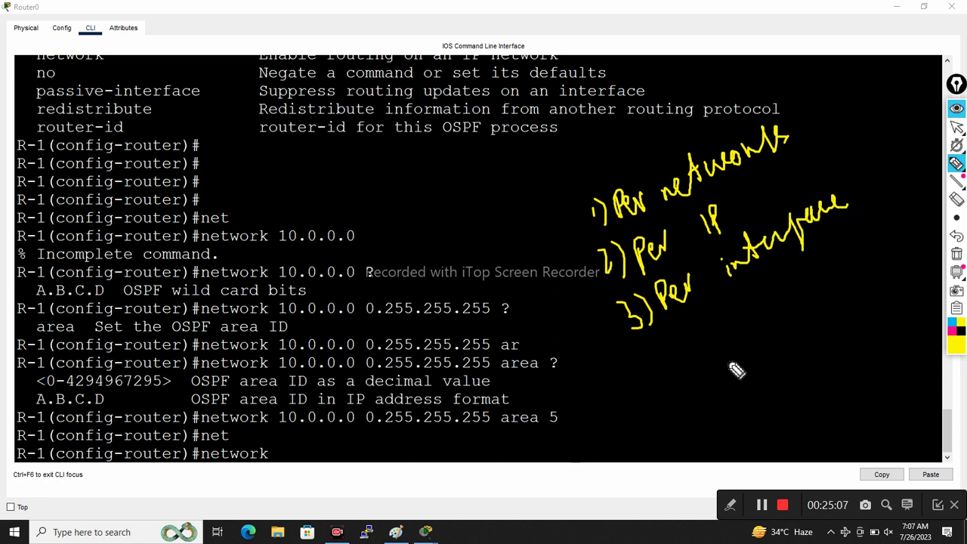
- Add "4) Per device / Platform" as the last item of the handwritten list
{"action": "left_click_drag", "start_coordinate": [646, 349], "coordinate": [660, 361]}
{"action": "mouse_move", "coordinate": [655, 351]}
{"action": "left_mouse_down"}
{"action": "mouse_move", "coordinate": [657, 368]}
{"action": "mouse_move", "coordinate": [688, 373]}
{"action": "mouse_move", "coordinate": [715, 339]}
{"action": "mouse_move", "coordinate": [772, 308]}
{"action": "mouse_move", "coordinate": [783, 280]}
{"action": "mouse_move", "coordinate": [800, 304]}
{"action": "mouse_move", "coordinate": [813, 291]}
{"action": "left_mouse_up"}
{"action": "left_click", "coordinate": [823, 240]}
{"action": "left_click_drag", "start_coordinate": [825, 240], "coordinate": [817, 286]}
{"action": "mouse_move", "coordinate": [841, 255]}
{"action": "left_mouse_down"}
{"action": "mouse_move", "coordinate": [838, 287]}
{"action": "mouse_move", "coordinate": [849, 256]}
{"action": "mouse_move", "coordinate": [868, 276]}
{"action": "mouse_move", "coordinate": [884, 244]}
{"action": "mouse_move", "coordinate": [910, 251]}
{"action": "mouse_move", "coordinate": [939, 234]}
{"action": "left_mouse_up"}
{"action": "mouse_move", "coordinate": [956, 217]}
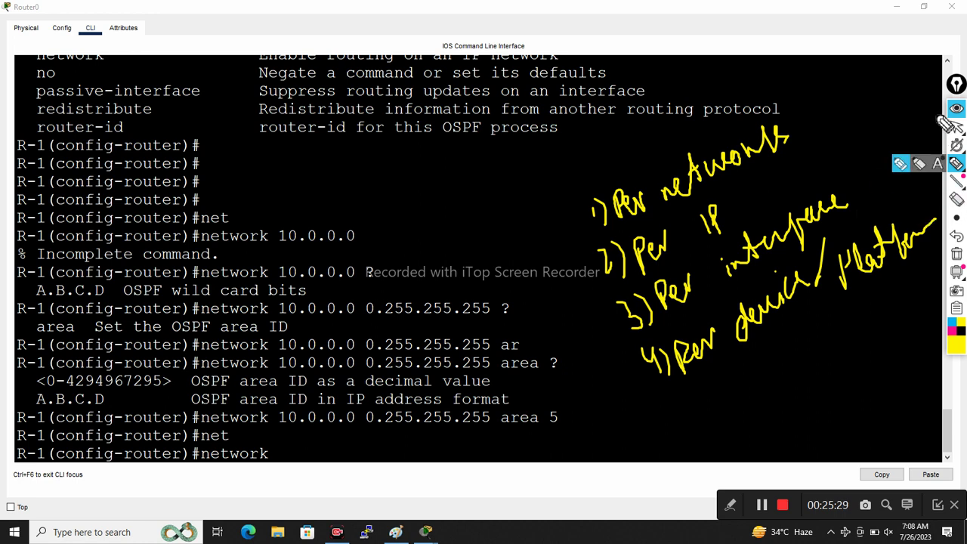
- Tick the "Per networks" and "Per IP" items in the handwritten list, and underline "device" and "Platform"
{"action": "left_click_drag", "start_coordinate": [799, 120], "coordinate": [856, 92]}
{"action": "left_click_drag", "start_coordinate": [731, 214], "coordinate": [771, 182]}
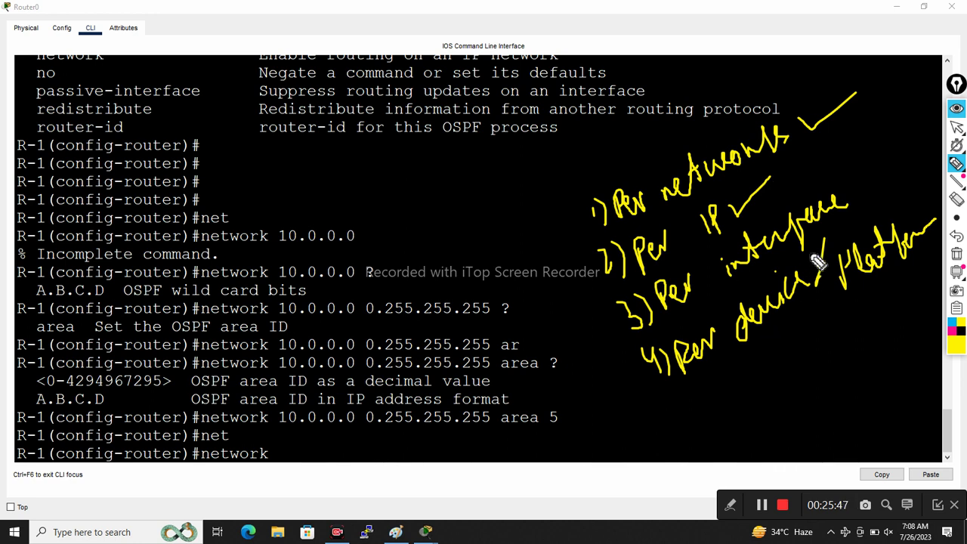
{"action": "left_click_drag", "start_coordinate": [829, 231], "coordinate": [823, 284]}
{"action": "left_click_drag", "start_coordinate": [741, 337], "coordinate": [801, 302]}
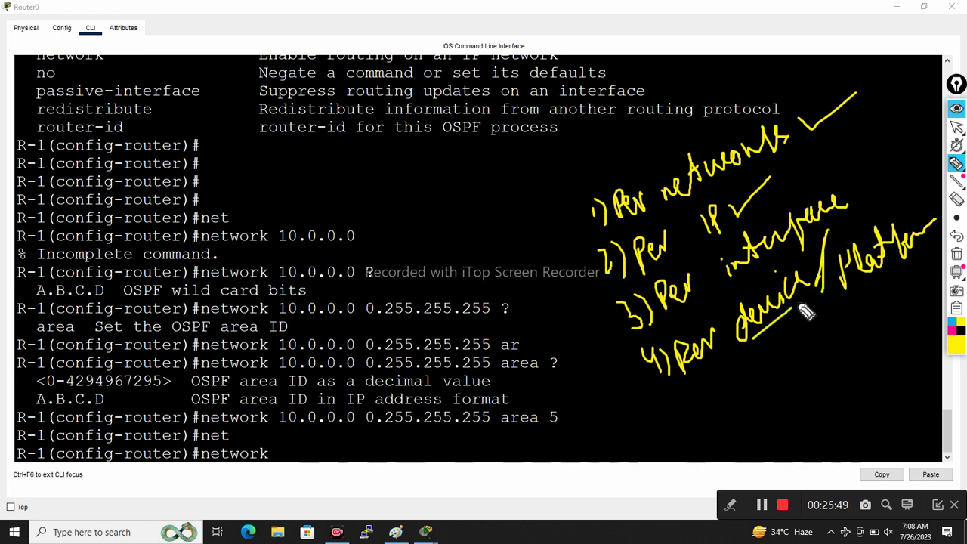
{"action": "left_click_drag", "start_coordinate": [855, 287], "coordinate": [920, 263]}
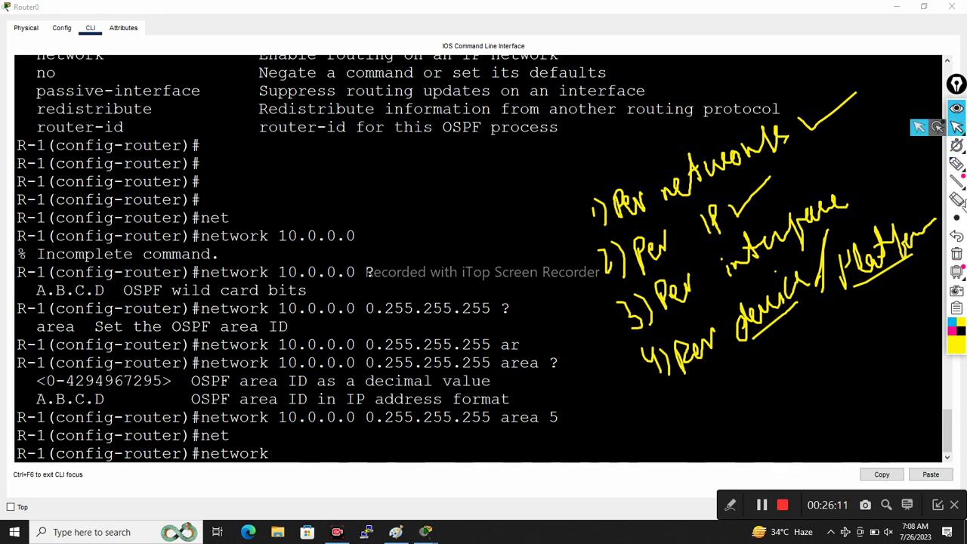
- Clear the handwritten list and enter 1.1.1.1 as the address in the pending network command
{"action": "left_click", "coordinate": [956, 198]}
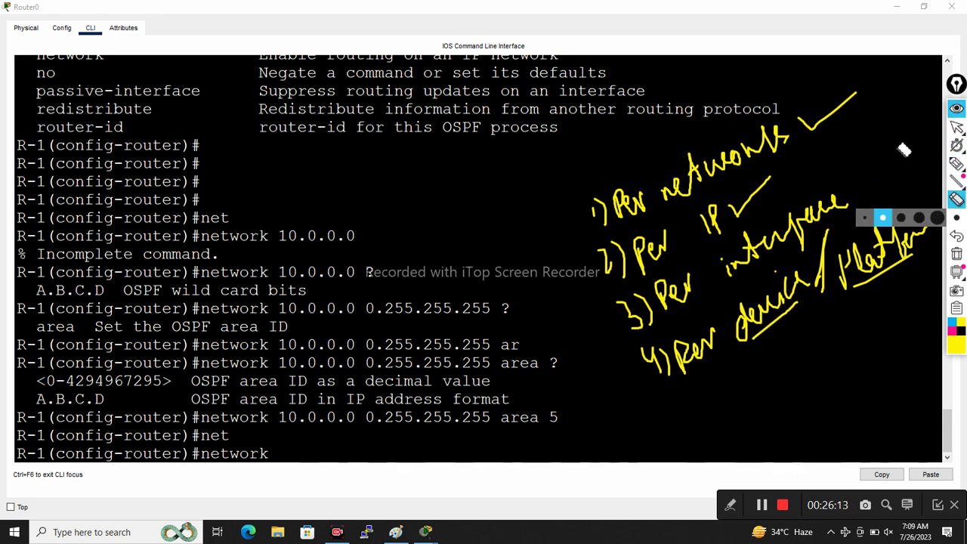
{"action": "left_click", "coordinate": [956, 235]}
{"action": "left_click", "coordinate": [956, 128]}
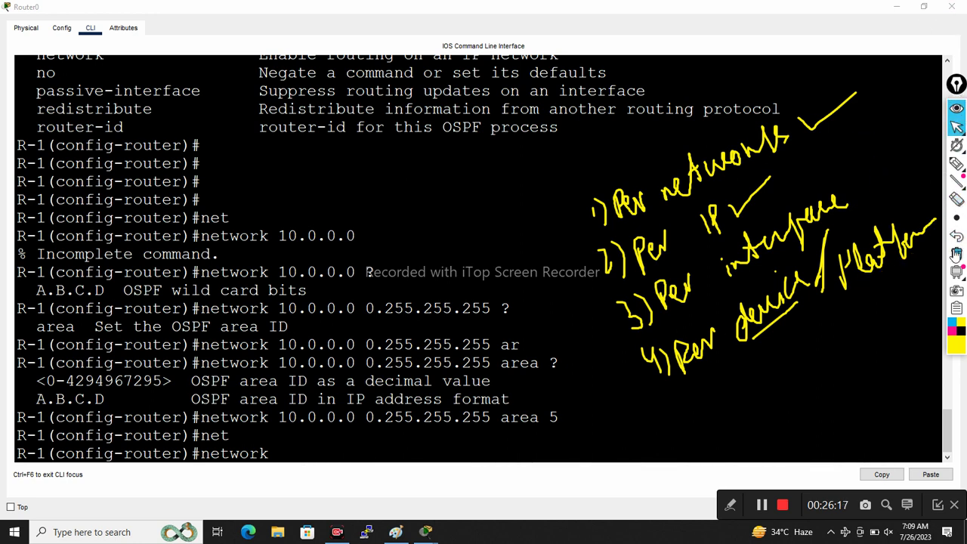
{"action": "left_click", "coordinate": [956, 254]}
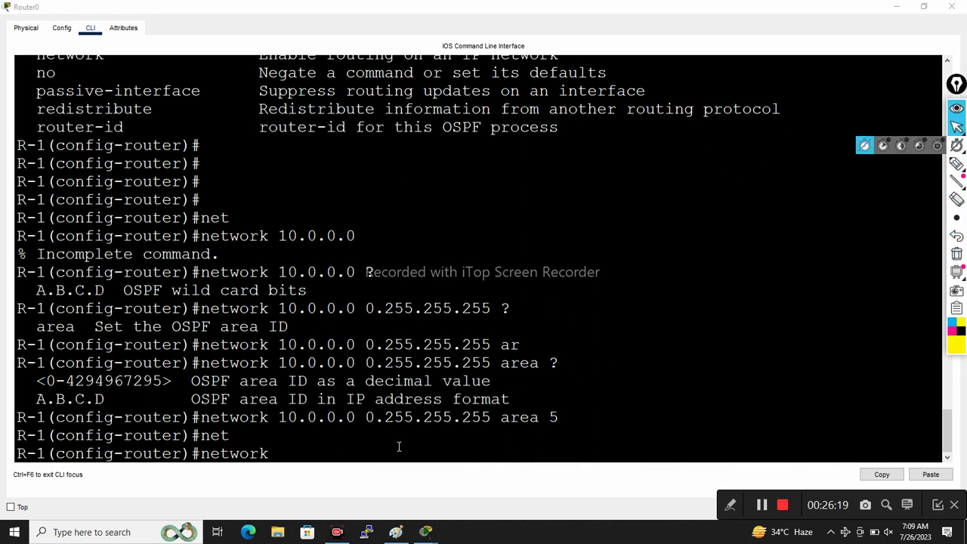
{"action": "type", "text": "1.1.1.1"}
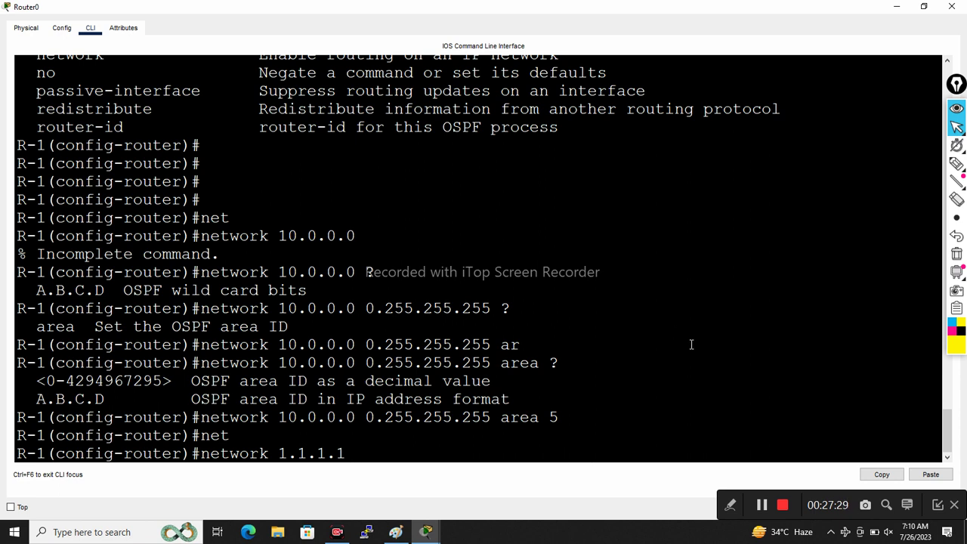
- Mark the spot after 1.1.1.1 in the pending network command and handwrite the labels LA and FA above it
{"action": "left_click", "coordinate": [956, 163]}
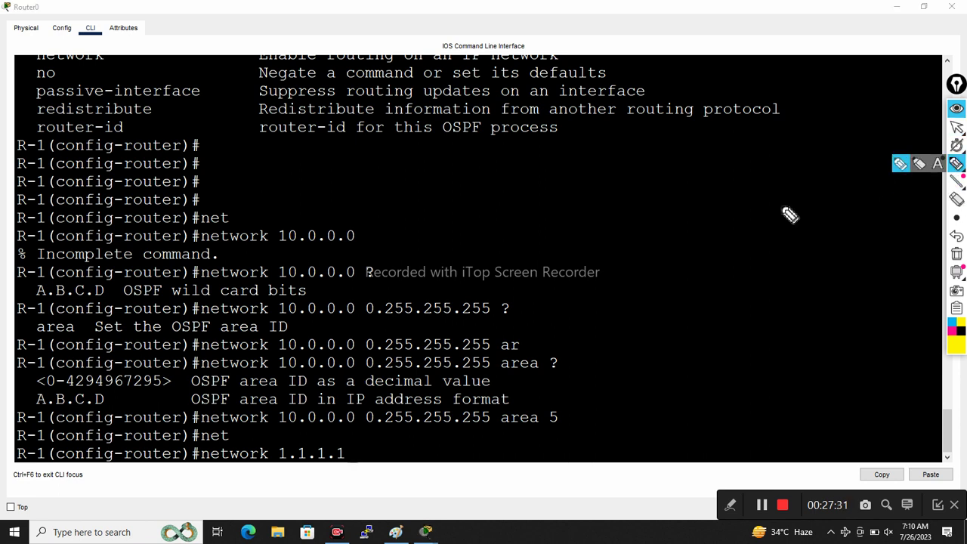
{"action": "left_click_drag", "start_coordinate": [339, 454], "coordinate": [363, 450]}
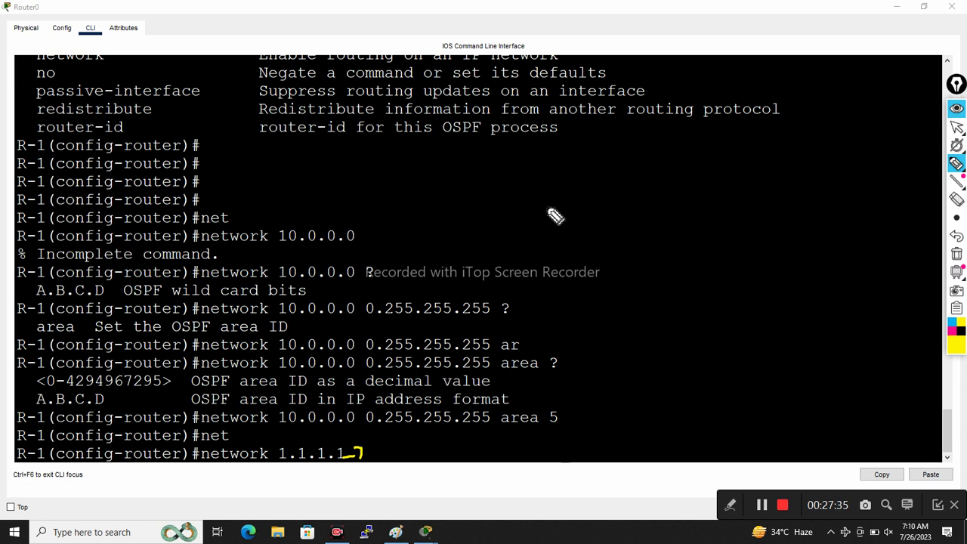
{"action": "mouse_move", "coordinate": [539, 191]}
{"action": "left_mouse_down"}
{"action": "mouse_move", "coordinate": [565, 198]}
{"action": "mouse_move", "coordinate": [566, 180]}
{"action": "mouse_move", "coordinate": [573, 192]}
{"action": "left_mouse_up"}
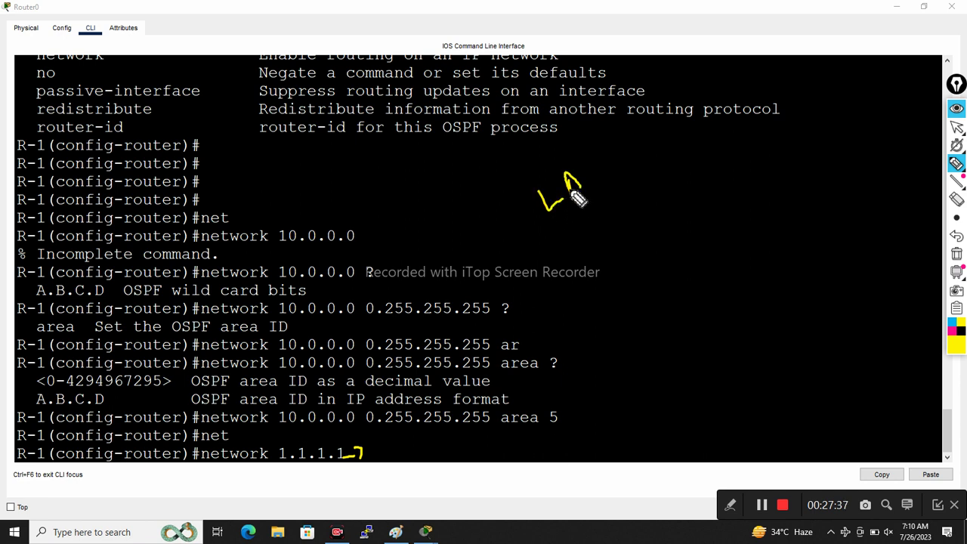
{"action": "mouse_move", "coordinate": [567, 231]}
{"action": "left_mouse_down"}
{"action": "mouse_move", "coordinate": [577, 239]}
{"action": "mouse_move", "coordinate": [585, 224]}
{"action": "mouse_move", "coordinate": [588, 233]}
{"action": "left_mouse_up"}
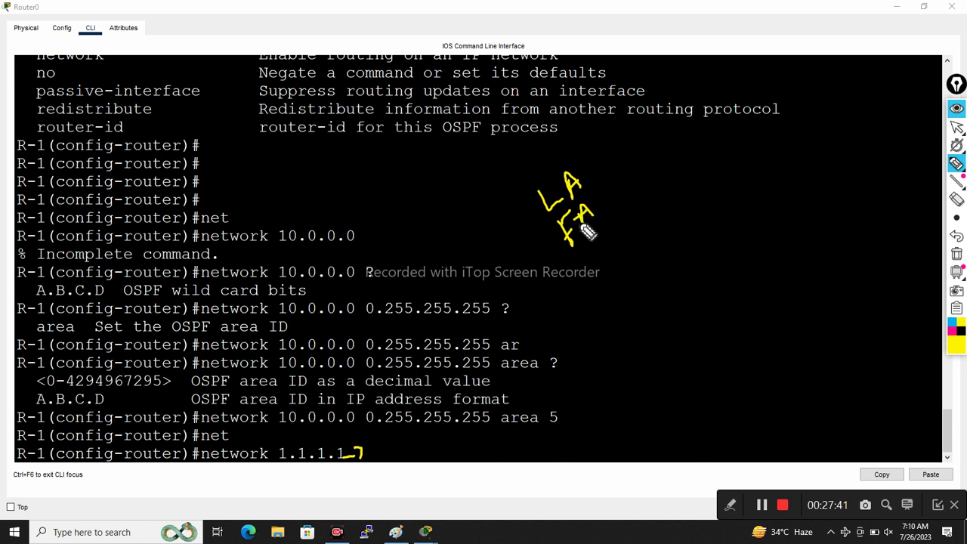
- Handwrite the subtraction 1.1.1.1 minus 1.1.1.1 beside LA and FA, striking through the matching octets and writing 0.0.0.0 as the result
{"action": "mouse_move", "coordinate": [609, 147]}
{"action": "left_mouse_down"}
{"action": "mouse_move", "coordinate": [608, 156]}
{"action": "mouse_move", "coordinate": [684, 136]}
{"action": "left_mouse_up"}
{"action": "left_click", "coordinate": [617, 152]}
{"action": "mouse_move", "coordinate": [617, 179]}
{"action": "left_mouse_down"}
{"action": "mouse_move", "coordinate": [642, 186]}
{"action": "mouse_move", "coordinate": [703, 155]}
{"action": "left_mouse_up"}
{"action": "left_click", "coordinate": [620, 222]}
{"action": "left_click_drag", "start_coordinate": [620, 222], "coordinate": [747, 150]}
{"action": "left_click_drag", "start_coordinate": [699, 94], "coordinate": [603, 215]}
{"action": "mouse_move", "coordinate": [707, 134]}
{"action": "left_mouse_down"}
{"action": "mouse_move", "coordinate": [622, 224]}
{"action": "mouse_move", "coordinate": [652, 240]}
{"action": "mouse_move", "coordinate": [759, 186]}
{"action": "mouse_move", "coordinate": [749, 181]}
{"action": "left_mouse_up"}
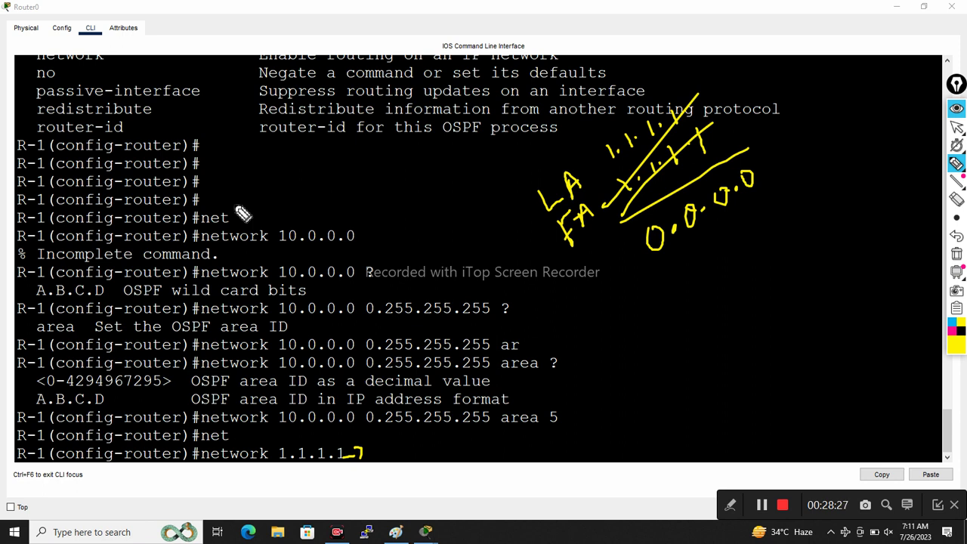
- Clear the handwritten wildcard mask calculation and leave drawing mode
{"action": "mouse_move", "coordinate": [950, 223]}
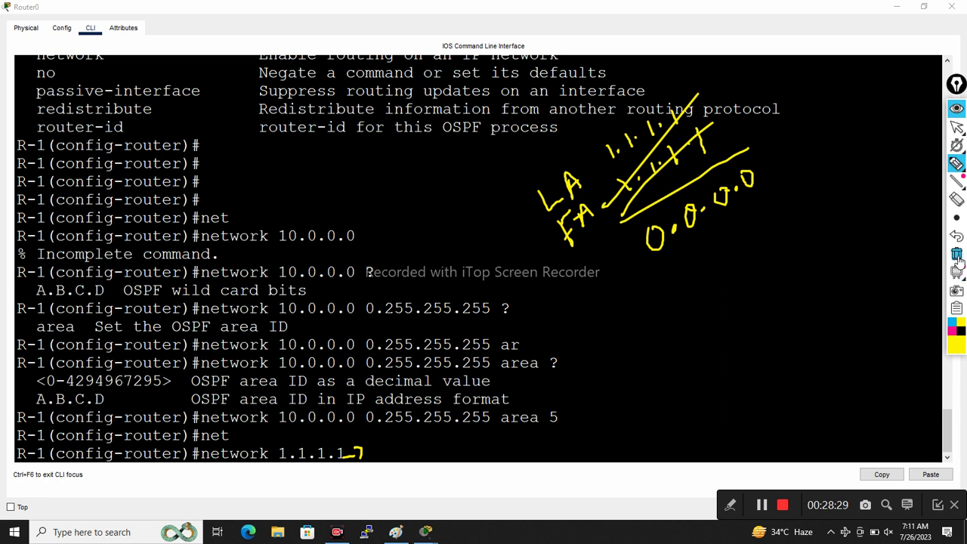
{"action": "left_click", "coordinate": [956, 253]}
{"action": "left_click", "coordinate": [956, 128]}
- Complete R-1's pending network command for 1.1.1.1 with wildcard mask 0.0.0.0 and area 5, and run it
{"action": "left_click", "coordinate": [395, 437]}
{"action": "type", "text": "0.0."}
{"action": "type", "text": "0..0.0"}
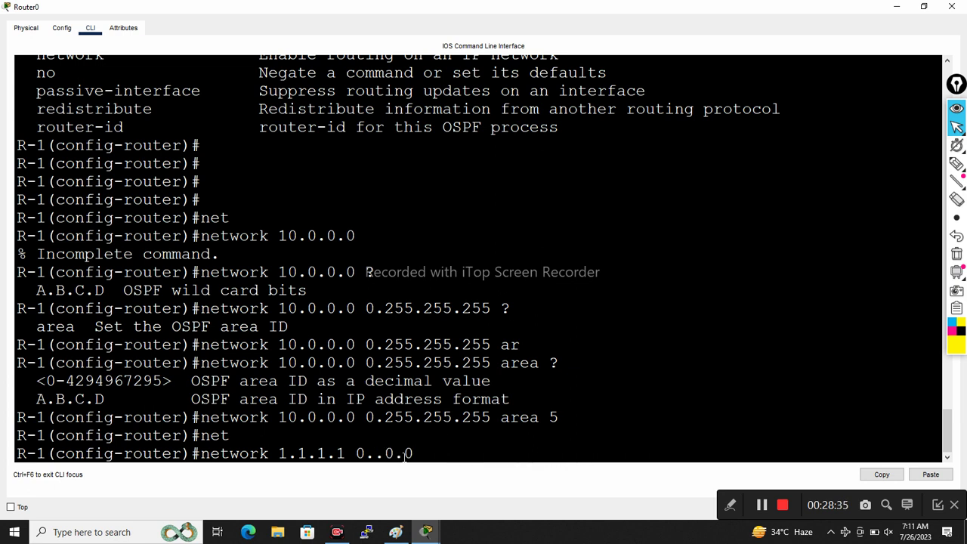
{"action": "key", "text": "BackSpace"}
{"action": "key", "text": "BackSpace"}
{"action": "key", "text": "BackSpace"}
{"action": "type", "text": "0.0.0 are"}
{"action": "key", "text": "Tab"}
{"action": "type", "text": "5"}
{"action": "key", "text": "Return"}
{"action": "key", "text": "Return"}
{"action": "key", "text": "Return"}
{"action": "key", "text": "Return"}
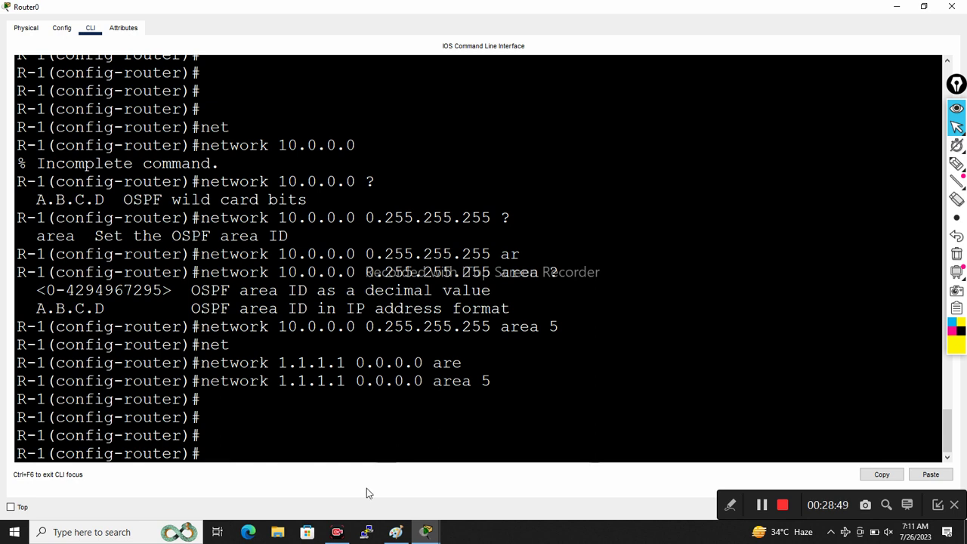
- Switch to Router1's command line and enter privileged mode on R-2 with en
{"action": "mouse_move", "coordinate": [426, 531]}
{"action": "left_click", "coordinate": [475, 469]}
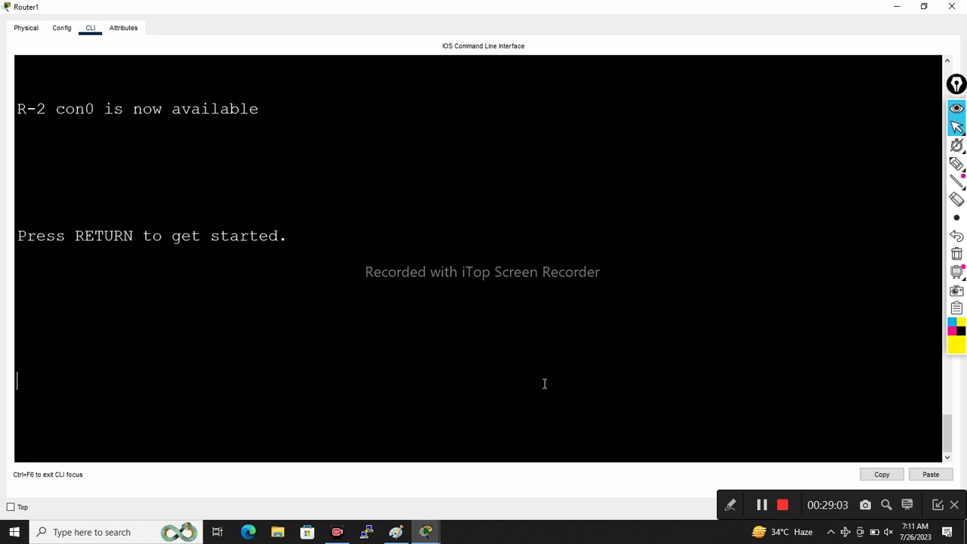
{"action": "key", "text": "Return"}
{"action": "key", "text": "Return"}
{"action": "key", "text": "Return"}
{"action": "type", "text": "en"}
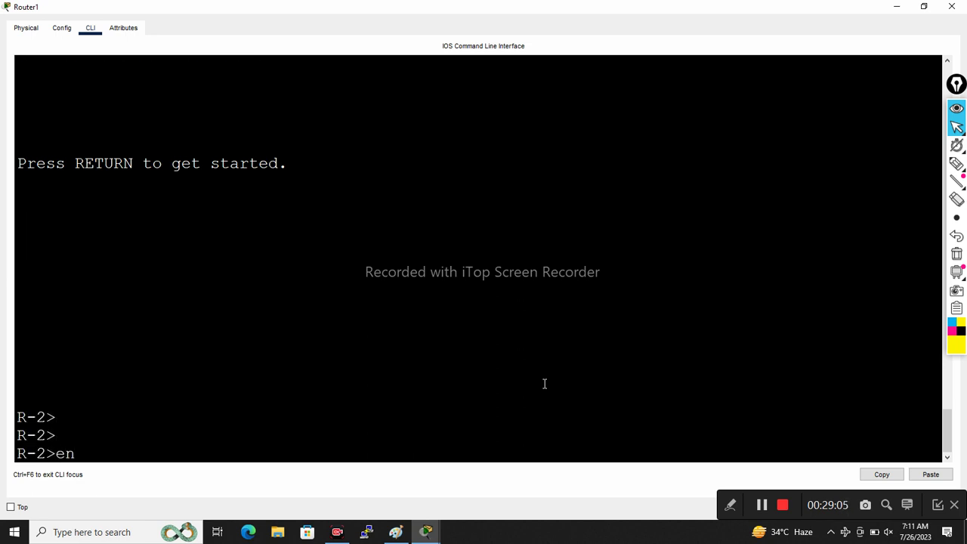
{"action": "key", "text": "Return"}
{"action": "key", "text": "Return"}
{"action": "key", "text": "Return"}
{"action": "key", "text": "Return"}
{"action": "key", "text": "Return"}
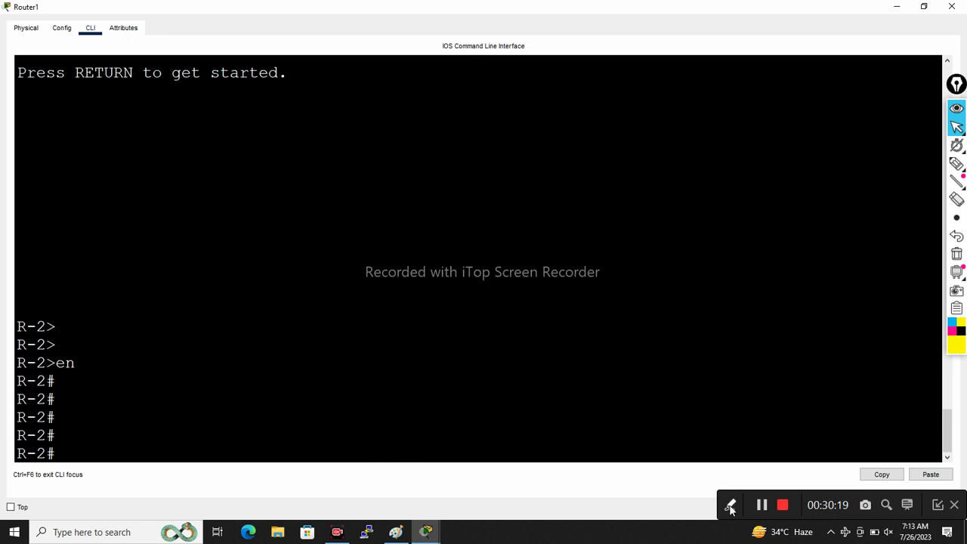
- Run the pending router ospf 1 command on R-2 to enter OSPF configuration mode
{"action": "left_click", "coordinate": [761, 504]}
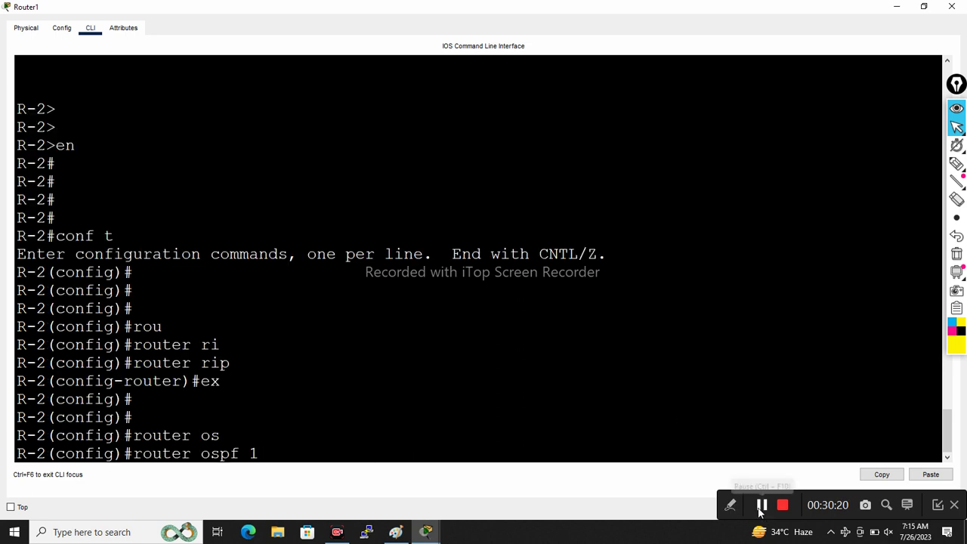
{"action": "key", "text": "Return"}
{"action": "key", "text": "Return"}
{"action": "key", "text": "Return"}
{"action": "key", "text": "Return"}
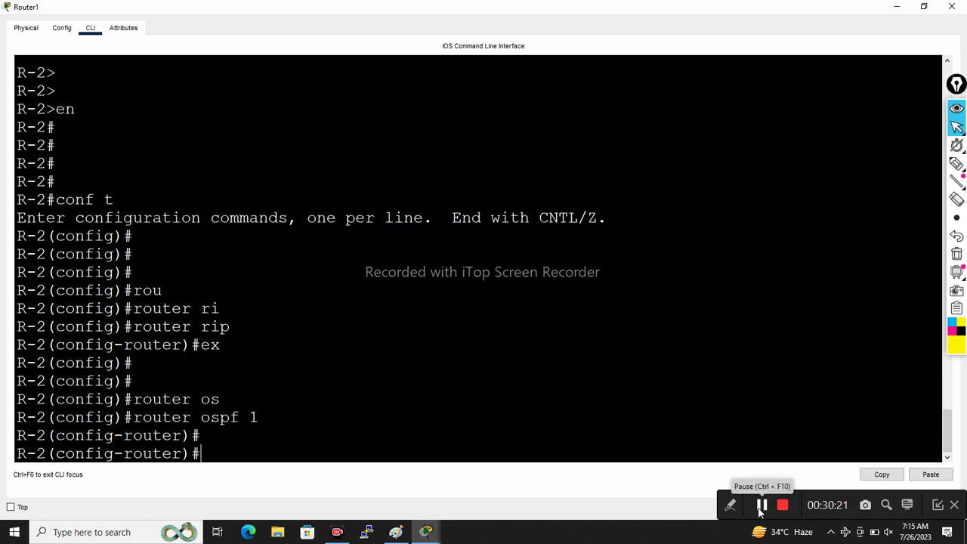
- Start a network command on R-2 for the address 1.1.1.2
{"action": "type", "text": "net"}
{"action": "key", "text": "Tab"}
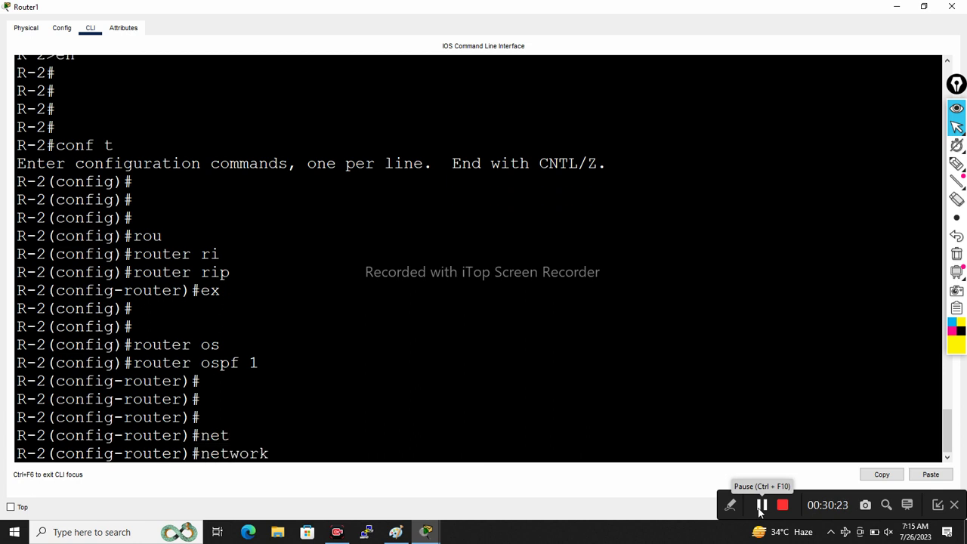
{"action": "type", "text": "1.1.1.2"}
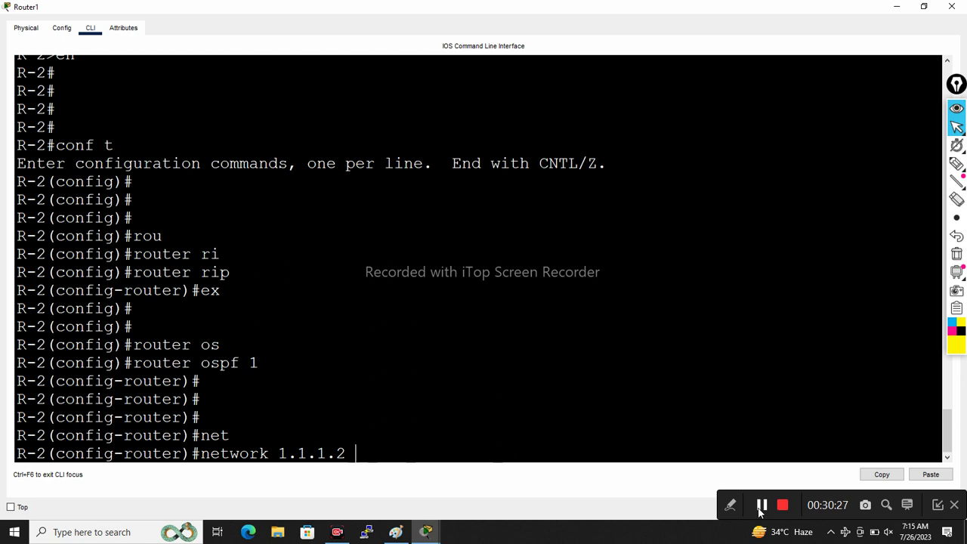
{"action": "key", "text": "Tab"}
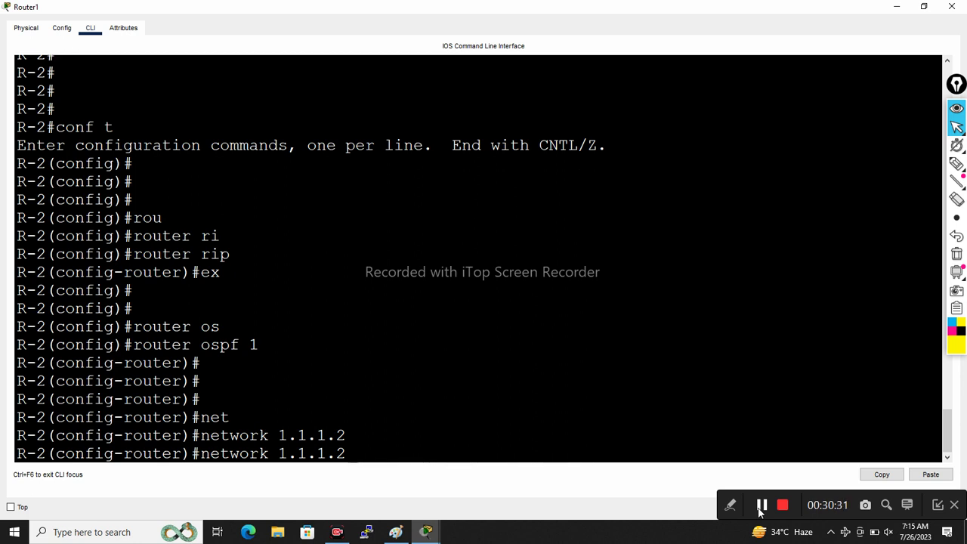
- Highlight the address 1.1.1.2 in R-2's pending network command and add wildcard mask 0.0.0.0 and the area keyword a
{"action": "type", "text": "1.1.1.2"}
{"action": "key", "text": "BackSpace"}
{"action": "key", "text": "BackSpace"}
{"action": "key", "text": "BackSpace"}
{"action": "key", "text": "BackSpace"}
{"action": "key", "text": "BackSpace"}
{"action": "key", "text": "BackSpace"}
{"action": "key", "text": "BackSpace"}
{"action": "left_click_drag", "start_coordinate": [352, 453], "coordinate": [278, 446]}
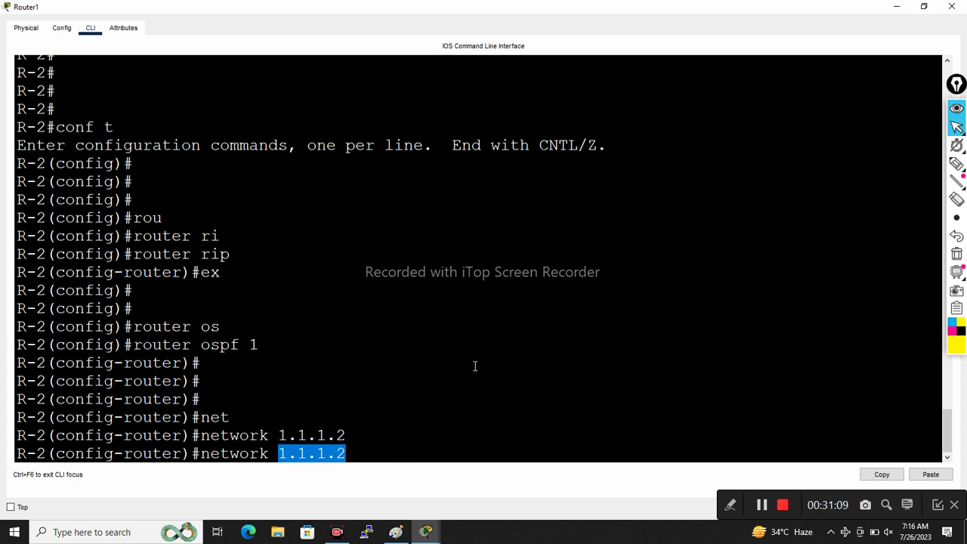
{"action": "type", "text": "0.0.0.0"}
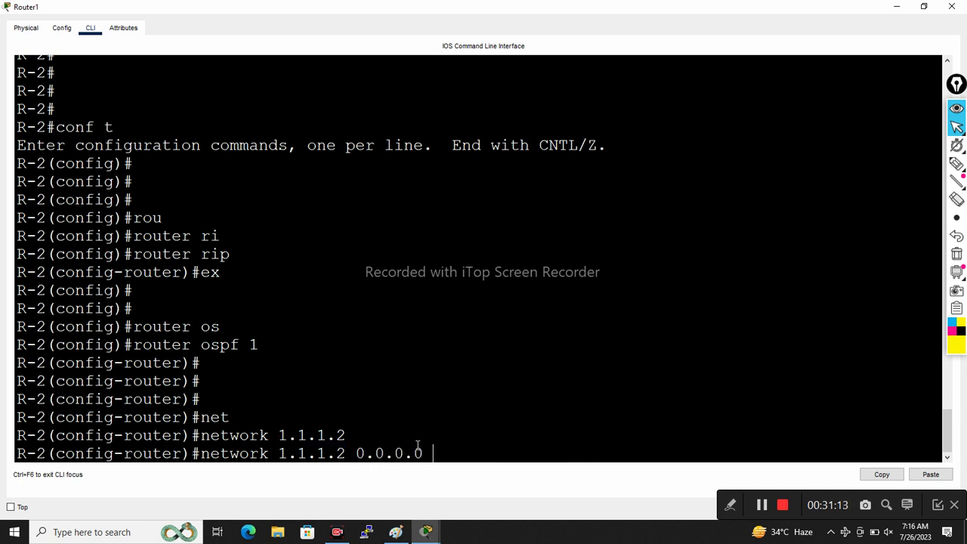
{"action": "type", "text": " a"}
- Examine Router0's command line for the area number in R-1's network commands and its OSPF process ID
{"action": "mouse_move", "coordinate": [426, 531]}
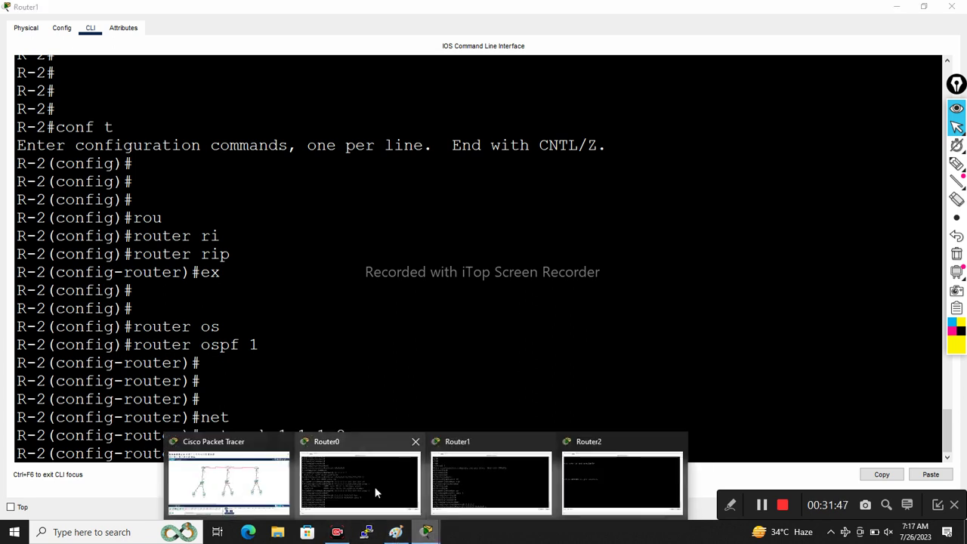
{"action": "left_click", "coordinate": [377, 487]}
{"action": "double_click", "coordinate": [553, 326]}
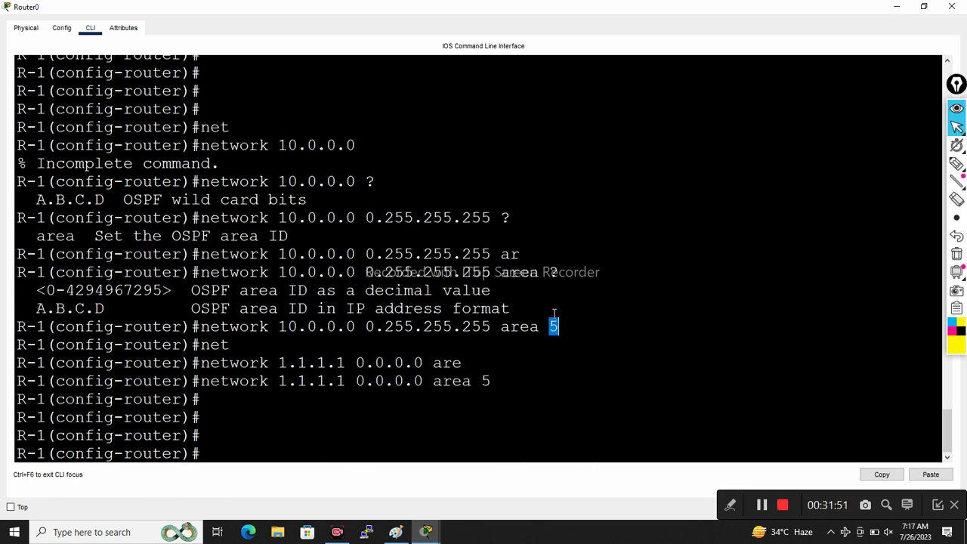
{"action": "scroll", "coordinate": [557, 319], "scroll_direction": "up", "scroll_amount": 2}
{"action": "scroll", "coordinate": [548, 309], "scroll_direction": "down", "scroll_amount": 1}
{"action": "scroll", "coordinate": [548, 308], "scroll_direction": "down", "scroll_amount": 1}
{"action": "double_click", "coordinate": [484, 381]}
{"action": "scroll", "coordinate": [548, 388], "scroll_direction": "up", "scroll_amount": 8}
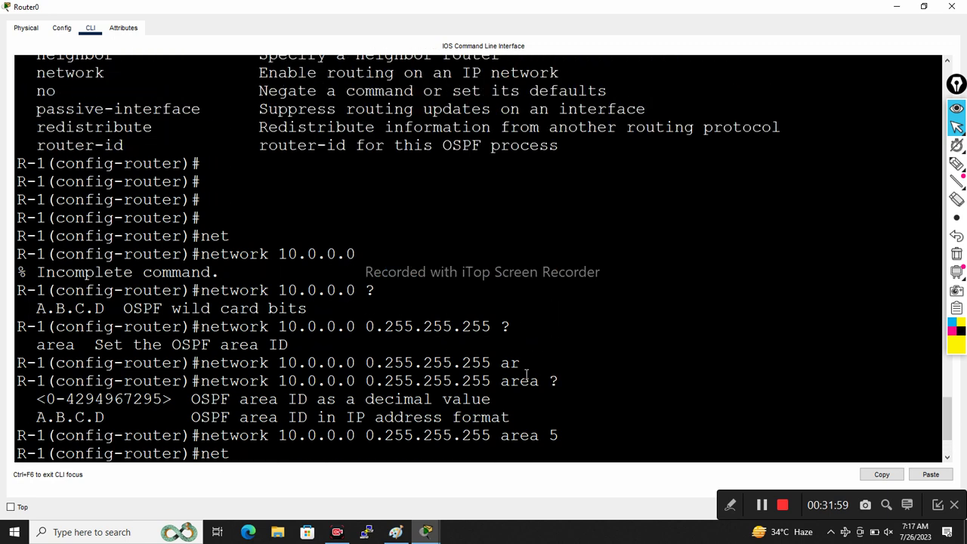
{"action": "double_click", "coordinate": [253, 163]}
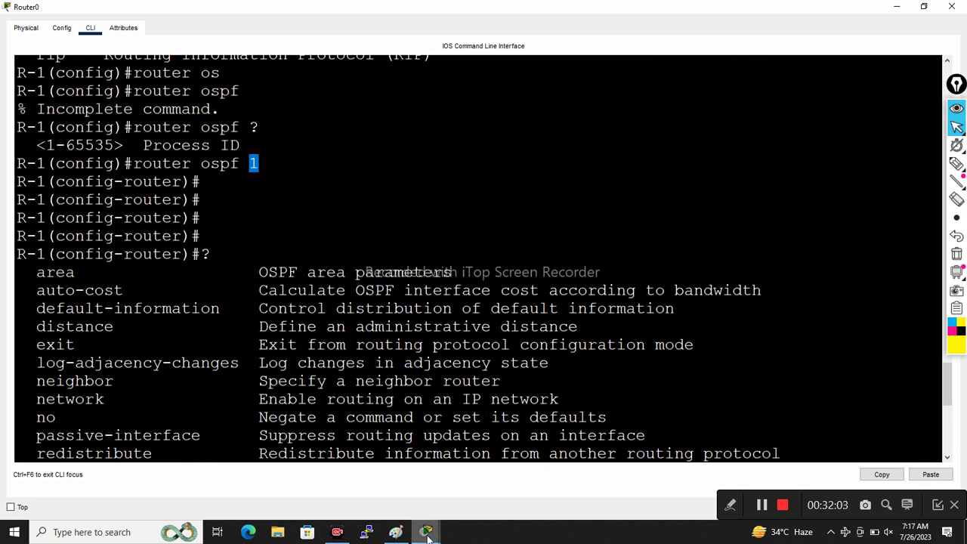
- Return to Router1's command line and complete the pending network 1.1.1.2 0.0.0.0 command with area 5
{"action": "mouse_move", "coordinate": [425, 528]}
{"action": "left_click", "coordinate": [499, 457]}
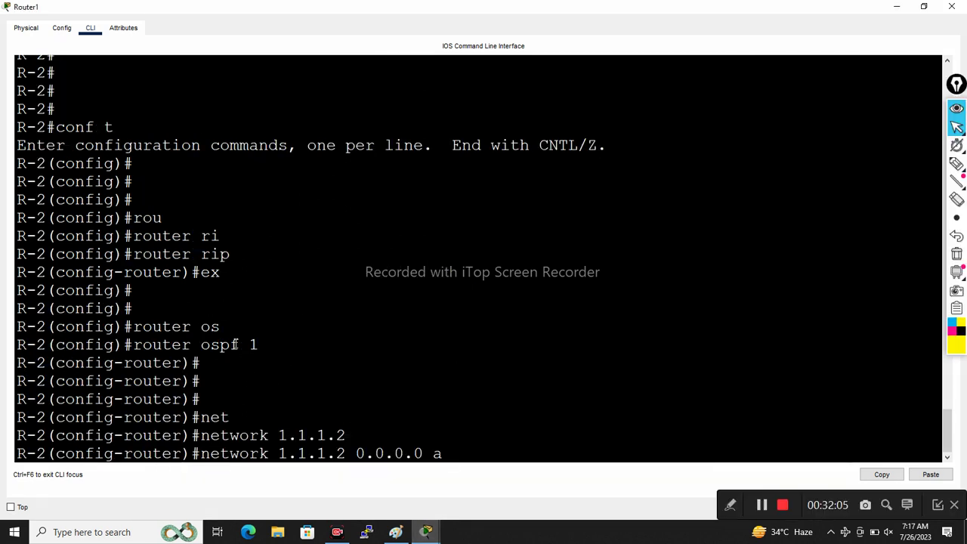
{"action": "left_click_drag", "start_coordinate": [231, 344], "coordinate": [308, 333]}
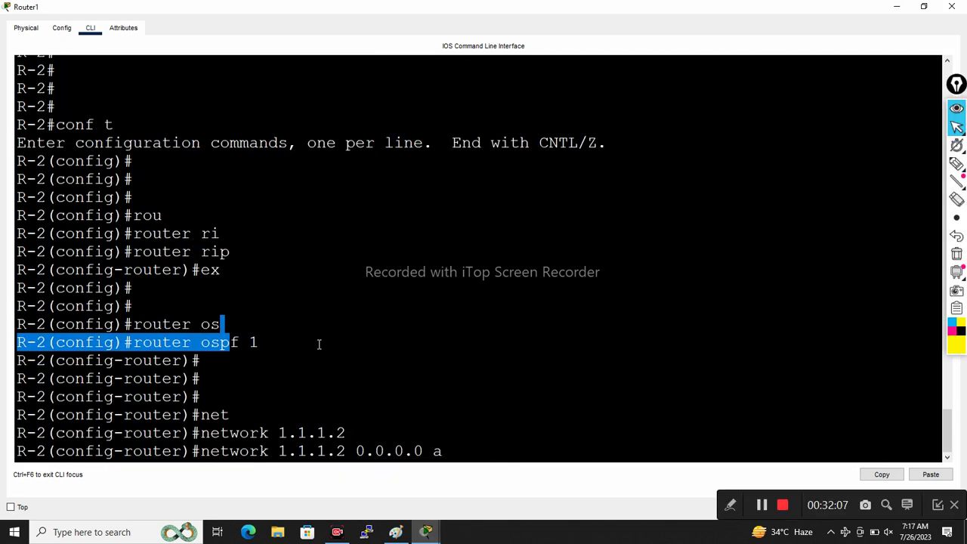
{"action": "left_click", "coordinate": [500, 451]}
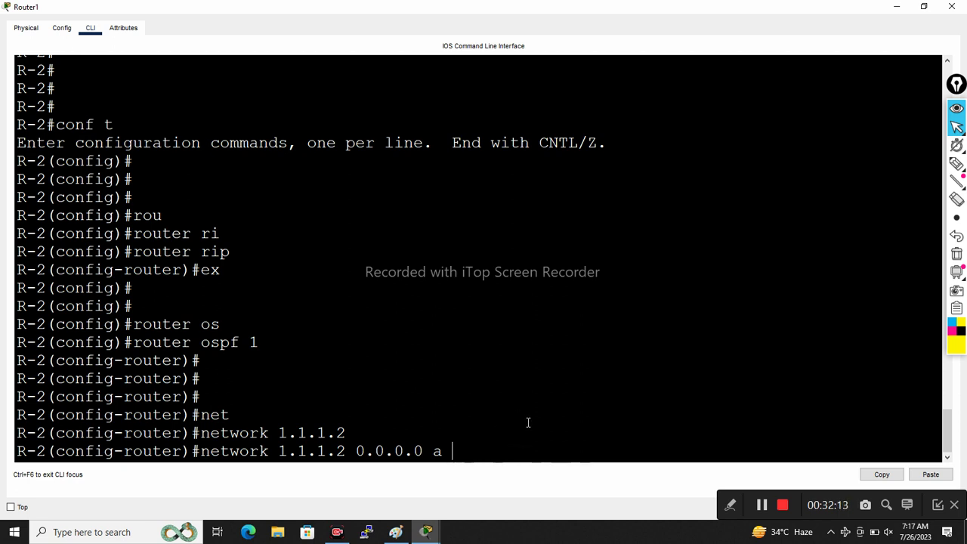
{"action": "type", "text": "5"}
{"action": "key", "text": "Return"}
{"action": "key", "text": "Return"}
{"action": "key", "text": "Return"}
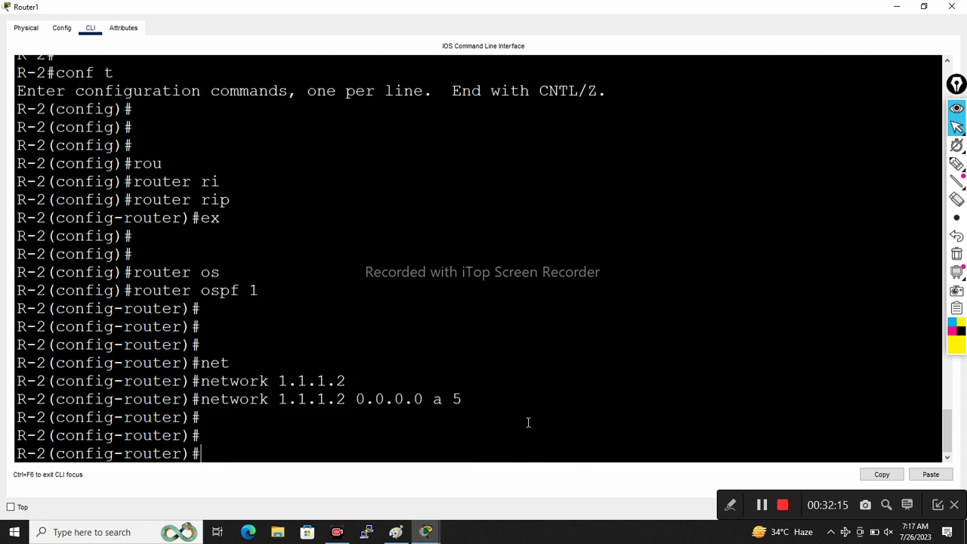
{"action": "type", "text": "net"}
{"action": "key", "text": "Tab"}
{"action": "type", "text": "1"}
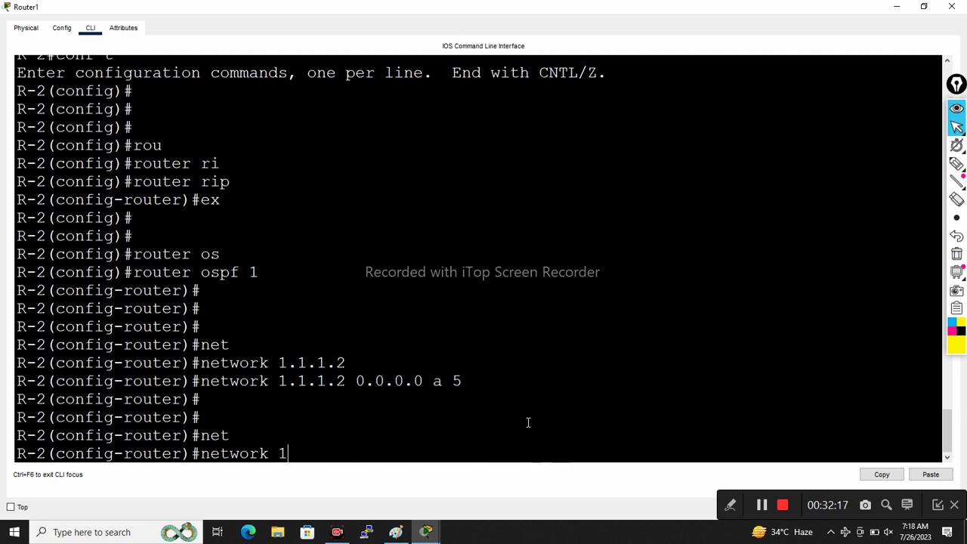
{"action": "type", "text": "72,1"}
{"action": "key", "text": "BackSpace"}
{"action": "key", "text": "BackSpace"}
{"action": "key", "text": "BackSpace"}
{"action": "key", "text": "BackSpace"}
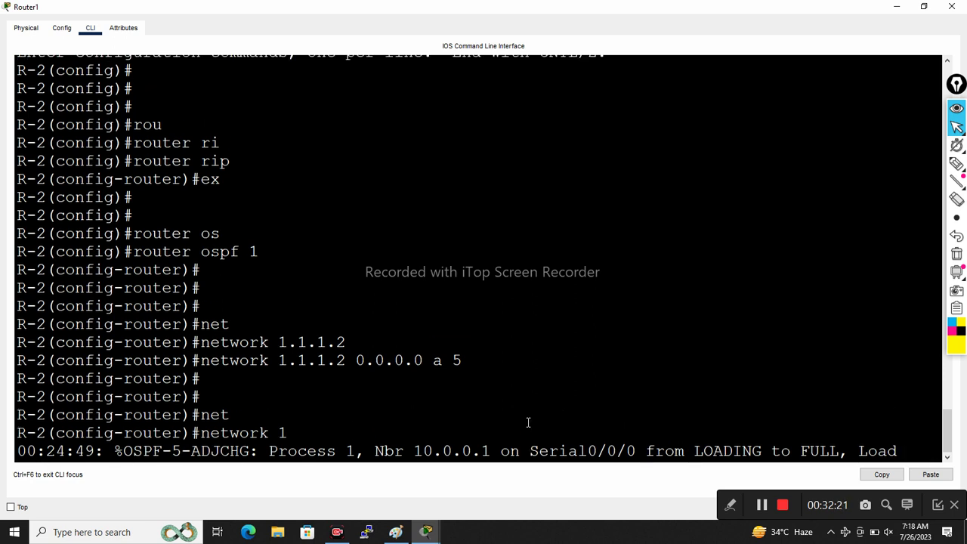
{"action": "key", "text": "Return"}
{"action": "key", "text": "Return"}
{"action": "key", "text": "Return"}
{"action": "key", "text": "Return"}
{"action": "key", "text": "Return"}
- Start another network command on R-2 for the network 172.16.0.0
{"action": "type", "text": "net"}
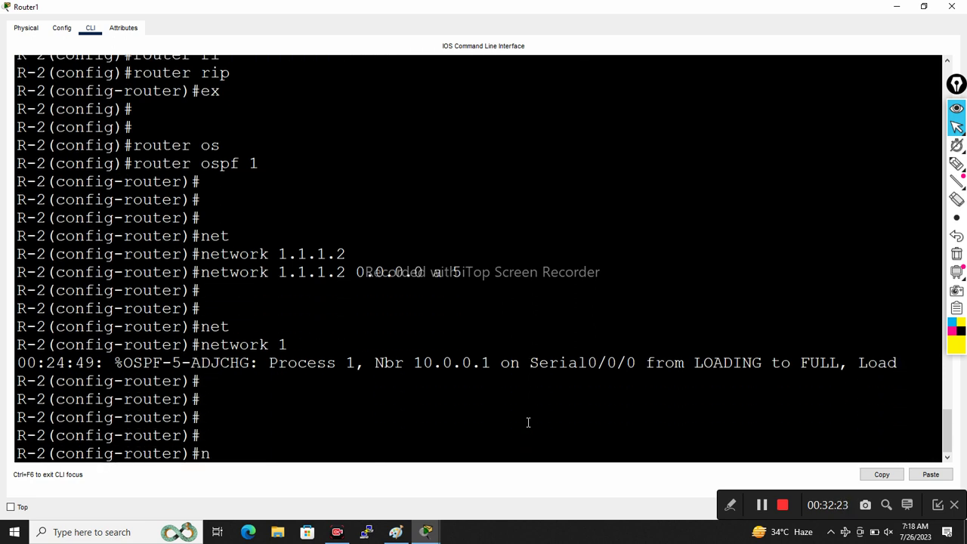
{"action": "key", "text": "Tab"}
{"action": "type", "text": "172,= 1"}
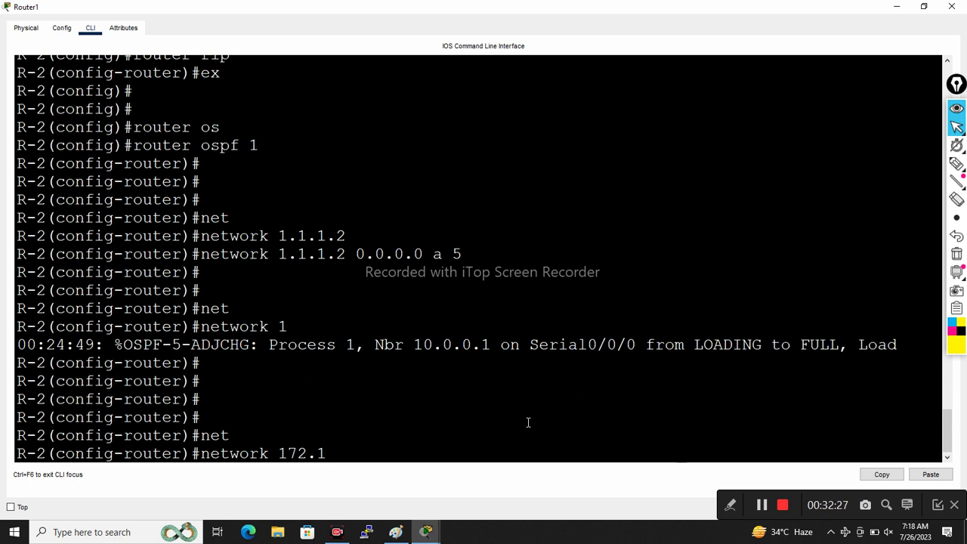
{"action": "type", "text": "6.0.0"}
- Handwrite 172.16.255.255 above 172.16.0.0 with a line beneath, and strike through the matching 172 and 16 octets
{"action": "left_click", "coordinate": [955, 164]}
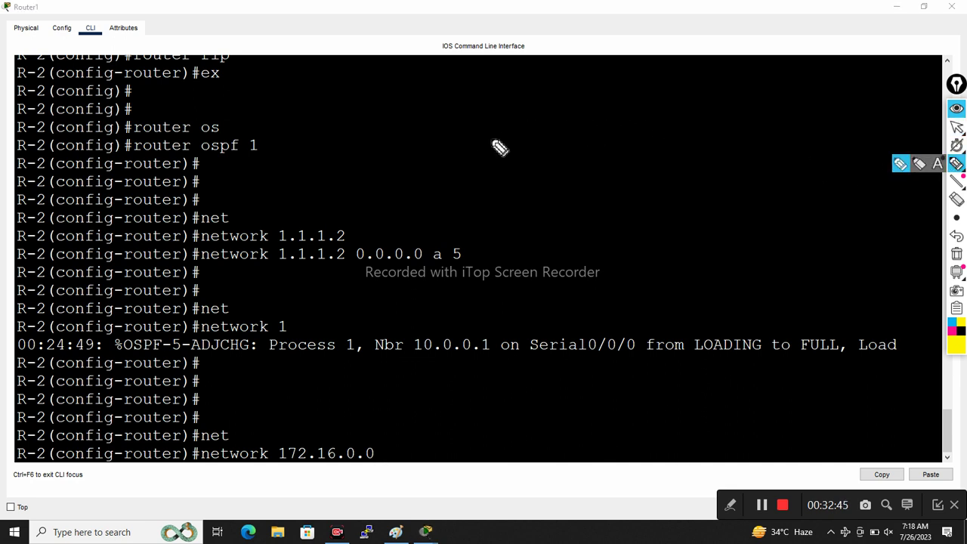
{"action": "mouse_move", "coordinate": [502, 127]}
{"action": "left_mouse_down"}
{"action": "mouse_move", "coordinate": [506, 149]}
{"action": "mouse_move", "coordinate": [533, 130]}
{"action": "mouse_move", "coordinate": [551, 140]}
{"action": "mouse_move", "coordinate": [626, 95]}
{"action": "mouse_move", "coordinate": [629, 82]}
{"action": "mouse_move", "coordinate": [641, 101]}
{"action": "mouse_move", "coordinate": [649, 67]}
{"action": "mouse_move", "coordinate": [662, 99]}
{"action": "mouse_move", "coordinate": [706, 98]}
{"action": "mouse_move", "coordinate": [711, 63]}
{"action": "mouse_move", "coordinate": [710, 103]}
{"action": "left_mouse_up"}
{"action": "left_click", "coordinate": [562, 128]}
{"action": "left_click", "coordinate": [661, 95]}
{"action": "mouse_move", "coordinate": [501, 169]}
{"action": "left_mouse_down"}
{"action": "mouse_move", "coordinate": [501, 195]}
{"action": "mouse_move", "coordinate": [562, 184]}
{"action": "left_mouse_up"}
{"action": "left_click", "coordinate": [576, 180]}
{"action": "mouse_move", "coordinate": [597, 151]}
{"action": "left_mouse_down"}
{"action": "mouse_move", "coordinate": [596, 176]}
{"action": "mouse_move", "coordinate": [606, 163]}
{"action": "left_mouse_up"}
{"action": "left_click", "coordinate": [617, 150]}
{"action": "mouse_move", "coordinate": [643, 135]}
{"action": "left_mouse_down"}
{"action": "mouse_move", "coordinate": [679, 148]}
{"action": "mouse_move", "coordinate": [712, 130]}
{"action": "left_mouse_up"}
{"action": "left_click_drag", "start_coordinate": [494, 221], "coordinate": [798, 140]}
{"action": "left_click_drag", "start_coordinate": [496, 152], "coordinate": [524, 98]}
{"action": "left_click_drag", "start_coordinate": [579, 85], "coordinate": [580, 148]}
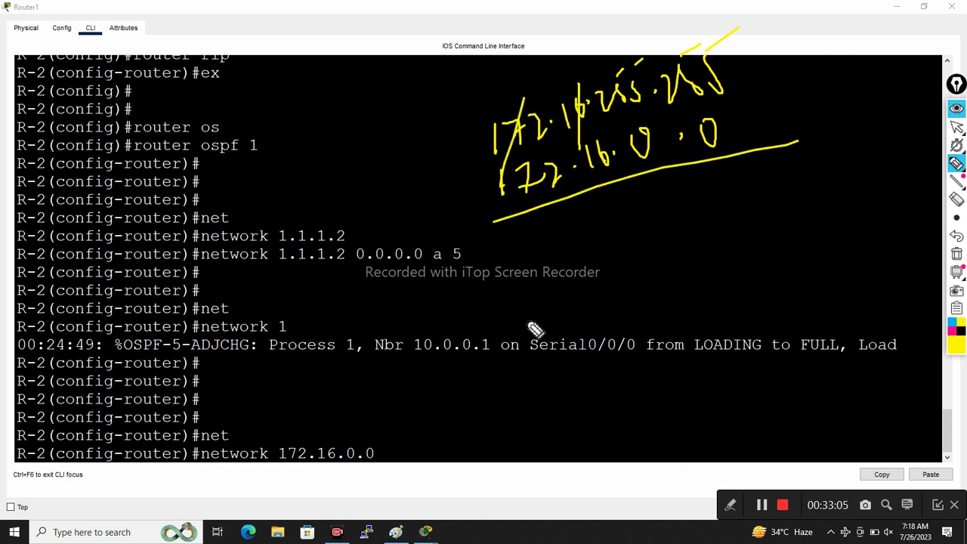
- Handwrite 0.0.255.255 below the line as the resulting wildcard mask
{"action": "left_click_drag", "start_coordinate": [539, 244], "coordinate": [540, 242]}
{"action": "left_click", "coordinate": [560, 240]}
{"action": "mouse_move", "coordinate": [597, 214]}
{"action": "left_mouse_down"}
{"action": "mouse_move", "coordinate": [604, 231]}
{"action": "mouse_move", "coordinate": [598, 215]}
{"action": "mouse_move", "coordinate": [655, 202]}
{"action": "mouse_move", "coordinate": [687, 234]}
{"action": "left_mouse_up"}
{"action": "left_click", "coordinate": [631, 217]}
{"action": "mouse_move", "coordinate": [685, 188]}
{"action": "left_mouse_down"}
{"action": "mouse_move", "coordinate": [707, 225]}
{"action": "mouse_move", "coordinate": [728, 178]}
{"action": "mouse_move", "coordinate": [772, 207]}
{"action": "mouse_move", "coordinate": [785, 204]}
{"action": "left_mouse_up"}
{"action": "left_click", "coordinate": [738, 202]}
{"action": "mouse_move", "coordinate": [784, 162]}
{"action": "left_mouse_down"}
{"action": "mouse_move", "coordinate": [812, 153]}
{"action": "mouse_move", "coordinate": [782, 198]}
{"action": "left_mouse_up"}
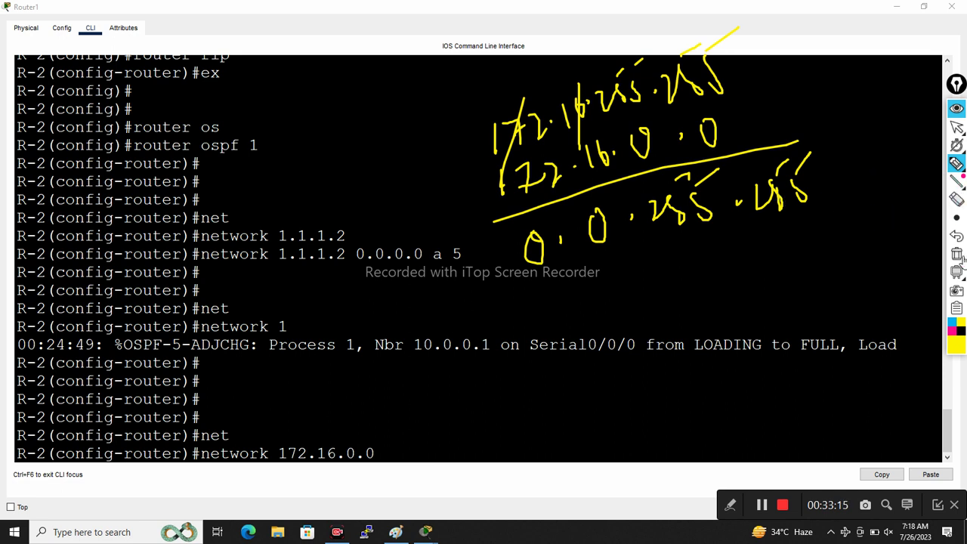
- Clear the handwriting and add wildcard mask 0.0.255.255 and area 5 (a 5) to R-2's pending network 172.16.0.0 command
{"action": "left_click", "coordinate": [956, 254]}
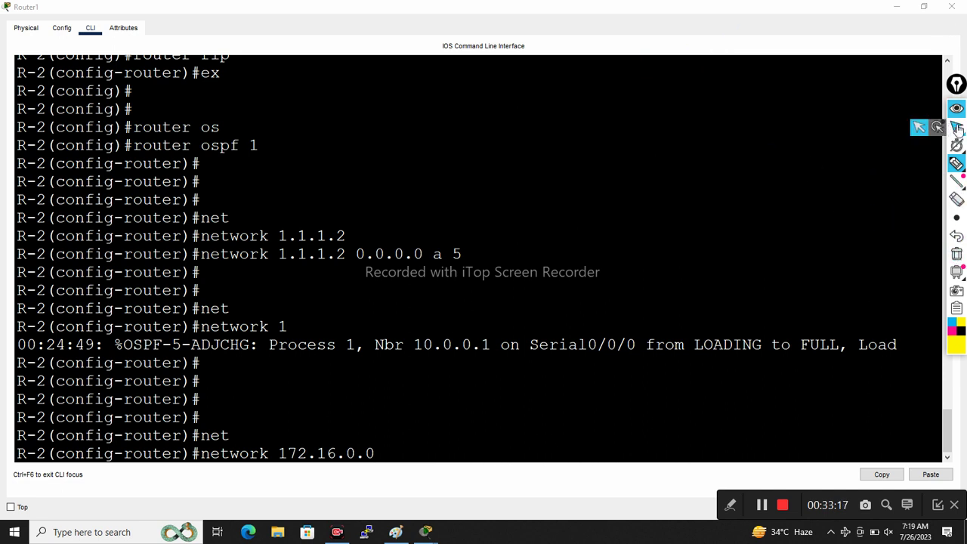
{"action": "left_click", "coordinate": [449, 453]}
{"action": "type", "text": "0.0.255.255 a 5"}
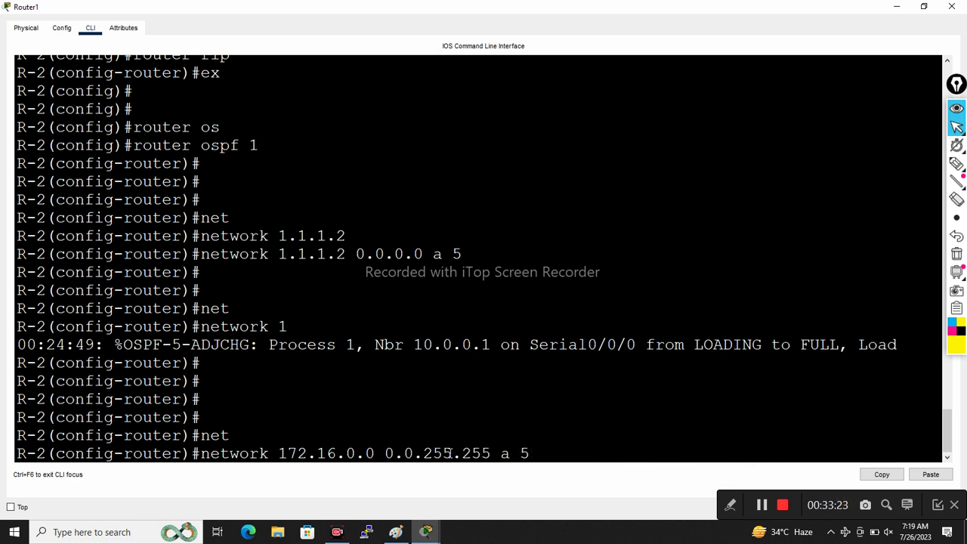
- Submit R-2's pending 172.16.0.0 network command and add network 2.1.1.1 with wildcard mask 0.0.0.0 in area 5 (a 5)
{"action": "key", "text": "Return"}
{"action": "key", "text": "Return"}
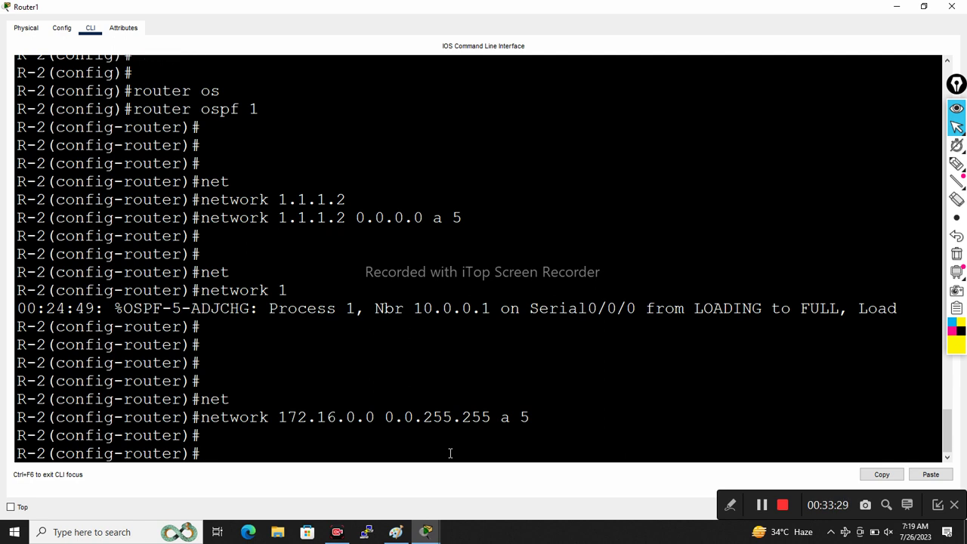
{"action": "type", "text": "net"}
{"action": "key", "text": "Tab"}
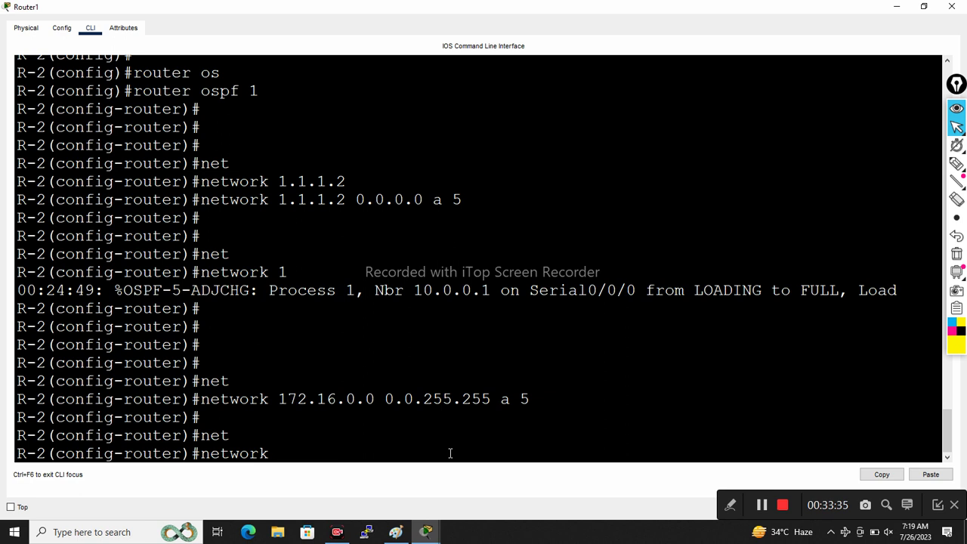
{"action": "type", "text": "2.1.1.1"}
{"action": "type", "text": "0.0.0.0 a 1"}
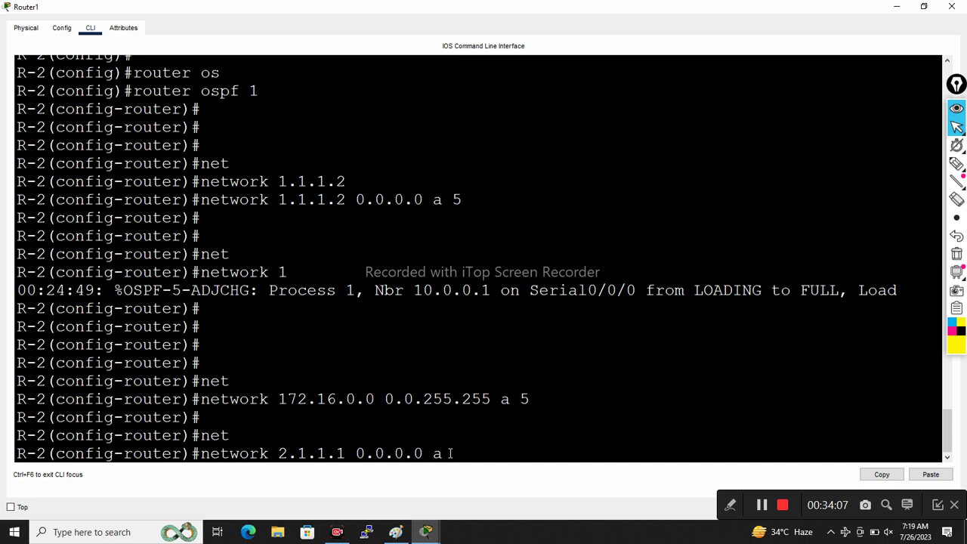
{"action": "key", "text": "BackSpace"}
{"action": "type", "text": "5"}
{"action": "key", "text": "Return"}
{"action": "key", "text": "Return"}
{"action": "key", "text": "Return"}
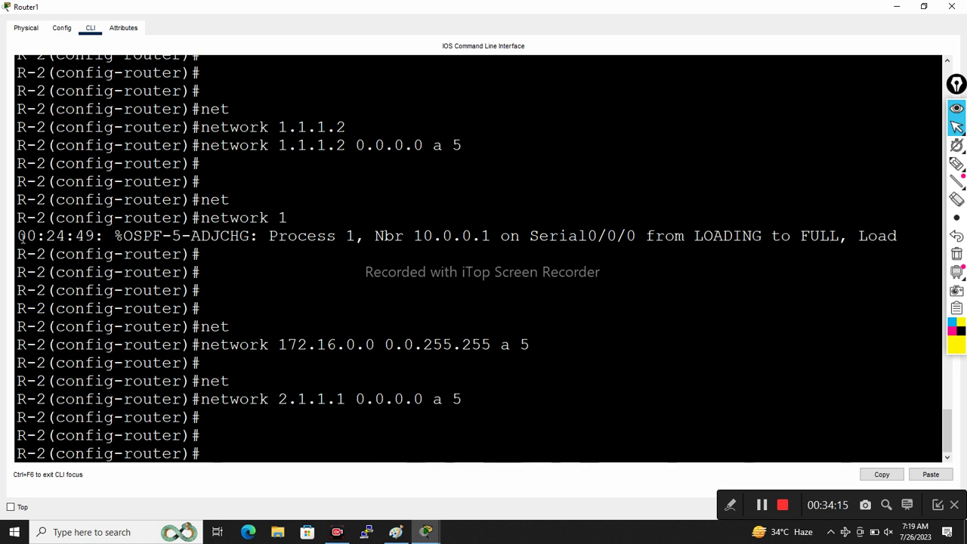
- Highlight in turn the OSPF-5-ADJCHG, Process 1 and Serial0/0/0 parts of R-2's adjacency message
{"action": "left_click_drag", "start_coordinate": [17, 236], "coordinate": [250, 235]}
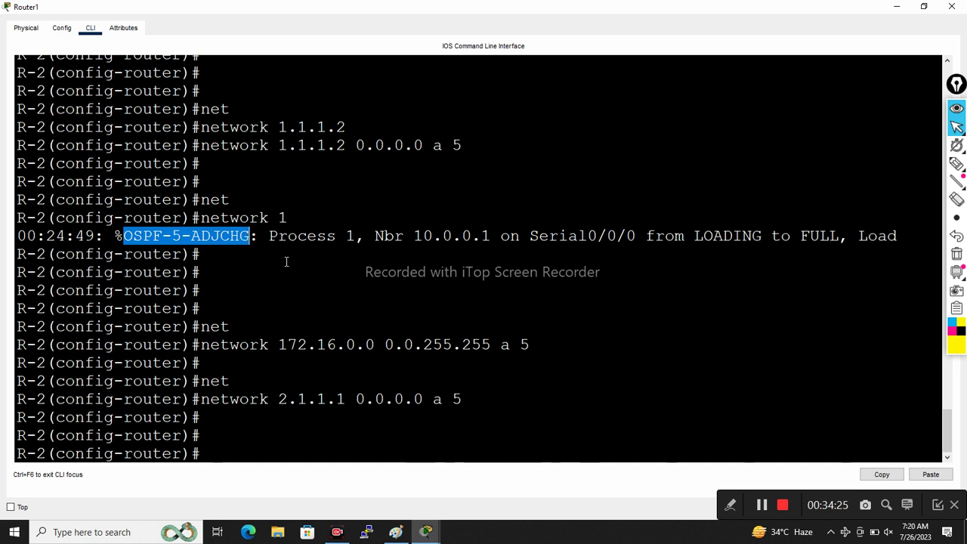
{"action": "left_click", "coordinate": [269, 235]}
{"action": "left_click_drag", "start_coordinate": [269, 235], "coordinate": [353, 236]}
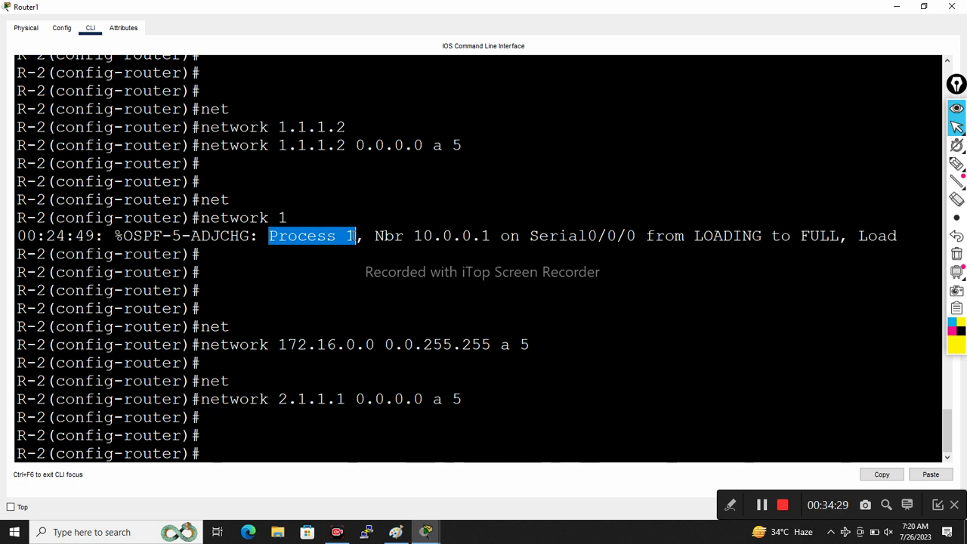
{"action": "left_click", "coordinate": [376, 236]}
{"action": "left_click_drag", "start_coordinate": [376, 236], "coordinate": [638, 236]}
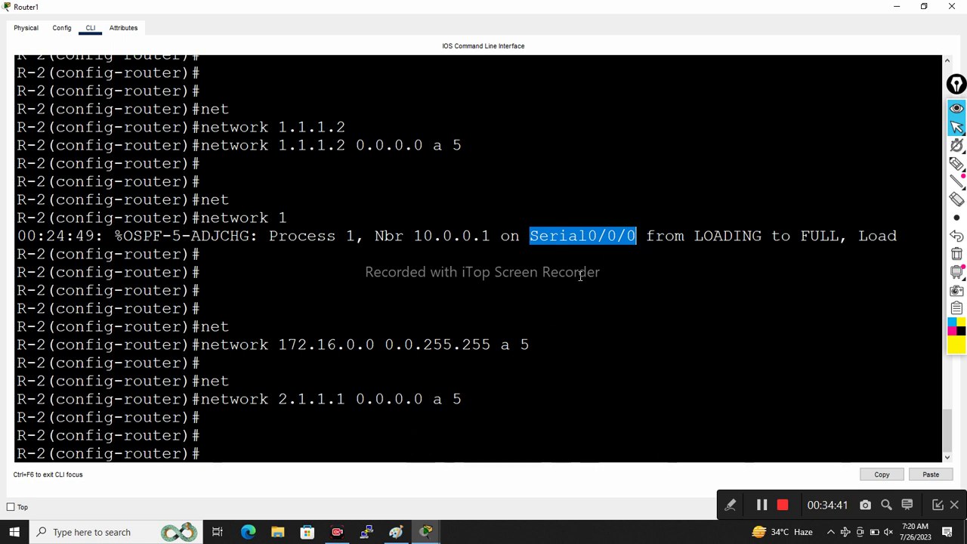
- Underline 10.0.0.1 and Serial0/0/0 in the adjacency message, box the neighbor address, and draw a tick above each
{"action": "mouse_move", "coordinate": [956, 163]}
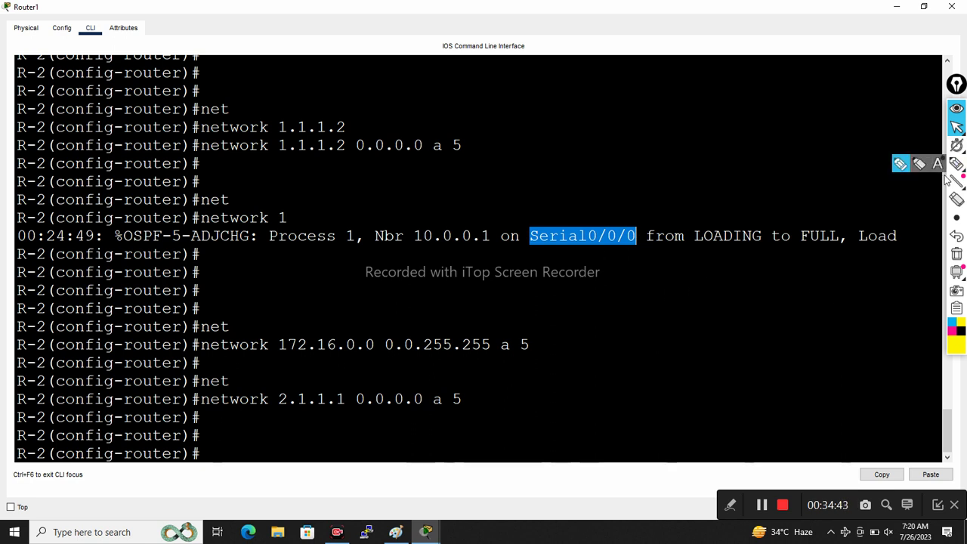
{"action": "left_click", "coordinate": [956, 163]}
{"action": "mouse_move", "coordinate": [414, 246]}
{"action": "left_mouse_down"}
{"action": "mouse_move", "coordinate": [492, 250]}
{"action": "mouse_move", "coordinate": [418, 257]}
{"action": "mouse_move", "coordinate": [496, 253]}
{"action": "left_mouse_up"}
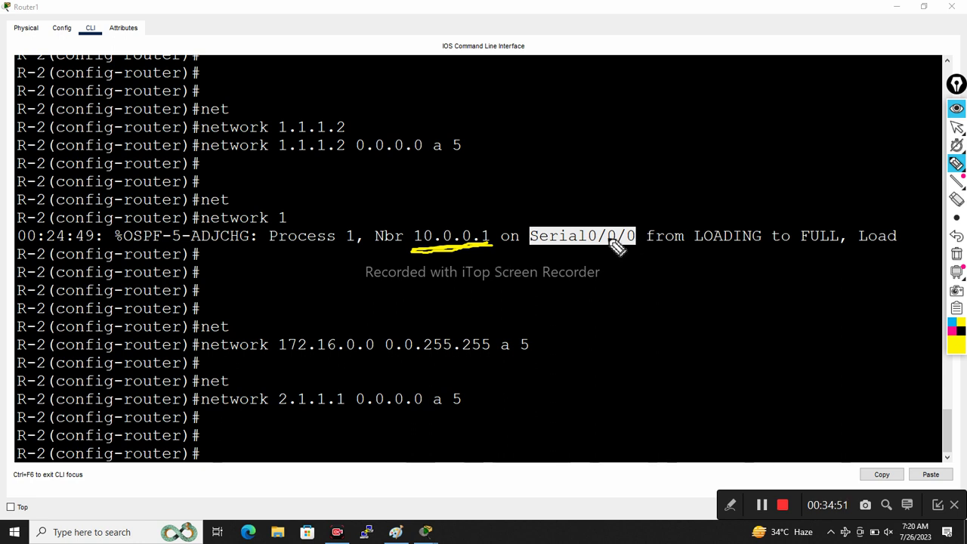
{"action": "left_click_drag", "start_coordinate": [538, 256], "coordinate": [641, 251]}
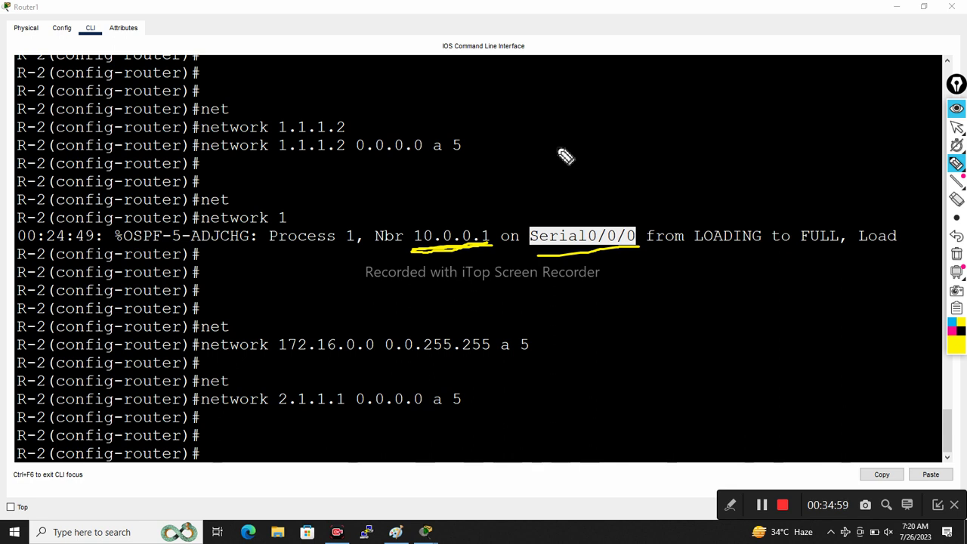
{"action": "mouse_move", "coordinate": [406, 227]}
{"action": "left_mouse_down"}
{"action": "mouse_move", "coordinate": [408, 248]}
{"action": "mouse_move", "coordinate": [427, 217]}
{"action": "mouse_move", "coordinate": [499, 218]}
{"action": "mouse_move", "coordinate": [503, 241]}
{"action": "mouse_move", "coordinate": [463, 250]}
{"action": "left_mouse_up"}
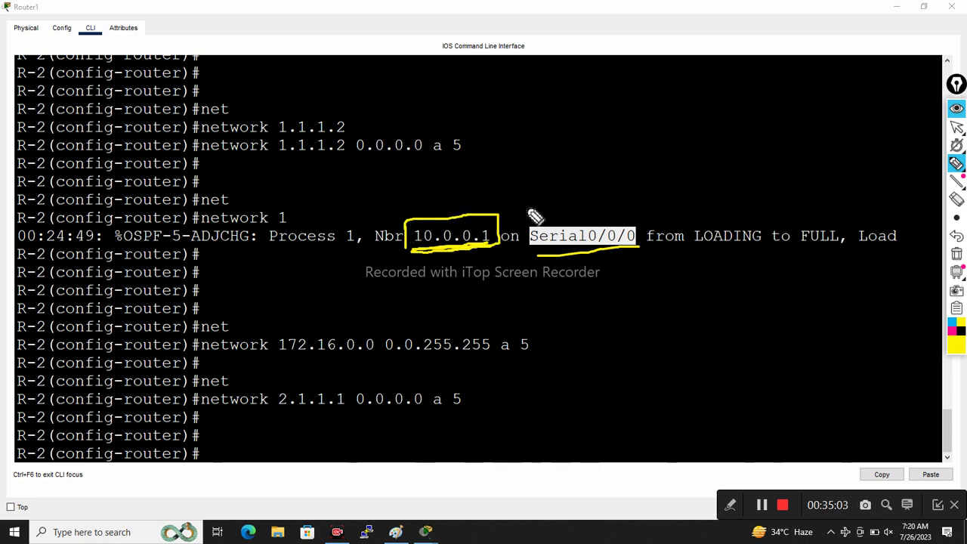
{"action": "mouse_move", "coordinate": [557, 214]}
{"action": "left_mouse_down"}
{"action": "mouse_move", "coordinate": [591, 194]}
{"action": "mouse_move", "coordinate": [591, 183]}
{"action": "left_mouse_up"}
{"action": "mouse_move", "coordinate": [439, 205]}
{"action": "left_mouse_down"}
{"action": "mouse_move", "coordinate": [488, 201]}
{"action": "mouse_move", "coordinate": [513, 173]}
{"action": "left_mouse_up"}
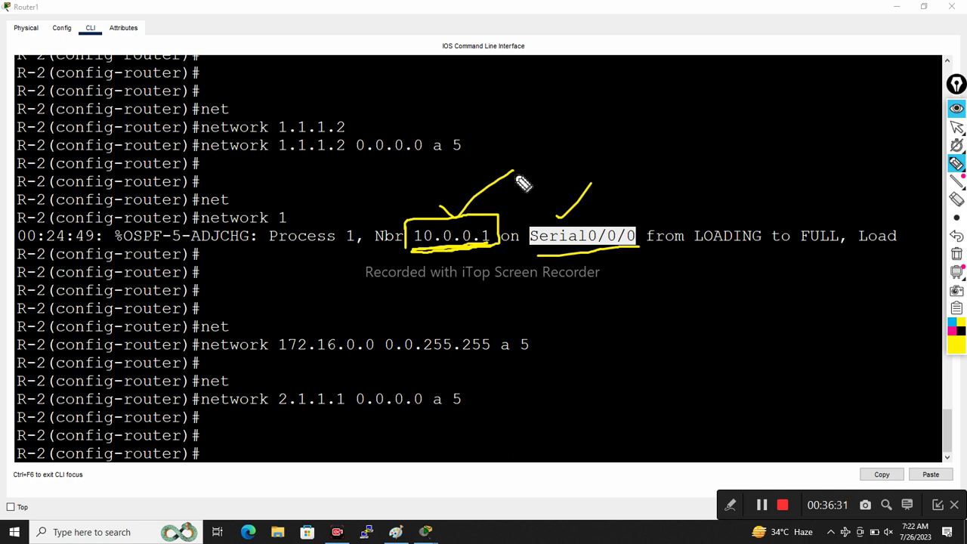
- Show the network topology, circle Router0's Se0/0/0 label, and mark the link at its Fa0/0 interface
{"action": "mouse_move", "coordinate": [961, 148]}
{"action": "left_click", "coordinate": [957, 127]}
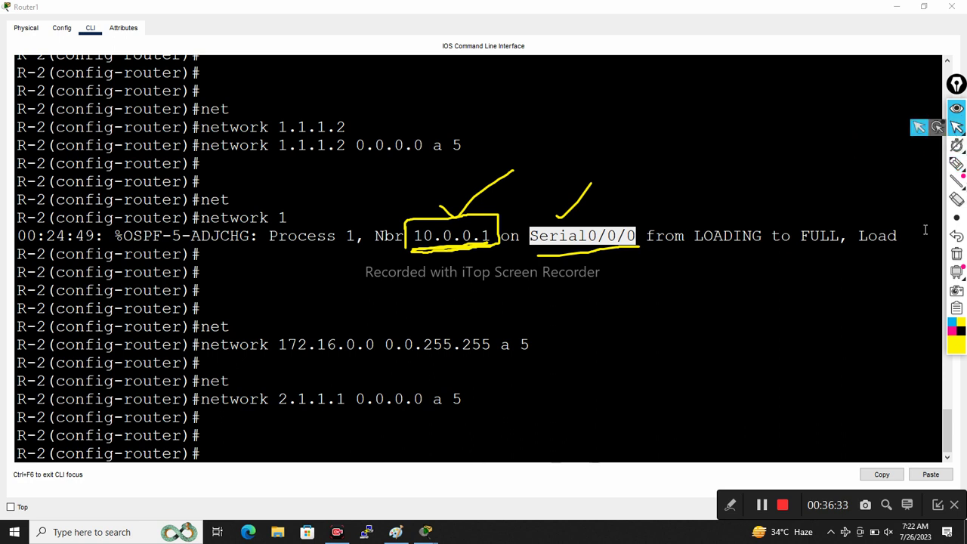
{"action": "left_click", "coordinate": [762, 504]}
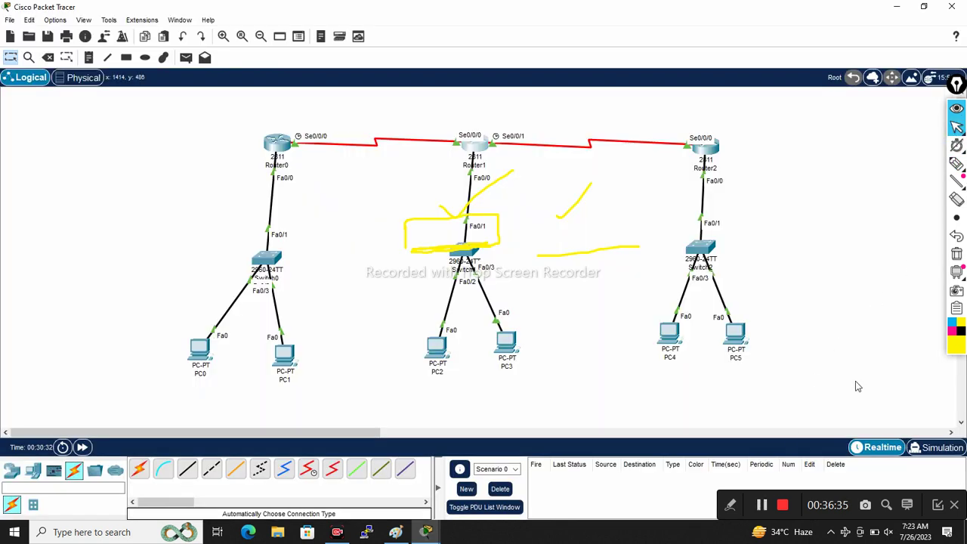
{"action": "left_click", "coordinate": [957, 163]}
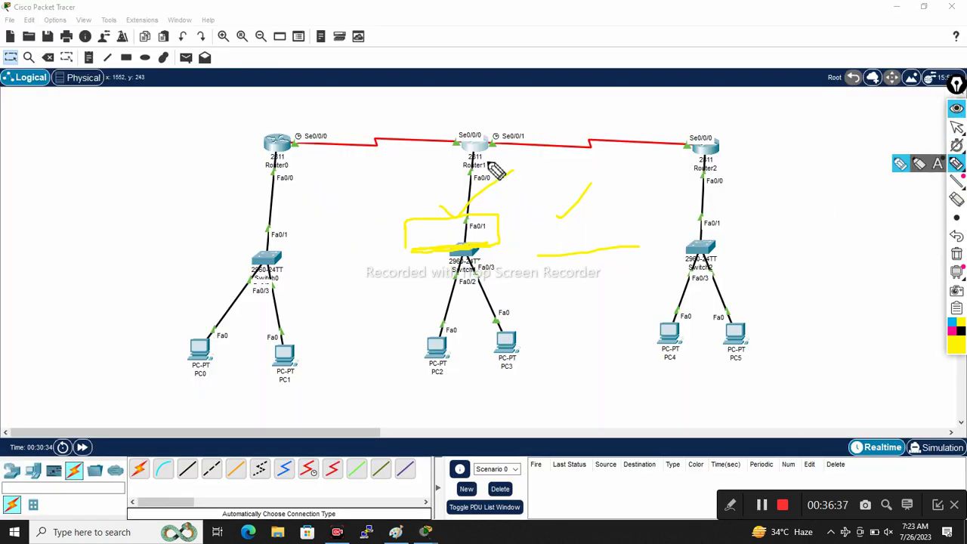
{"action": "mouse_move", "coordinate": [325, 125]}
{"action": "left_mouse_down"}
{"action": "mouse_move", "coordinate": [304, 130]}
{"action": "mouse_move", "coordinate": [306, 147]}
{"action": "mouse_move", "coordinate": [336, 144]}
{"action": "mouse_move", "coordinate": [311, 130]}
{"action": "left_mouse_up"}
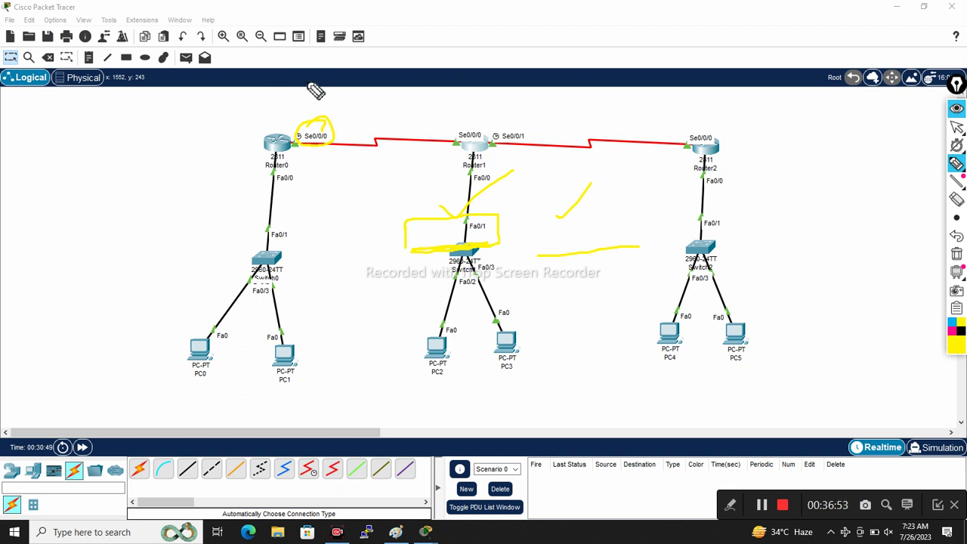
{"action": "left_click_drag", "start_coordinate": [283, 169], "coordinate": [281, 201]}
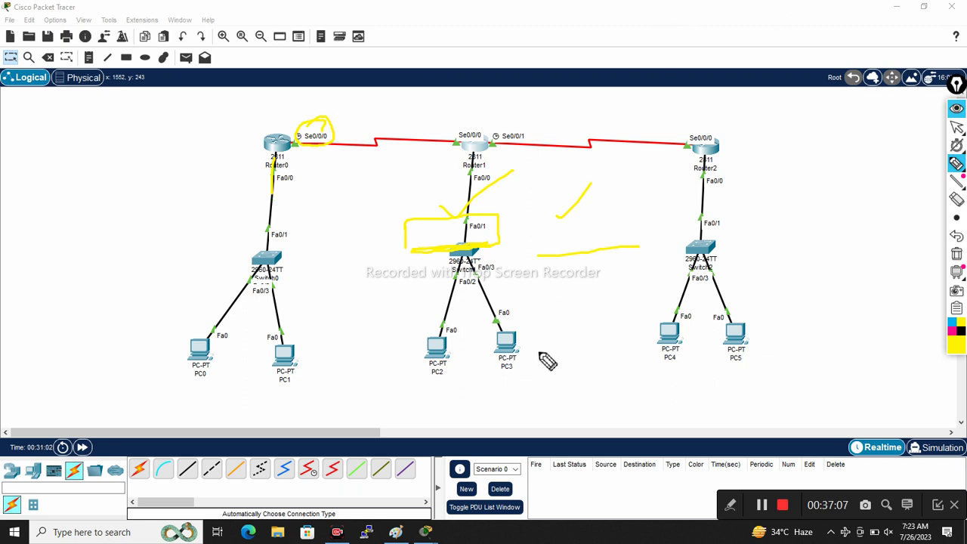
- Return to Router1's command line, draw a question mark above 10.0.0.1, and handwrite "Router ID" beside it with an arrow
{"action": "mouse_move", "coordinate": [956, 151]}
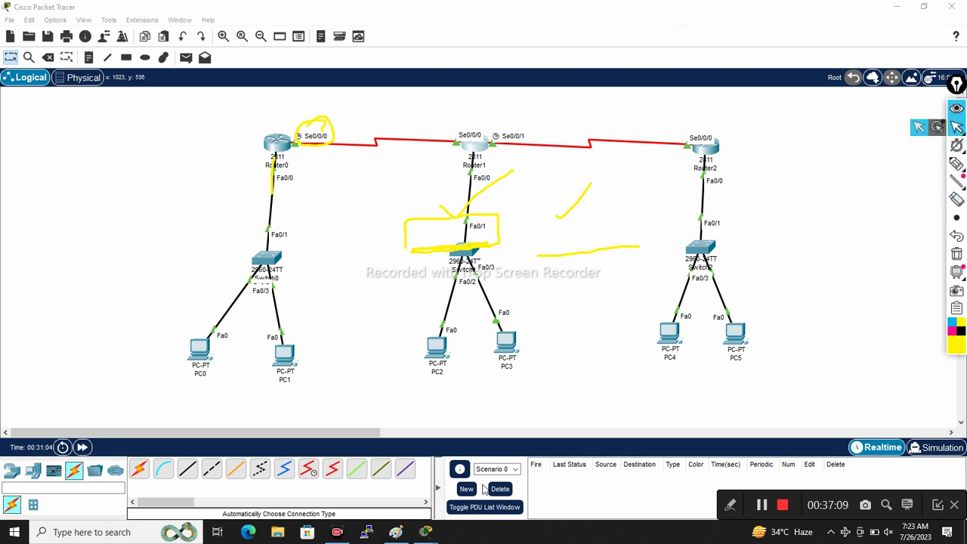
{"action": "mouse_move", "coordinate": [425, 531]}
{"action": "left_click", "coordinate": [463, 470]}
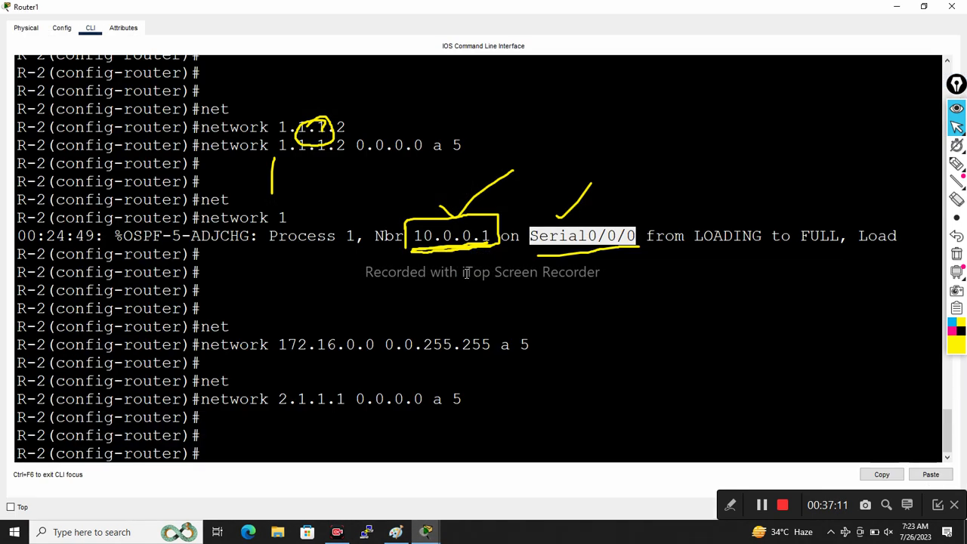
{"action": "left_click", "coordinate": [956, 164]}
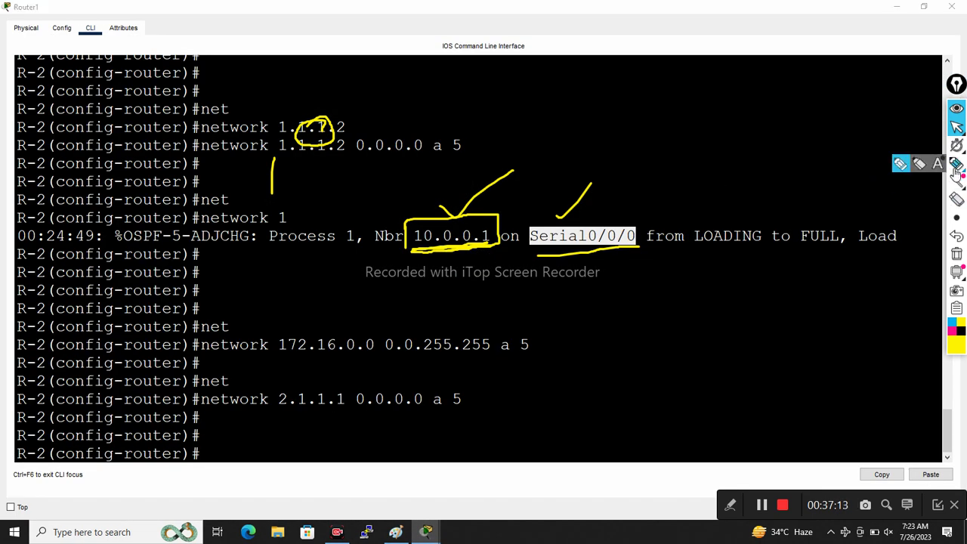
{"action": "left_click_drag", "start_coordinate": [431, 176], "coordinate": [441, 190]}
{"action": "left_click", "coordinate": [443, 201]}
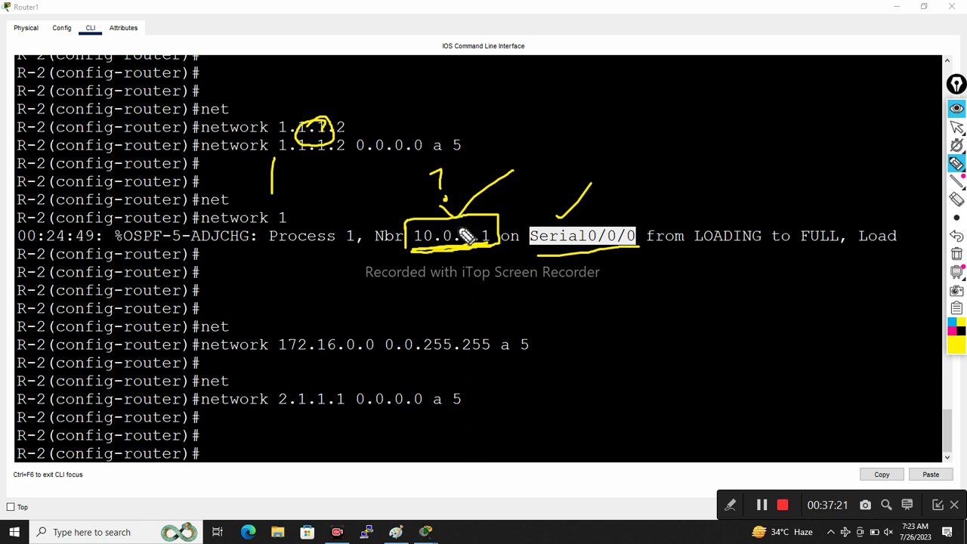
{"action": "left_click_drag", "start_coordinate": [487, 214], "coordinate": [530, 187]}
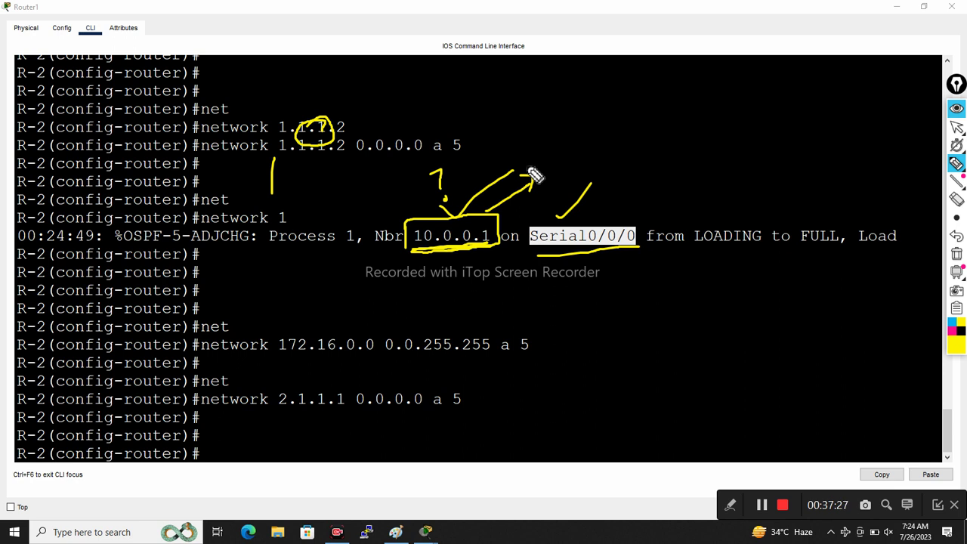
{"action": "mouse_move", "coordinate": [555, 155]}
{"action": "left_mouse_down"}
{"action": "mouse_move", "coordinate": [553, 168]}
{"action": "mouse_move", "coordinate": [609, 171]}
{"action": "mouse_move", "coordinate": [624, 138]}
{"action": "mouse_move", "coordinate": [706, 108]}
{"action": "mouse_move", "coordinate": [684, 119]}
{"action": "left_mouse_up"}
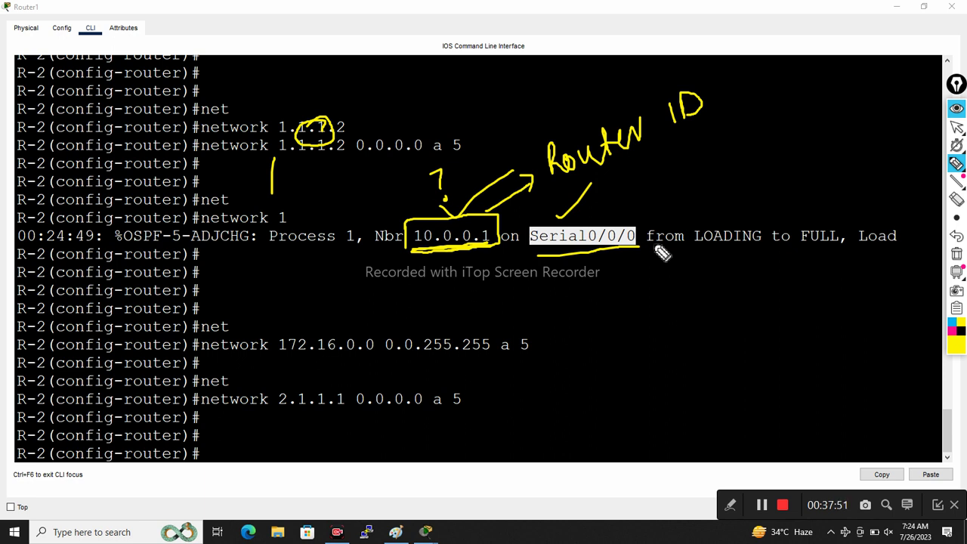
- Clear all the handwritten annotations and return focus to R-2's command line
{"action": "mouse_move", "coordinate": [956, 182]}
{"action": "left_click", "coordinate": [956, 254]}
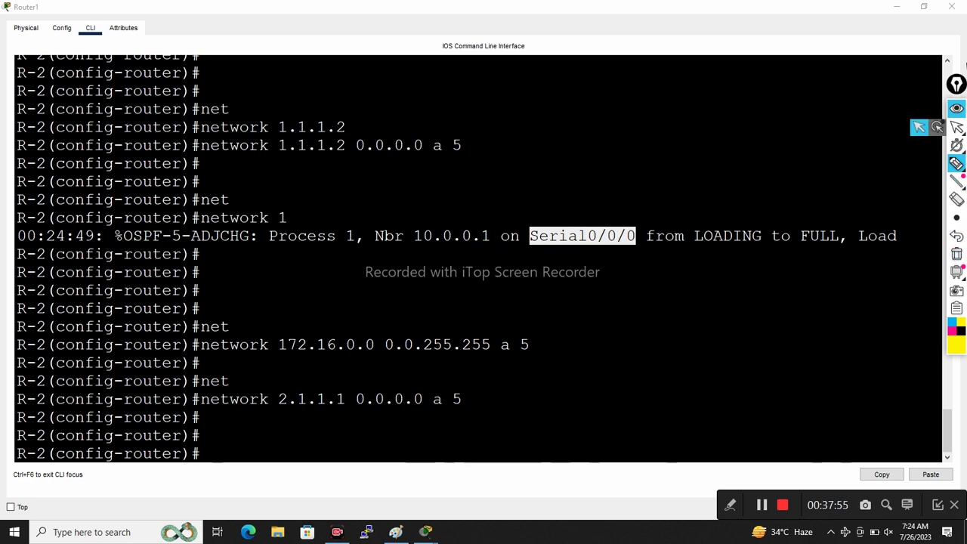
{"action": "left_click", "coordinate": [919, 127]}
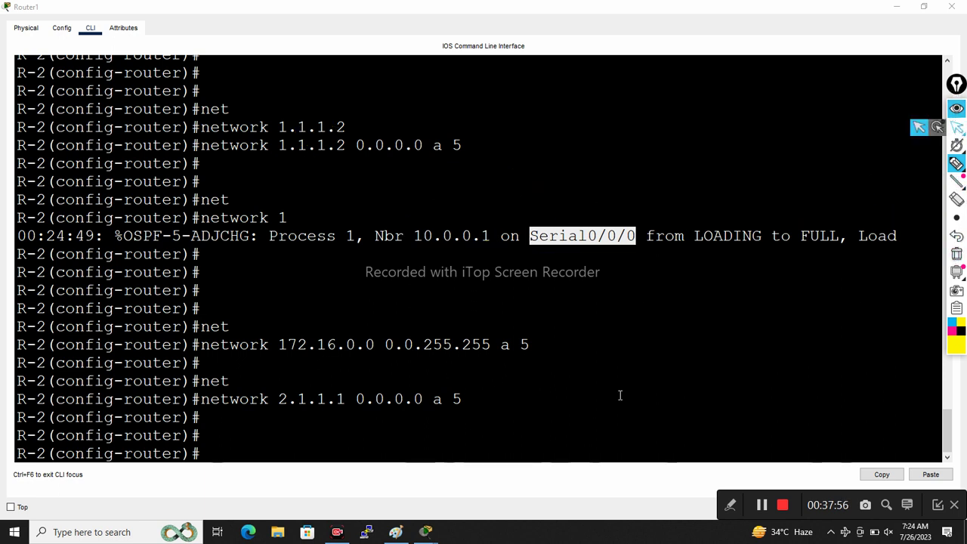
{"action": "left_click", "coordinate": [521, 416]}
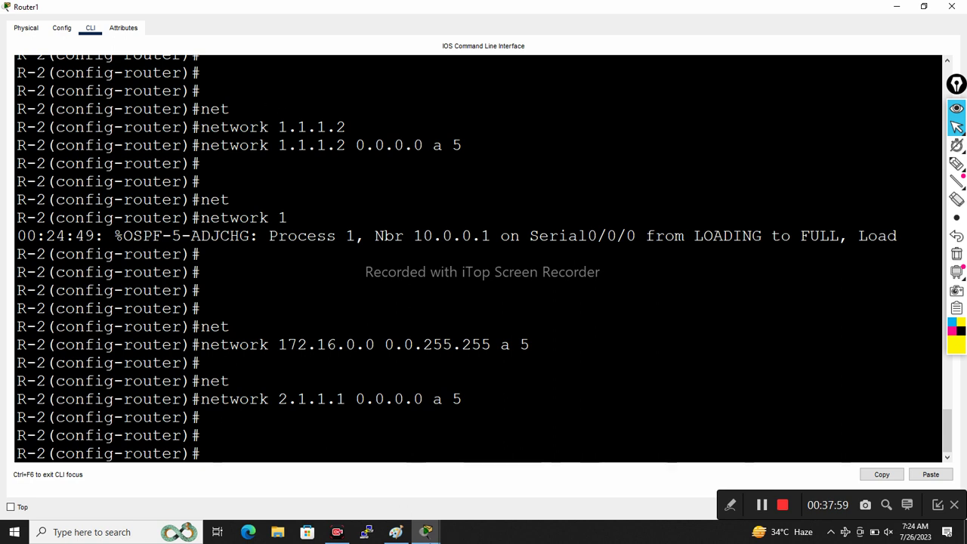
- Open Router2's command line and put R-3 into privileged EXEC mode with en
{"action": "mouse_move", "coordinate": [423, 538]}
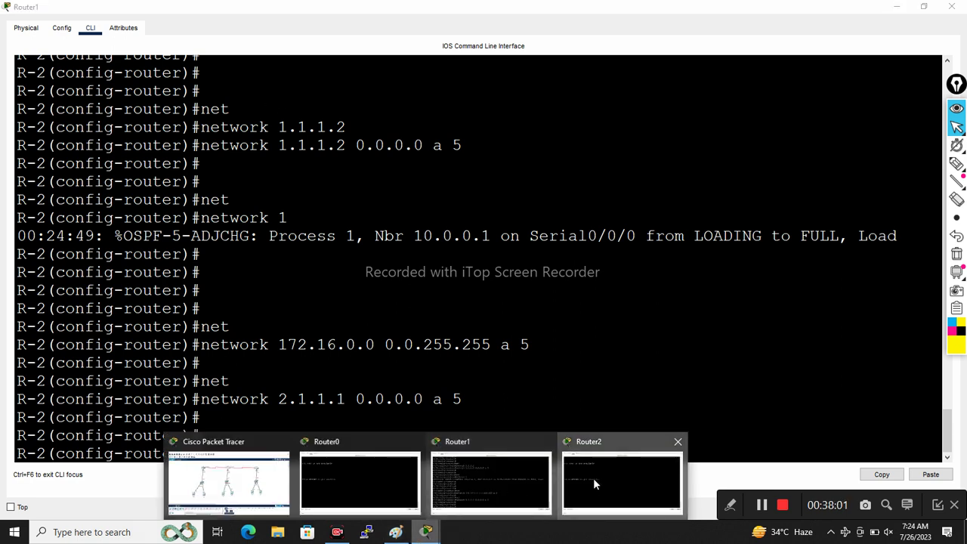
{"action": "left_click", "coordinate": [593, 480]}
{"action": "key", "text": "Return"}
{"action": "key", "text": "Return"}
{"action": "key", "text": "Return"}
{"action": "key", "text": "Return"}
{"action": "key", "text": "Return"}
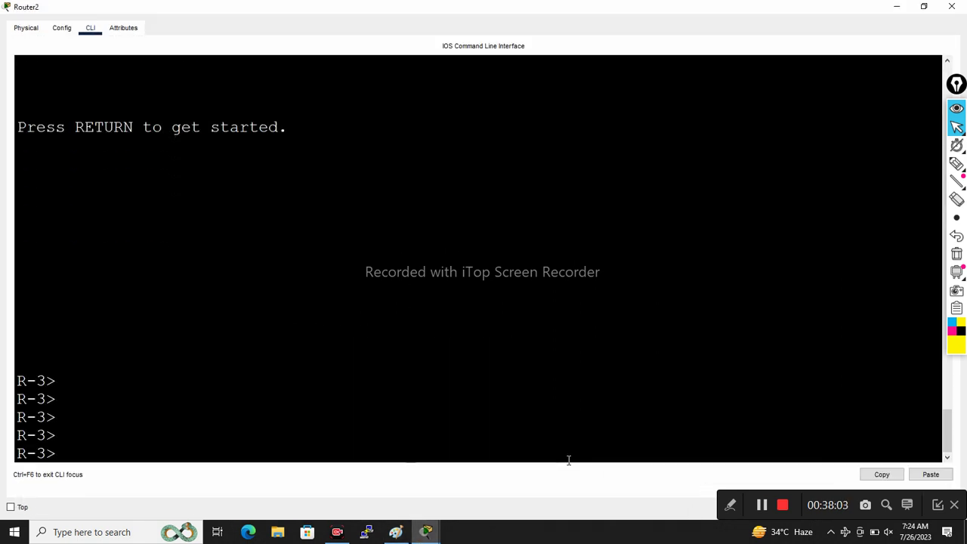
{"action": "type", "text": "en"}
{"action": "key", "text": "Return"}
{"action": "key", "text": "Return"}
{"action": "key", "text": "Return"}
- Enter global configuration mode on R-3 (conf t) and start OSPF process 10 with router ospf 10
{"action": "type", "text": "conf"}
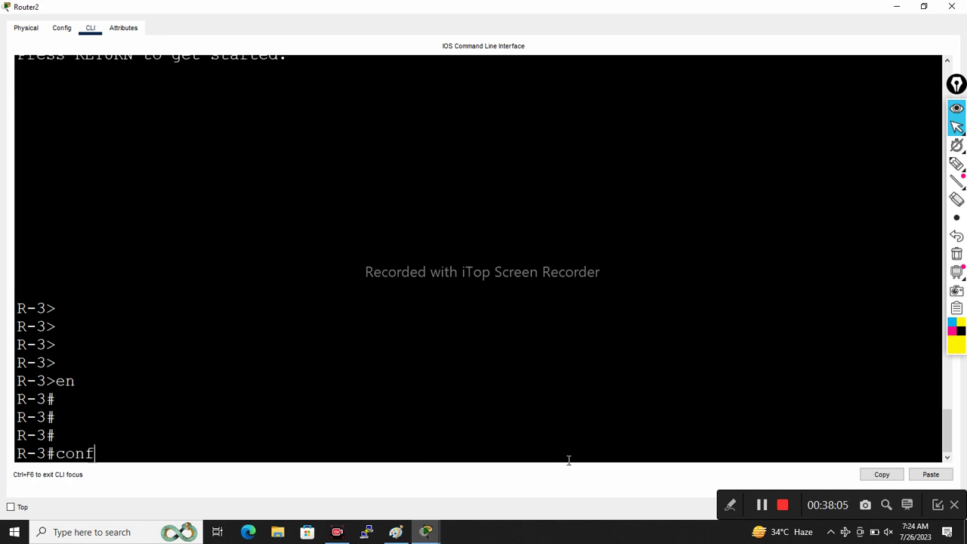
{"action": "type", "text": " t"}
{"action": "key", "text": "Return"}
{"action": "key", "text": "Return"}
{"action": "key", "text": "Return"}
{"action": "key", "text": "Return"}
{"action": "type", "text": "rou"}
{"action": "key", "text": "Tab"}
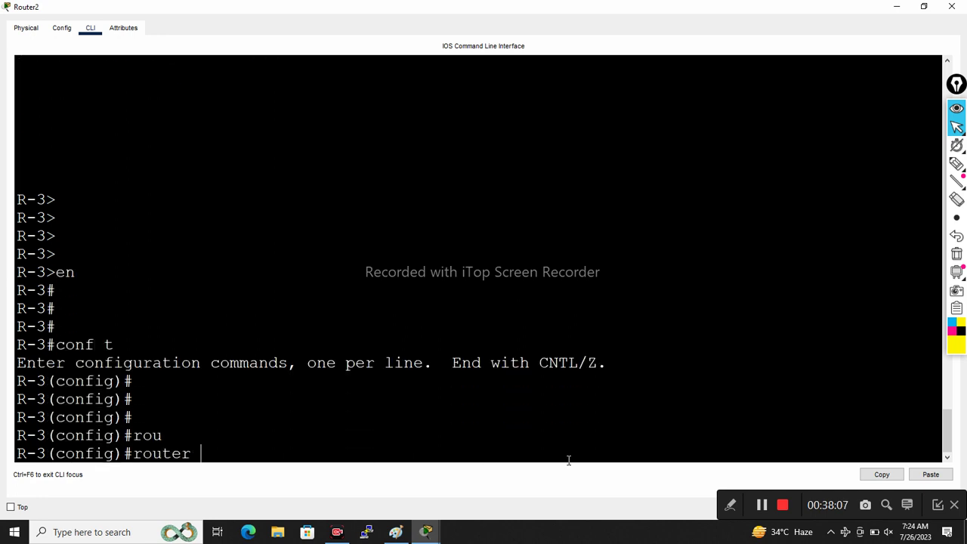
{"action": "type", "text": "os"}
{"action": "key", "text": "Tab"}
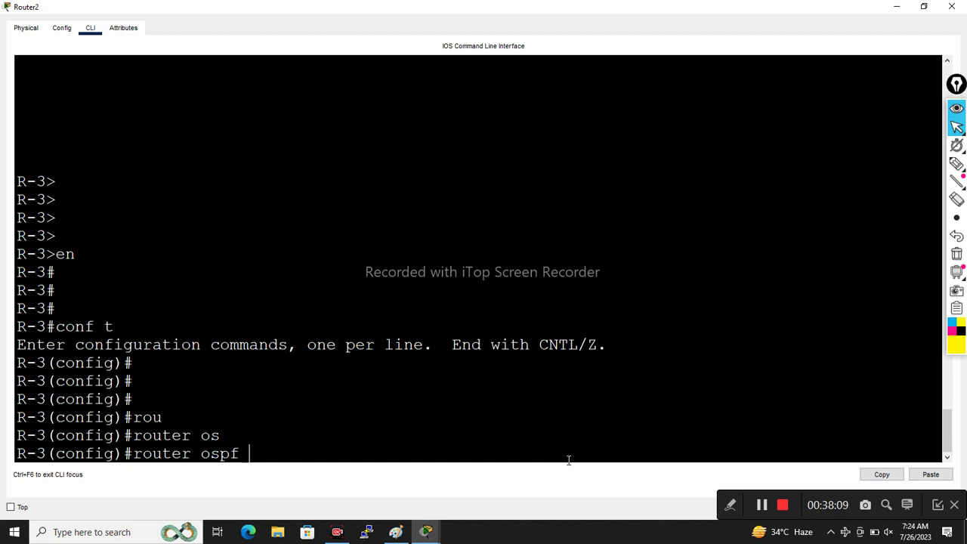
{"action": "type", "text": "10"}
{"action": "key", "text": "Return"}
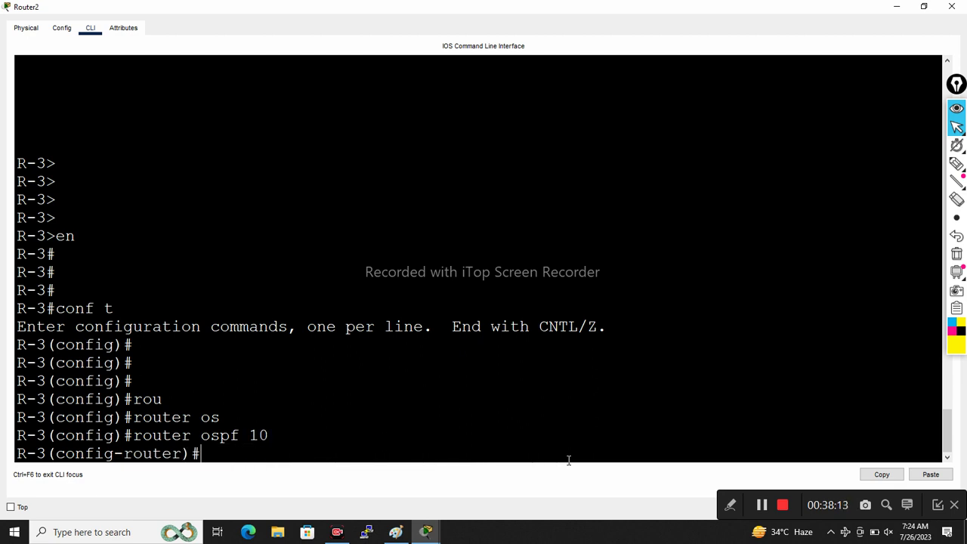
- Start a network command on R-3 for the network 192.168.1.0, leaving the command pending
{"action": "key", "text": "Return"}
{"action": "key", "text": "Return"}
{"action": "key", "text": "Return"}
{"action": "key", "text": "Return"}
{"action": "type", "text": "net"}
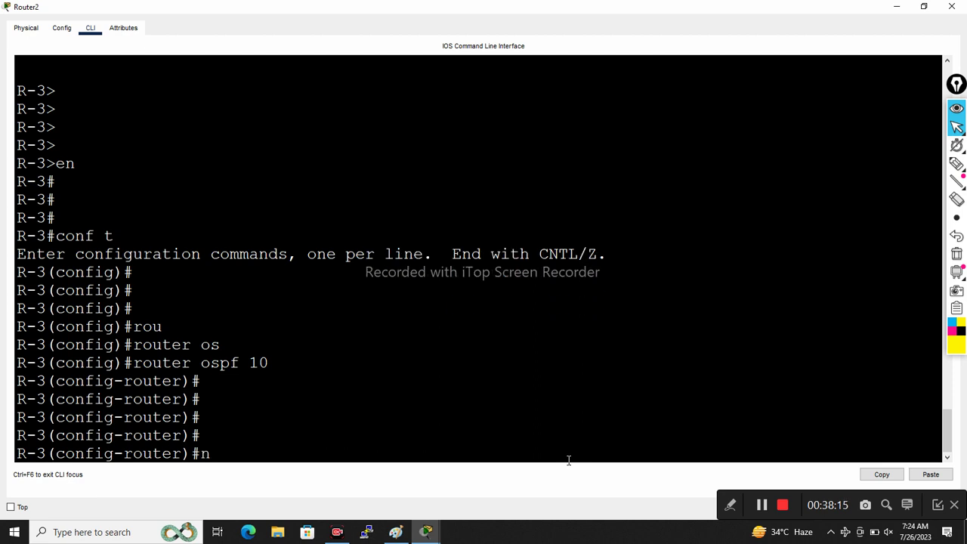
{"action": "key", "text": "Tab"}
{"action": "type", "text": "192.16"}
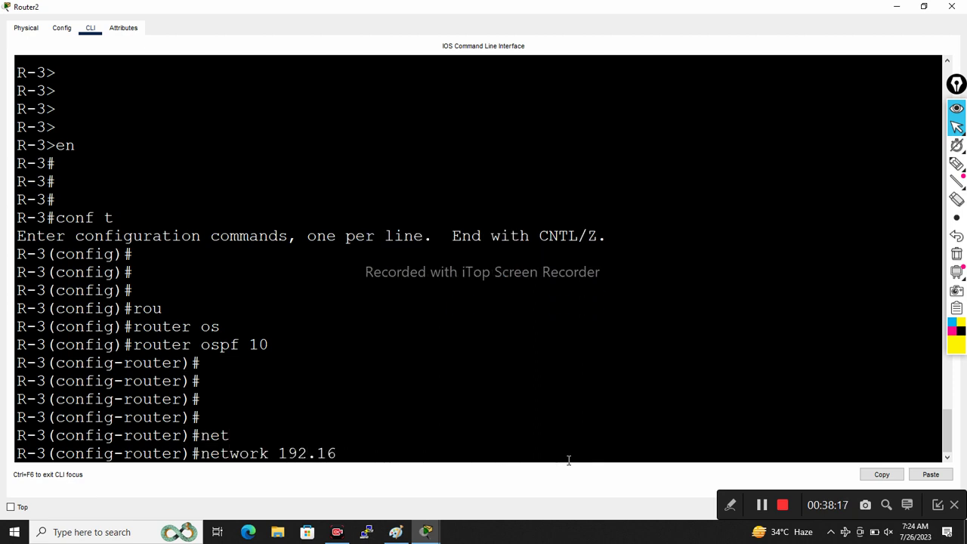
{"action": "type", "text": "8.1.1 0.0.0.0"}
{"action": "key", "text": "BackSpace"}
{"action": "key", "text": "BackSpace"}
{"action": "key", "text": "BackSpace"}
{"action": "key", "text": "BackSpace"}
{"action": "key", "text": "BackSpace"}
{"action": "key", "text": "BackSpace"}
{"action": "key", "text": "BackSpace"}
{"action": "key", "text": "BackSpace"}
{"action": "key", "text": "BackSpace"}
{"action": "type", "text": "0"}
- Handwrite 192.168.1.255 in the empty area of R-3's command window
{"action": "left_click", "coordinate": [956, 164]}
{"action": "mouse_move", "coordinate": [643, 182]}
{"action": "left_mouse_down"}
{"action": "mouse_move", "coordinate": [641, 205]}
{"action": "mouse_move", "coordinate": [678, 198]}
{"action": "left_mouse_up"}
{"action": "left_click", "coordinate": [685, 179]}
{"action": "mouse_move", "coordinate": [702, 154]}
{"action": "left_mouse_down"}
{"action": "mouse_move", "coordinate": [702, 186]}
{"action": "mouse_move", "coordinate": [726, 190]}
{"action": "left_mouse_up"}
{"action": "mouse_move", "coordinate": [743, 157]}
{"action": "left_mouse_down"}
{"action": "mouse_move", "coordinate": [764, 170]}
{"action": "mouse_move", "coordinate": [809, 159]}
{"action": "mouse_move", "coordinate": [819, 105]}
{"action": "mouse_move", "coordinate": [835, 141]}
{"action": "left_mouse_up"}
{"action": "left_click", "coordinate": [752, 185]}
{"action": "left_click", "coordinate": [782, 168]}
{"action": "left_click_drag", "start_coordinate": [830, 107], "coordinate": [836, 97]}
- Handwrite the network address 192.168.1.0 directly beneath 192.168.1.255
{"action": "mouse_move", "coordinate": [657, 235]}
{"action": "left_mouse_down"}
{"action": "mouse_move", "coordinate": [654, 255]}
{"action": "mouse_move", "coordinate": [699, 248]}
{"action": "left_mouse_up"}
{"action": "left_click", "coordinate": [714, 241]}
{"action": "mouse_move", "coordinate": [721, 214]}
{"action": "left_mouse_down"}
{"action": "mouse_move", "coordinate": [724, 242]}
{"action": "mouse_move", "coordinate": [751, 217]}
{"action": "mouse_move", "coordinate": [756, 241]}
{"action": "left_mouse_up"}
{"action": "left_click", "coordinate": [769, 226]}
{"action": "left_click_drag", "start_coordinate": [785, 205], "coordinate": [788, 231]}
{"action": "left_click", "coordinate": [805, 208]}
{"action": "left_click_drag", "start_coordinate": [832, 180], "coordinate": [834, 191]}
- Draw a line beneath the two handwritten addresses and strike through the matching 192, 168 and 1 octets
{"action": "left_click_drag", "start_coordinate": [586, 289], "coordinate": [943, 234]}
{"action": "left_click_drag", "start_coordinate": [661, 263], "coordinate": [703, 154]}
{"action": "left_click_drag", "start_coordinate": [706, 273], "coordinate": [742, 144]}
{"action": "left_click_drag", "start_coordinate": [802, 131], "coordinate": [776, 226]}
- Handwrite 0.0.0.255 below the line as the wildcard mask for 192.168.1.0
{"action": "left_click_drag", "start_coordinate": [680, 308], "coordinate": [684, 311]}
{"action": "left_click", "coordinate": [719, 317]}
{"action": "left_click_drag", "start_coordinate": [755, 302], "coordinate": [775, 298]}
{"action": "left_click", "coordinate": [815, 316]}
{"action": "left_click_drag", "start_coordinate": [852, 302], "coordinate": [855, 304]}
{"action": "left_click", "coordinate": [895, 318]}
{"action": "mouse_move", "coordinate": [912, 293]}
{"action": "left_mouse_down"}
{"action": "mouse_move", "coordinate": [933, 322]}
{"action": "mouse_move", "coordinate": [940, 309]}
{"action": "left_mouse_up"}
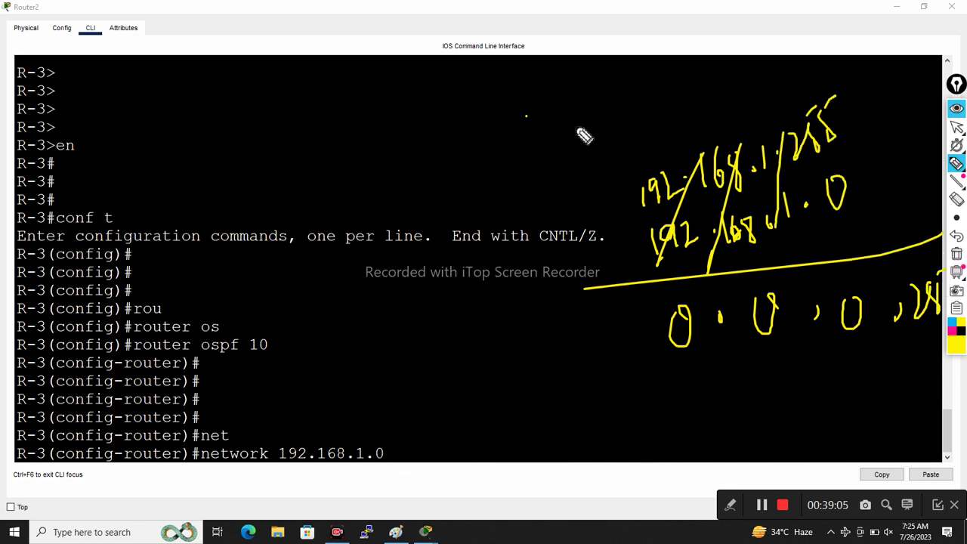
- Clear the handwritten wildcard calculation and return to R-3's unfinished network command
{"action": "left_click", "coordinate": [956, 255]}
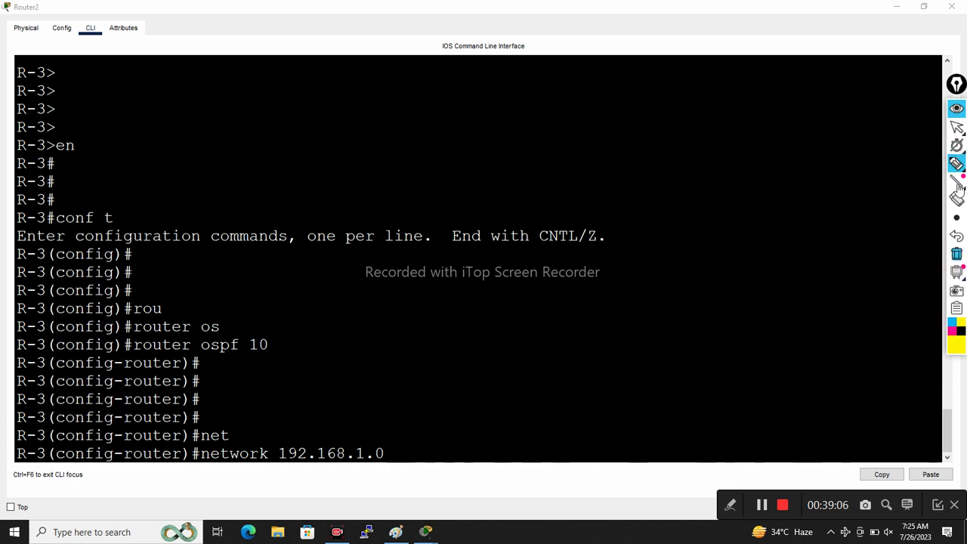
{"action": "left_click", "coordinate": [955, 129]}
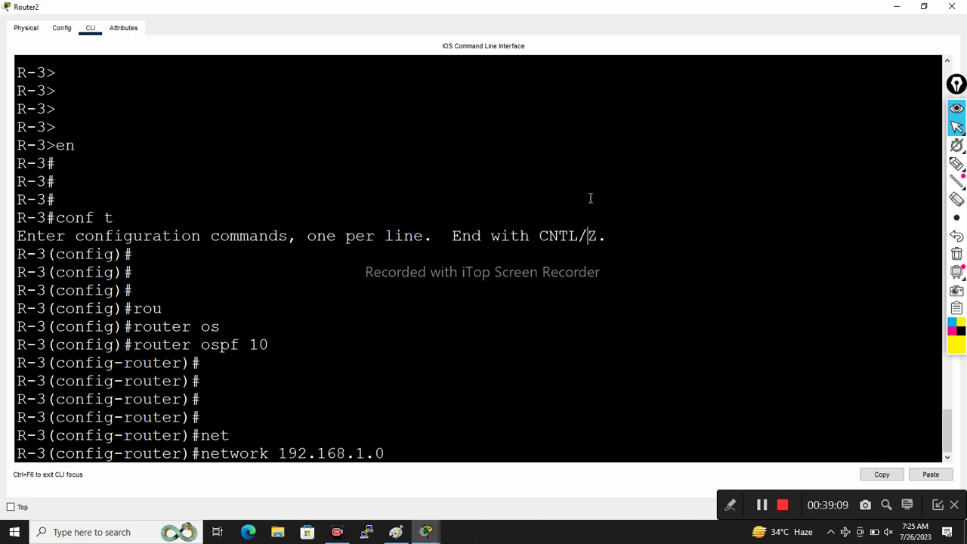
{"action": "left_click", "coordinate": [539, 435]}
- Complete the 192.168.1.0 network statement with wildcard mask 0.0.0.255 and area 6
{"action": "type", "text": "0.0.0.255 a"}
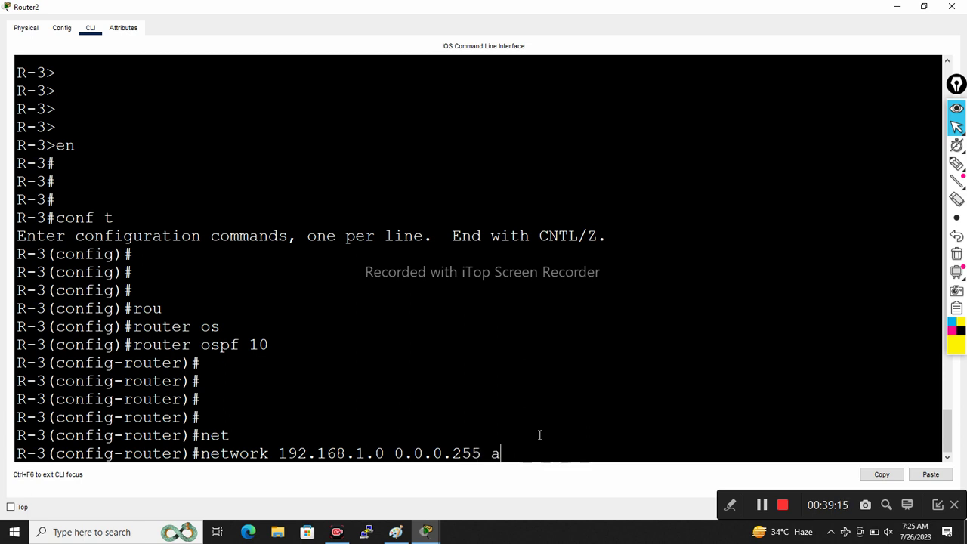
{"action": "type", "text": " 6"}
{"action": "key", "text": "Return"}
- Remove the area 6 statement with the command no network 192.168.1.0 0.0.0.255 a 6
{"action": "key", "text": "Up"}
{"action": "key", "text": "BackSpace"}
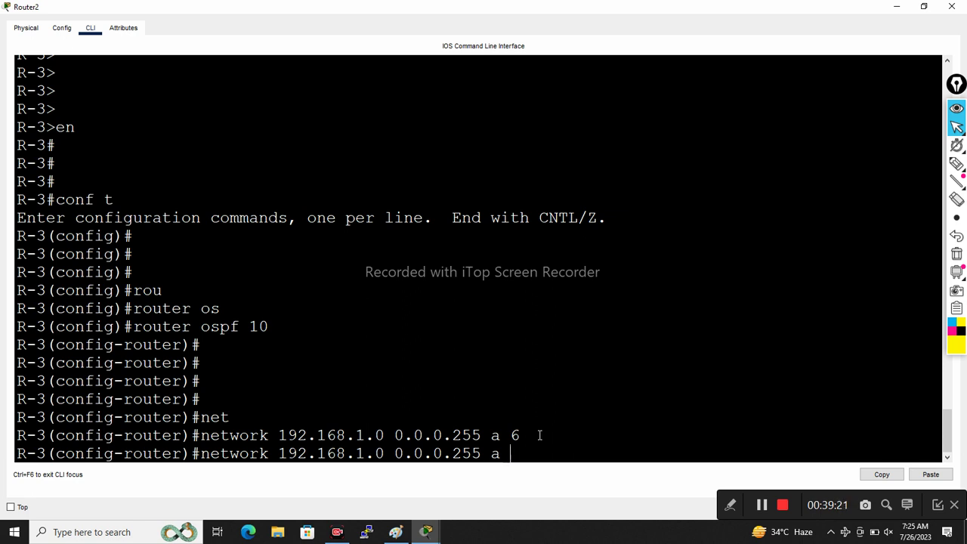
{"action": "key", "text": "ctrl+a"}
{"action": "type", "text": "no"}
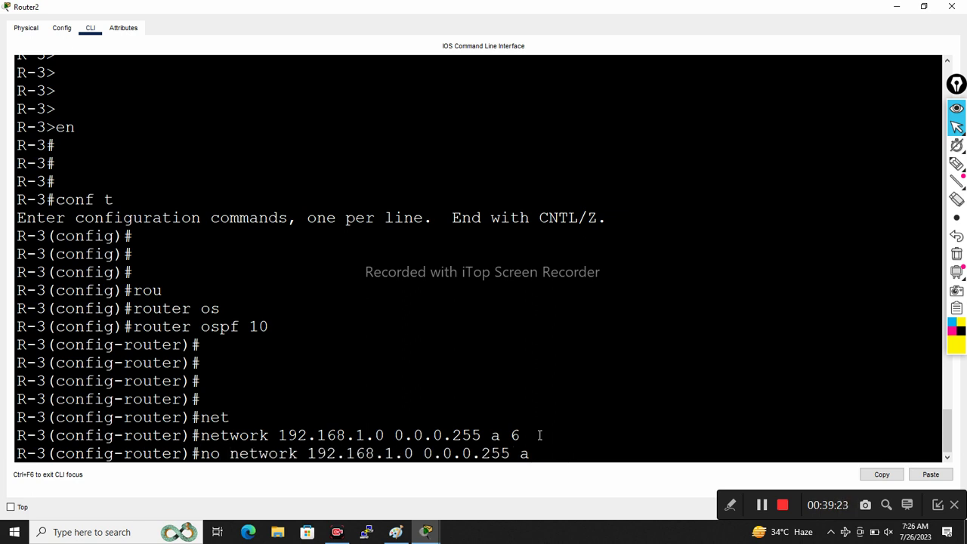
{"action": "key", "text": "Right"}
{"action": "key", "text": "Right"}
{"action": "key", "text": "Right"}
{"action": "key", "text": "Right"}
{"action": "key", "text": "Right"}
{"action": "key", "text": "Right"}
{"action": "key", "text": "Right"}
{"action": "key", "text": "Right"}
{"action": "type", "text": "6"}
{"action": "key", "text": "Return"}
{"action": "key", "text": "Return"}
{"action": "key", "text": "Return"}
{"action": "key", "text": "Return"}
- Advertise network 192.168.1.0 with wildcard mask 0.0.0.255 in area 5 on R-3
{"action": "key", "text": "Up"}
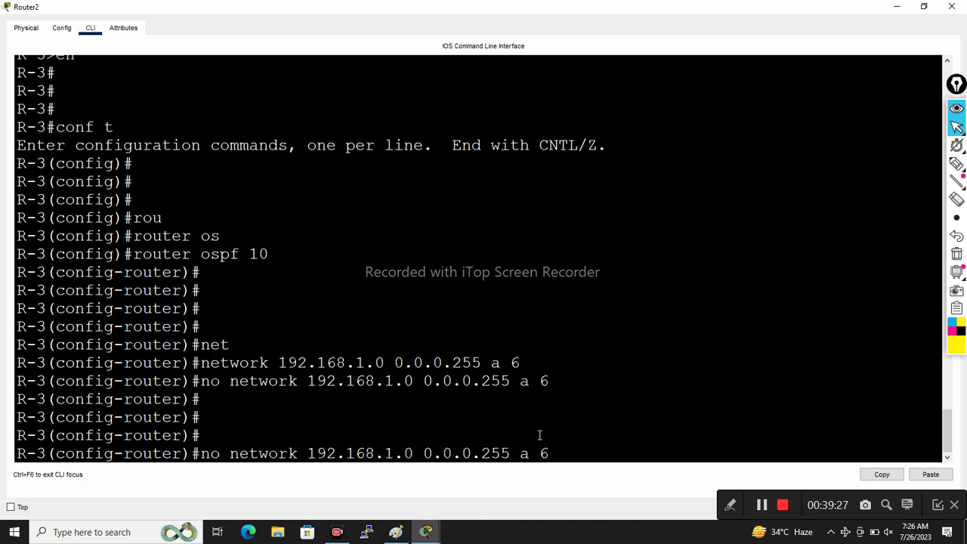
{"action": "key", "text": "BackSpace"}
{"action": "type", "text": "5"}
{"action": "key", "text": "ctrl+a"}
{"action": "key", "text": "Right"}
{"action": "key", "text": "Right"}
{"action": "key", "text": "Right"}
{"action": "key", "text": "BackSpace"}
{"action": "key", "text": "BackSpace"}
{"action": "key", "text": "BackSpace"}
{"action": "key", "text": "Return"}
{"action": "key", "text": "Return"}
{"action": "key", "text": "Return"}
{"action": "key", "text": "Return"}
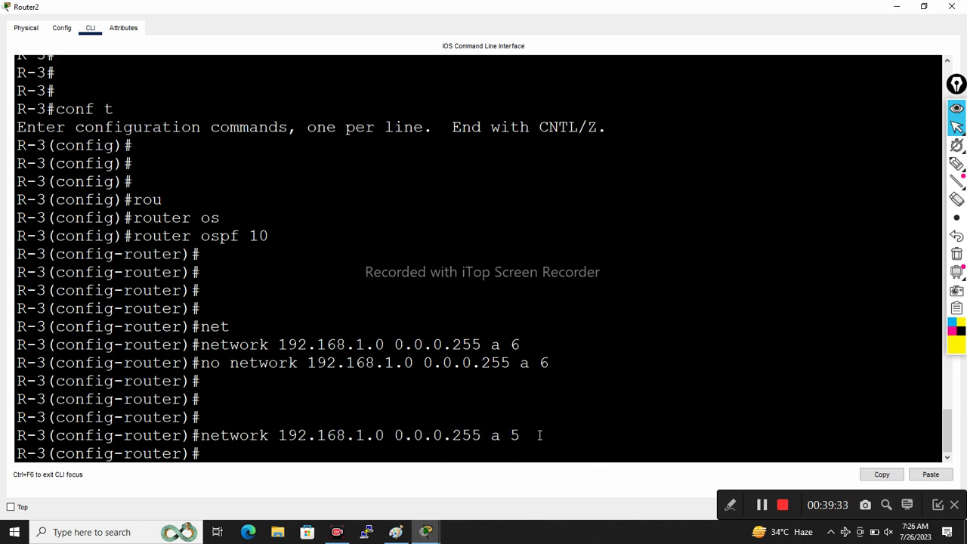
- Advertise R-3's serial address 2.1.1.2 with wildcard mask 0.0.0.0 in area 5
{"action": "type", "text": "net"}
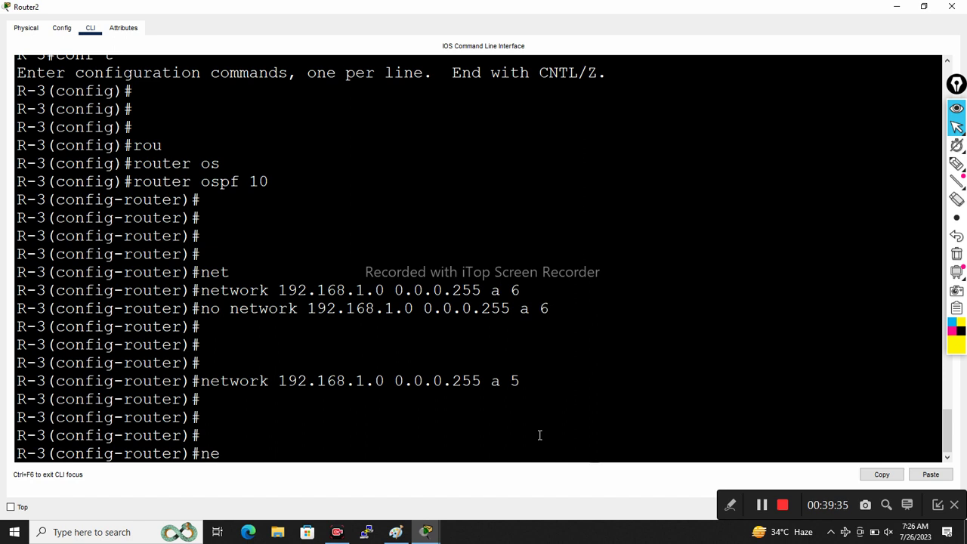
{"action": "key", "text": "Tab"}
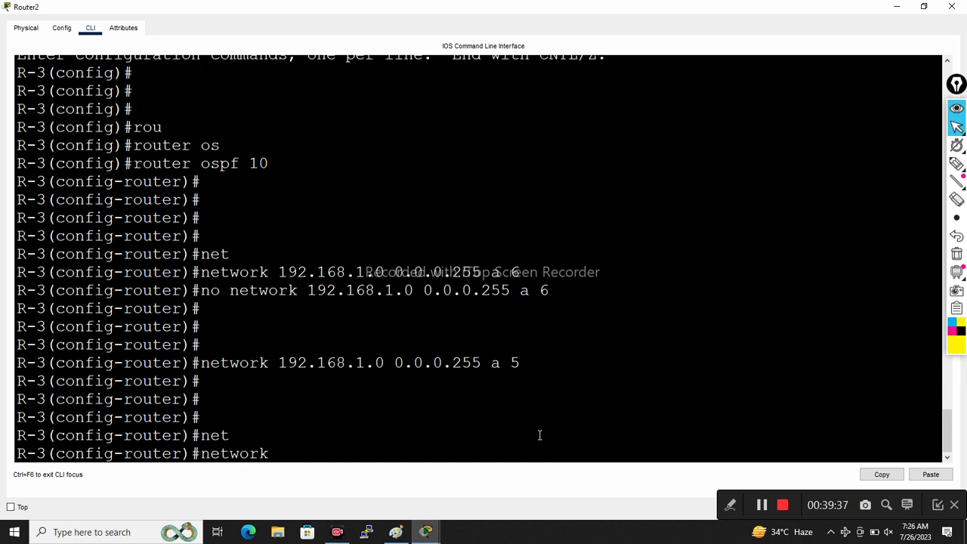
{"action": "type", "text": "2.1.1.2 0.0.0.0 a "}
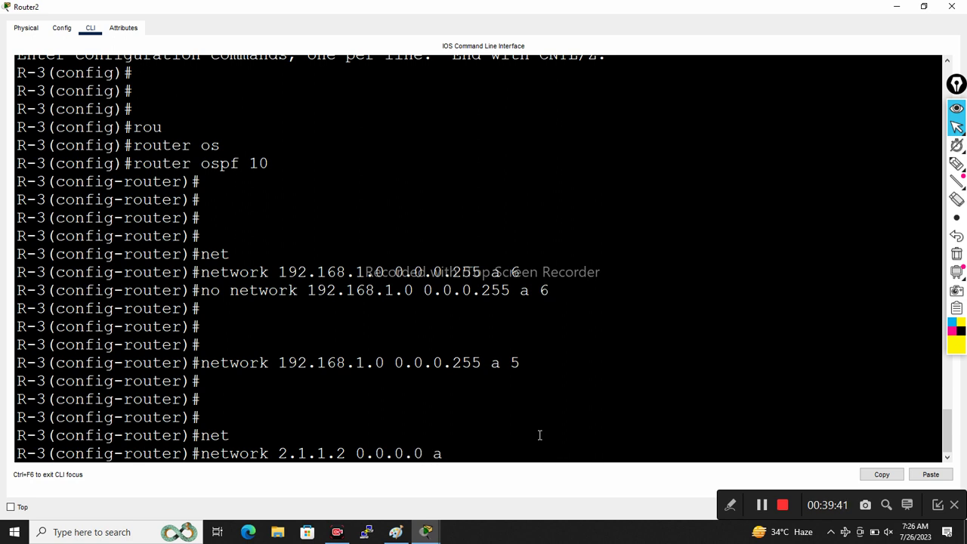
{"action": "type", "text": "5"}
{"action": "key", "text": "Return"}
{"action": "key", "text": "Return"}
{"action": "key", "text": "Return"}
{"action": "key", "text": "Return"}
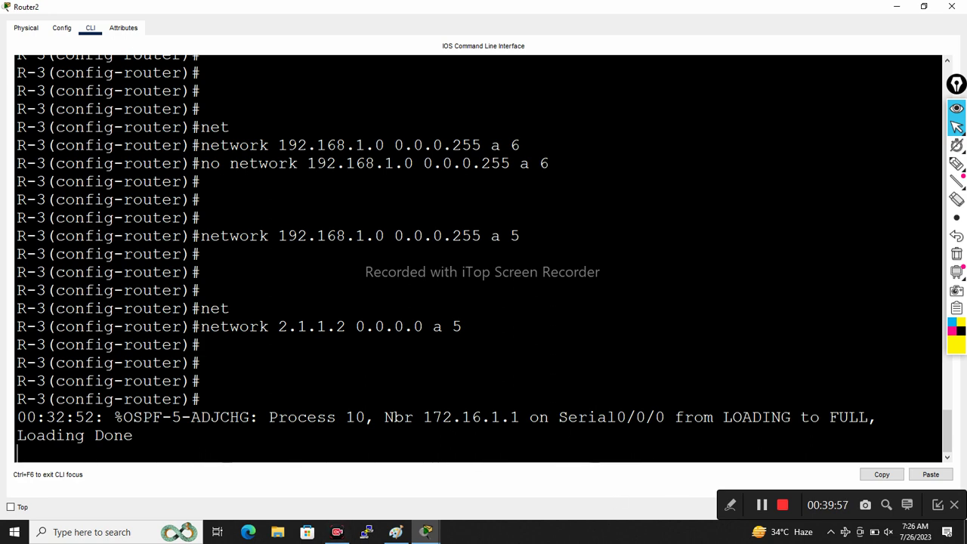
- Switch to Router0's command window and enter privileged mode on R-1
{"action": "mouse_move", "coordinate": [425, 532]}
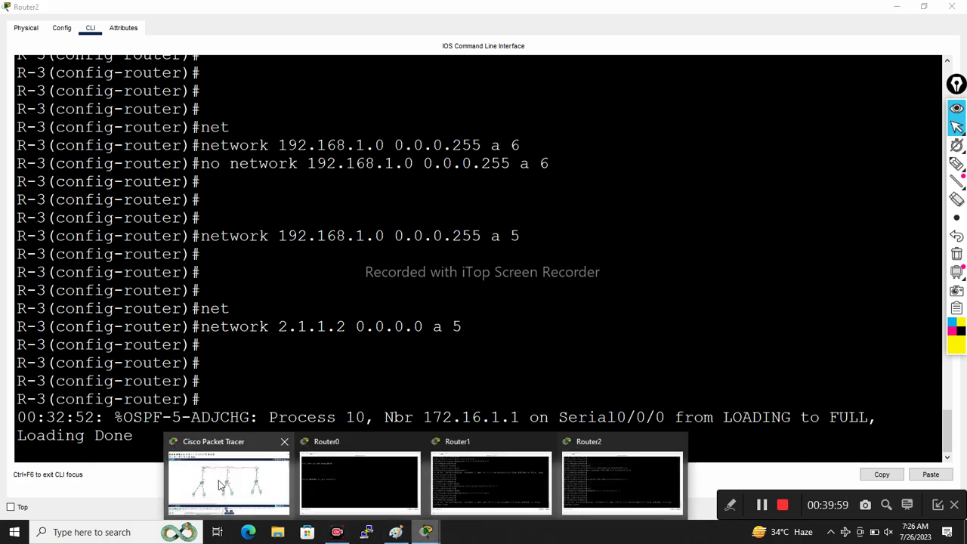
{"action": "left_click", "coordinate": [350, 474]}
{"action": "key", "text": "Return"}
{"action": "key", "text": "Return"}
{"action": "key", "text": "Return"}
{"action": "key", "text": "Return"}
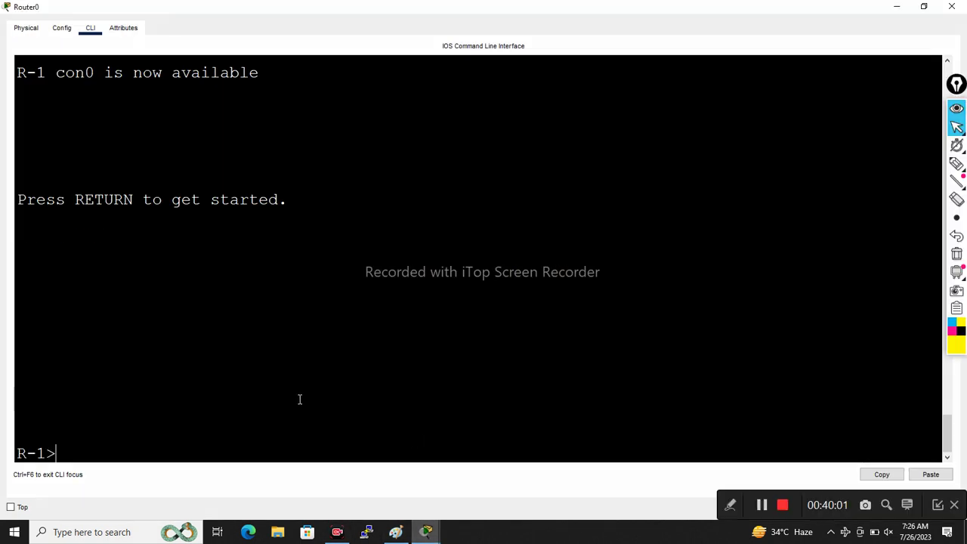
{"action": "type", "text": "en"}
{"action": "key", "text": "Return"}
{"action": "key", "text": "Return"}
{"action": "key", "text": "Return"}
{"action": "key", "text": "Return"}
{"action": "type", "text": "co"}
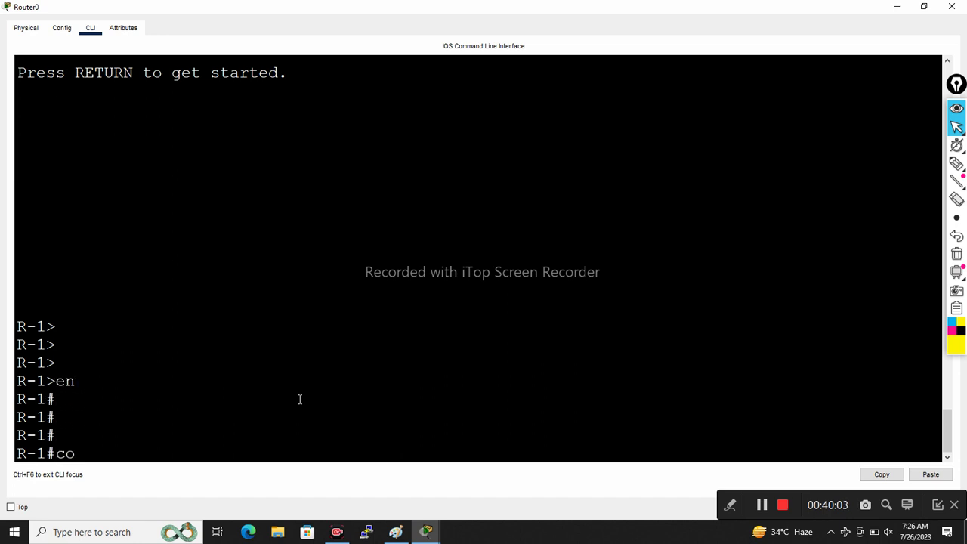
{"action": "type", "text": "nf t"}
{"action": "key", "text": "Return"}
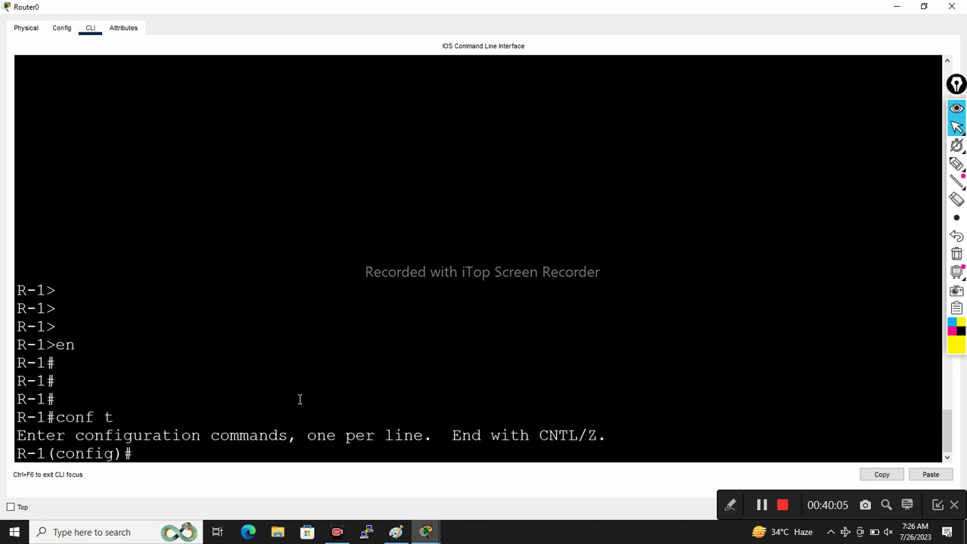
{"action": "key", "text": "ctrl+z"}
{"action": "key", "text": "Return"}
{"action": "key", "text": "Return"}
{"action": "key", "text": "Return"}
{"action": "key", "text": "Return"}
- Display R-1's IP routing table and highlight the OSPF routes to 2.0.0.0/8, 172.16.0.0/16 and 192.168.1.0/24
{"action": "type", "text": "sh ip rou"}
{"action": "key", "text": "Tab"}
{"action": "key", "text": "Return"}
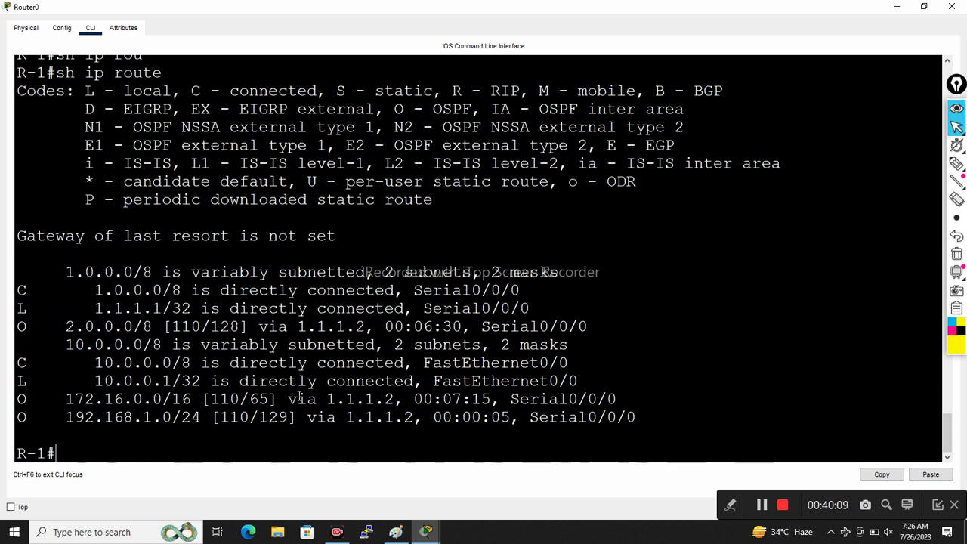
{"action": "left_click_drag", "start_coordinate": [17, 327], "coordinate": [162, 328]}
{"action": "left_click_drag", "start_coordinate": [17, 400], "coordinate": [193, 398]}
{"action": "left_click_drag", "start_coordinate": [16, 417], "coordinate": [201, 417]}
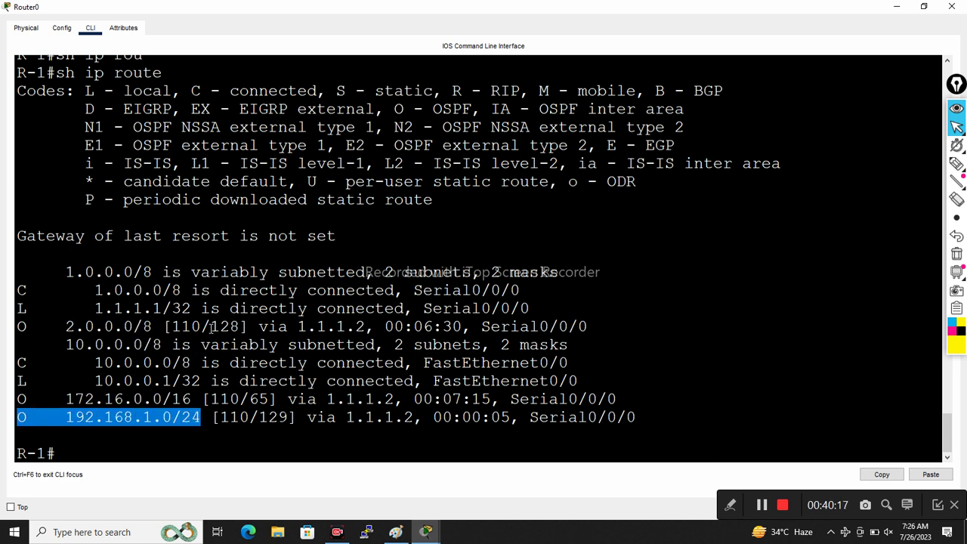
- Highlight the administrative distance and cost of each OSPF route, returning to the 2.0.0.0/8 entry
{"action": "left_click_drag", "start_coordinate": [172, 326], "coordinate": [243, 326]}
{"action": "left_click_drag", "start_coordinate": [212, 399], "coordinate": [271, 399]}
{"action": "left_click_drag", "start_coordinate": [219, 417], "coordinate": [282, 419]}
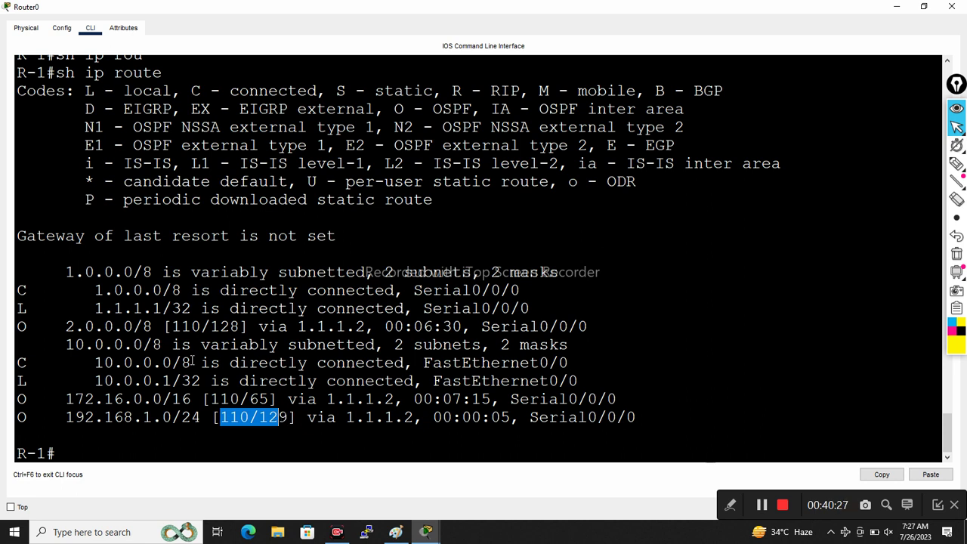
{"action": "left_click_drag", "start_coordinate": [211, 327], "coordinate": [236, 326]}
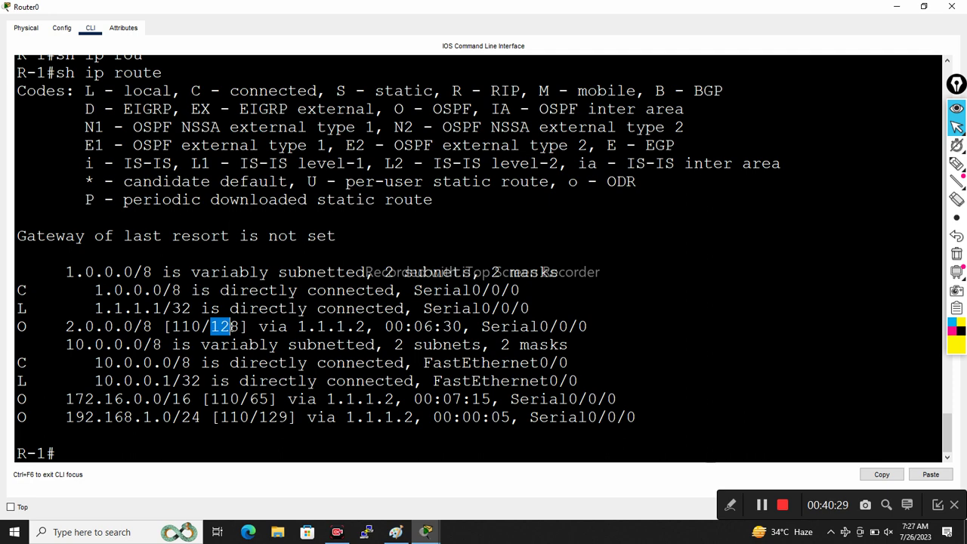
{"action": "left_click_drag", "start_coordinate": [157, 326], "coordinate": [13, 331]}
- Return to the network topology and mark the serial link between Router1 and Router2 with the yellow pen
{"action": "left_click", "coordinate": [896, 6]}
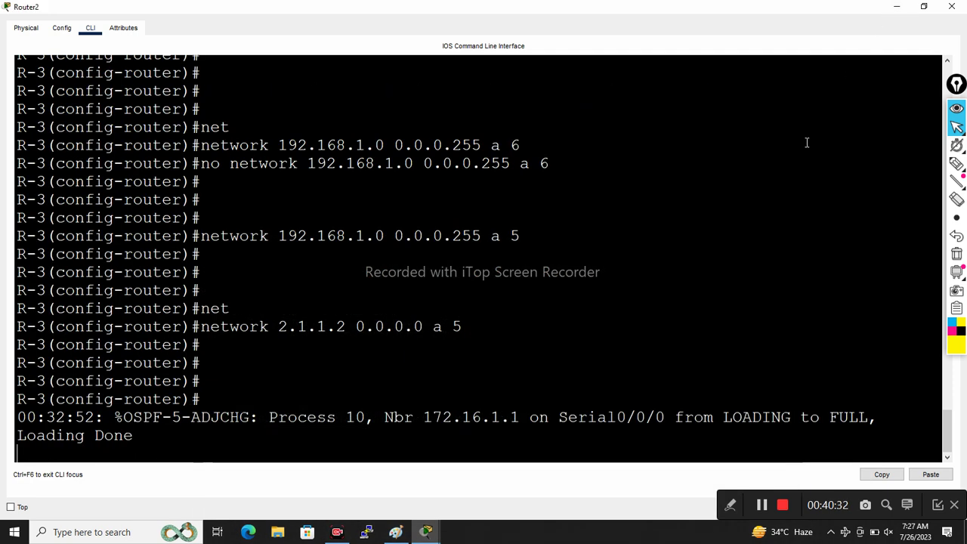
{"action": "left_click", "coordinate": [897, 6]}
{"action": "left_click", "coordinate": [897, 6]}
{"action": "left_click", "coordinate": [956, 164]}
{"action": "left_click", "coordinate": [588, 142]}
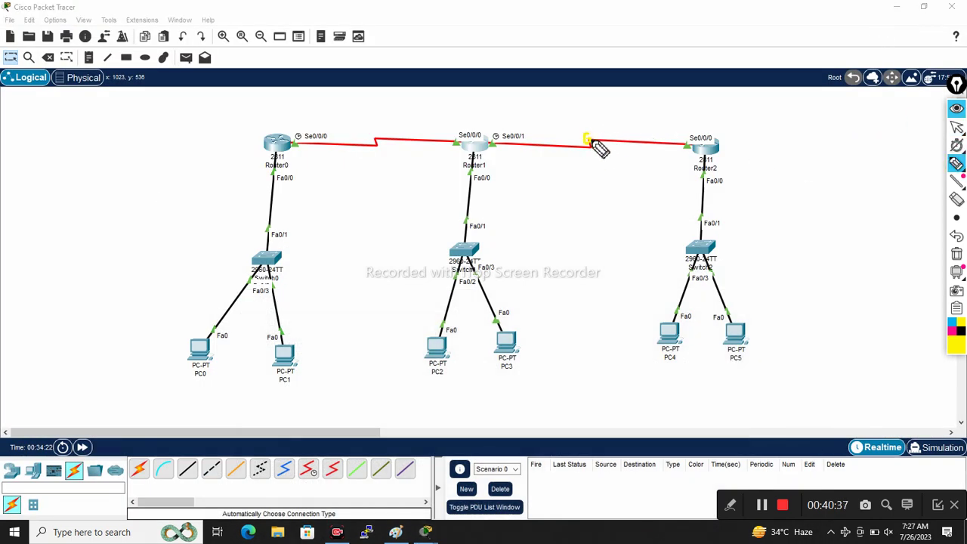
- Change the pen colour to dark red and handwrite the cost 64 beneath each of the two serial links
{"action": "left_click", "coordinate": [956, 346]}
{"action": "left_click", "coordinate": [914, 274]}
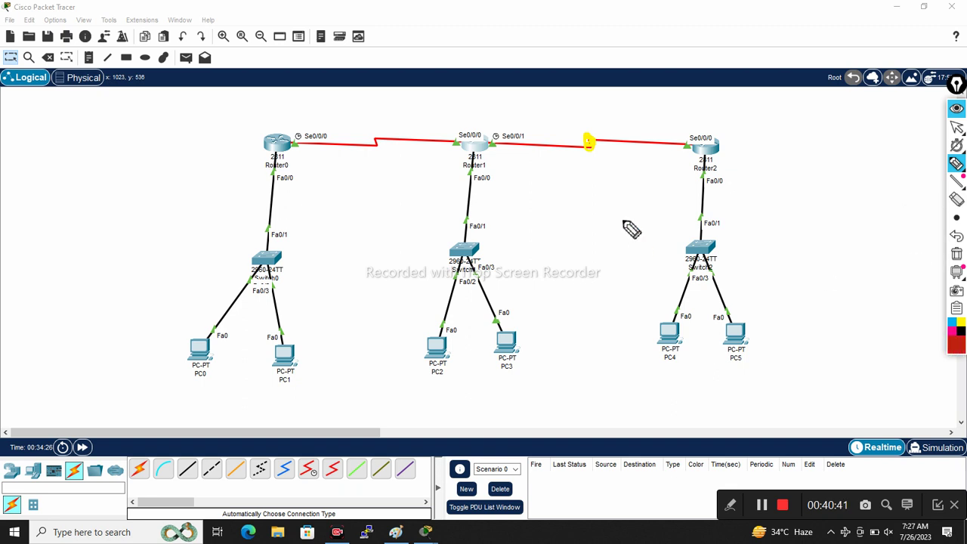
{"action": "mouse_move", "coordinate": [587, 161]}
{"action": "left_mouse_down"}
{"action": "mouse_move", "coordinate": [582, 176]}
{"action": "mouse_move", "coordinate": [610, 177]}
{"action": "left_mouse_up"}
{"action": "left_click_drag", "start_coordinate": [605, 168], "coordinate": [606, 187]}
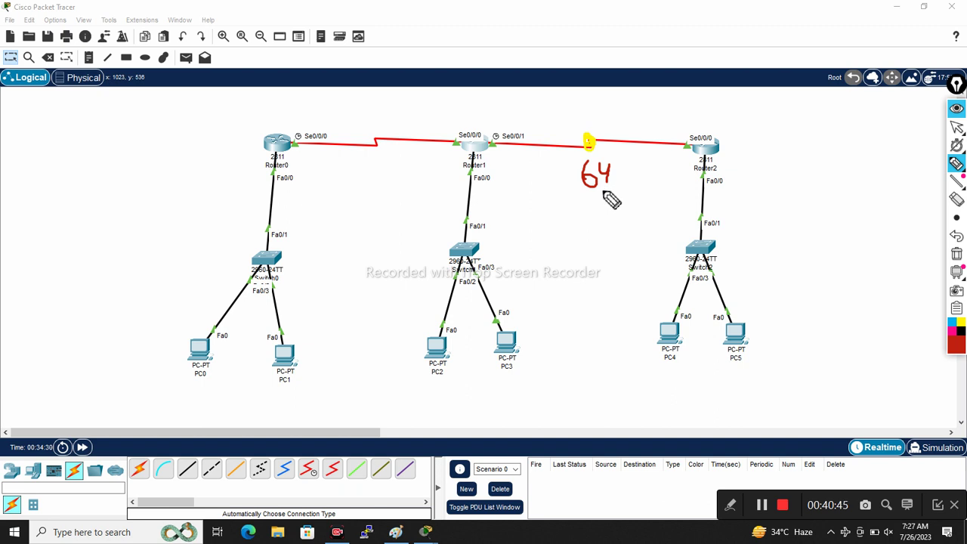
{"action": "mouse_move", "coordinate": [348, 160]}
{"action": "left_mouse_down"}
{"action": "mouse_move", "coordinate": [349, 181]}
{"action": "mouse_move", "coordinate": [372, 186]}
{"action": "mouse_move", "coordinate": [368, 195]}
{"action": "left_mouse_up"}
- Handwrite cost 1 beside Router1's and Router2's Fa0/0 links and trace the paths from the remote networks back to Router0
{"action": "mouse_move", "coordinate": [592, 142]}
{"action": "left_mouse_down"}
{"action": "mouse_move", "coordinate": [470, 142]}
{"action": "mouse_move", "coordinate": [387, 128]}
{"action": "mouse_move", "coordinate": [301, 154]}
{"action": "left_mouse_up"}
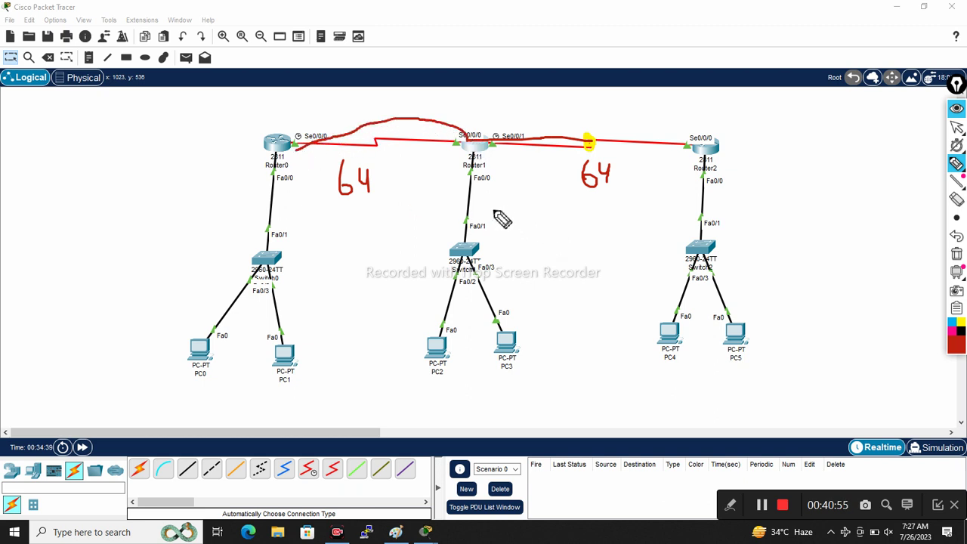
{"action": "mouse_move", "coordinate": [490, 203]}
{"action": "left_mouse_down"}
{"action": "mouse_move", "coordinate": [496, 218]}
{"action": "mouse_move", "coordinate": [512, 214]}
{"action": "left_mouse_up"}
{"action": "mouse_move", "coordinate": [728, 213]}
{"action": "left_mouse_down"}
{"action": "mouse_move", "coordinate": [731, 236]}
{"action": "mouse_move", "coordinate": [748, 231]}
{"action": "left_mouse_up"}
{"action": "mouse_move", "coordinate": [464, 195]}
{"action": "left_mouse_down"}
{"action": "mouse_move", "coordinate": [461, 204]}
{"action": "mouse_move", "coordinate": [474, 203]}
{"action": "mouse_move", "coordinate": [470, 145]}
{"action": "mouse_move", "coordinate": [321, 140]}
{"action": "left_mouse_up"}
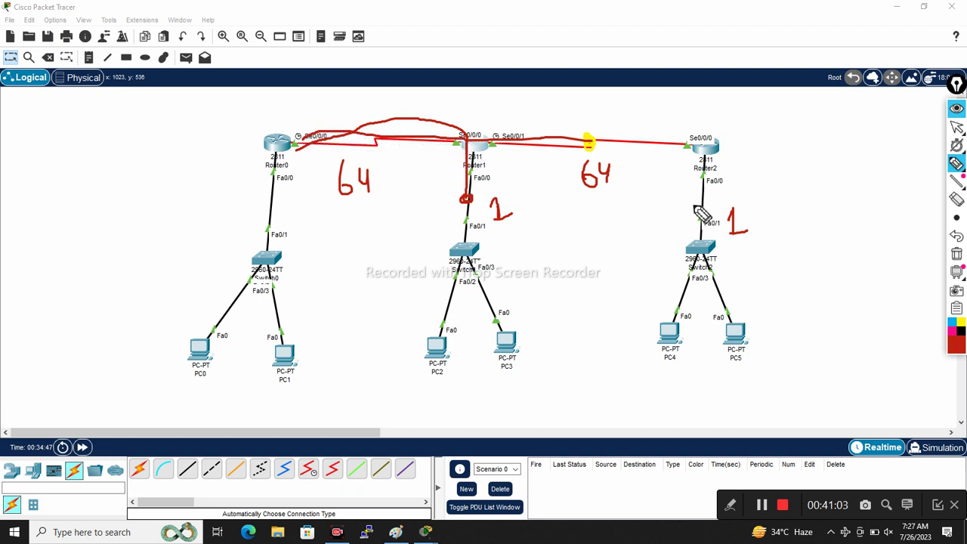
{"action": "mouse_move", "coordinate": [701, 202]}
{"action": "left_mouse_down"}
{"action": "mouse_move", "coordinate": [641, 142]}
{"action": "mouse_move", "coordinate": [309, 142]}
{"action": "left_mouse_up"}
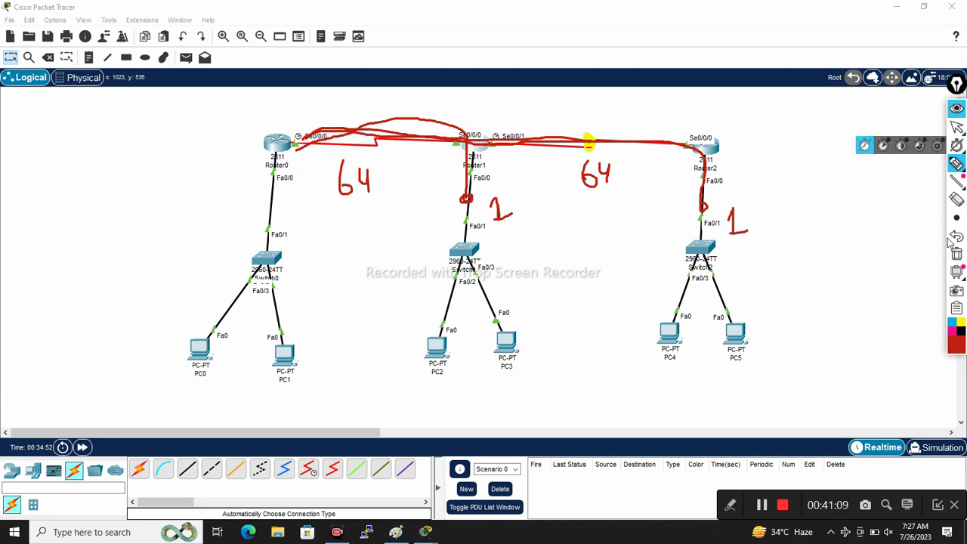
- Erase all pen annotations from the topology and bring back Router0's command window
{"action": "left_click", "coordinate": [954, 257]}
{"action": "left_click", "coordinate": [956, 127]}
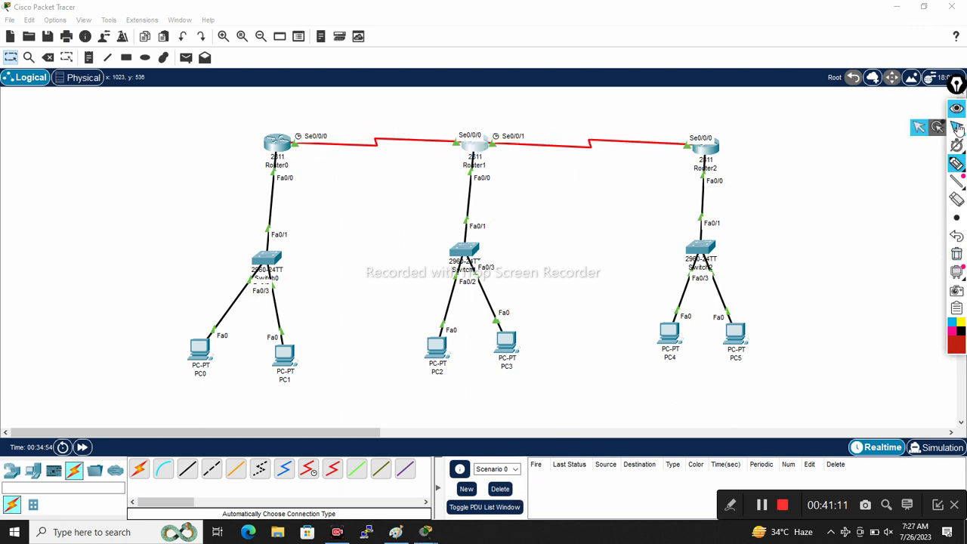
{"action": "mouse_move", "coordinate": [426, 532]}
{"action": "left_click", "coordinate": [360, 485]}
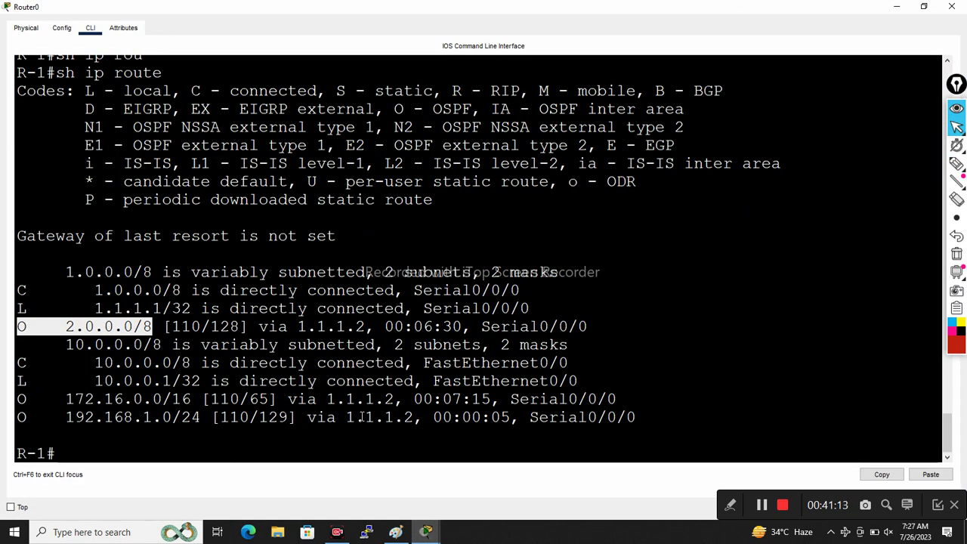
- Highlight the cost values of the three OSPF routes in R-1's routing table
{"action": "left_click_drag", "start_coordinate": [202, 326], "coordinate": [231, 326]}
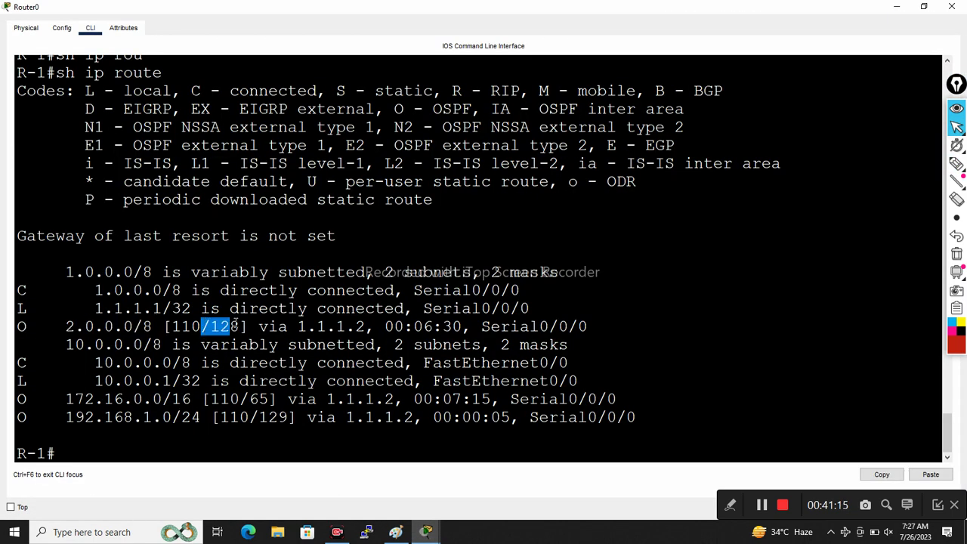
{"action": "left_click_drag", "start_coordinate": [249, 398], "coordinate": [269, 398]}
{"action": "left_click_drag", "start_coordinate": [250, 416], "coordinate": [292, 417]}
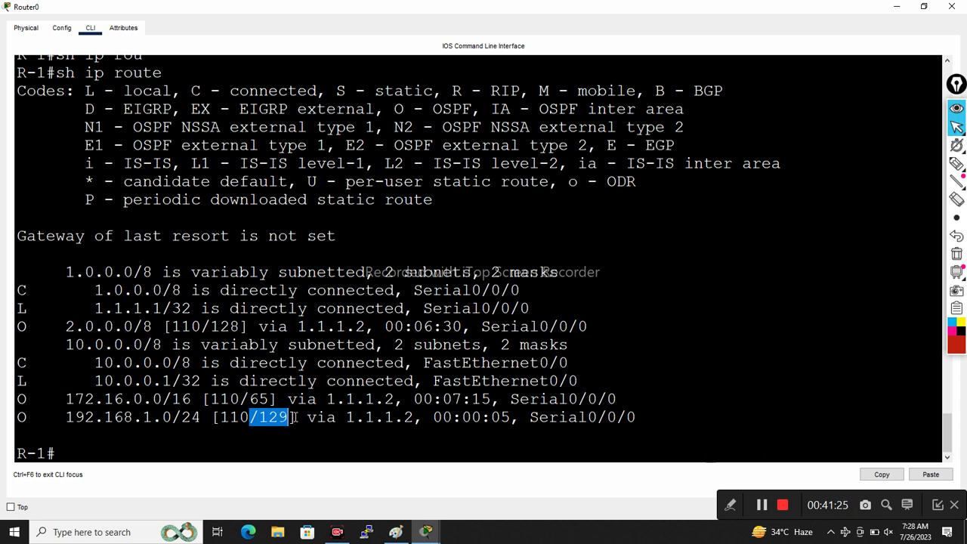
- Display only R-1's OSPF-learned routes with sh ip route ospf
{"action": "key", "text": "Up"}
{"action": "type", "text": "os"}
{"action": "key", "text": "Tab"}
{"action": "key", "text": "Return"}
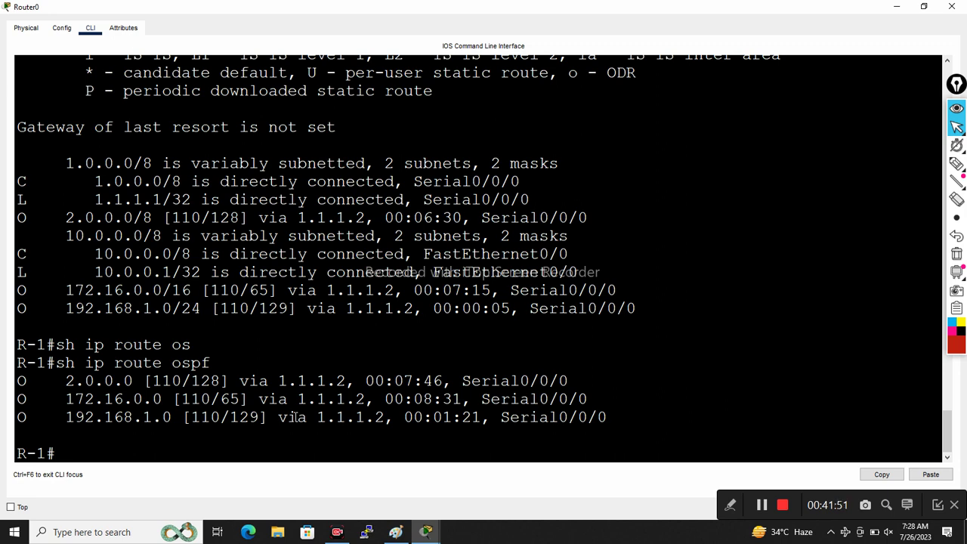
- Configure PC0 with static IPv4 address 10.0.0.2, subnet mask 255.0.0.0 and default gateway 10.0.0.1
{"action": "left_click", "coordinate": [896, 7]}
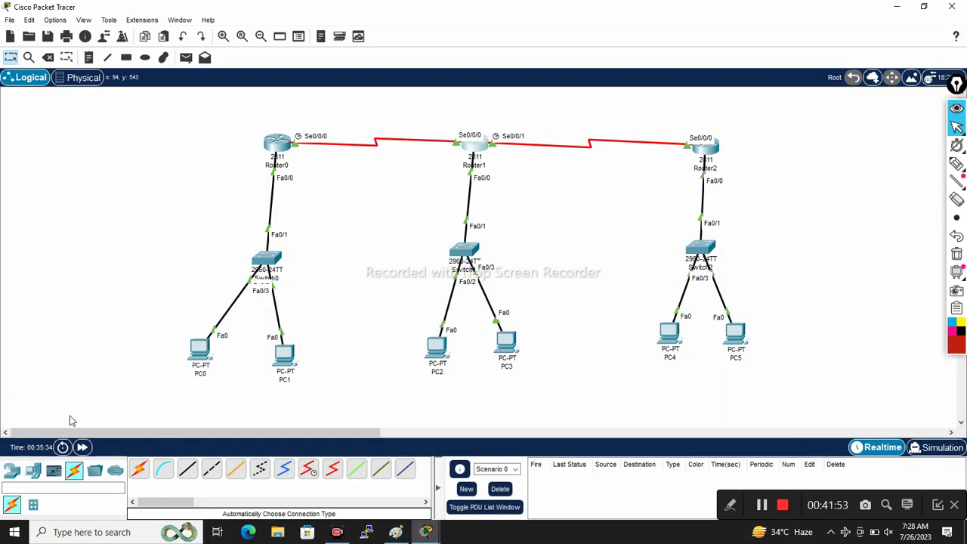
{"action": "left_click", "coordinate": [201, 352]}
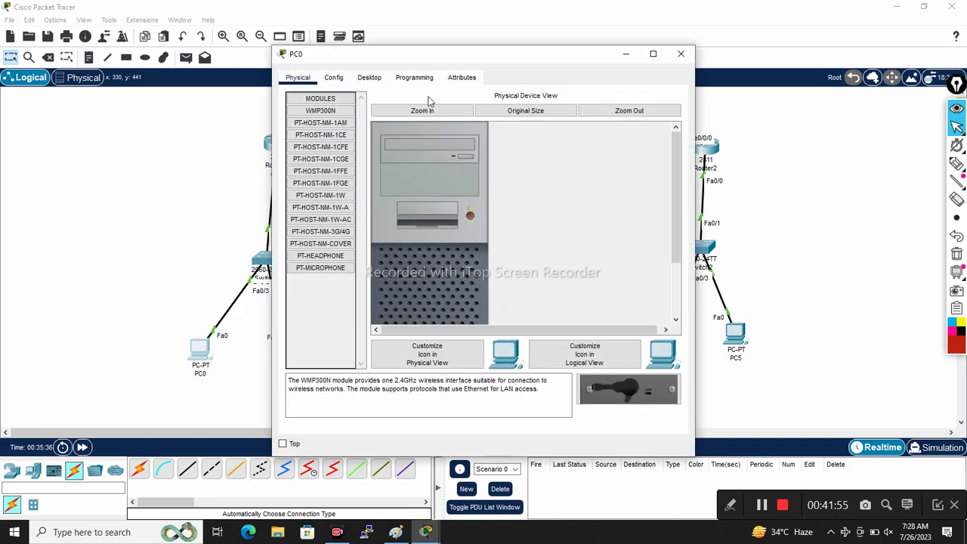
{"action": "left_click", "coordinate": [370, 77]}
{"action": "left_click", "coordinate": [341, 127]}
{"action": "left_click", "coordinate": [463, 160]}
{"action": "type", "text": "10.0.0.2"}
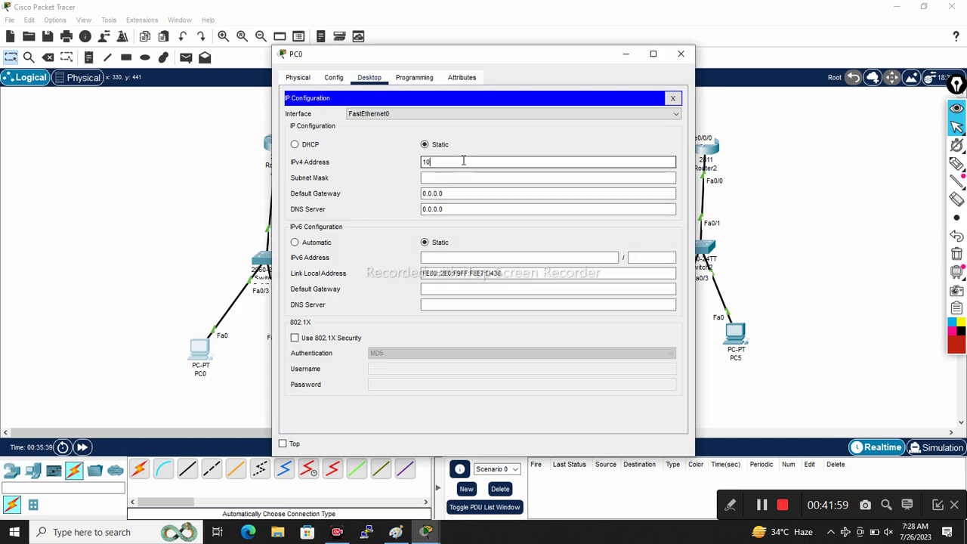
{"action": "key", "text": "Tab"}
{"action": "key", "text": "Tab"}
{"action": "type", "text": "10.0.0.1"}
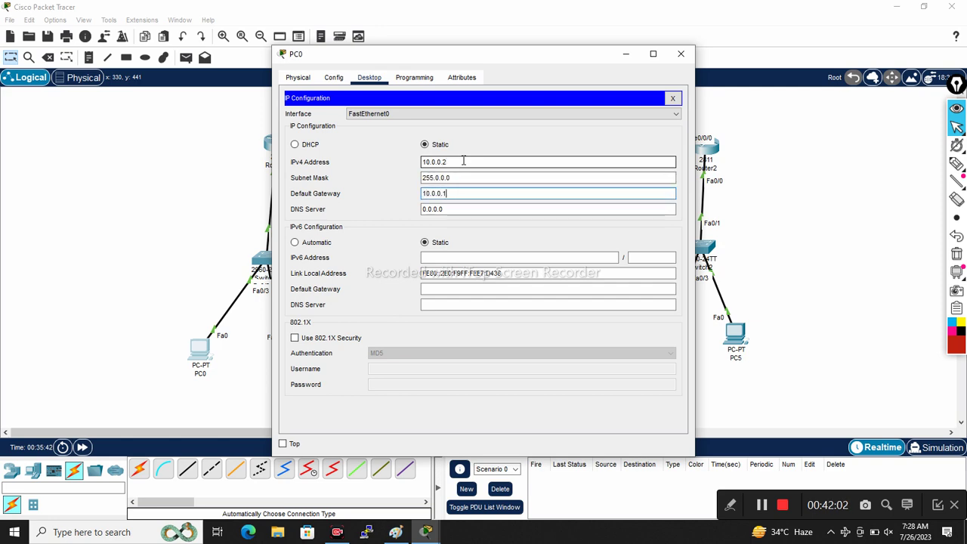
- Close PC0's IP configuration and its device window to return to the topology
{"action": "key", "text": "Tab"}
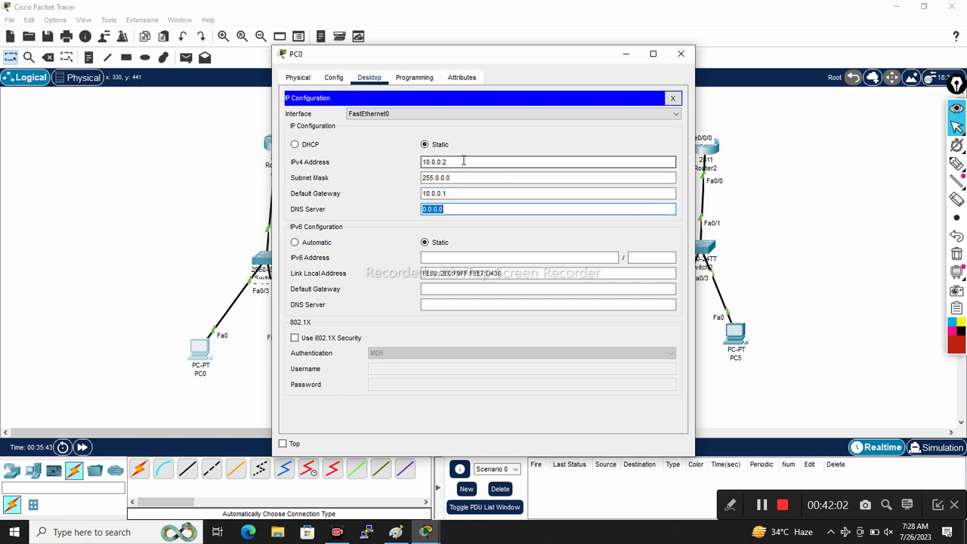
{"action": "left_click", "coordinate": [672, 98]}
{"action": "left_click", "coordinate": [681, 54]}
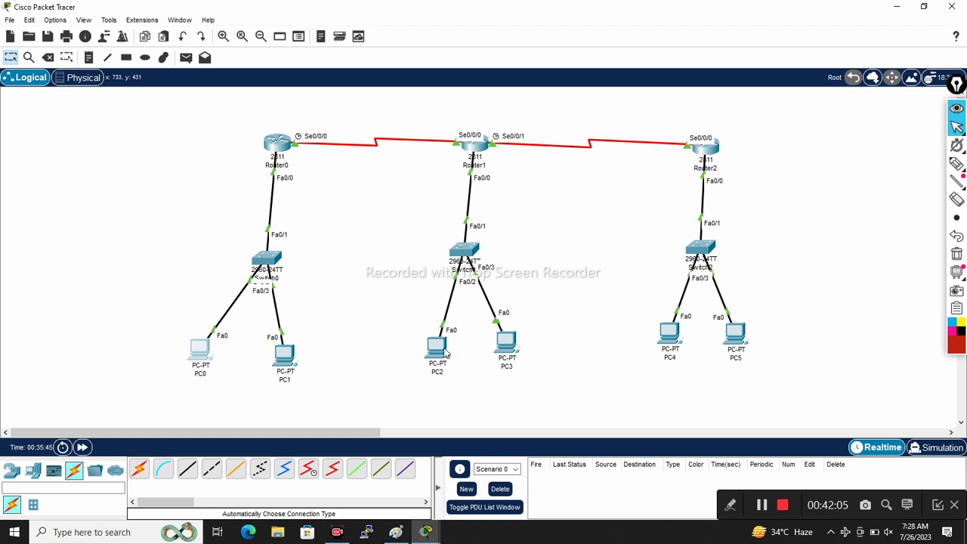
- Open PC2's IP configuration and try to set the IPv4 address to 172,16.1.2
{"action": "left_click", "coordinate": [437, 348]}
{"action": "left_click", "coordinate": [369, 77]}
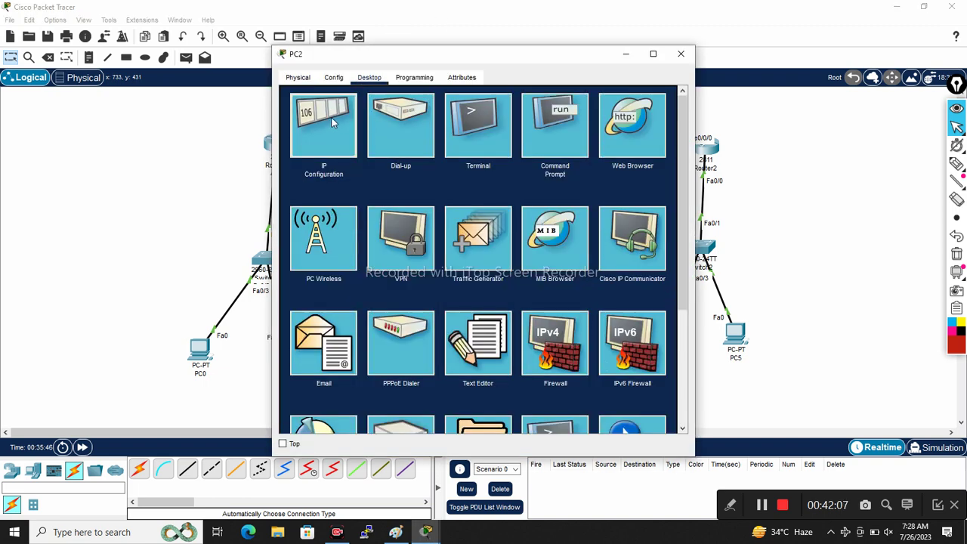
{"action": "left_click", "coordinate": [331, 116]}
{"action": "left_click", "coordinate": [442, 161]}
{"action": "type", "text": "172"}
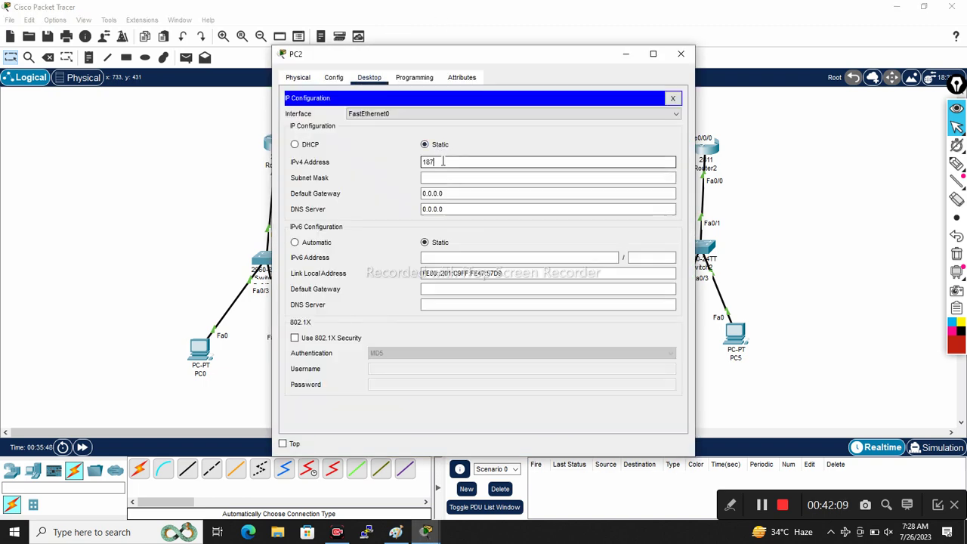
{"action": "type", "text": ".16"}
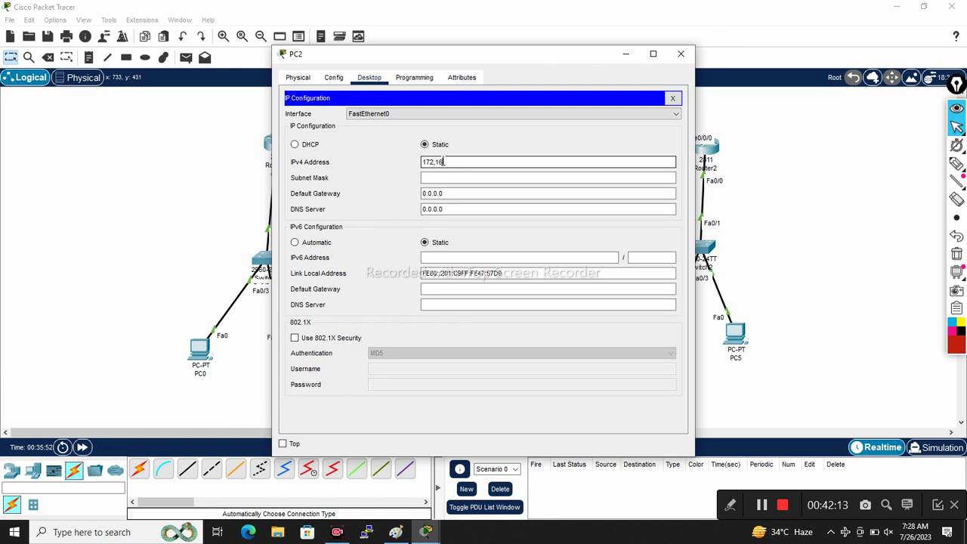
{"action": "type", "text": "8."}
{"action": "key", "text": "BackSpace"}
{"action": "type", "text": ".1.2"}
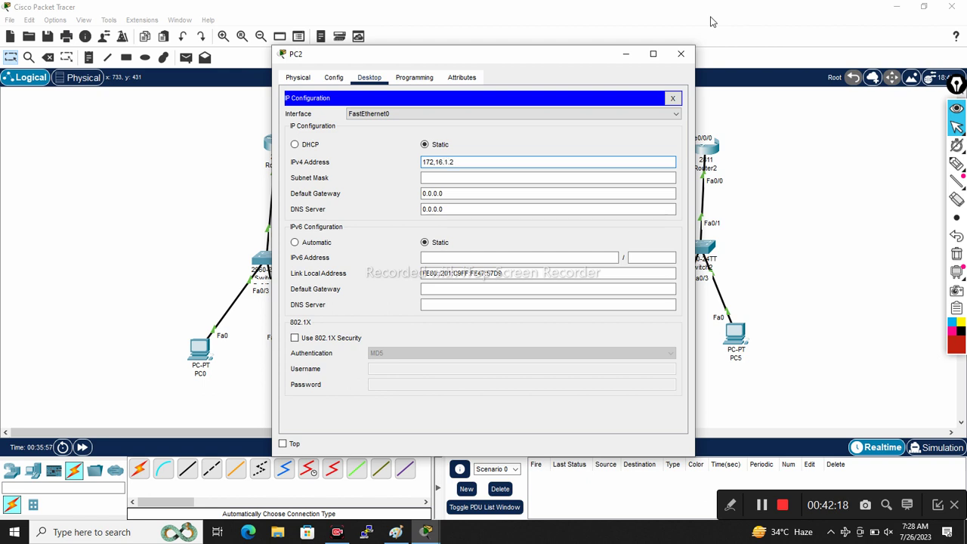
{"action": "key", "text": "ctrl+a"}
{"action": "key", "text": "Tab"}
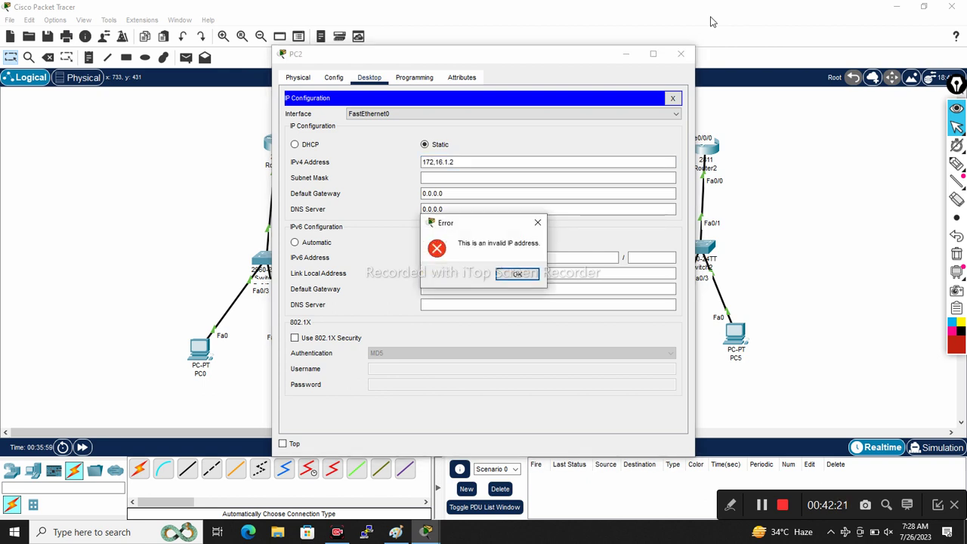
{"action": "left_click", "coordinate": [518, 274]}
- Give PC2 IPv4 address 172.16.1.2, subnet mask 255.255.0.0 and default gateway 172.16.1.1, and close its window
{"action": "left_click", "coordinate": [462, 163]}
{"action": "type", "text": "1"}
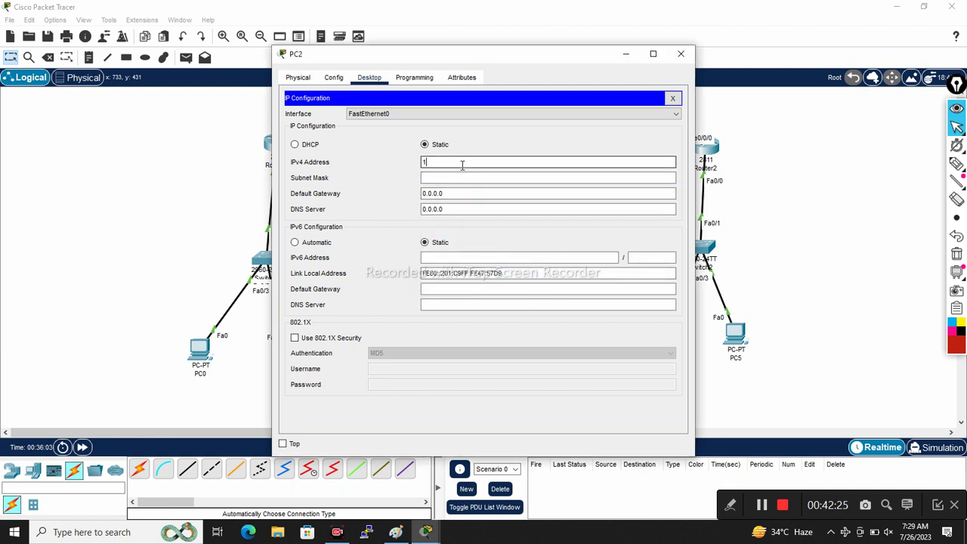
{"action": "type", "text": "92.16"}
{"action": "key", "text": "ctrl+a"}
{"action": "key", "text": "Tab"}
{"action": "key", "text": "Tab"}
{"action": "type", "text": "172.16.1.1"}
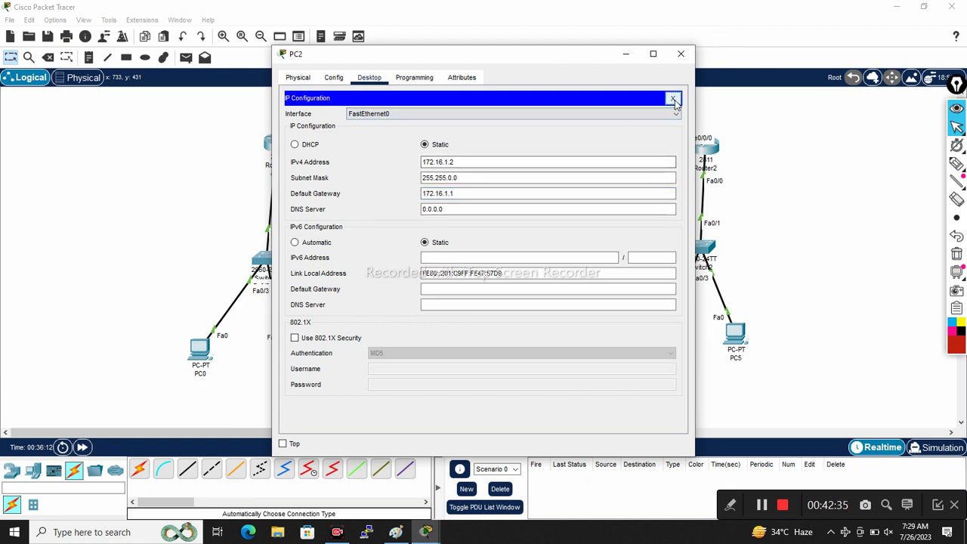
{"action": "left_click", "coordinate": [672, 99]}
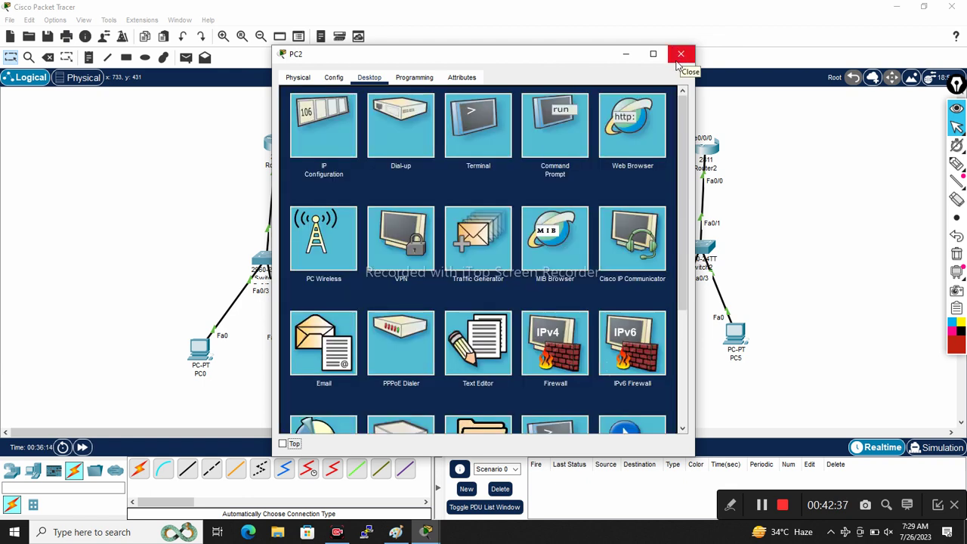
{"action": "left_click", "coordinate": [678, 64]}
- Configure PC4 with static IPv4 address 192.168.1.2, subnet mask 255.255.255.0 and default gateway 192.168.1.1
{"action": "left_click", "coordinate": [669, 335]}
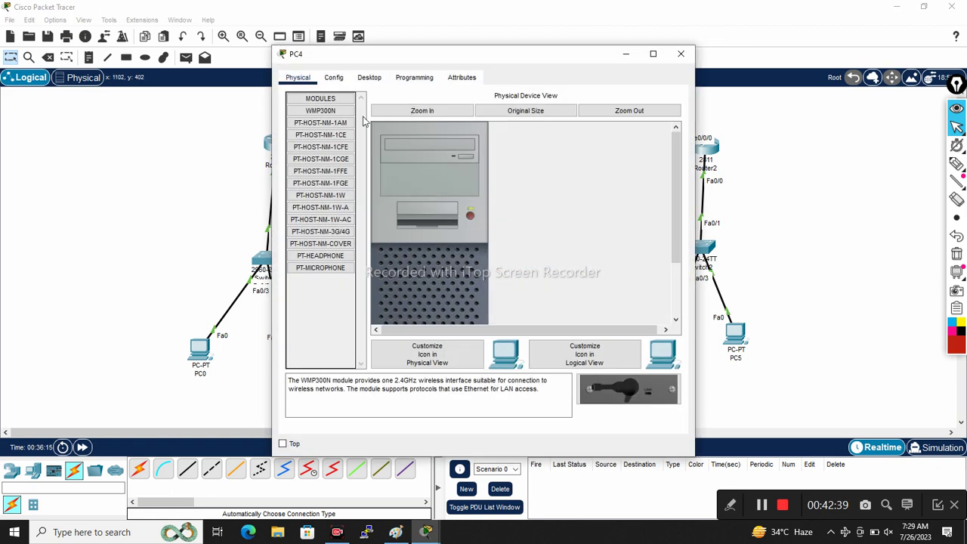
{"action": "left_click", "coordinate": [369, 77]}
{"action": "left_click", "coordinate": [333, 122]}
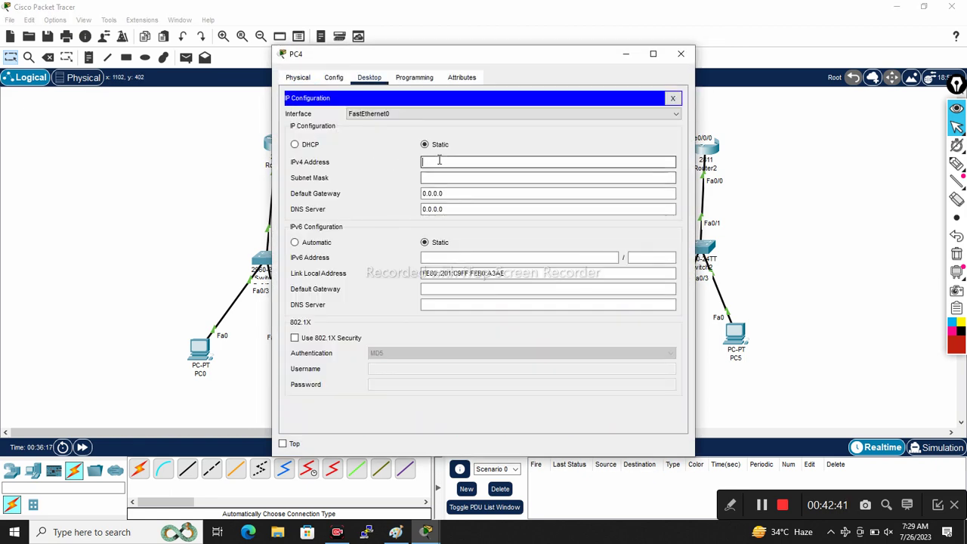
{"action": "left_click", "coordinate": [447, 163]}
{"action": "type", "text": "192.168.3.2"}
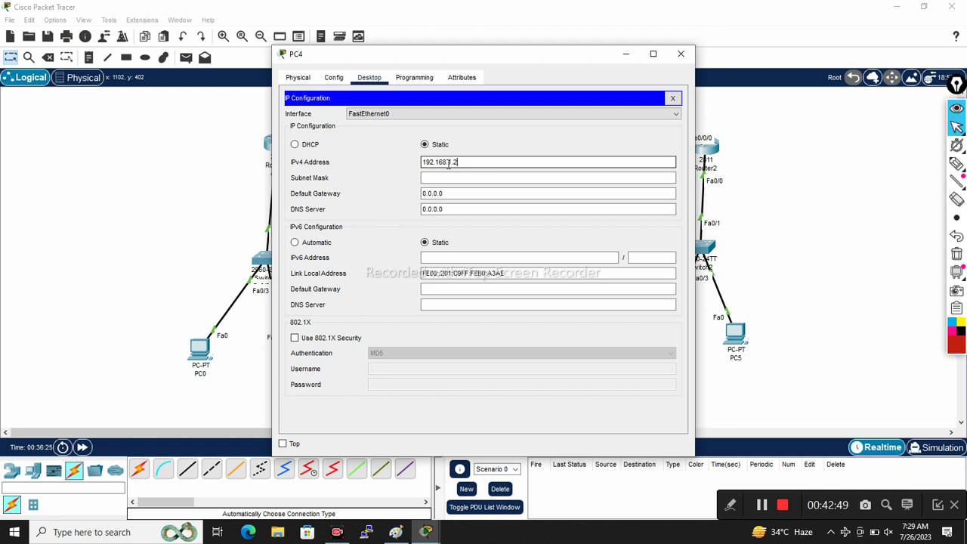
{"action": "key", "text": "ctrl+a"}
{"action": "key", "text": "Tab"}
{"action": "key", "text": "Tab"}
{"action": "type", "text": "192.168.1."}
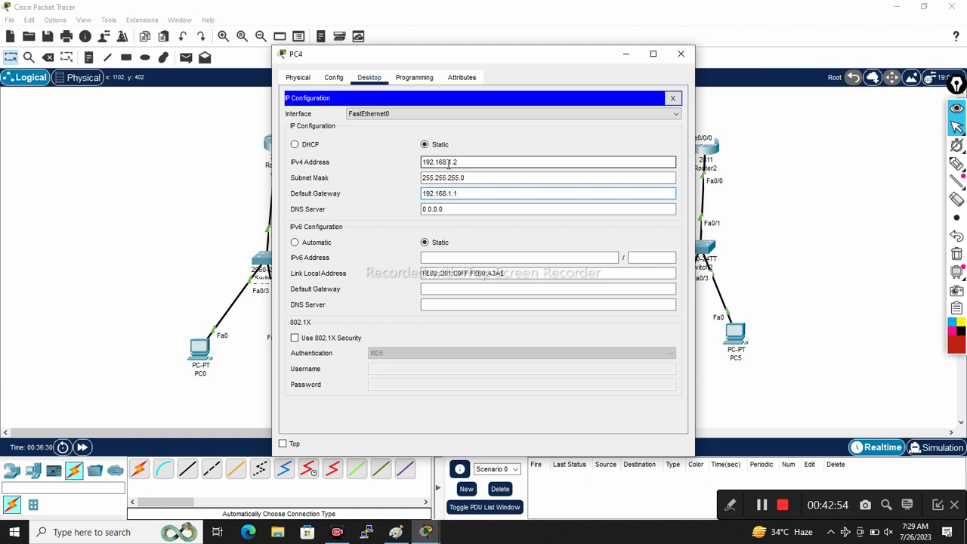
{"action": "left_click", "coordinate": [672, 98]}
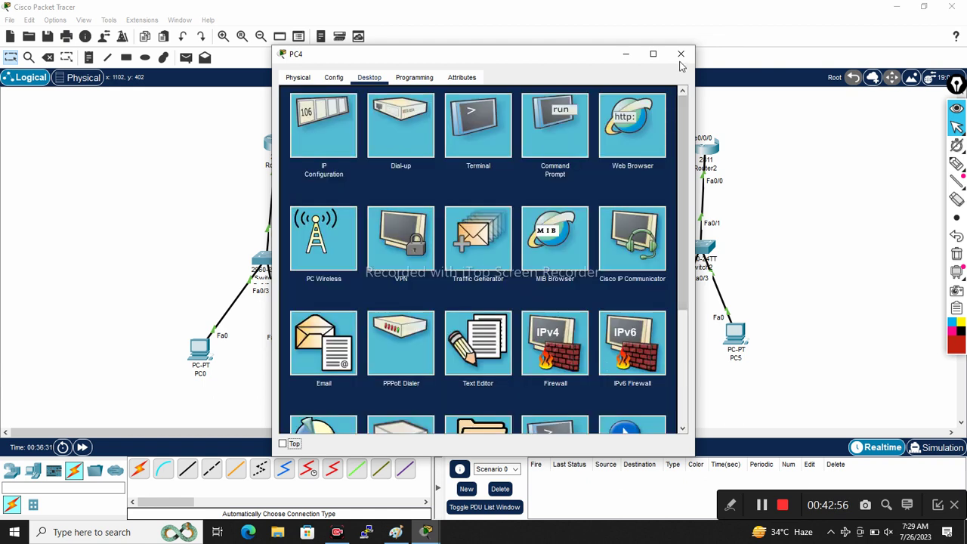
- Ping 2.1.1.1 from PC4's command prompt
{"action": "left_click", "coordinate": [556, 135]}
{"action": "type", "text": "PING "}
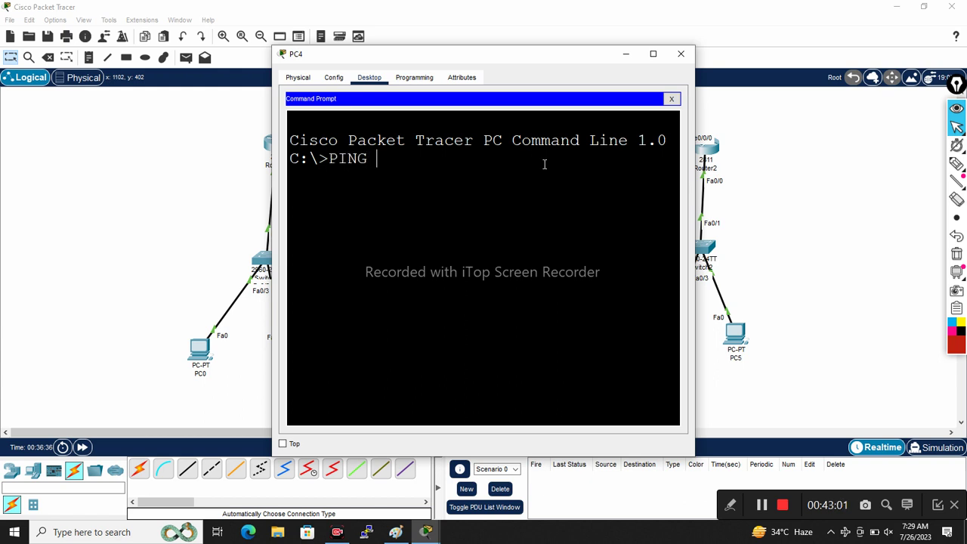
{"action": "type", "text": "2.1.1.1"}
{"action": "key", "text": "Return"}
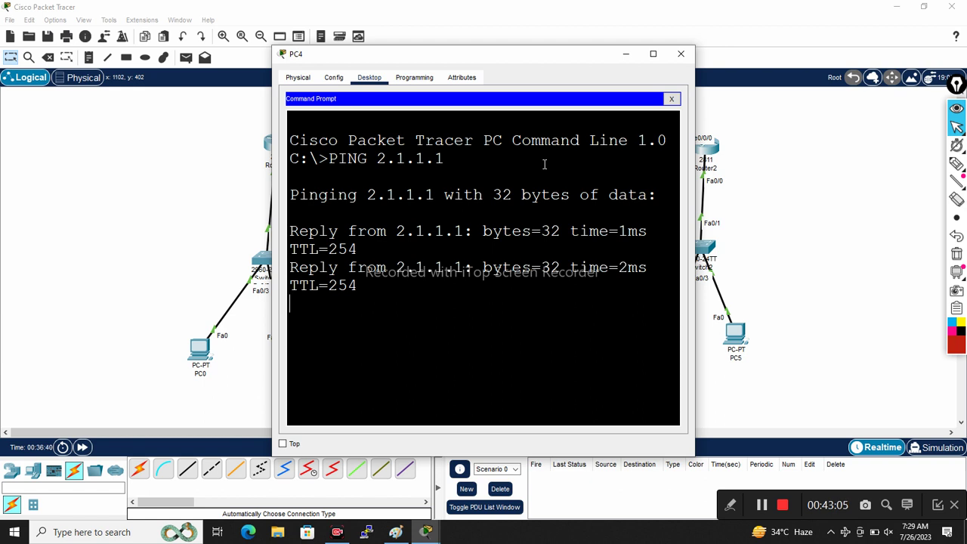
{"action": "type", "text": "ping 10"}
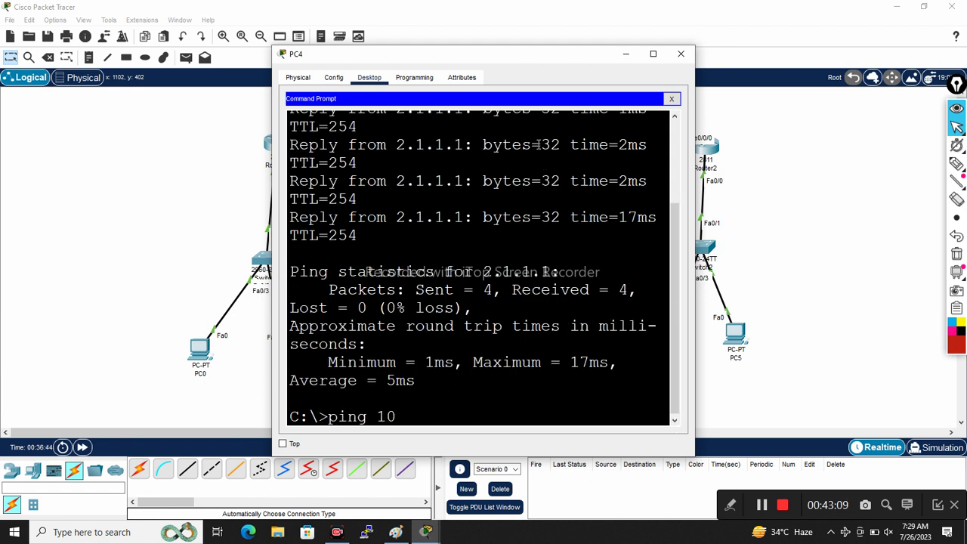
{"action": "type", "text": ".0.0.21"}
{"action": "key", "text": "Return"}
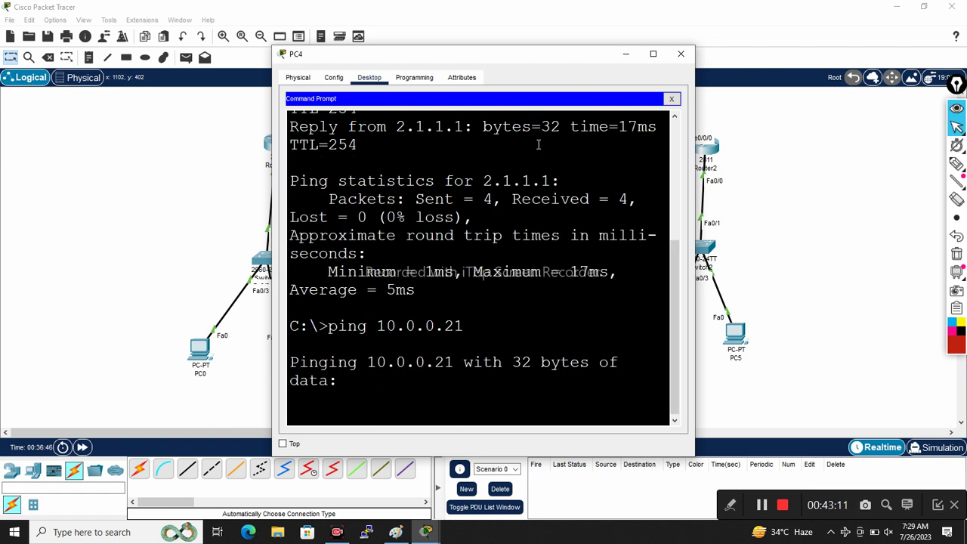
{"action": "key", "text": "ctrl+c"}
- Ping PC0 at 10.0.0.2 from PC4, review the replies in the maximized window, and close it
{"action": "key", "text": "Up"}
{"action": "key", "text": "BackSpace"}
{"action": "key", "text": "Return"}
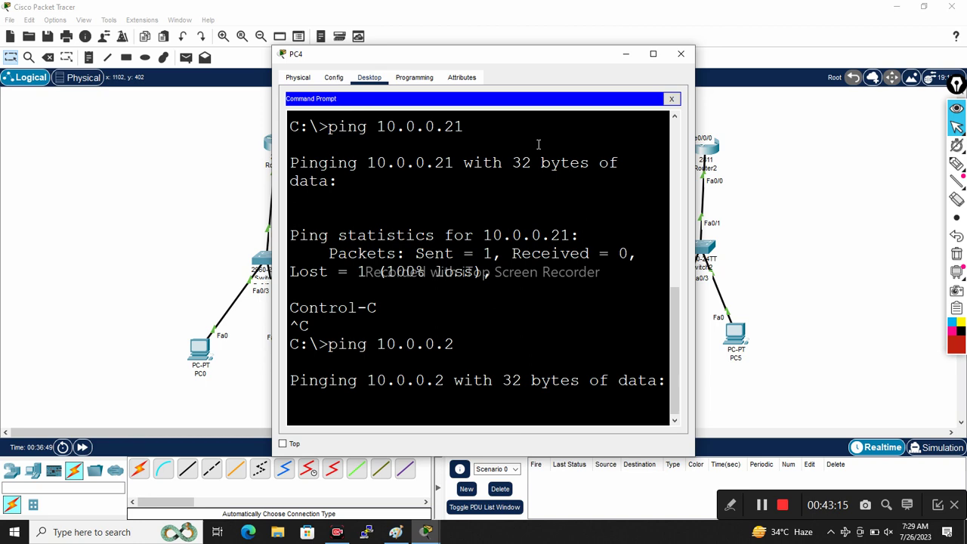
{"action": "left_click", "coordinate": [653, 54]}
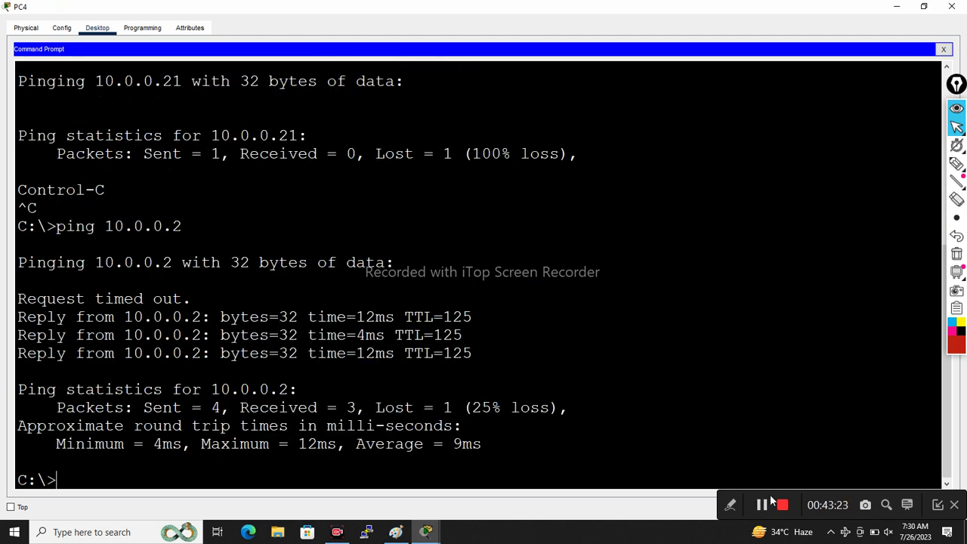
{"action": "left_click", "coordinate": [962, 5]}
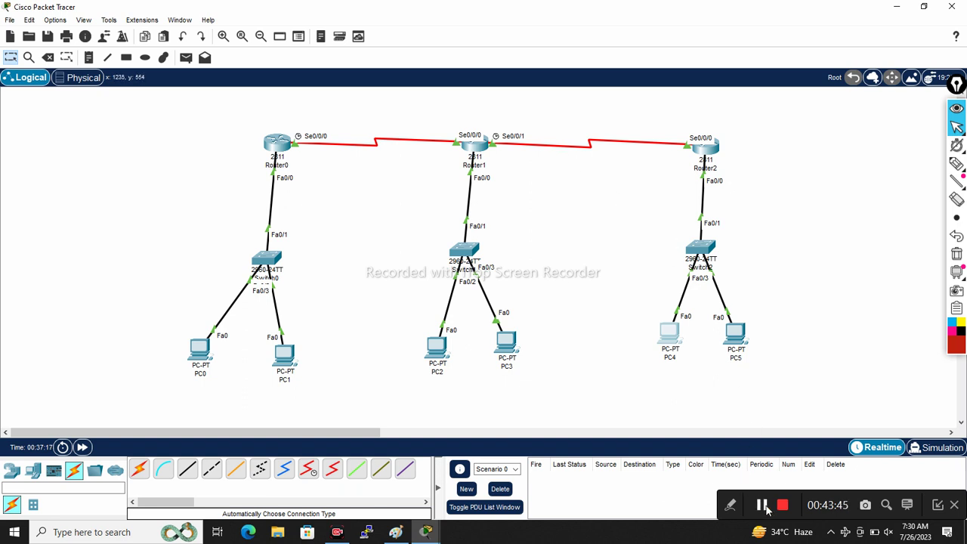
- Open Router0's command line in a maximized window and display the OSPF process details with show ip ospf
{"action": "left_click", "coordinate": [274, 144]}
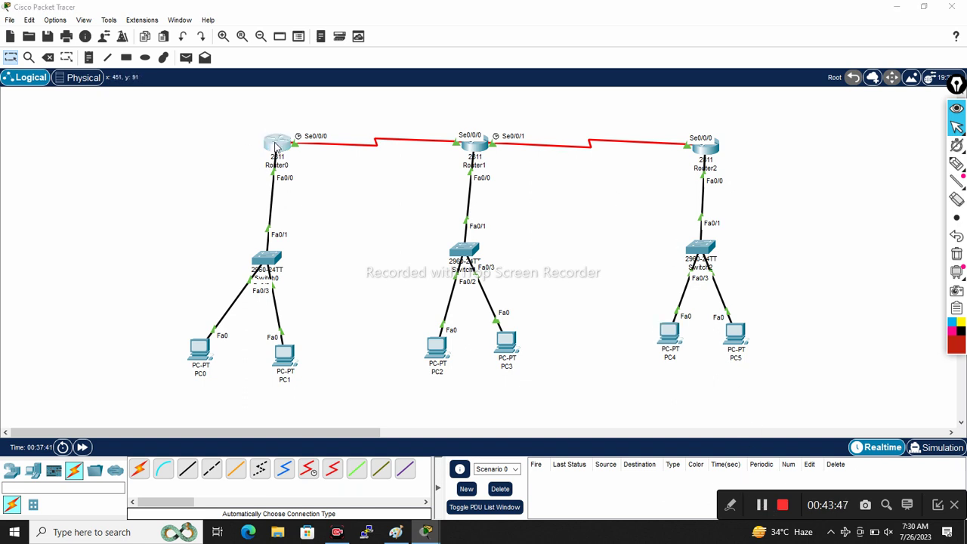
{"action": "left_click", "coordinate": [653, 53]}
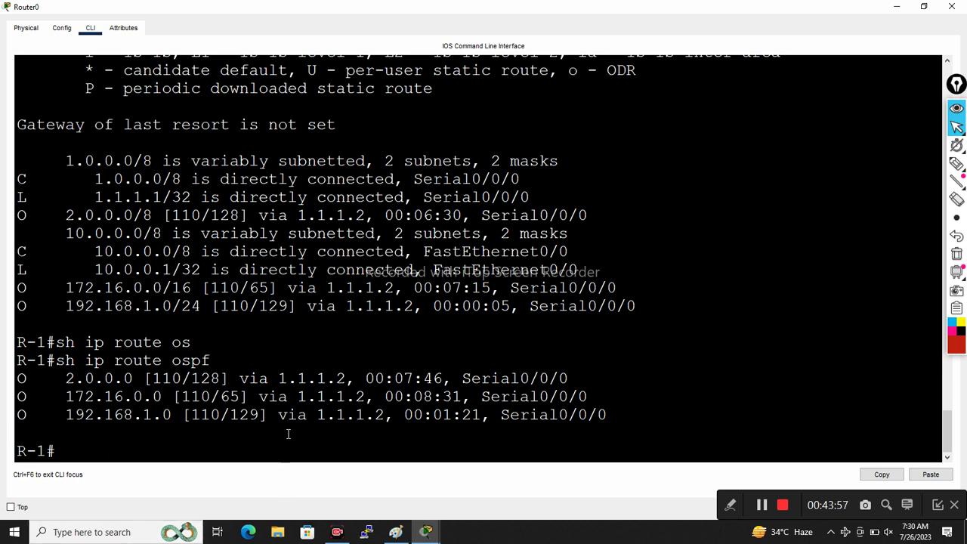
{"action": "key", "text": "Return"}
{"action": "key", "text": "Return"}
{"action": "key", "text": "Return"}
{"action": "type", "text": "show"}
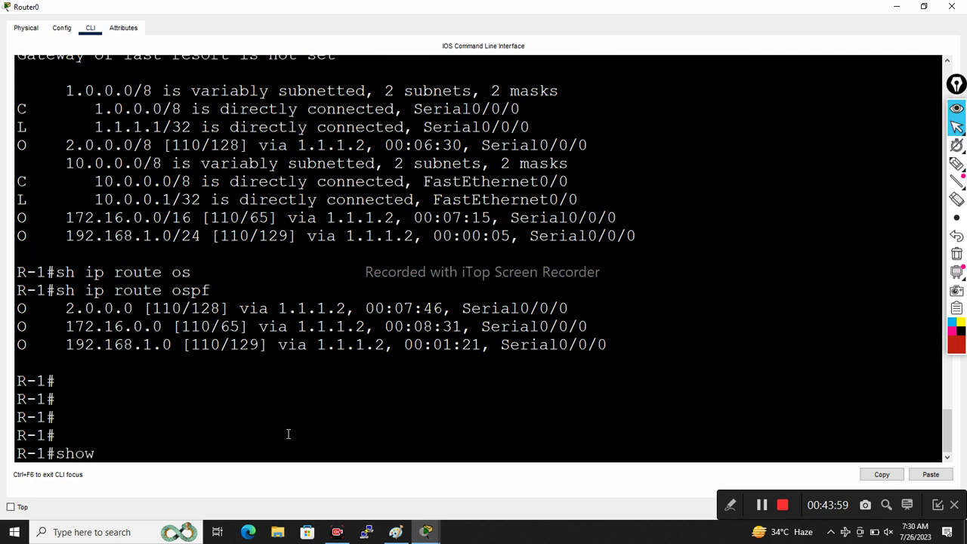
{"action": "type", "text": " ip pos"}
{"action": "key", "text": "Tab"}
{"action": "key", "text": "BackSpace"}
{"action": "key", "text": "BackSpace"}
{"action": "key", "text": "BackSpace"}
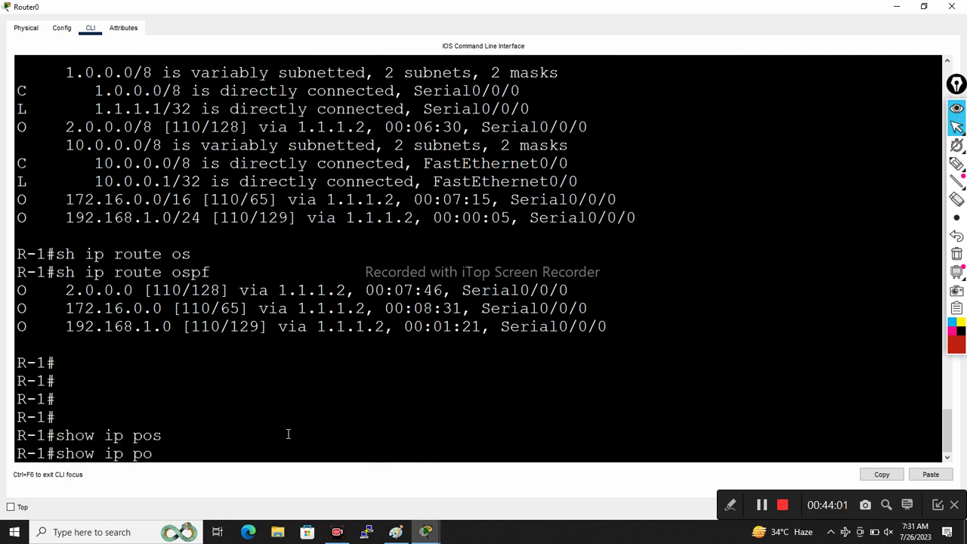
{"action": "type", "text": "os"}
{"action": "key", "text": "Tab"}
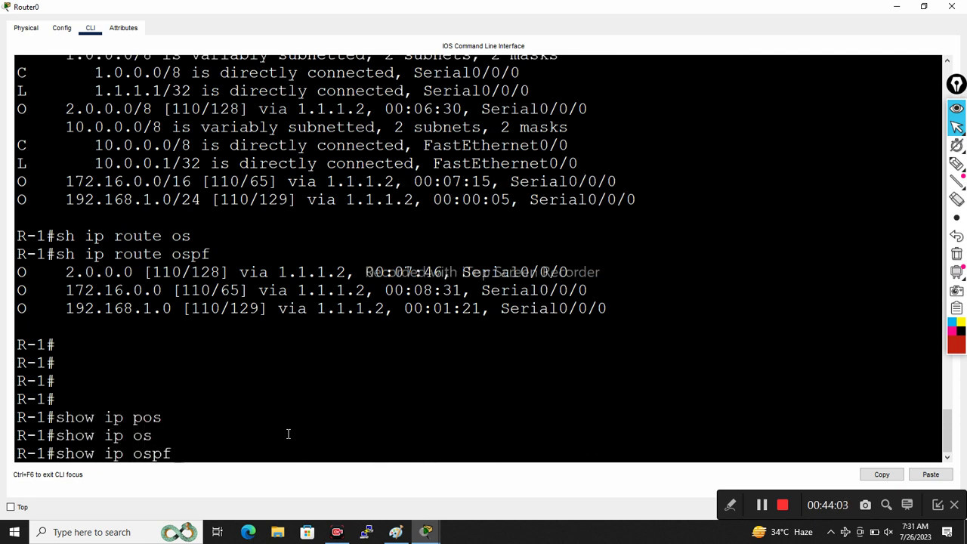
{"action": "key", "text": "Return"}
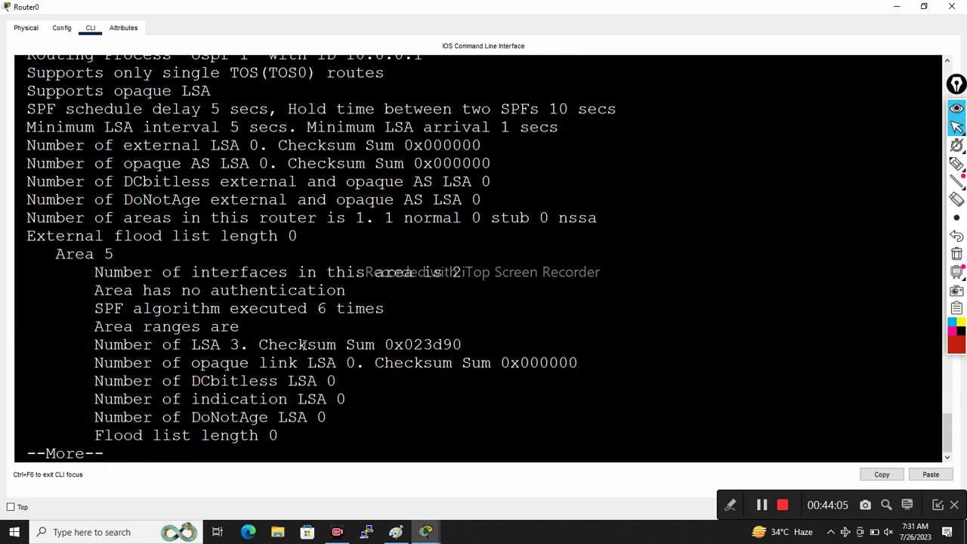
- Highlight the router ID, the hold time between SPFs and the minimum LSA interval in the show ip ospf output
{"action": "scroll", "coordinate": [304, 353], "scroll_direction": "up", "scroll_amount": 4}
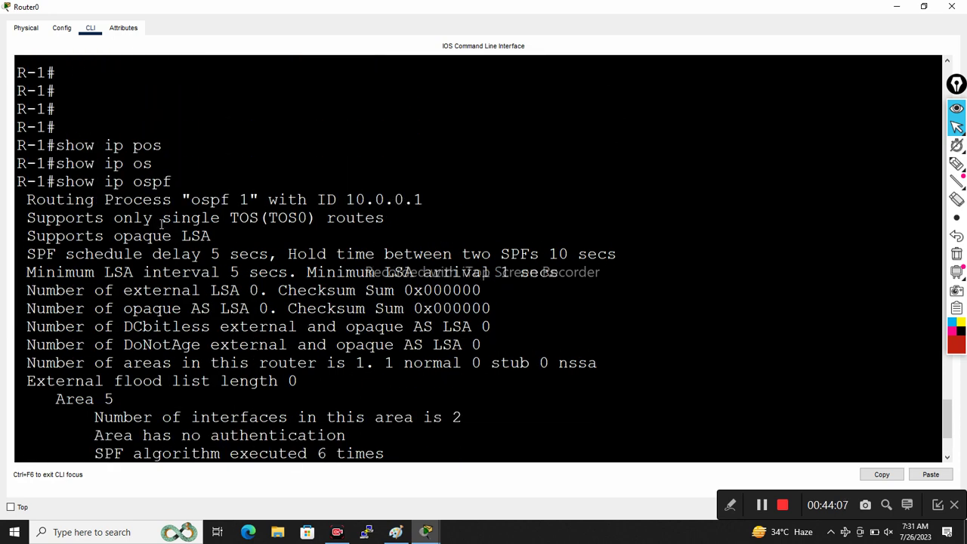
{"action": "left_click_drag", "start_coordinate": [28, 200], "coordinate": [425, 206]}
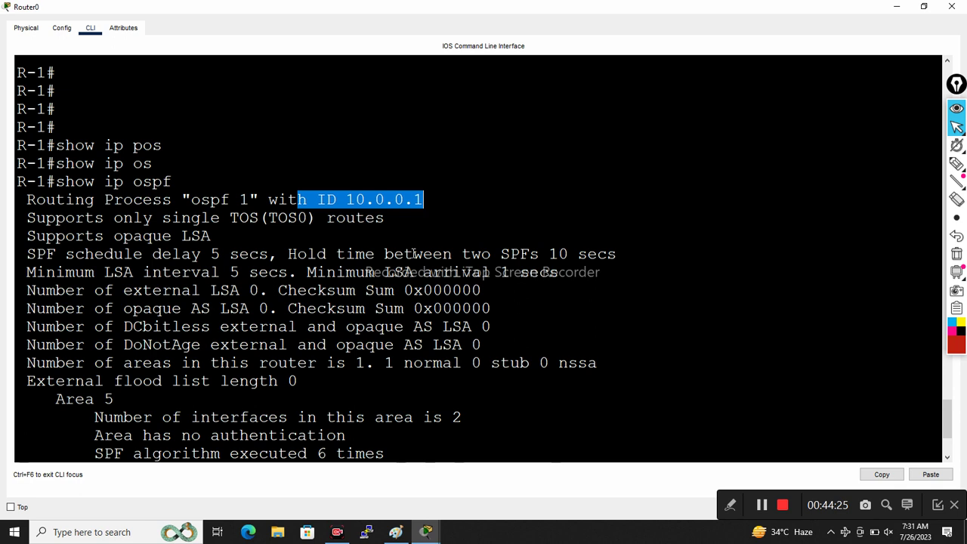
{"action": "scroll", "coordinate": [414, 253], "scroll_direction": "down", "scroll_amount": 1}
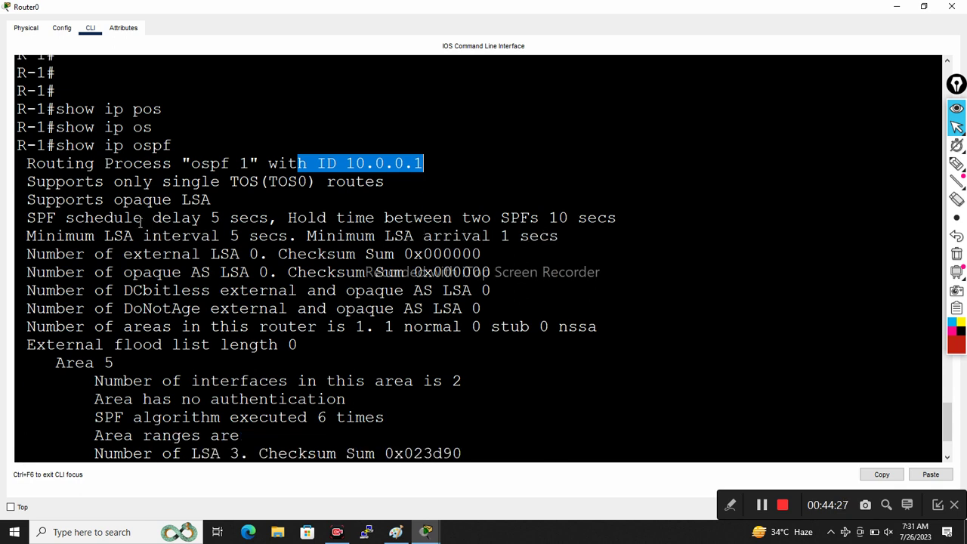
{"action": "left_click_drag", "start_coordinate": [289, 218], "coordinate": [637, 223]}
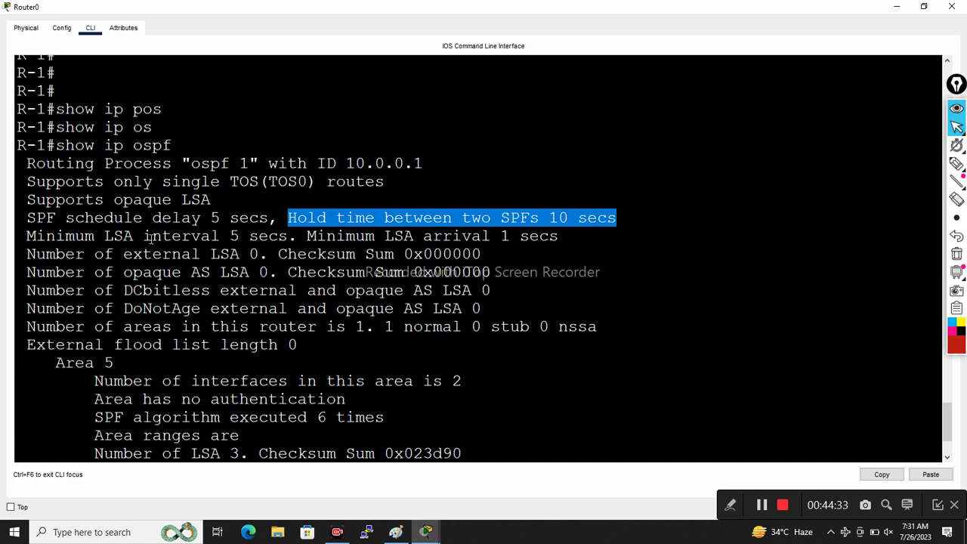
{"action": "left_click_drag", "start_coordinate": [151, 239], "coordinate": [317, 255]}
{"action": "scroll", "coordinate": [318, 256], "scroll_direction": "down", "scroll_amount": 2}
{"action": "scroll", "coordinate": [334, 271], "scroll_direction": "down", "scroll_amount": 1}
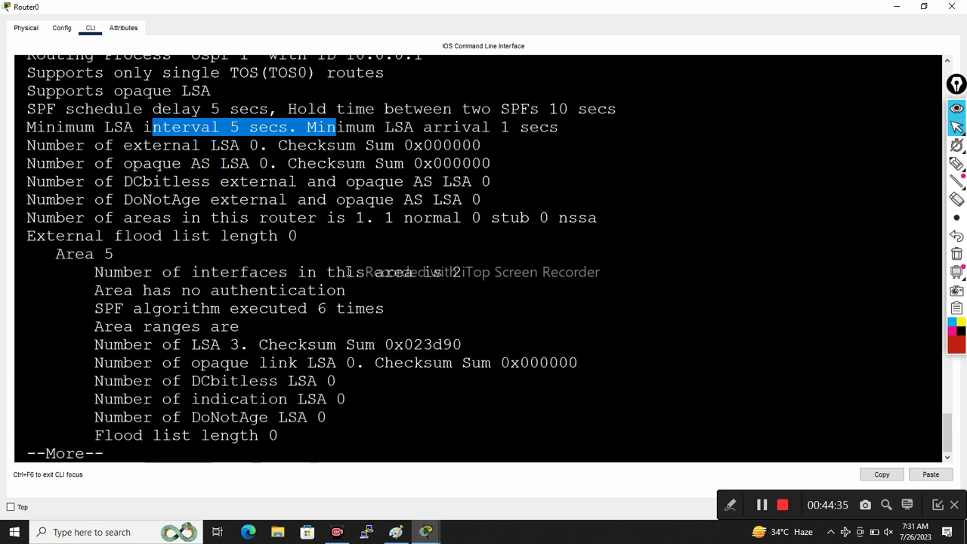
- Page through the rest of the show ip ospf output to R-1's prompt and review the Area 5 details
{"action": "key", "text": "Return"}
{"action": "key", "text": "Return"}
{"action": "key", "text": "Return"}
{"action": "key", "text": "Return"}
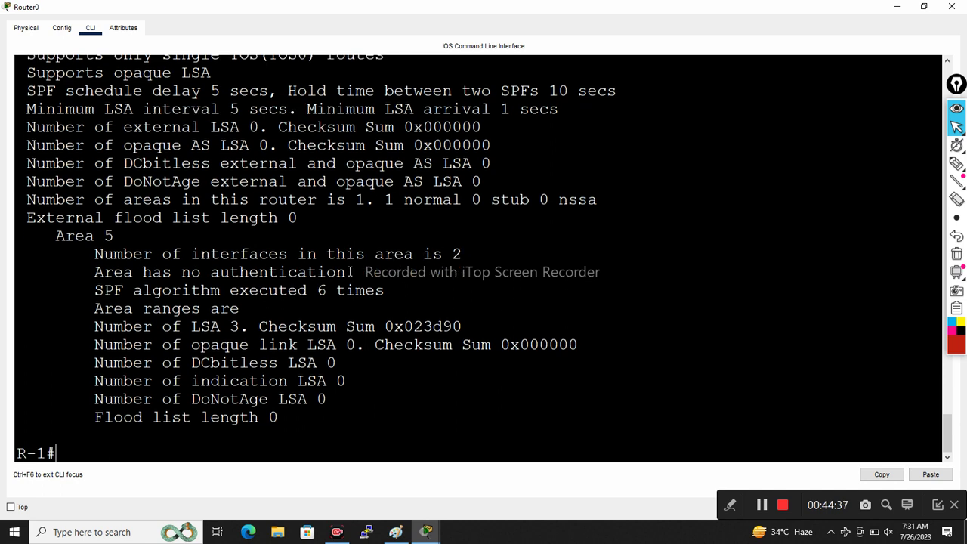
{"action": "scroll", "coordinate": [348, 242], "scroll_direction": "up", "scroll_amount": 4}
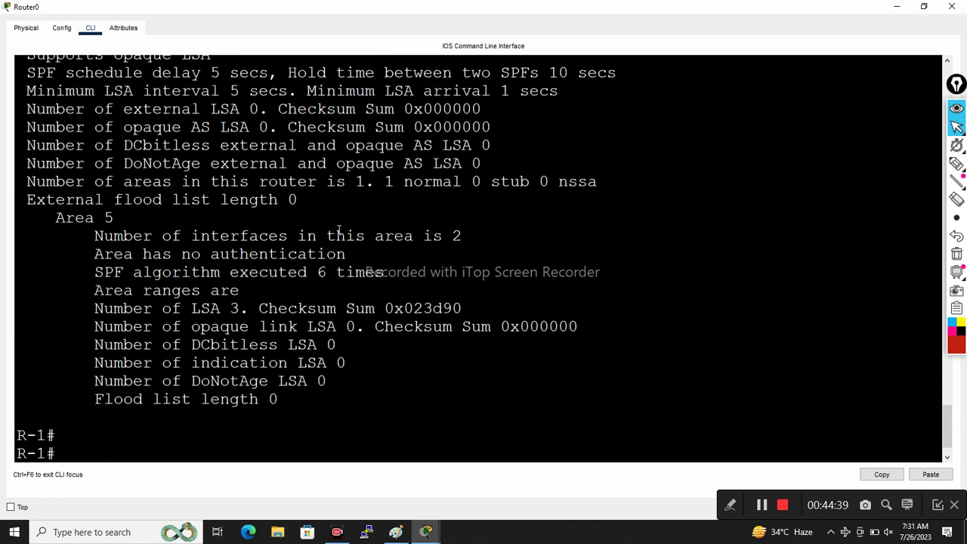
- Highlight the router ID in R-1's show ip ospf output and review the remaining process and Area 5 details
{"action": "left_click_drag", "start_coordinate": [318, 163], "coordinate": [417, 163]}
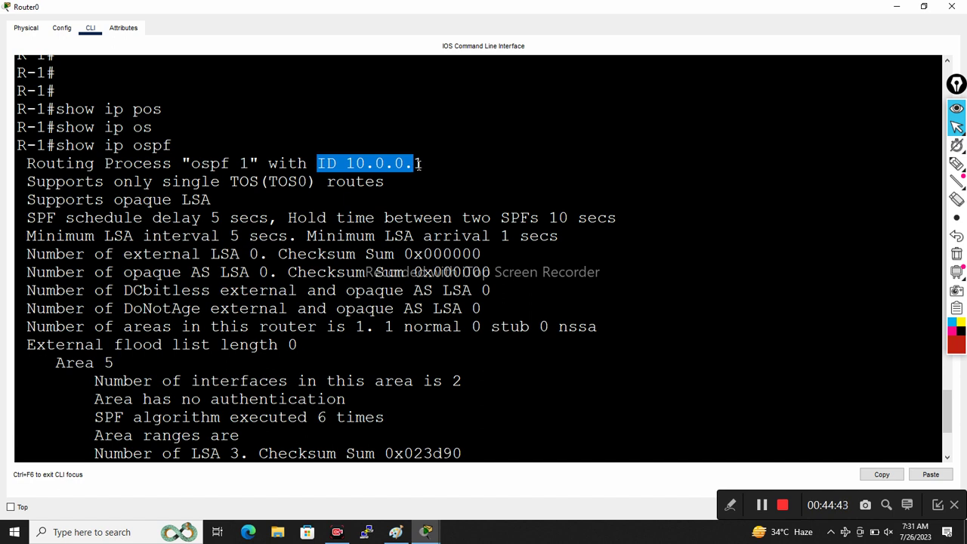
{"action": "scroll", "coordinate": [419, 163], "scroll_direction": "down", "scroll_amount": 4}
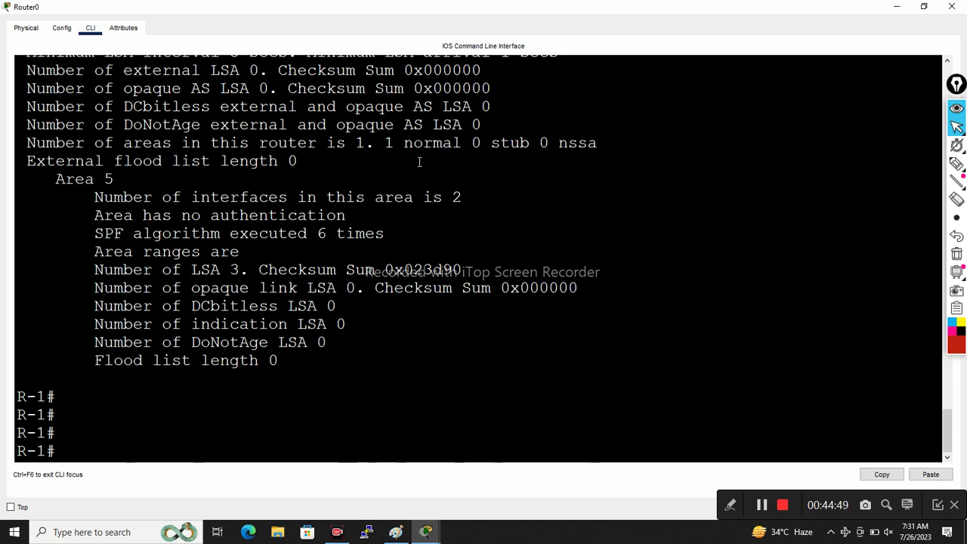
{"action": "scroll", "coordinate": [419, 163], "scroll_direction": "up", "scroll_amount": 1}
{"action": "scroll", "coordinate": [419, 163], "scroll_direction": "up", "scroll_amount": 3}
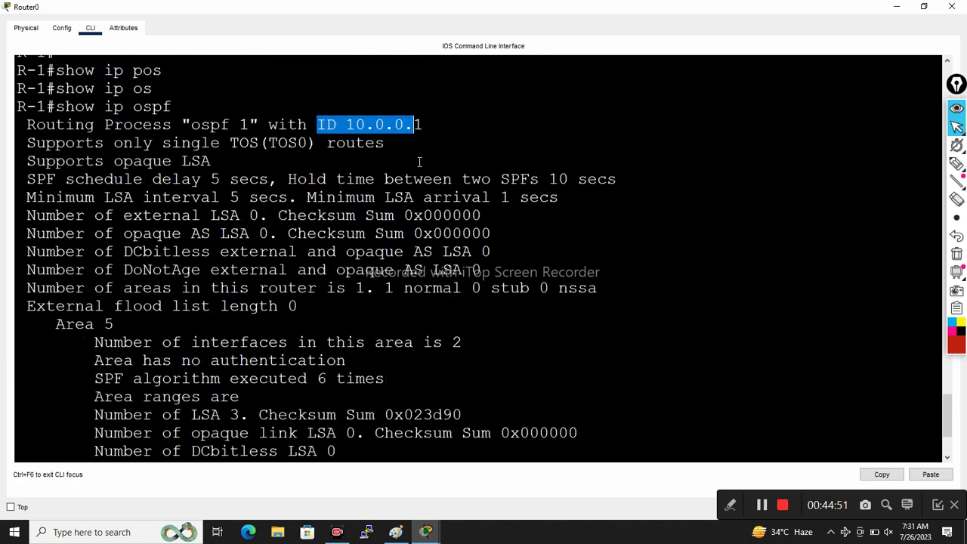
{"action": "scroll", "coordinate": [419, 162], "scroll_direction": "down", "scroll_amount": 4}
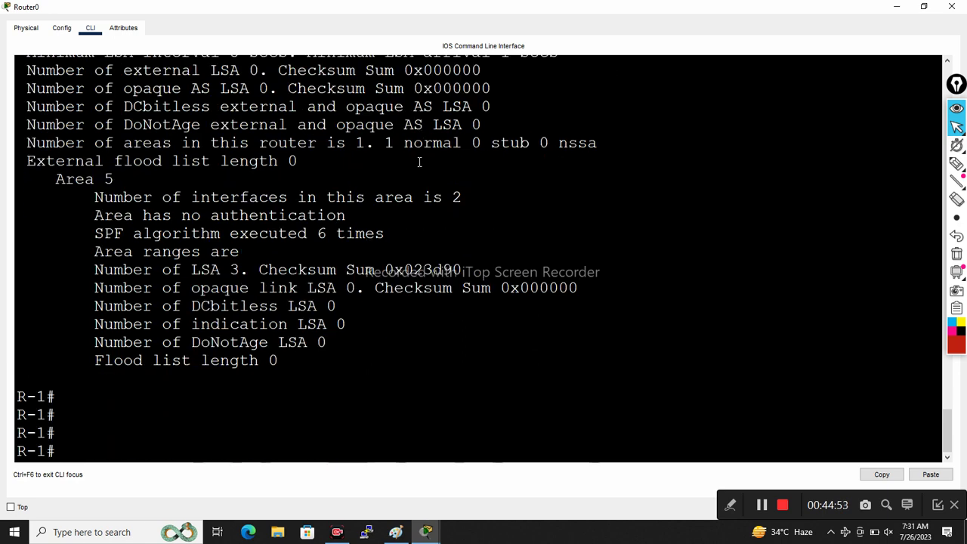
- Display R-1's OSPF interface details with sh ip ospf interface
{"action": "key", "text": "Return"}
{"action": "key", "text": "Return"}
{"action": "key", "text": "Return"}
{"action": "type", "text": "sh ip os"}
{"action": "key", "text": "Tab"}
{"action": "type", "text": "in"}
{"action": "key", "text": "Tab"}
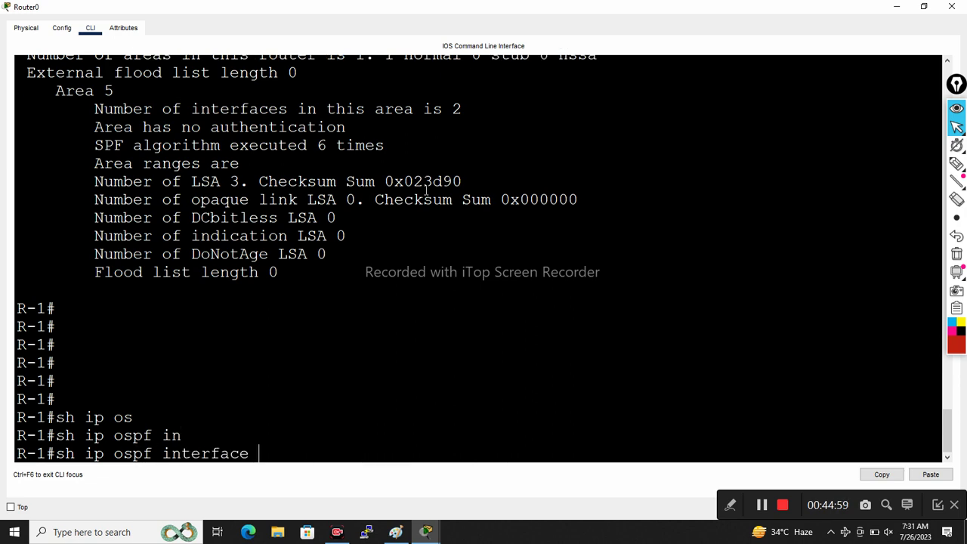
{"action": "key", "text": "Return"}
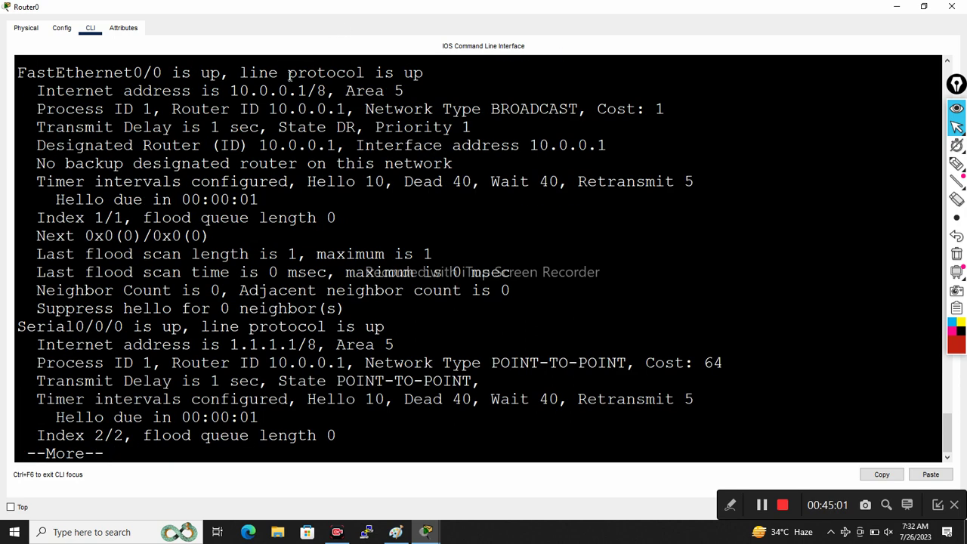
- Highlight the network type, area and cost of FastEthernet0/0 in the OSPF interface output
{"action": "scroll", "coordinate": [184, 76], "scroll_direction": "up", "scroll_amount": 1}
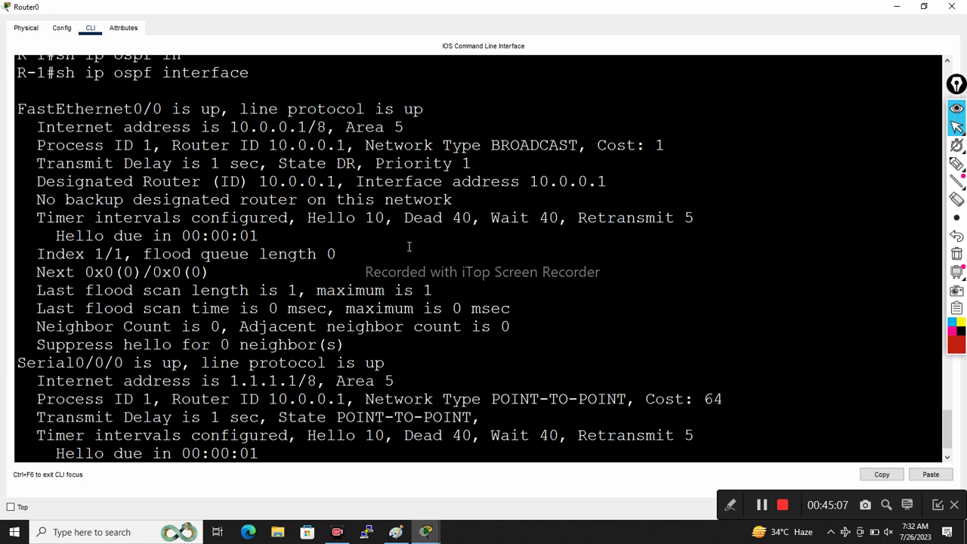
{"action": "left_click_drag", "start_coordinate": [365, 145], "coordinate": [579, 145]}
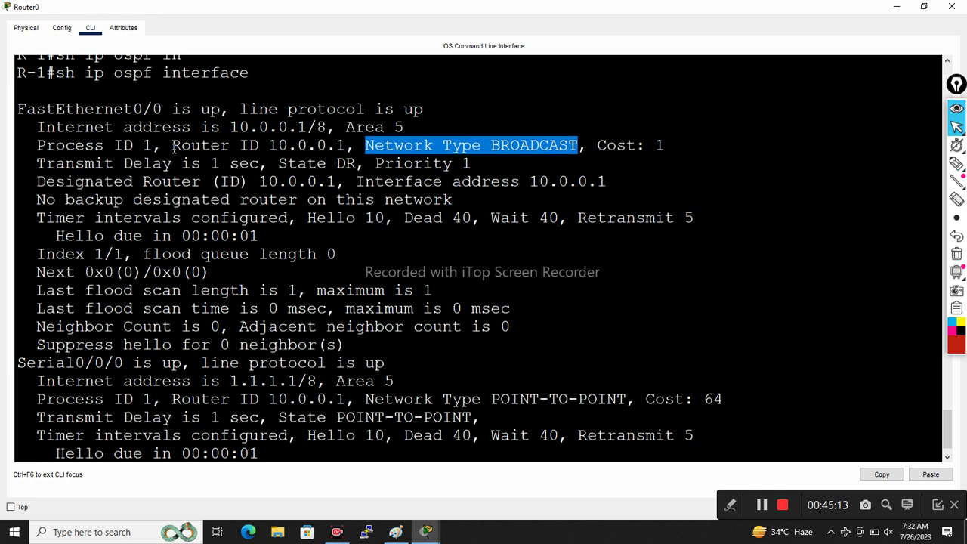
{"action": "left_click_drag", "start_coordinate": [172, 145], "coordinate": [412, 128]}
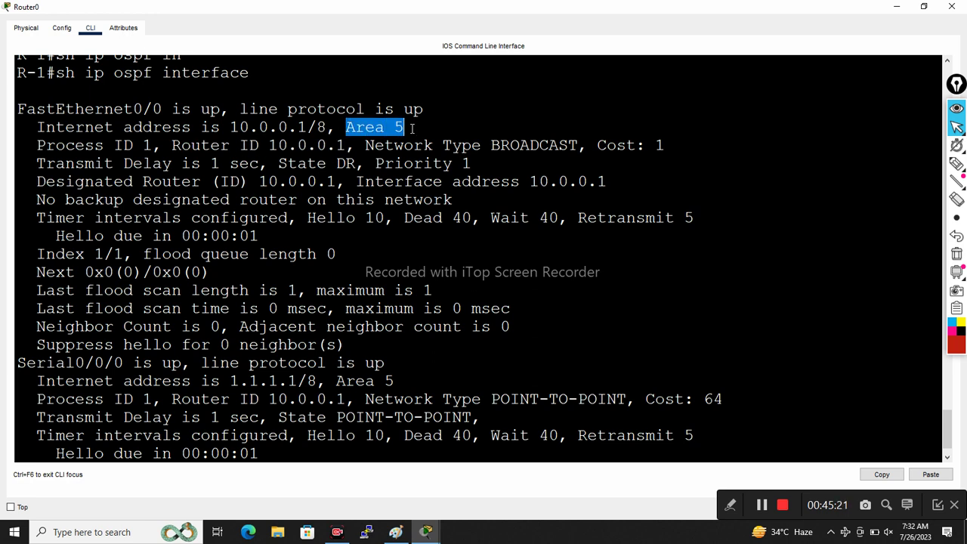
{"action": "left_click_drag", "start_coordinate": [598, 146], "coordinate": [675, 154]}
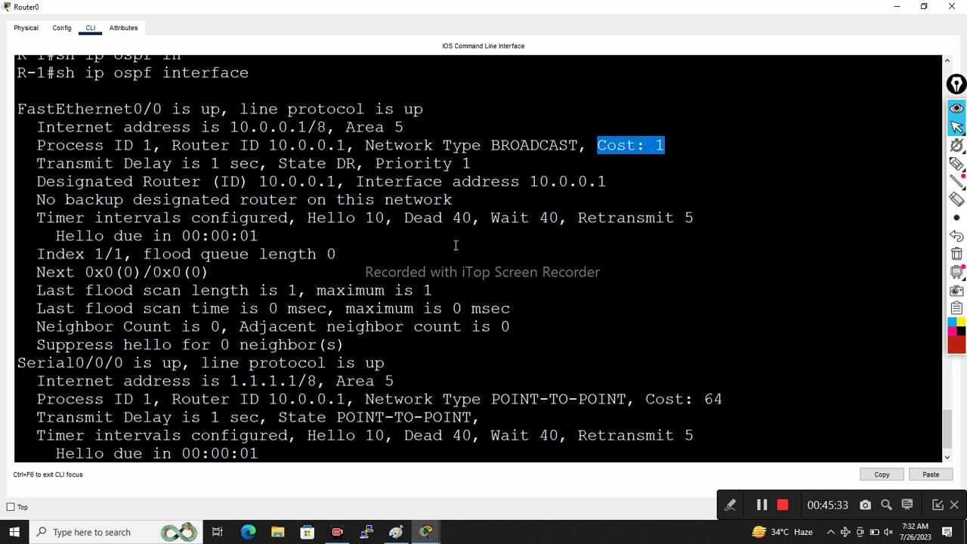
- Highlight the hello, dead and wait timer intervals of FastEthernet0/0
{"action": "scroll", "coordinate": [340, 299], "scroll_direction": "down", "scroll_amount": 1}
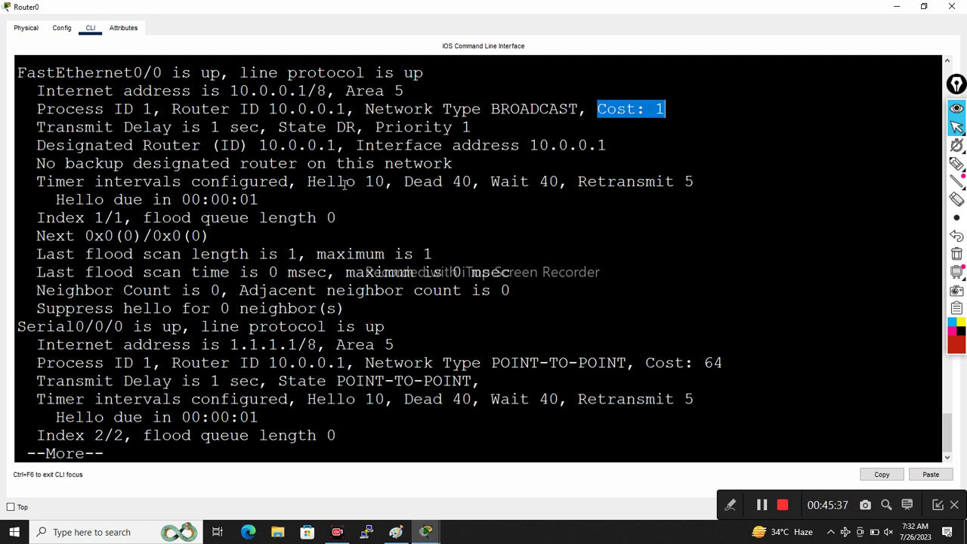
{"action": "left_click", "coordinate": [322, 185]}
{"action": "left_click_drag", "start_coordinate": [307, 182], "coordinate": [385, 182]}
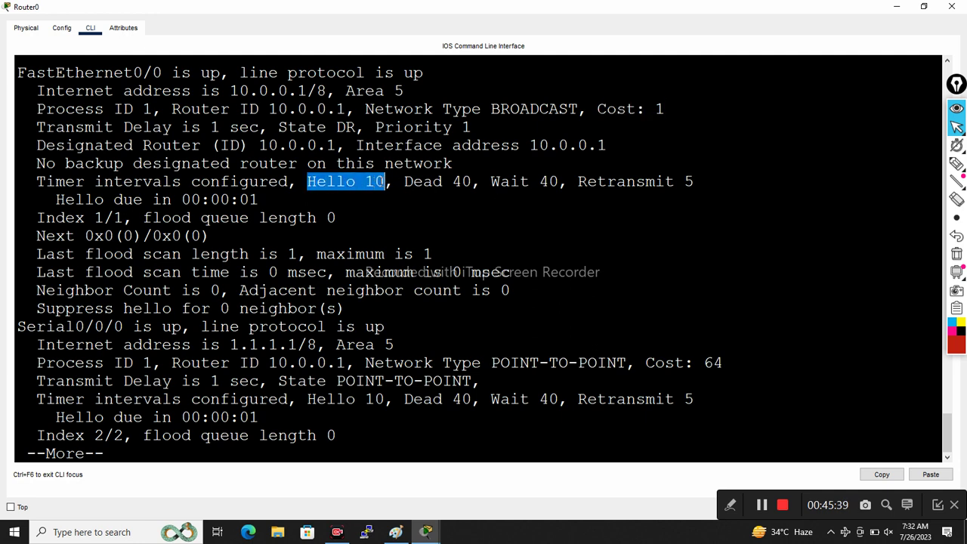
{"action": "left_click_drag", "start_coordinate": [406, 185], "coordinate": [559, 189]}
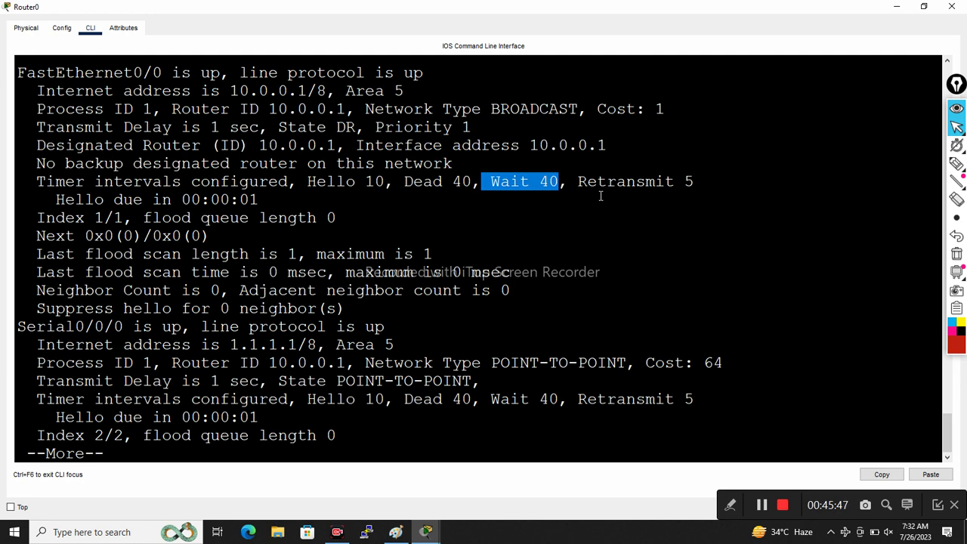
- Highlight the Serial0/0/0 interface name, its router ID, cost and configured timer intervals in the OSPF interface output
{"action": "scroll", "coordinate": [595, 207], "scroll_direction": "down", "scroll_amount": 1}
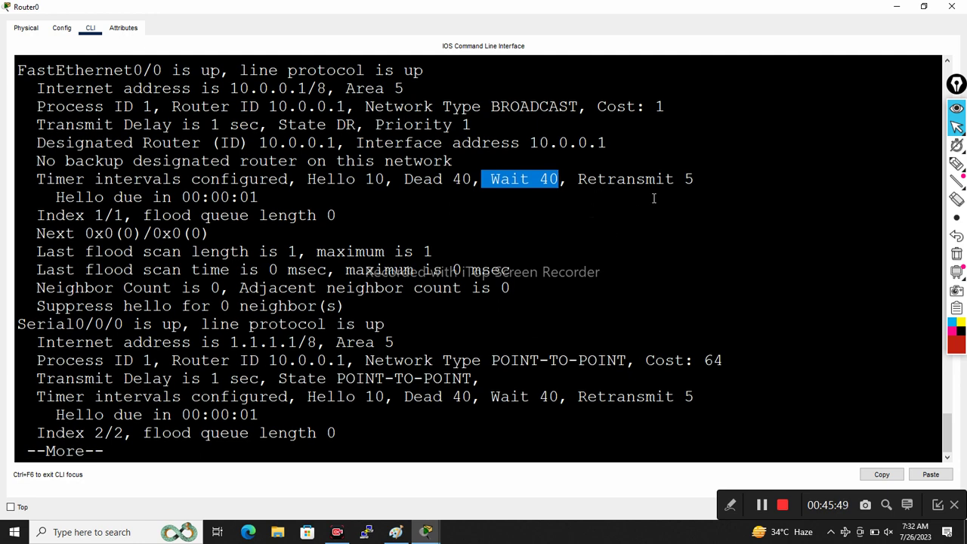
{"action": "left_click_drag", "start_coordinate": [55, 324], "coordinate": [133, 324]}
{"action": "left_click_drag", "start_coordinate": [172, 360], "coordinate": [346, 360]}
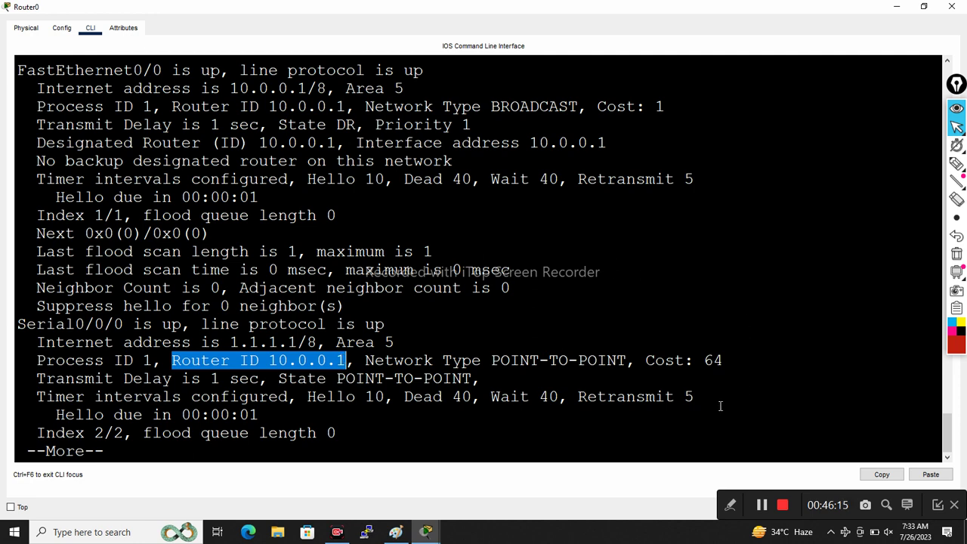
{"action": "left_click_drag", "start_coordinate": [645, 361], "coordinate": [725, 360]}
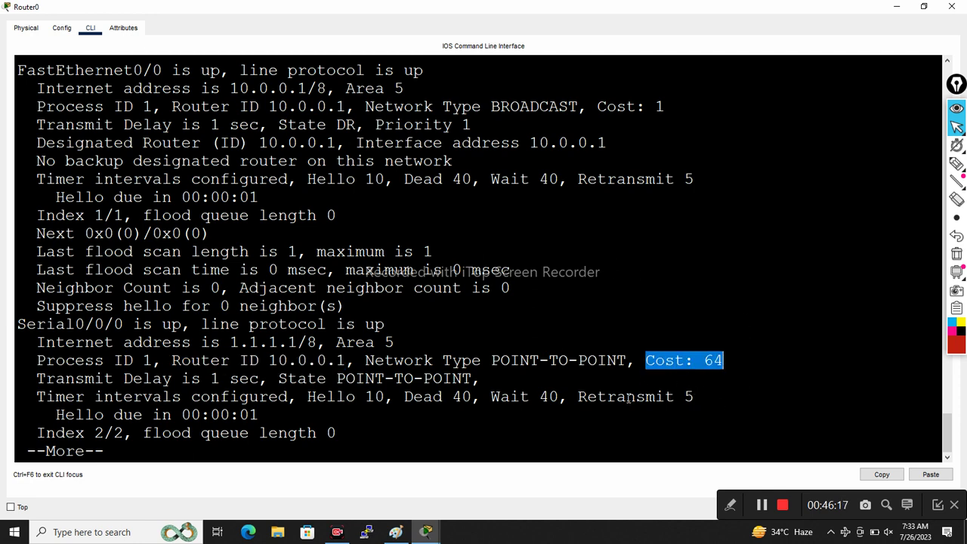
{"action": "left_click_drag", "start_coordinate": [289, 398], "coordinate": [546, 397]}
{"action": "left_click_drag", "start_coordinate": [482, 378], "coordinate": [561, 399]}
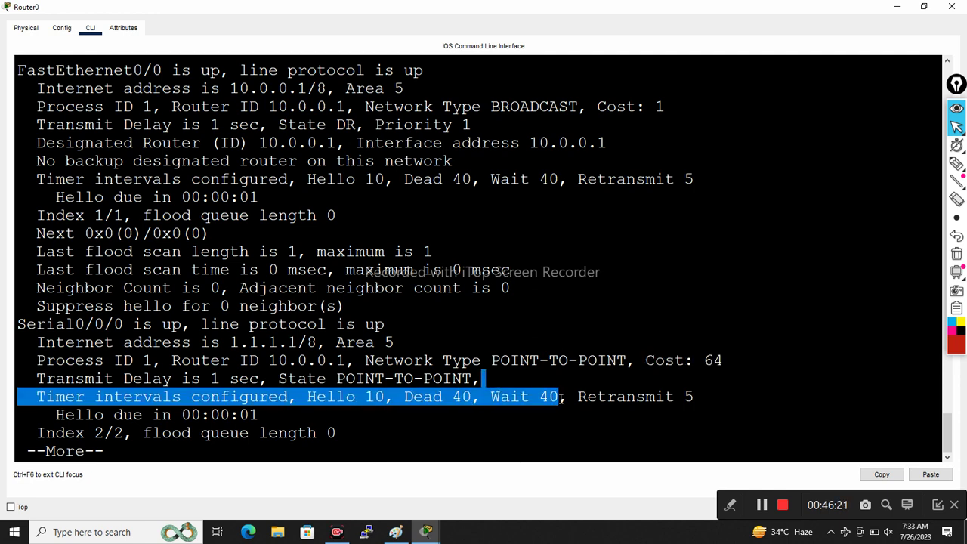